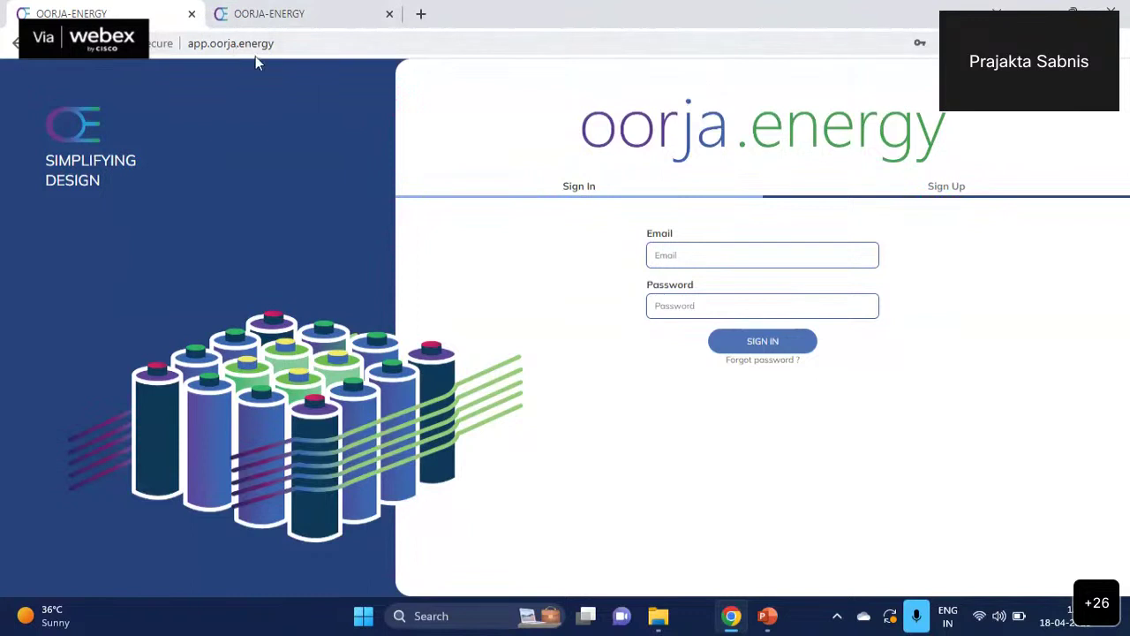
- View the istem.oorja.energy registration form, then return to the app.oorja.energy sign-in tab
key(ctrl+Tab)
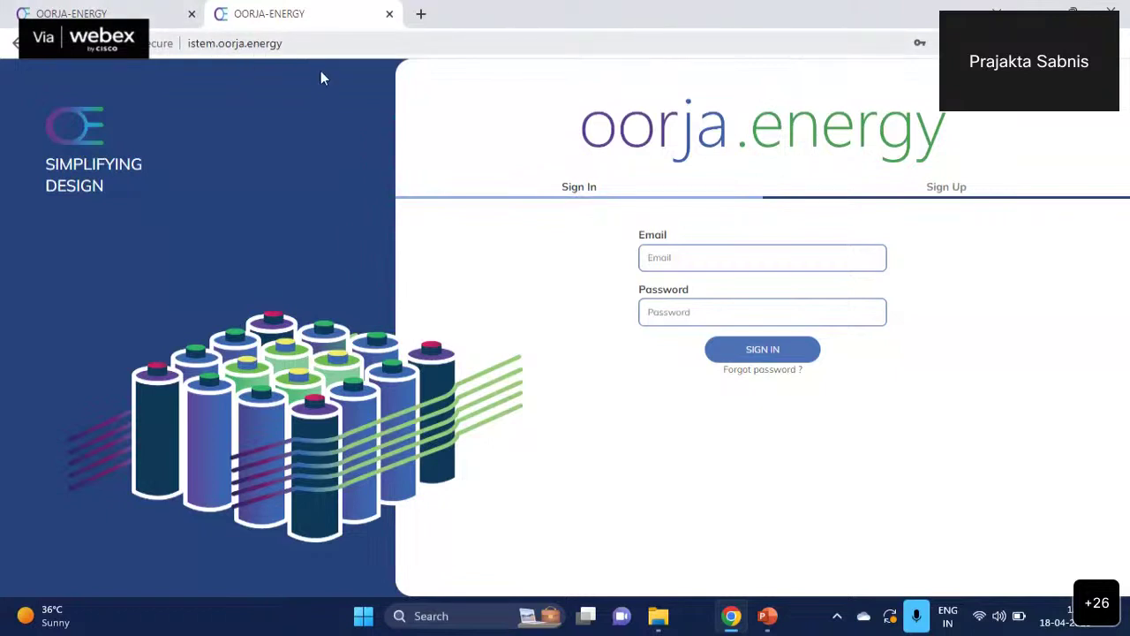
click(946, 194)
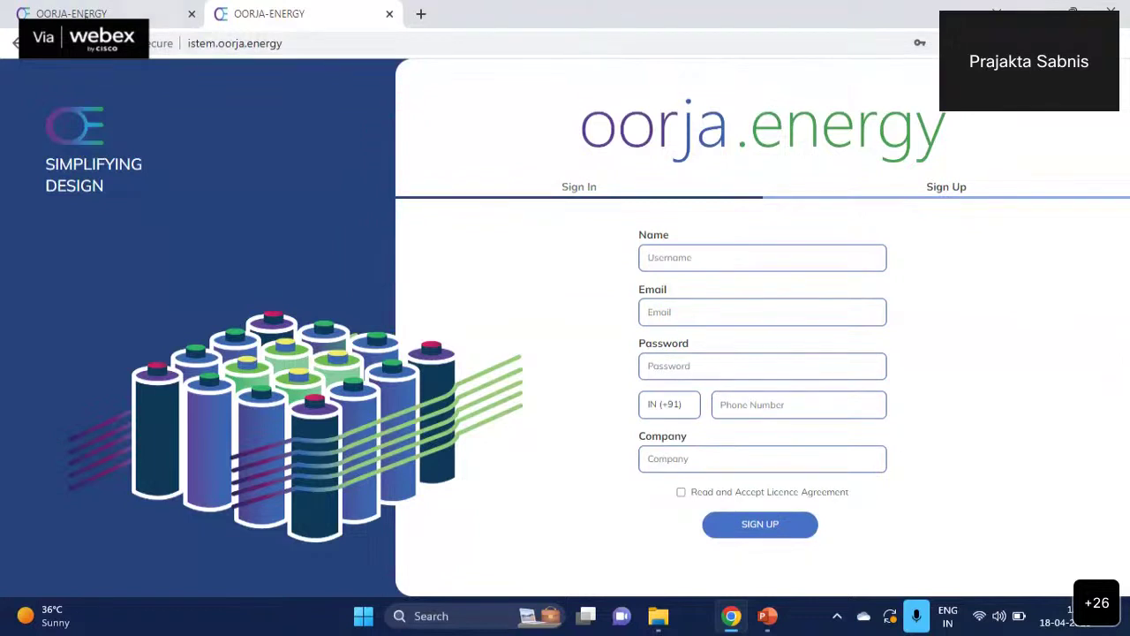
click(106, 14)
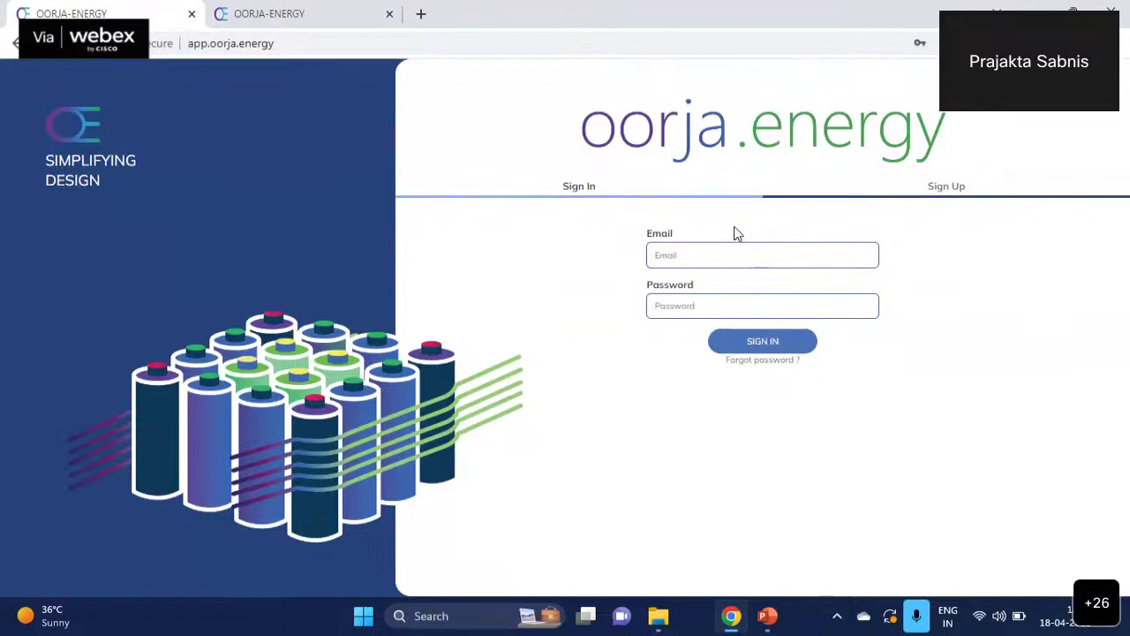
- Sign in to oorja.energy with the saved test account from autofill
click(698, 253)
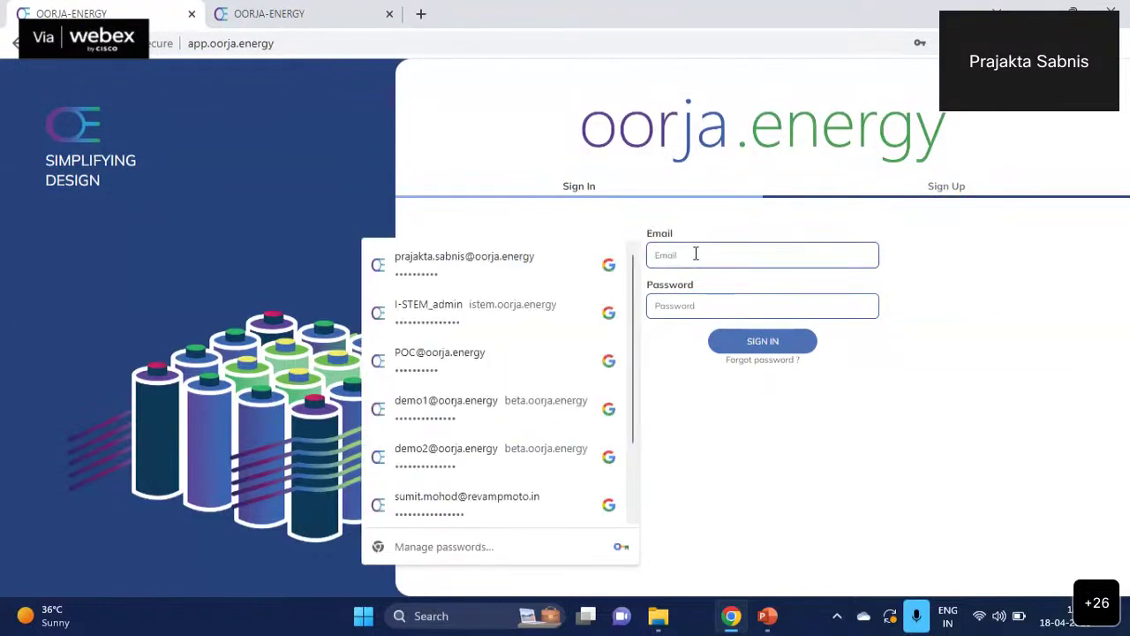
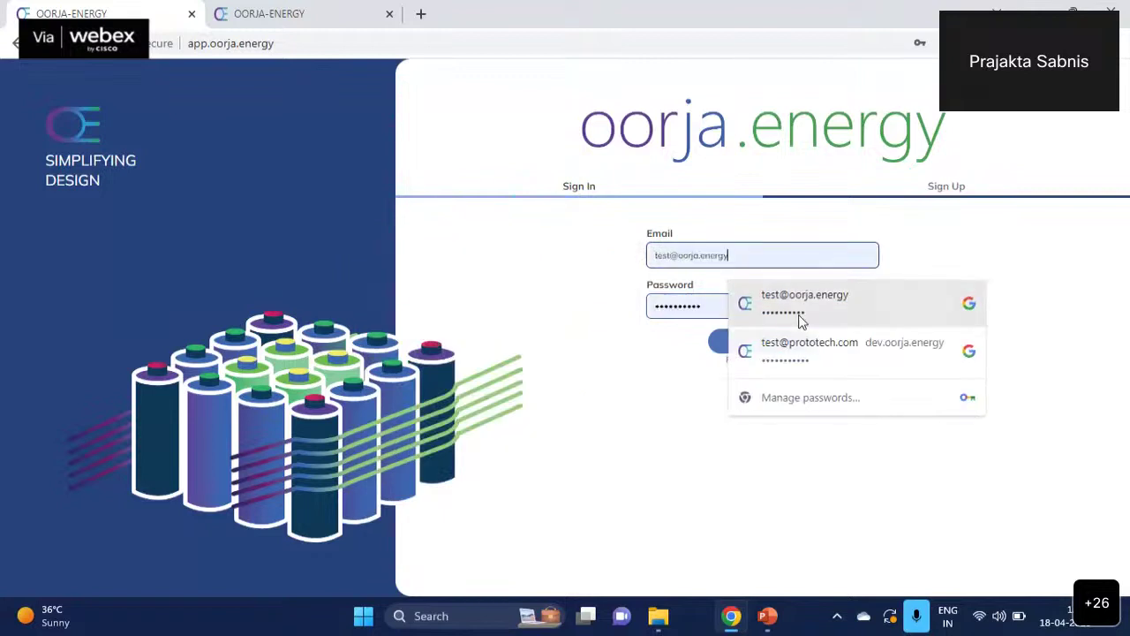
click(800, 322)
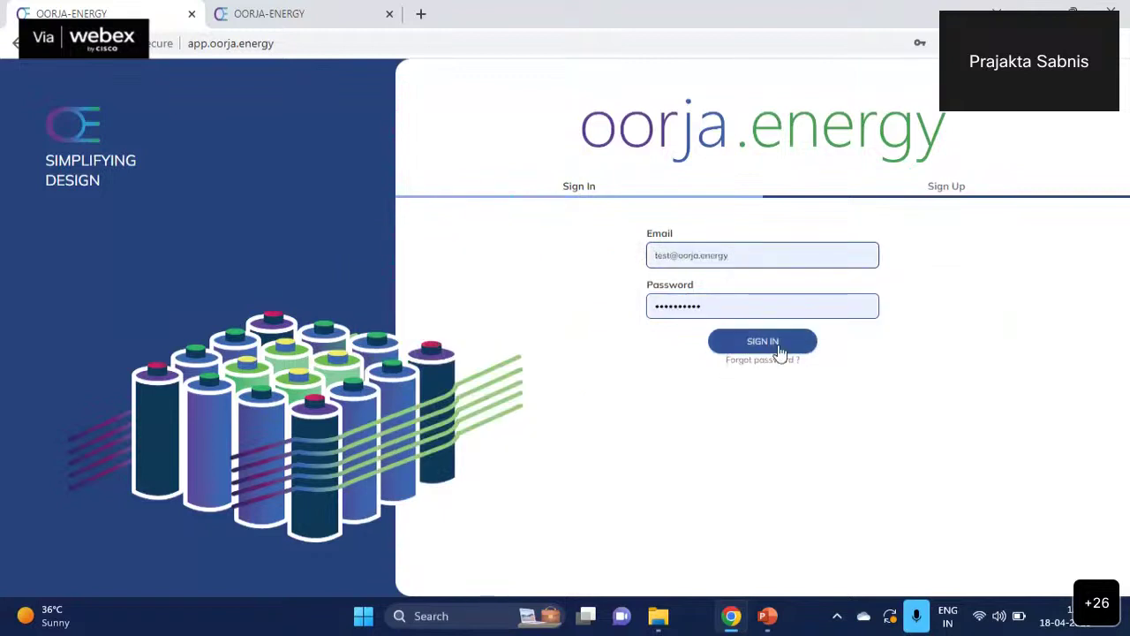
click(771, 335)
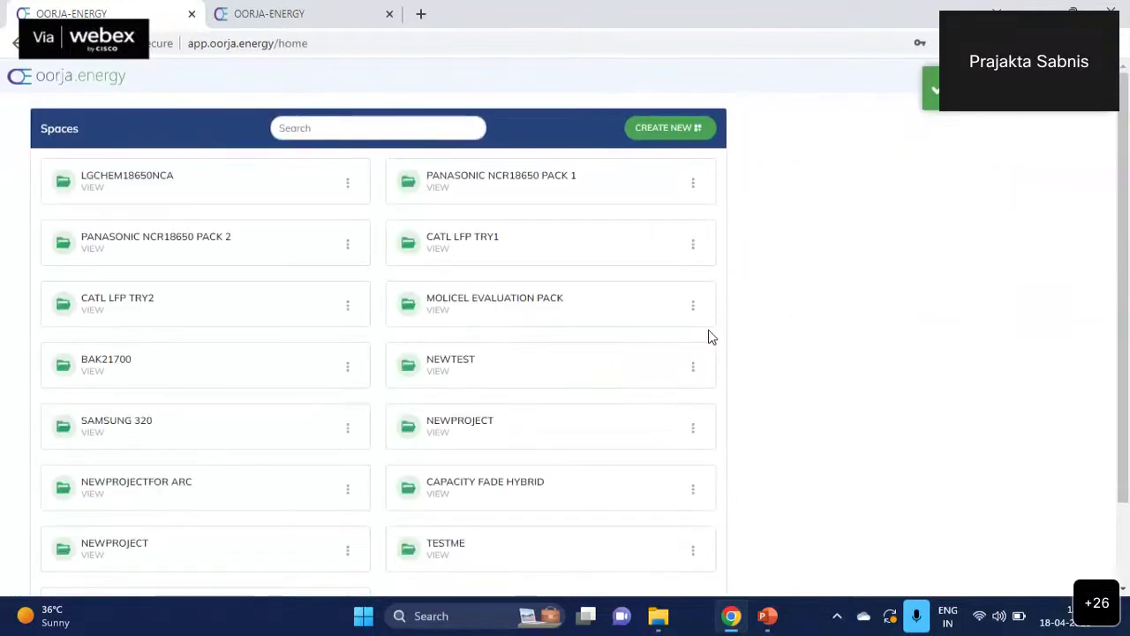
scroll(710, 336, down, 2)
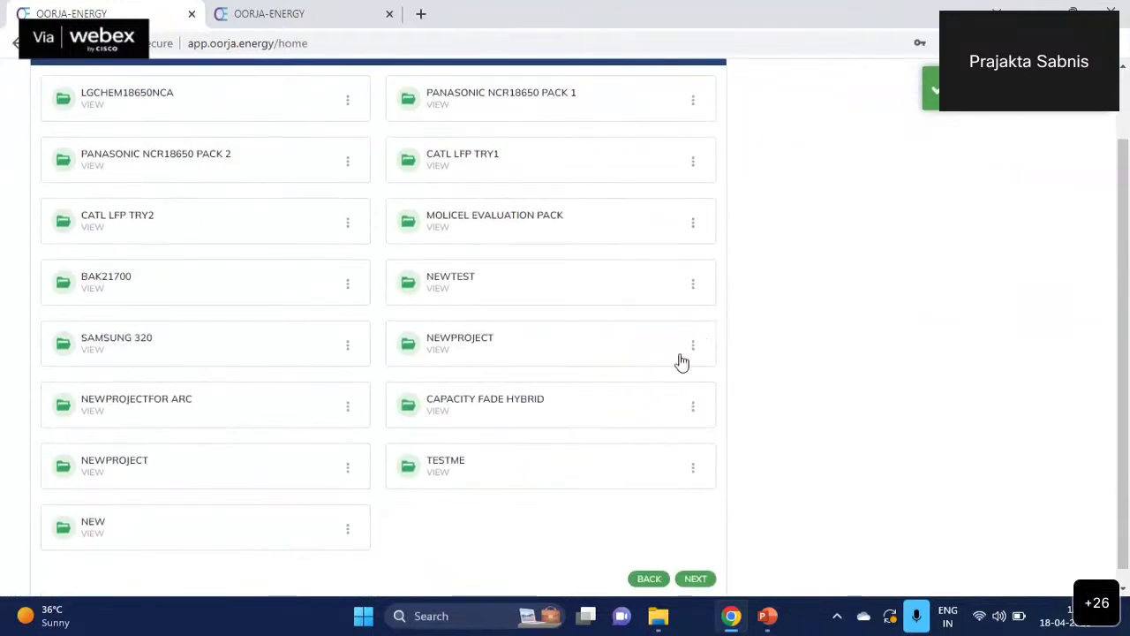
scroll(574, 358, up, 2)
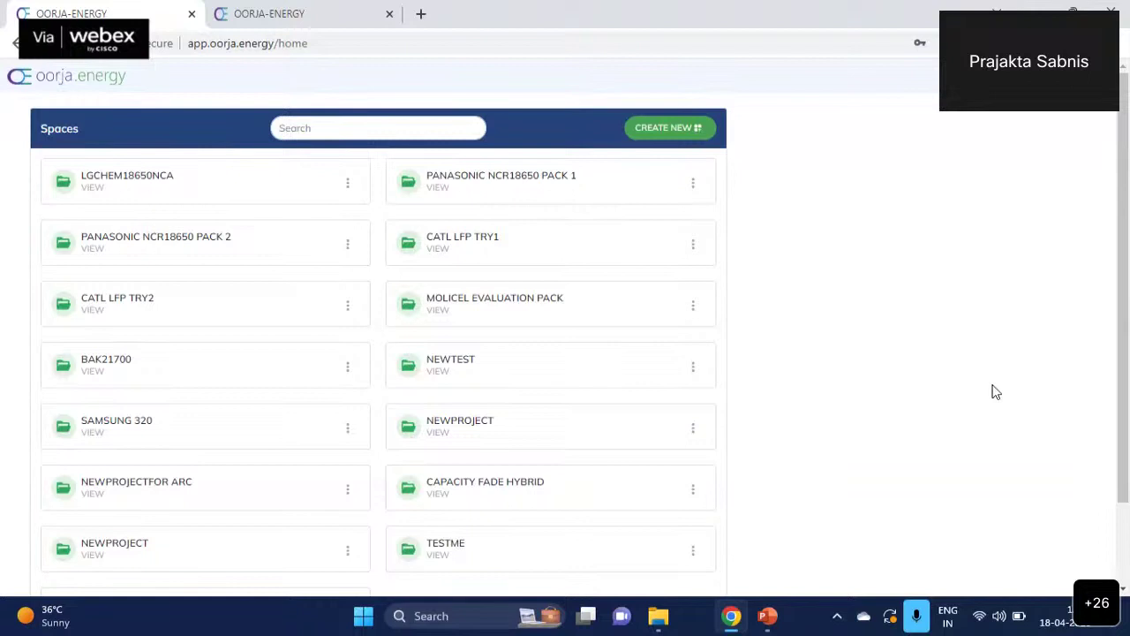
scroll(579, 254, down, 2)
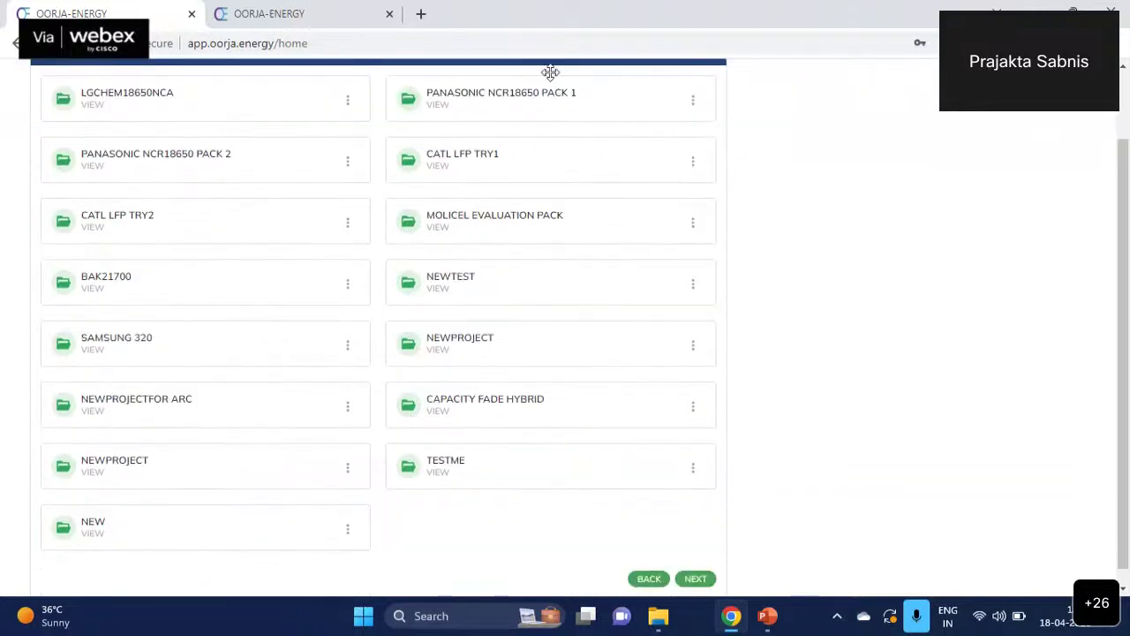
scroll(197, 398, up, 2)
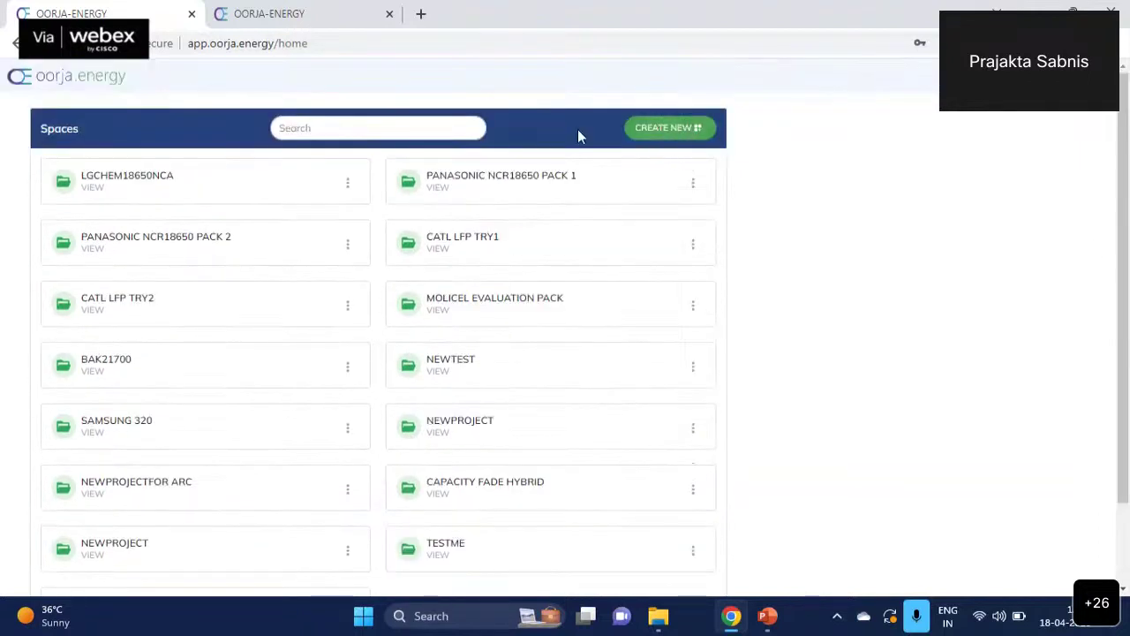
click(669, 127)
- Create a new space named ISTEM
click(153, 181)
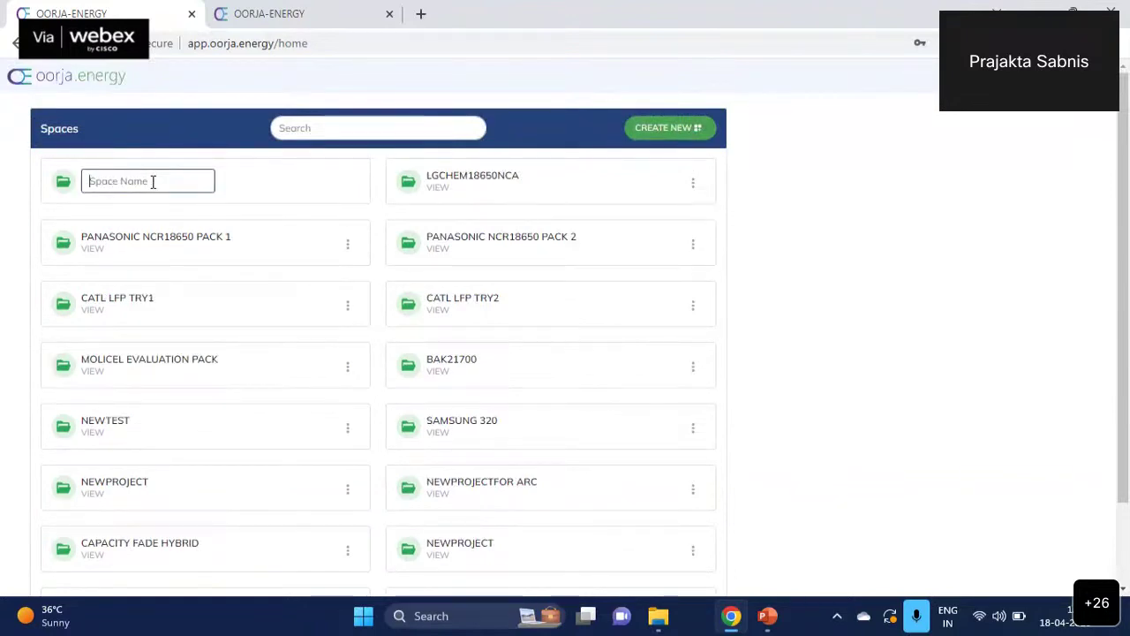
text(ISTEM)
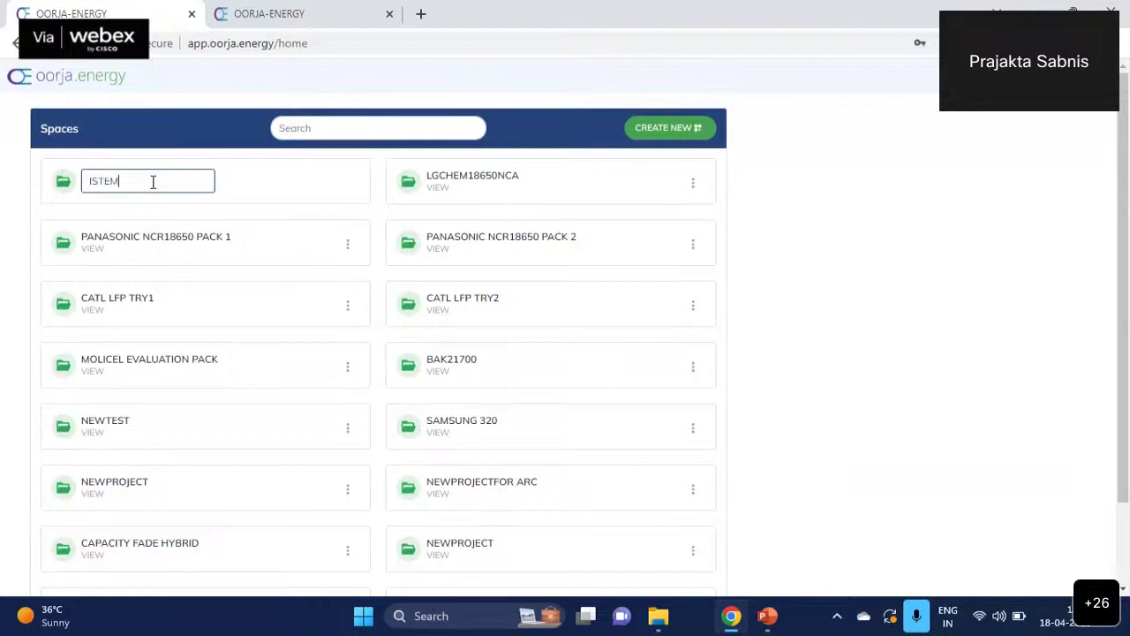
key(Return)
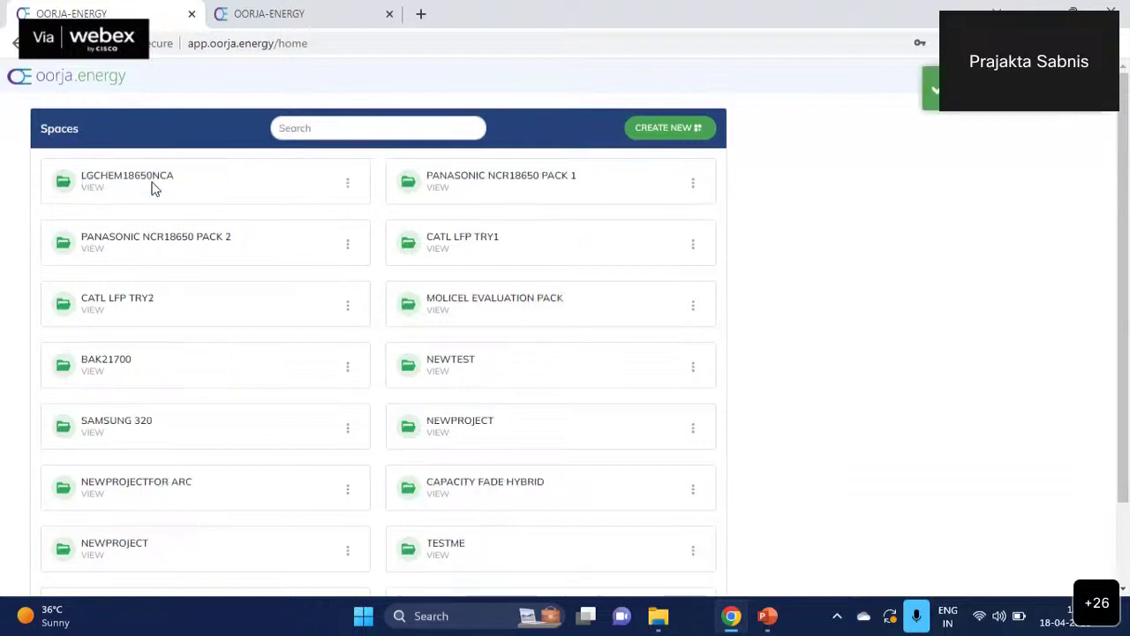
- View the ISTEM space through its card's three-dot menu
scroll(174, 154, down, 1)
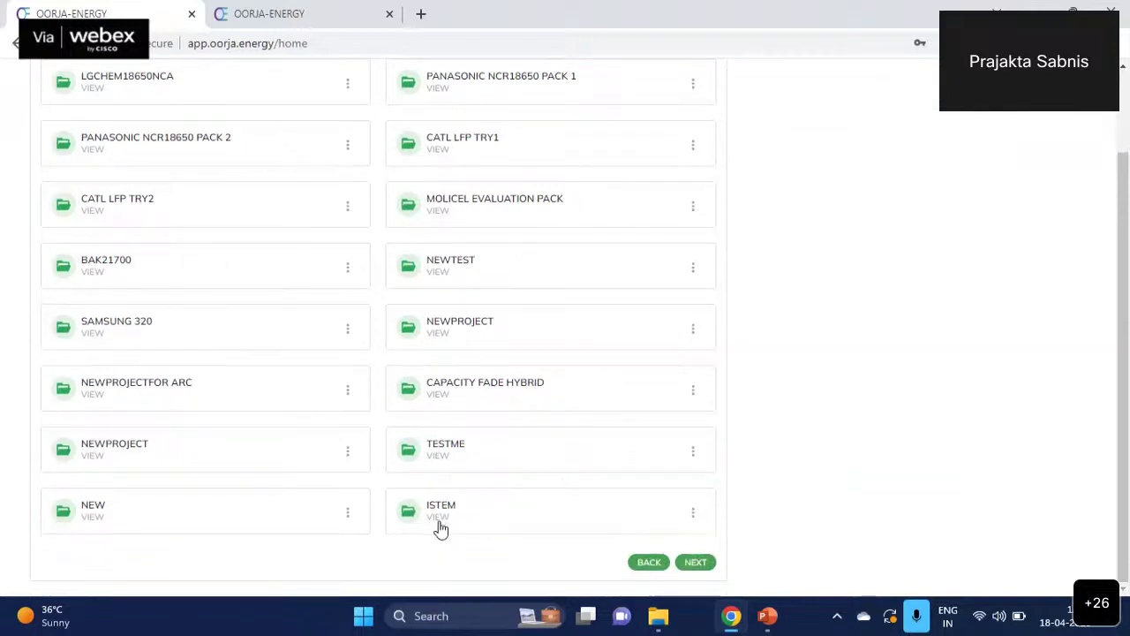
click(693, 514)
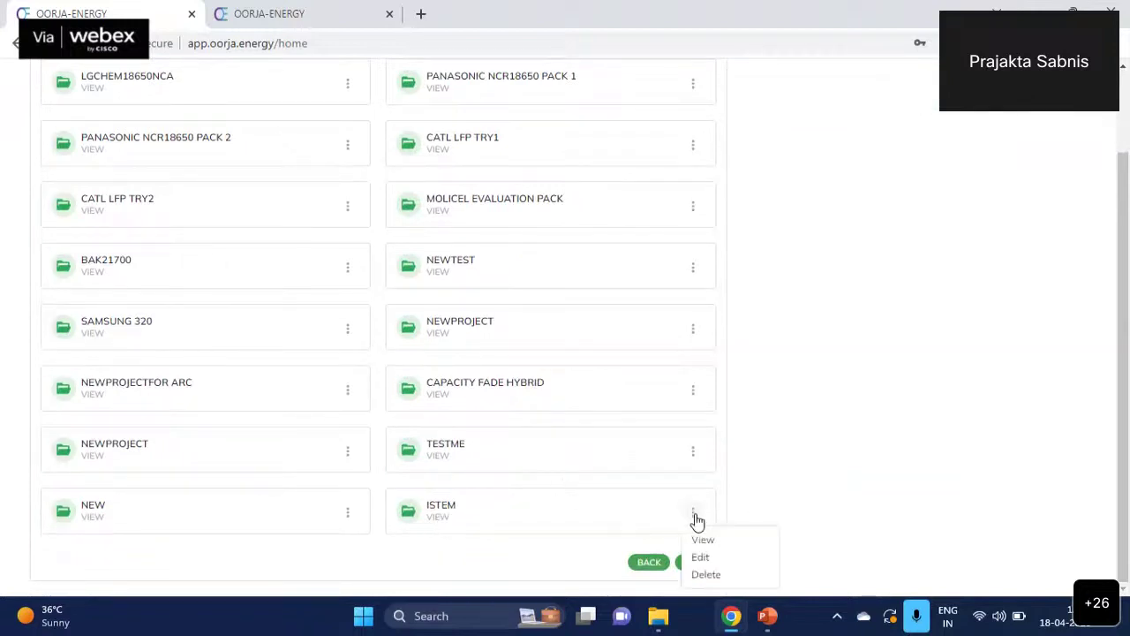
click(433, 522)
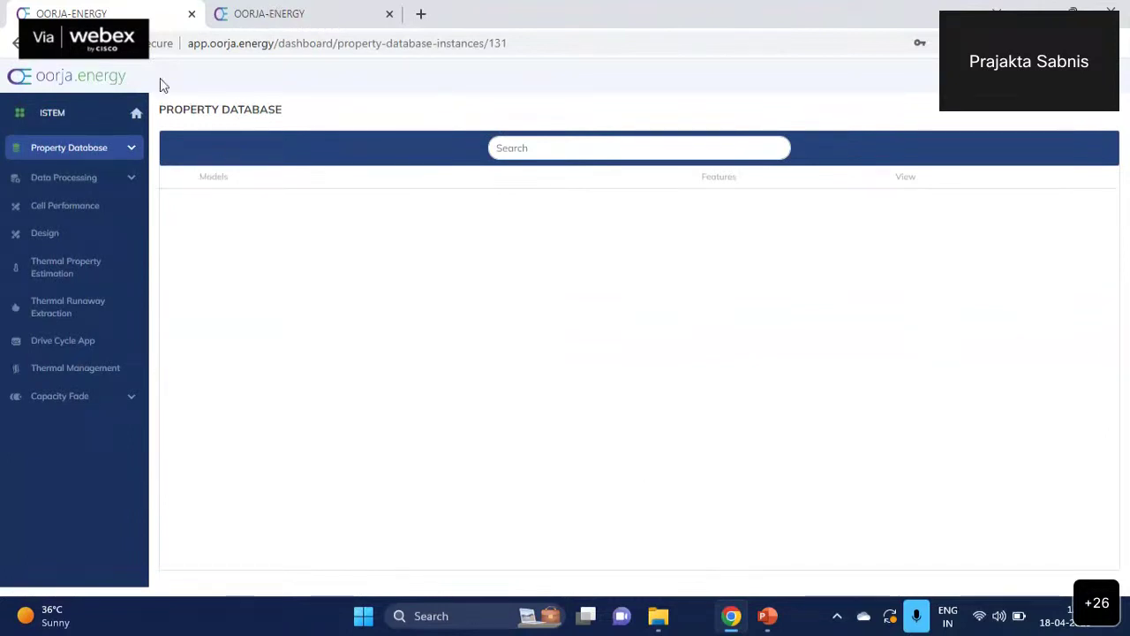
click(769, 618)
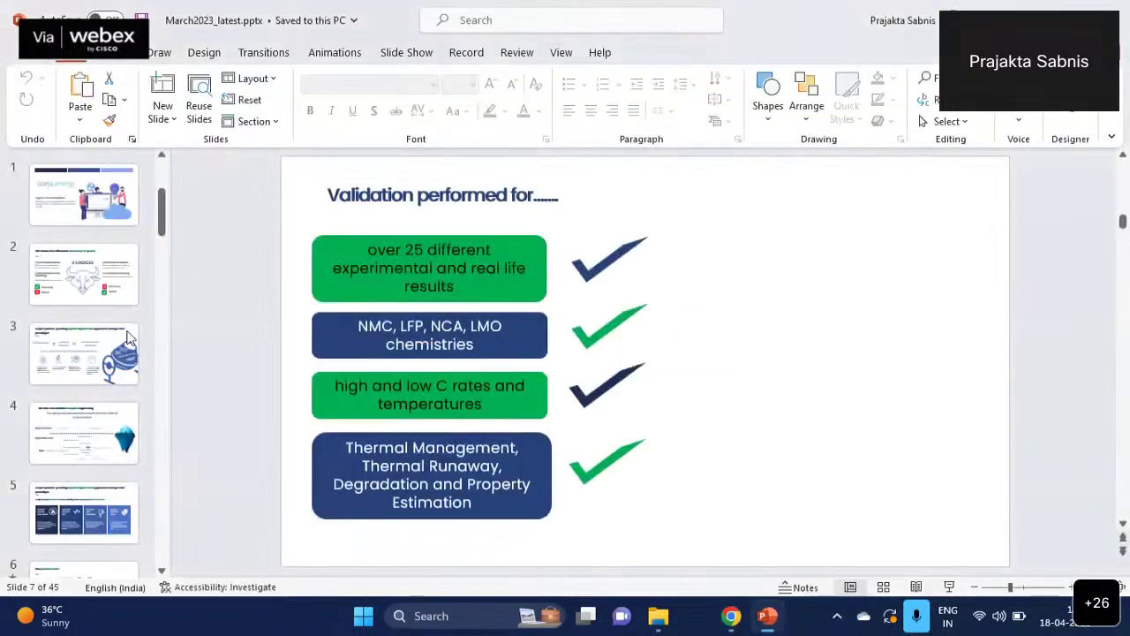
scroll(93, 523, down, 1)
click(88, 499)
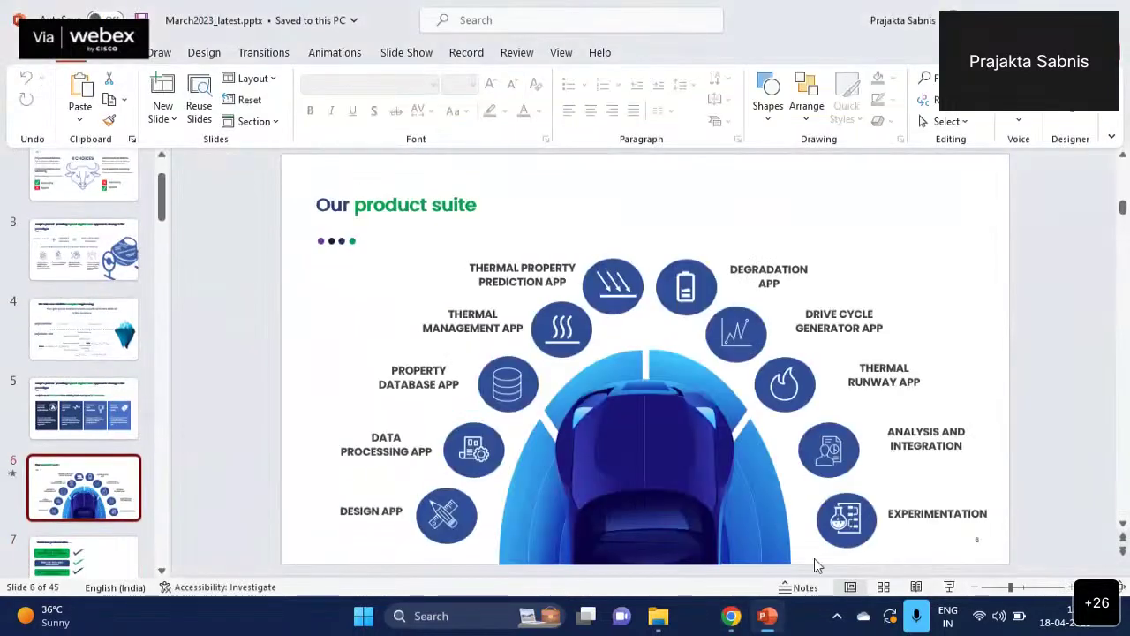
click(731, 615)
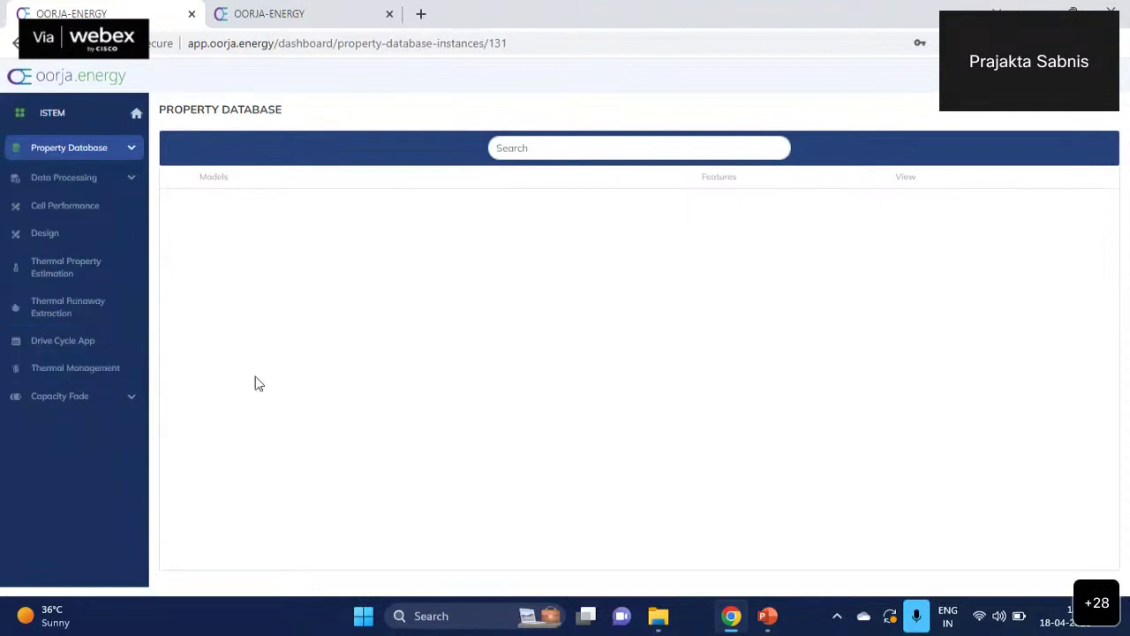
- Expand and collapse the Capacity Fade section to browse its sub-options
click(92, 398)
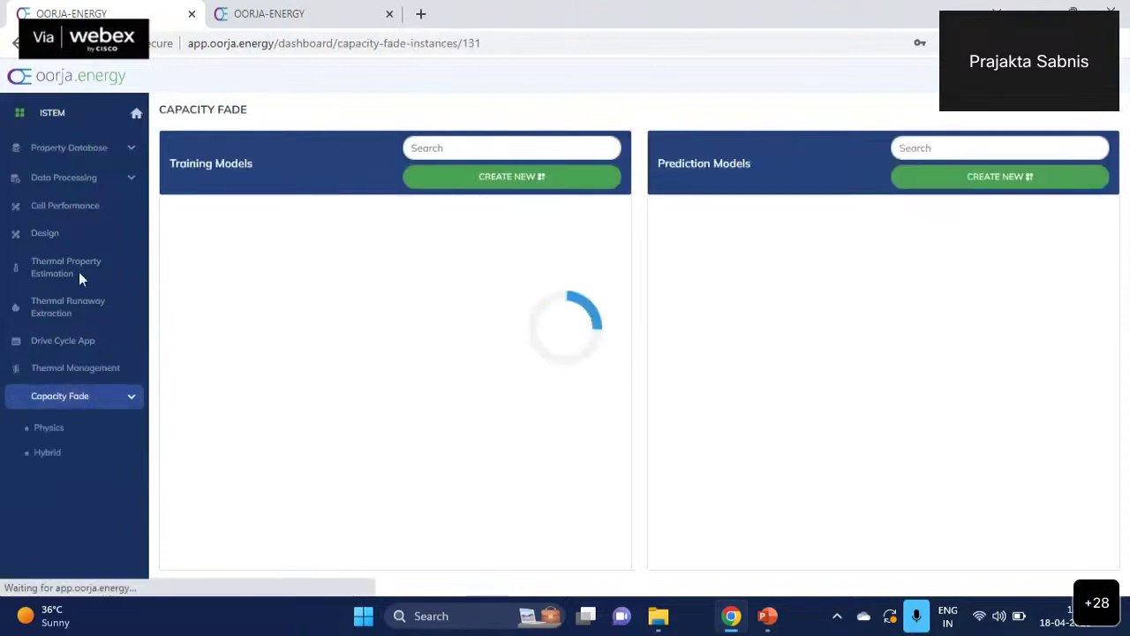
click(133, 399)
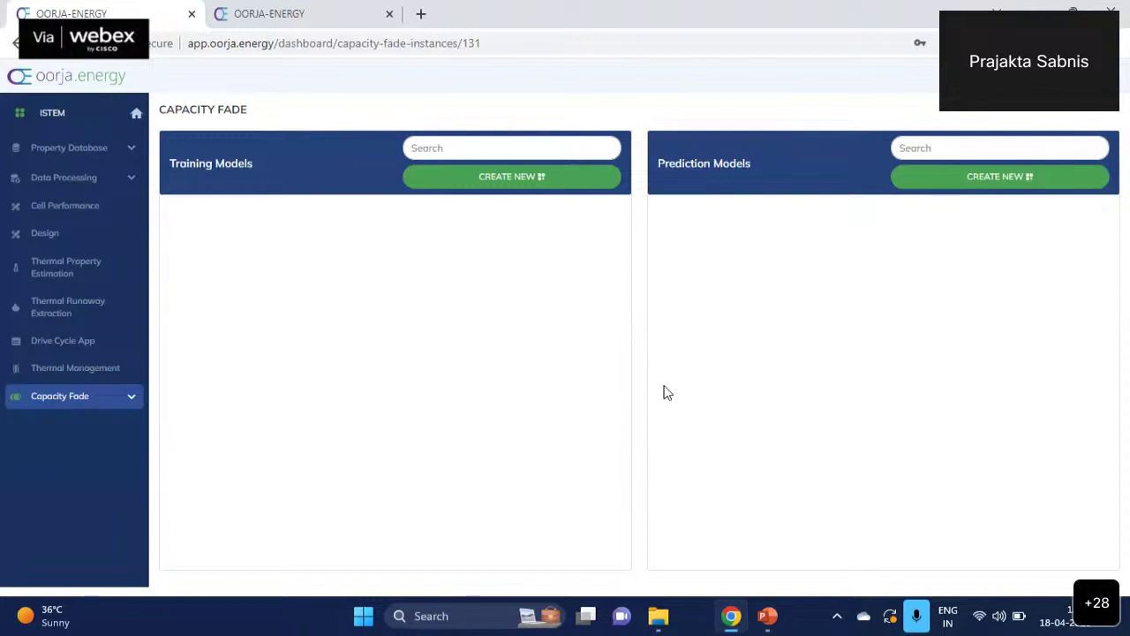
click(76, 399)
click(132, 399)
- Look through Data Processing's HPPC Data, then go to Property Database > Cell
click(121, 153)
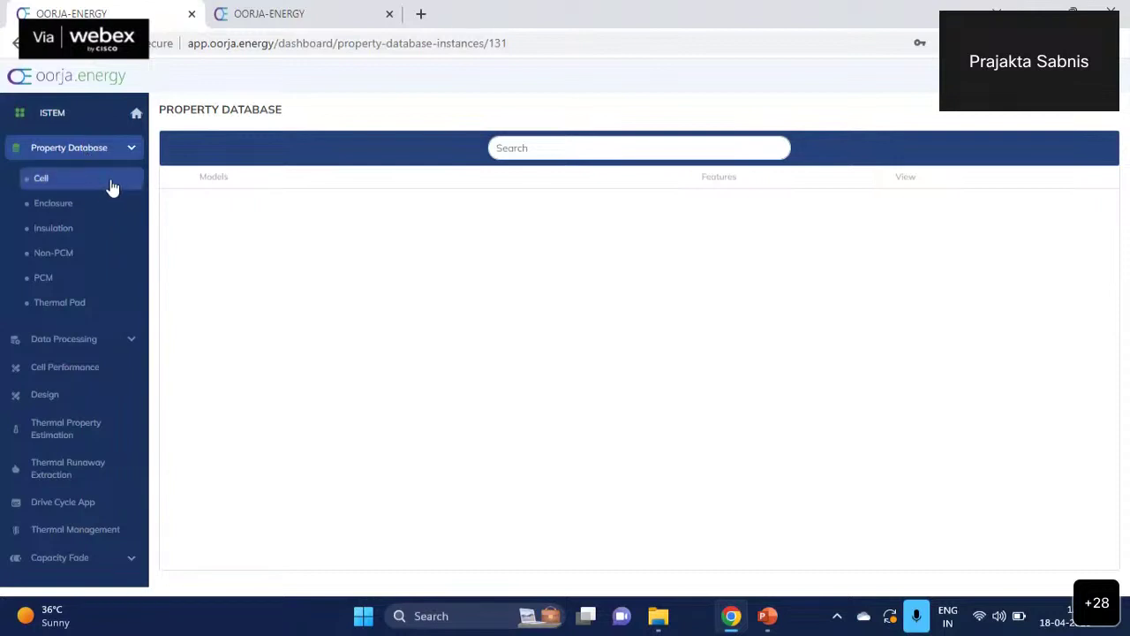
click(128, 343)
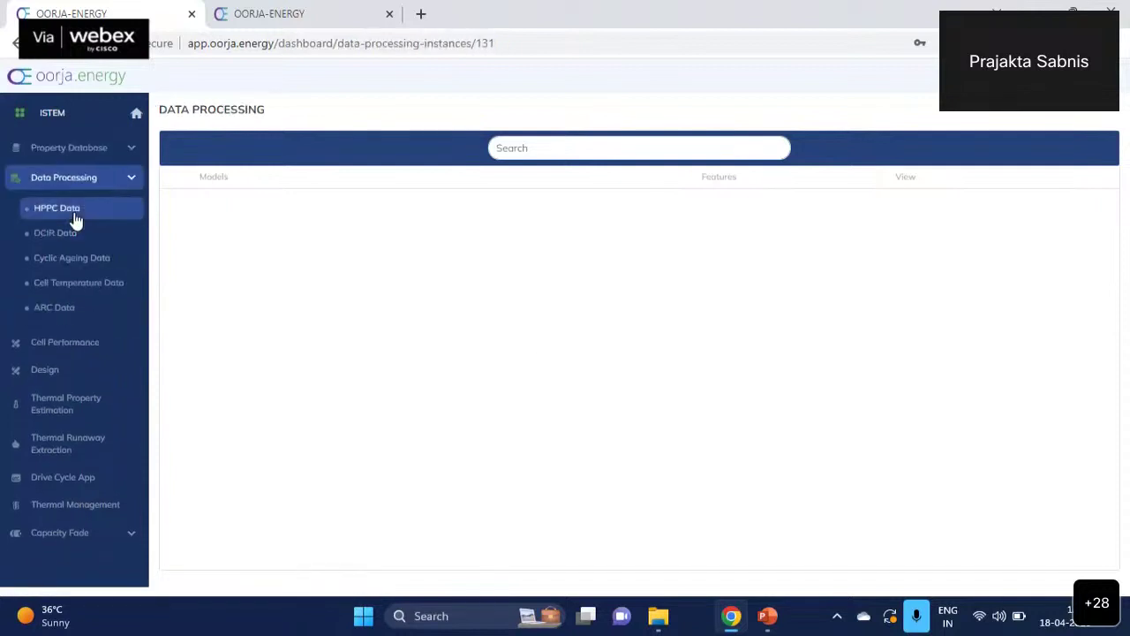
click(74, 212)
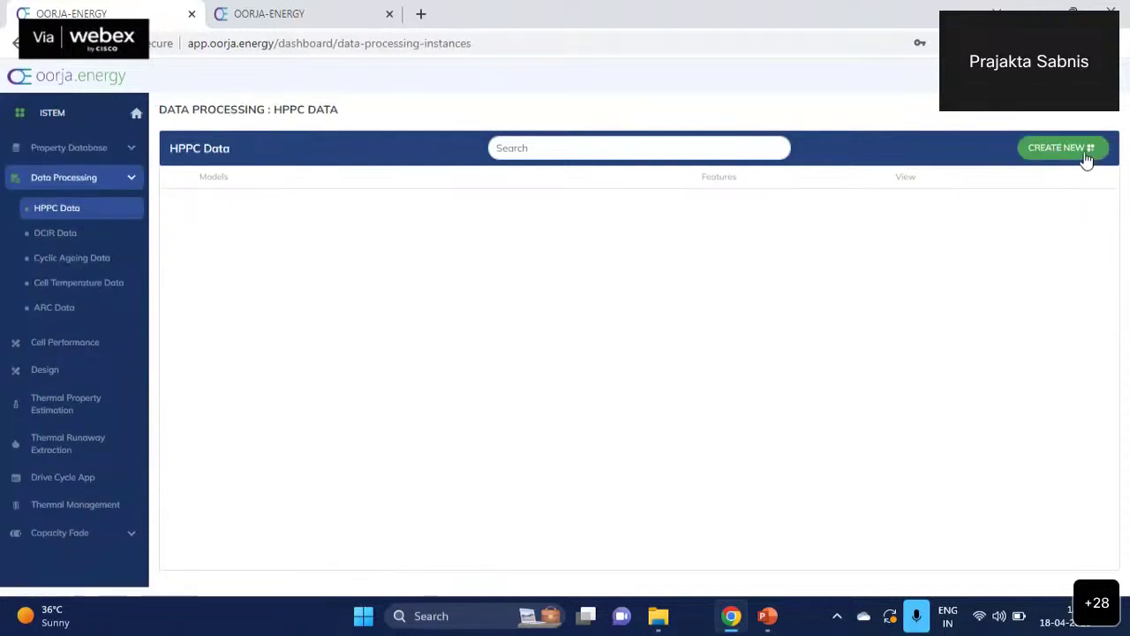
click(130, 180)
click(133, 150)
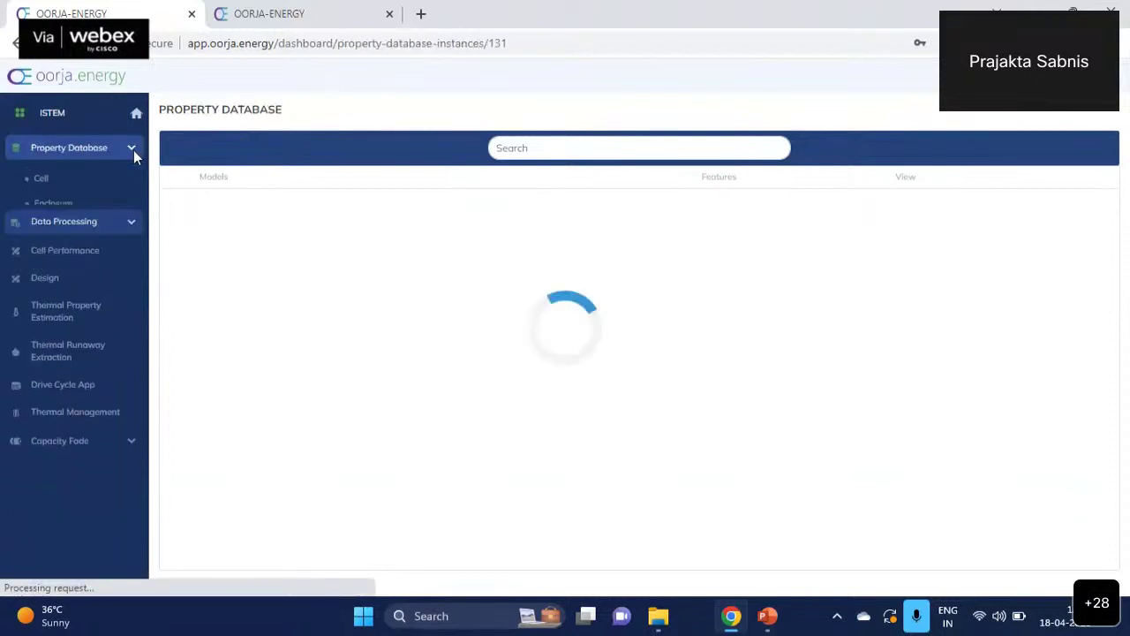
click(44, 189)
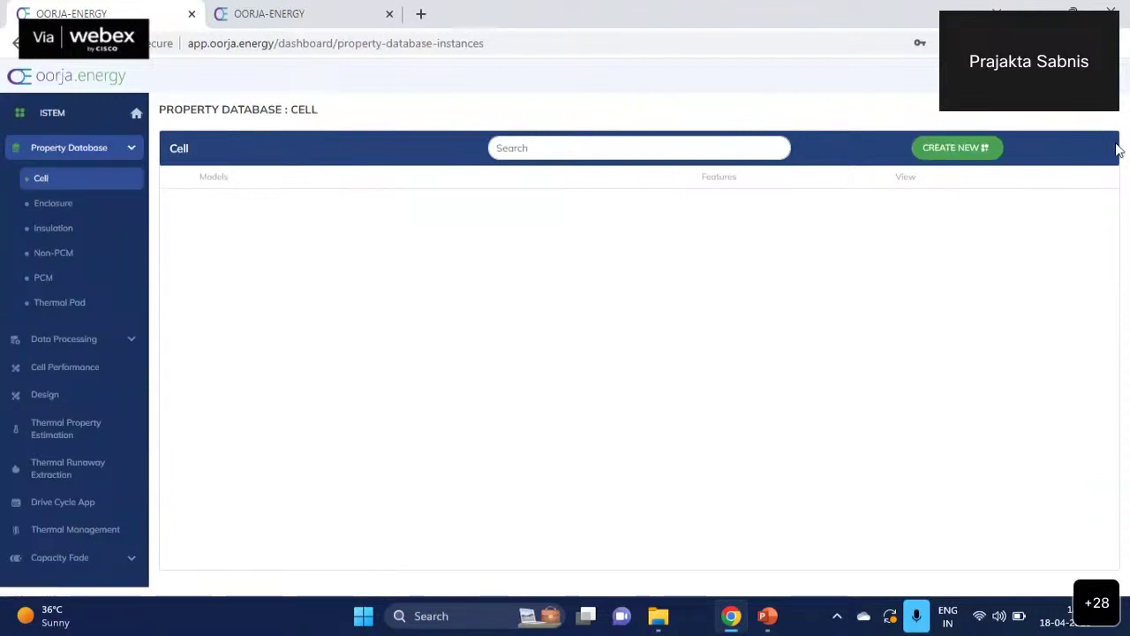
- Create a cell model named newModel and view its property form
click(945, 152)
click(238, 205)
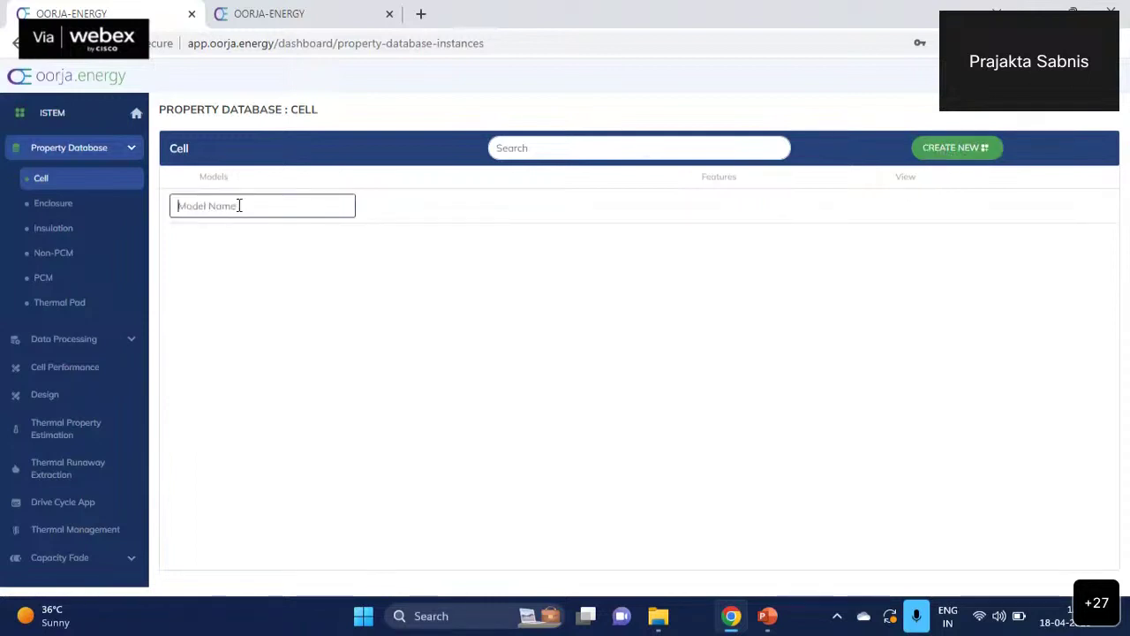
text(b)
key(BackSpace)
text(newModel)
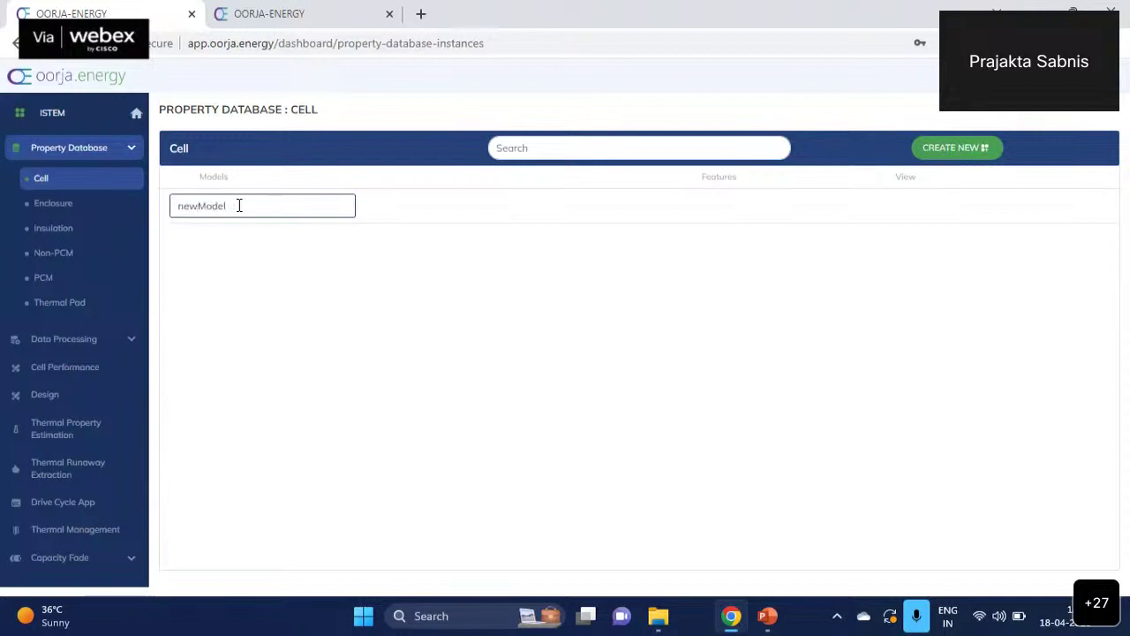
key(Return)
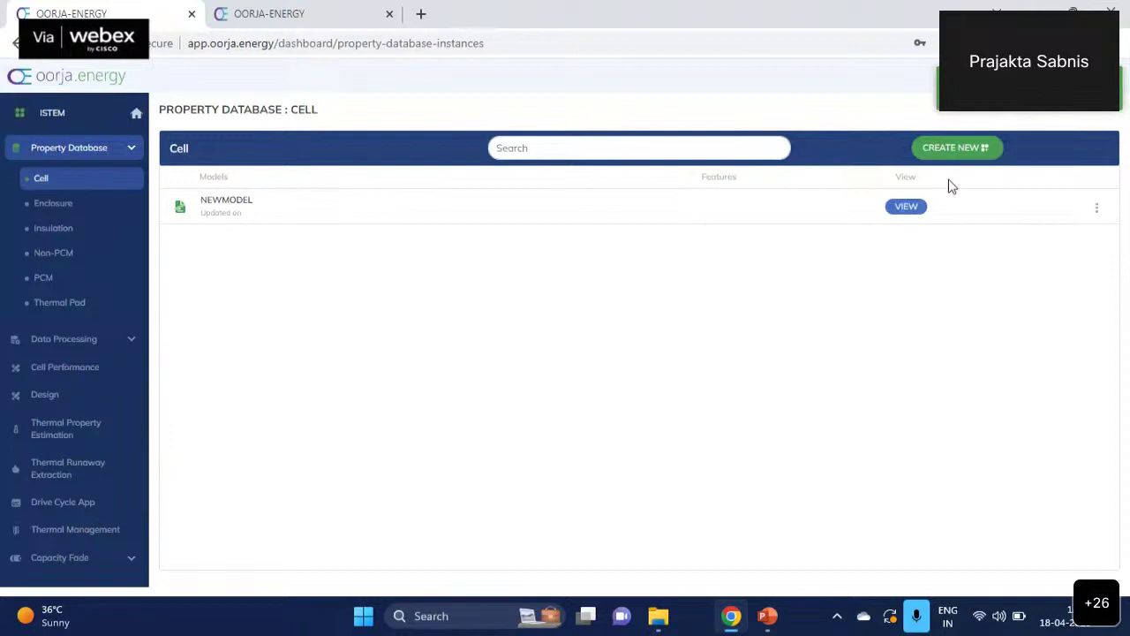
click(916, 210)
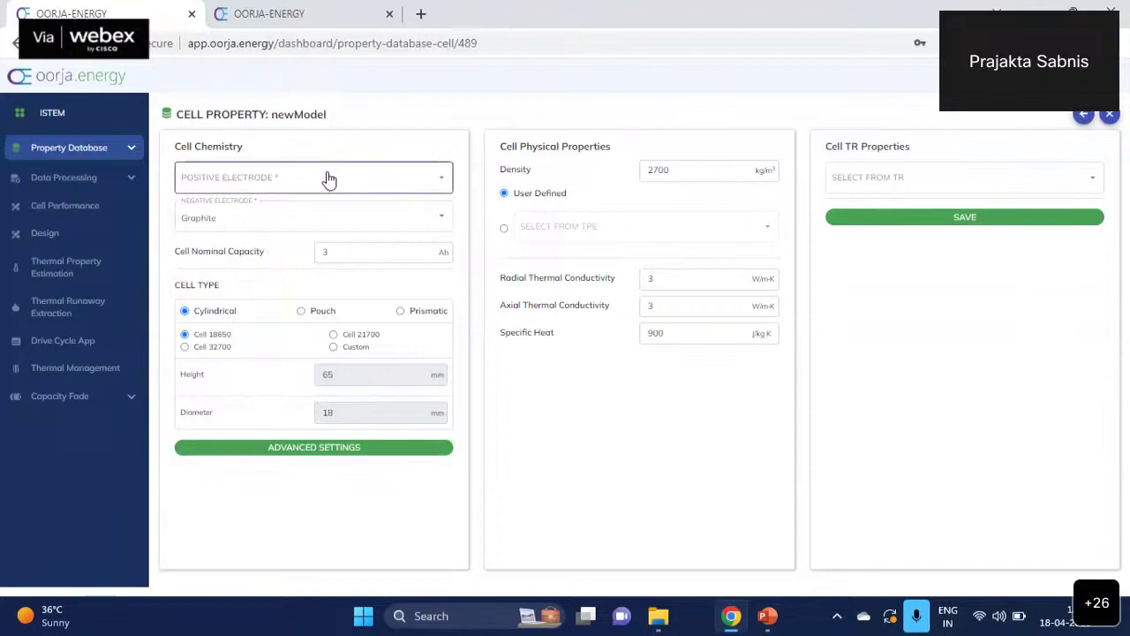
- Choose NMC as the positive electrode, then start editing the nominal capacity
click(327, 181)
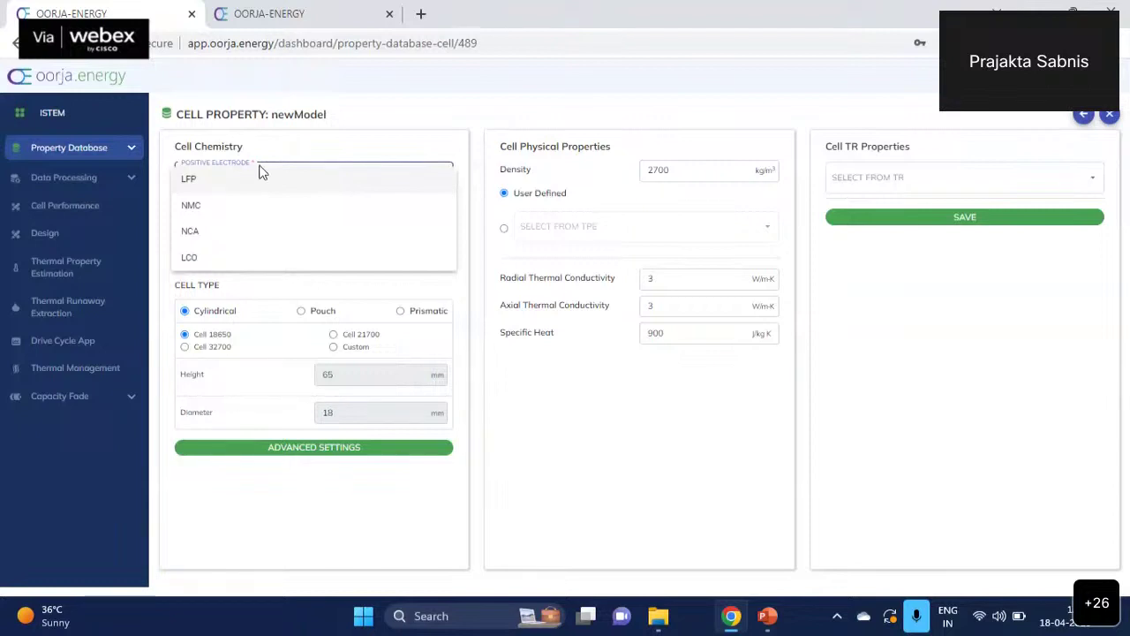
click(248, 216)
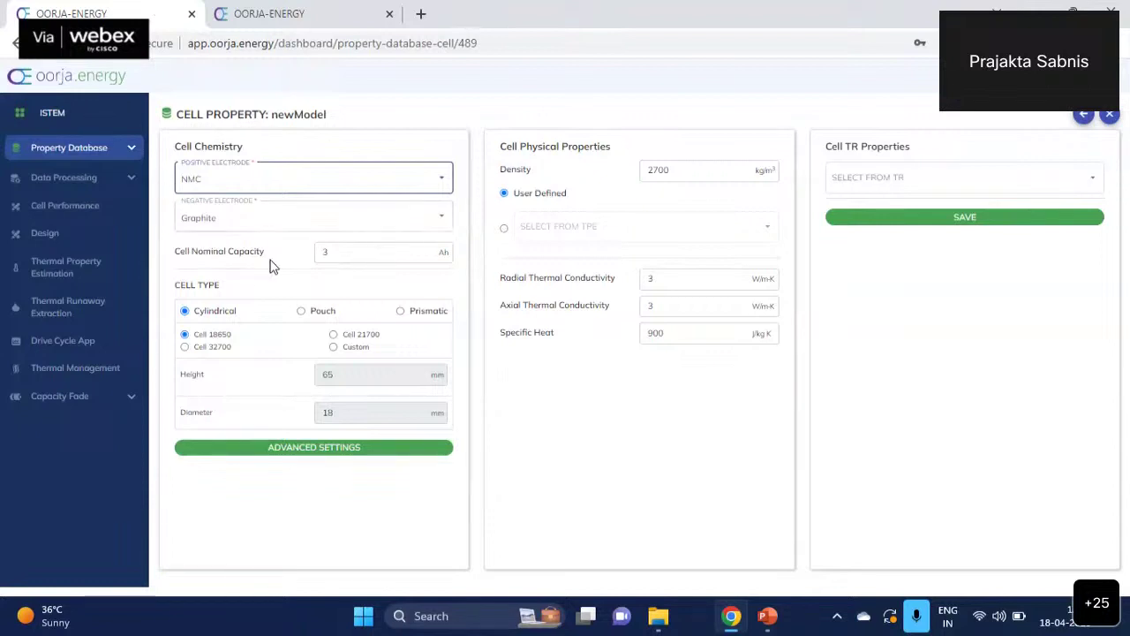
click(367, 253)
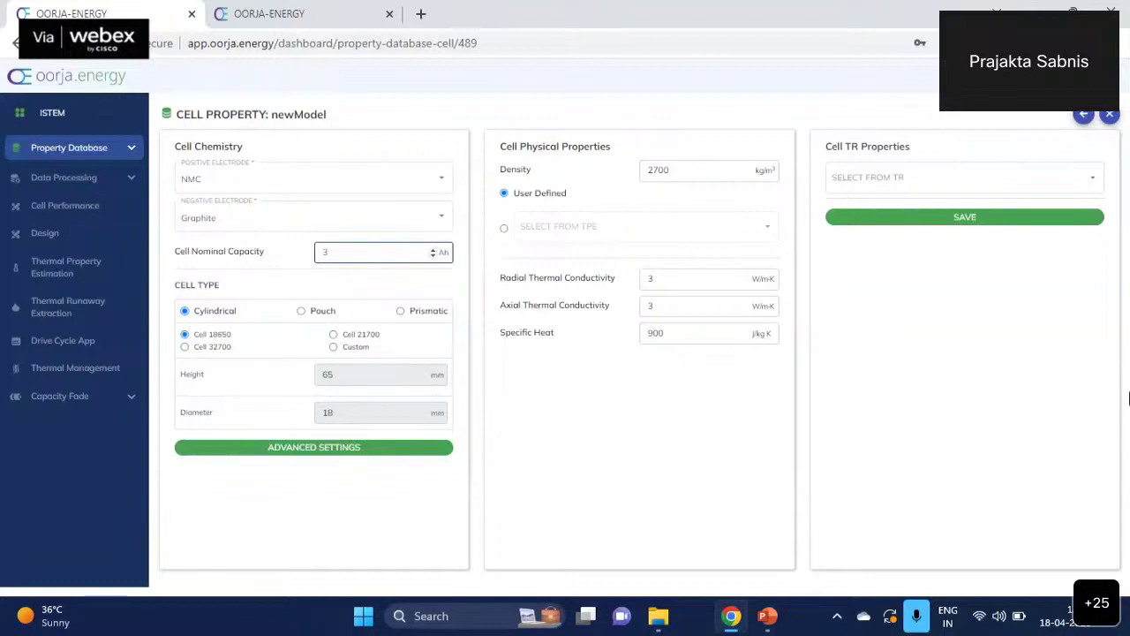
- Try pouch and prismatic, settle on a cylindrical cell, and bring up Advanced Settings
click(301, 311)
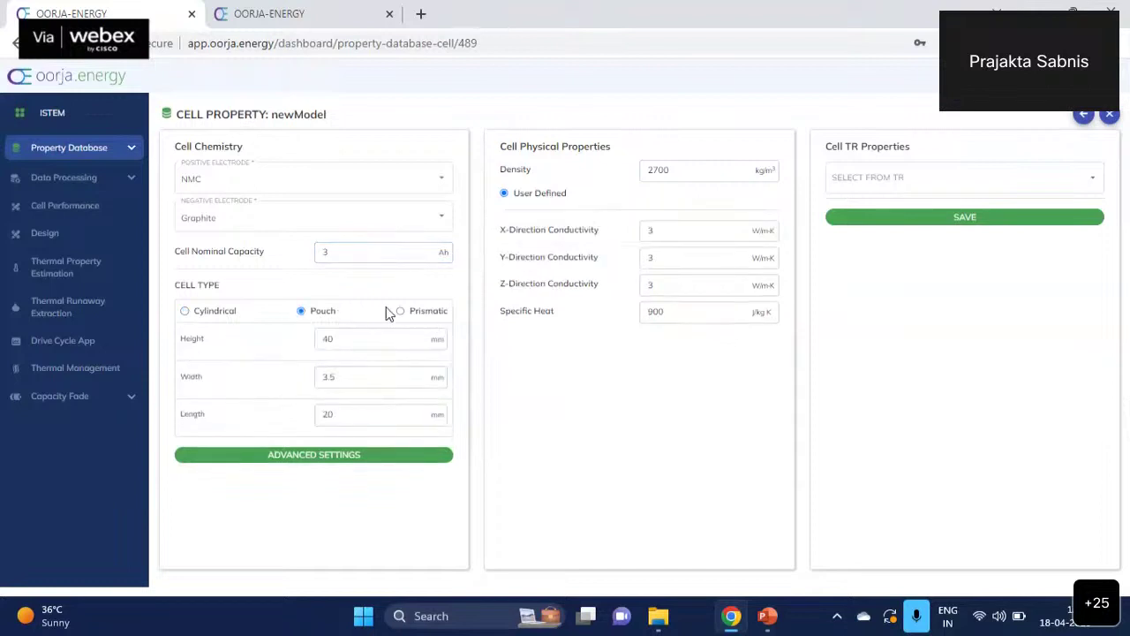
click(401, 311)
click(184, 311)
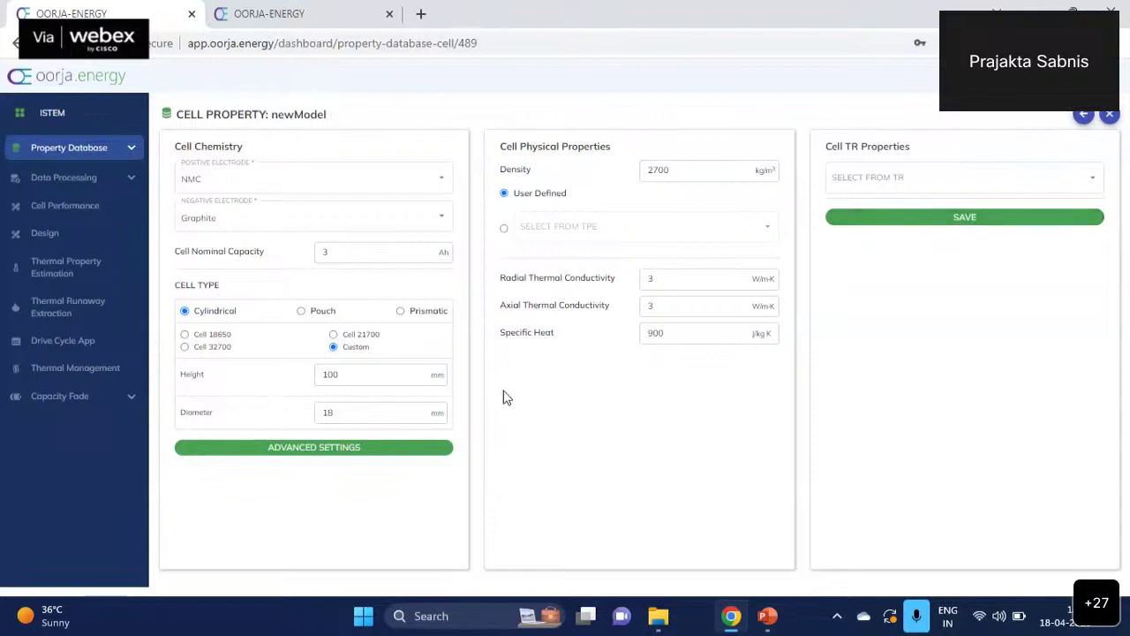
click(369, 457)
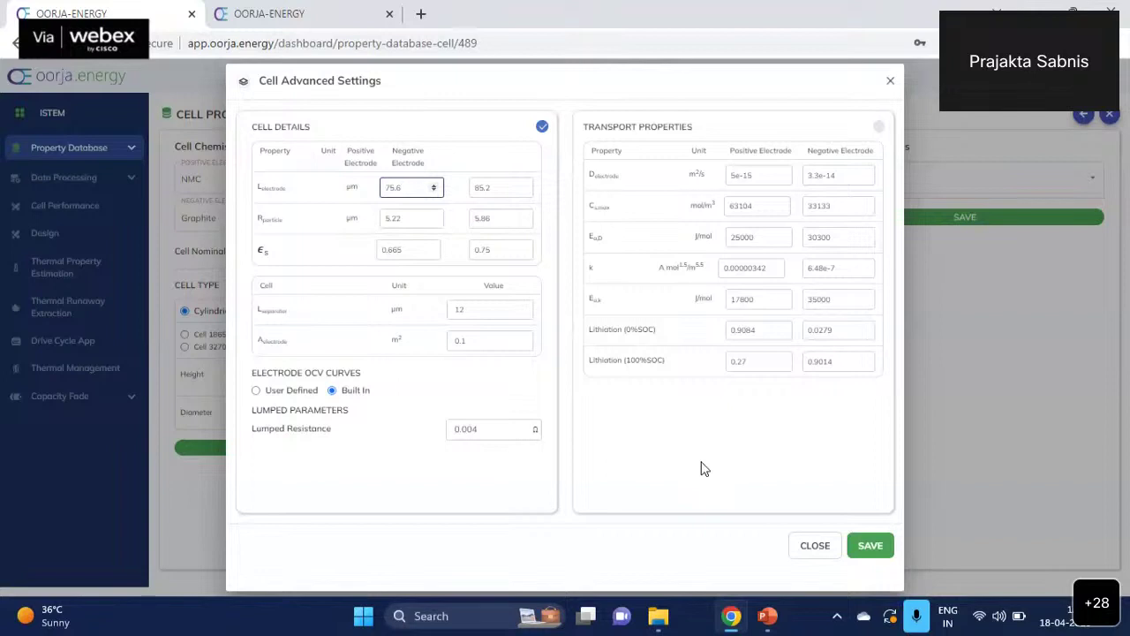
- Reopen Cell Advanced Settings to review electrode thicknesses and resistance, then close it
click(865, 545)
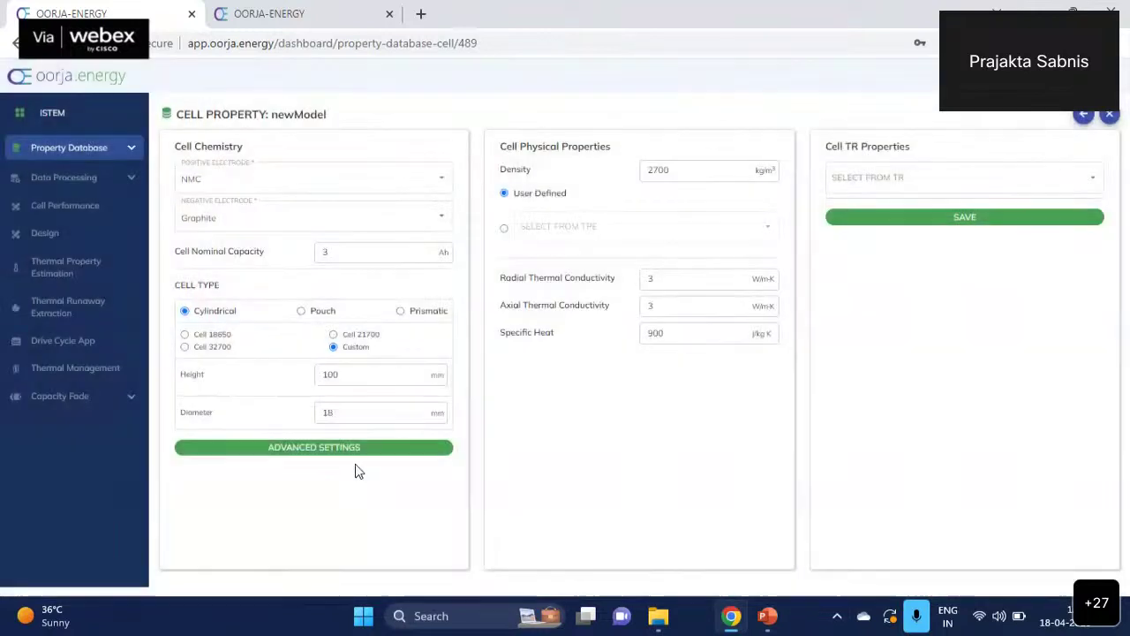
click(358, 453)
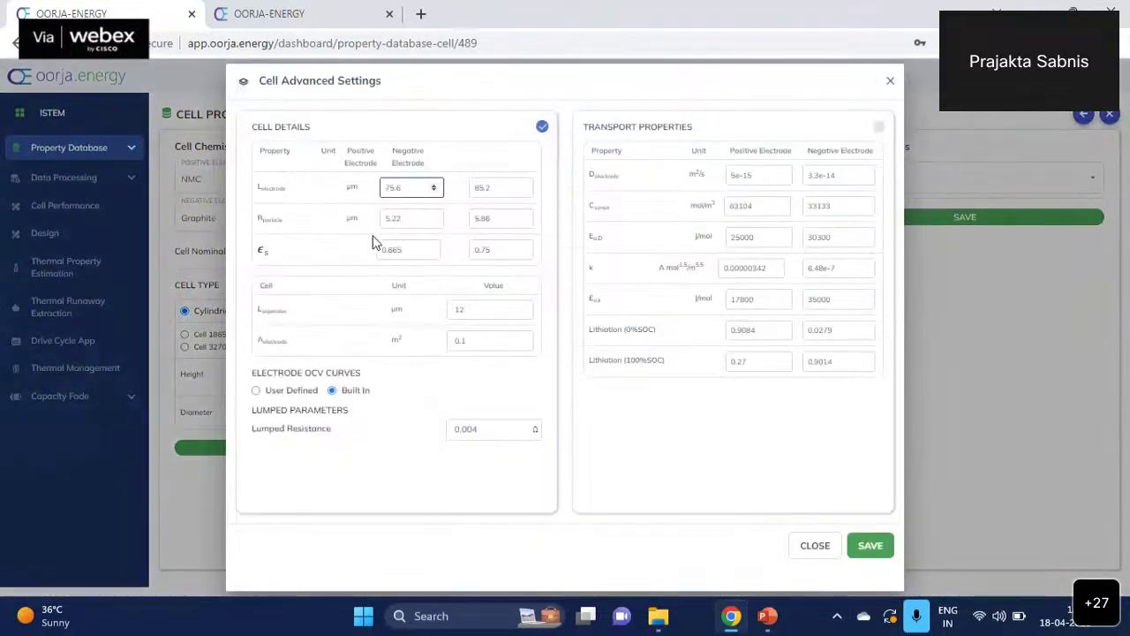
mouse_move(277, 198)
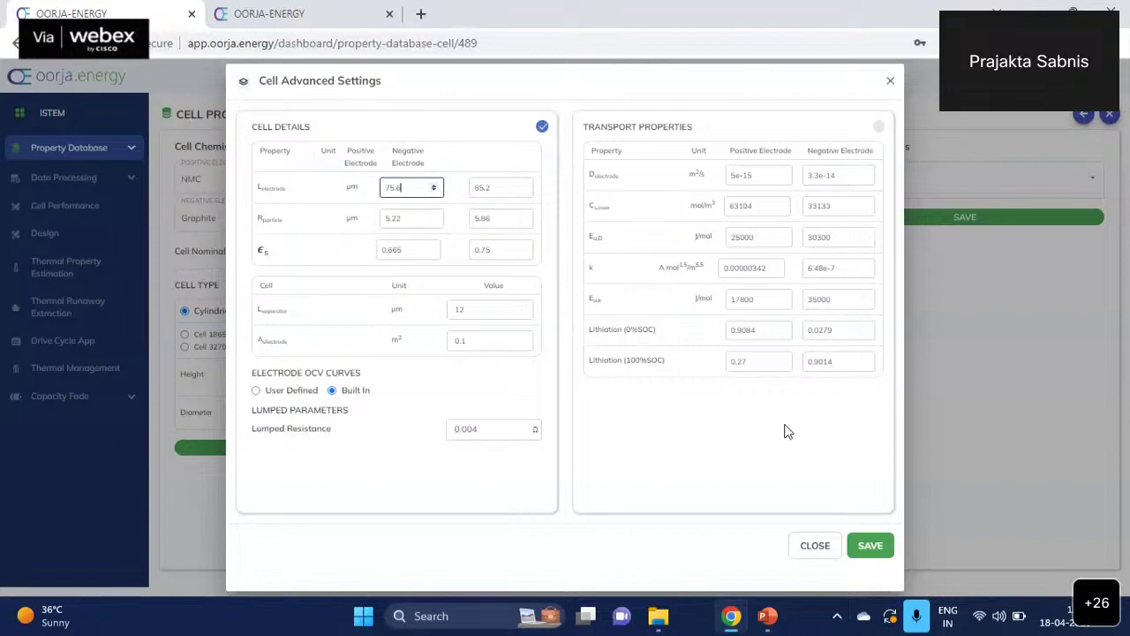
click(817, 546)
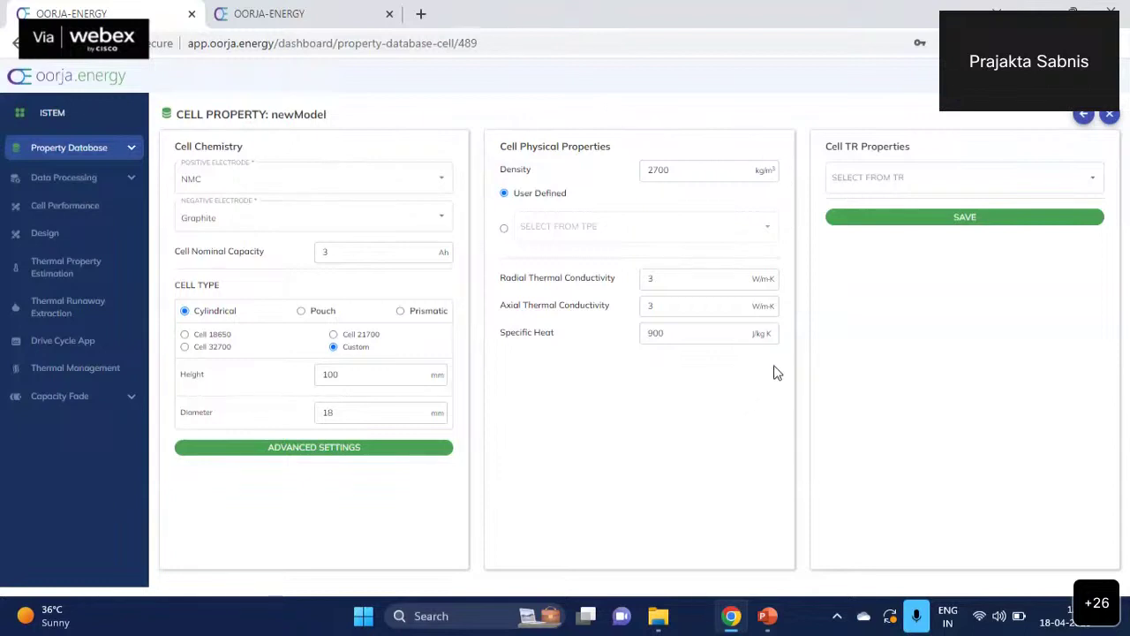
- Save the newModel cell and return to the Property Database list with NEWMODEL
click(985, 227)
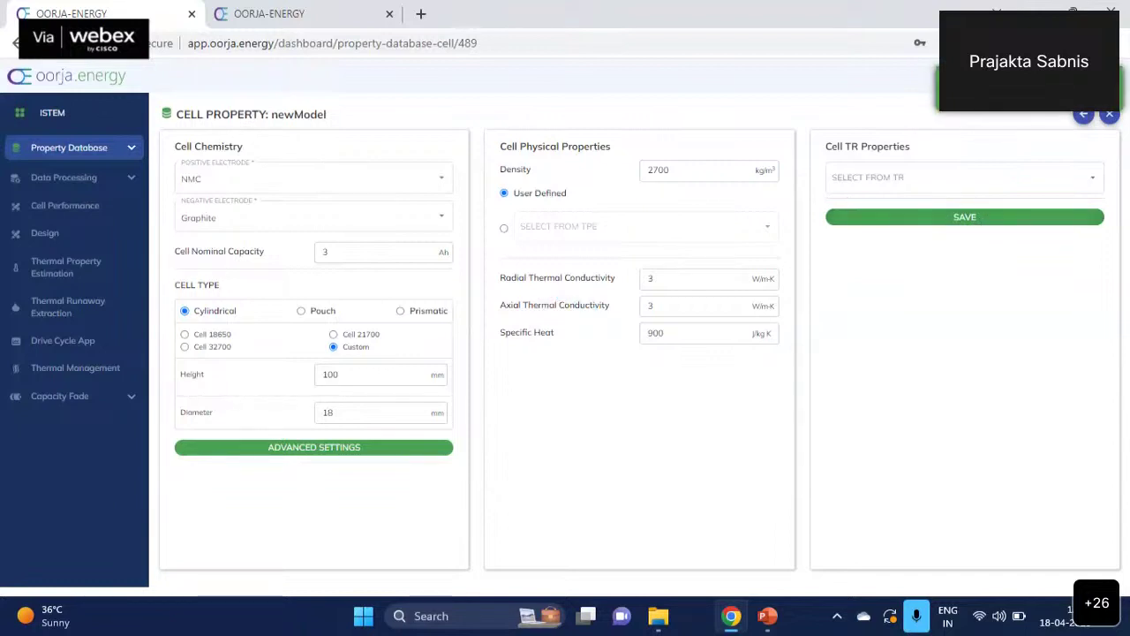
click(124, 152)
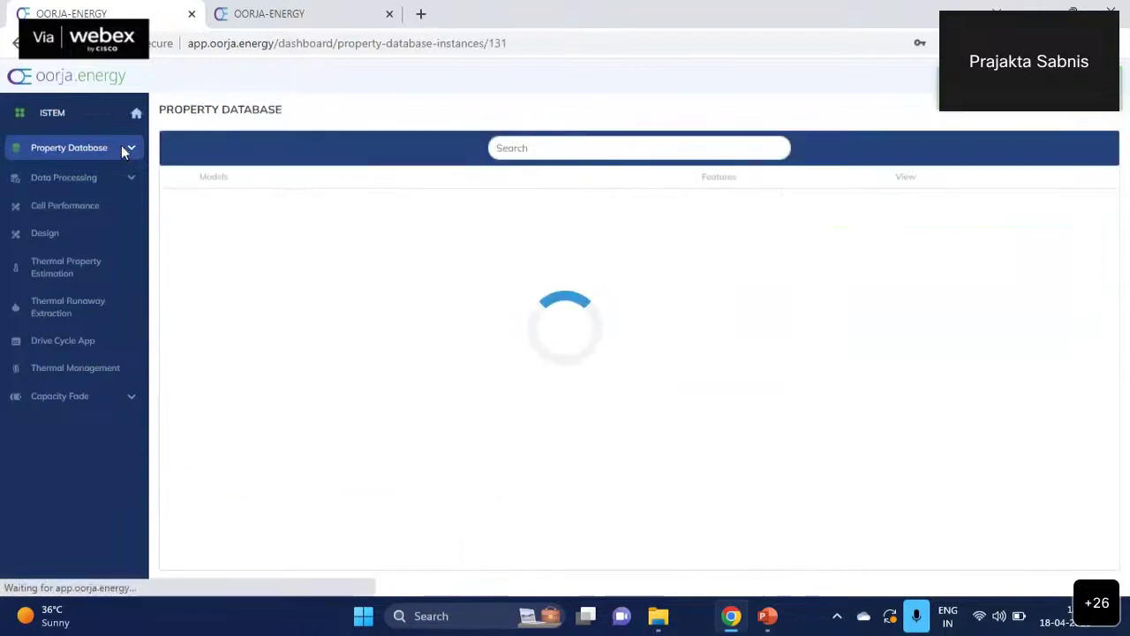
click(131, 149)
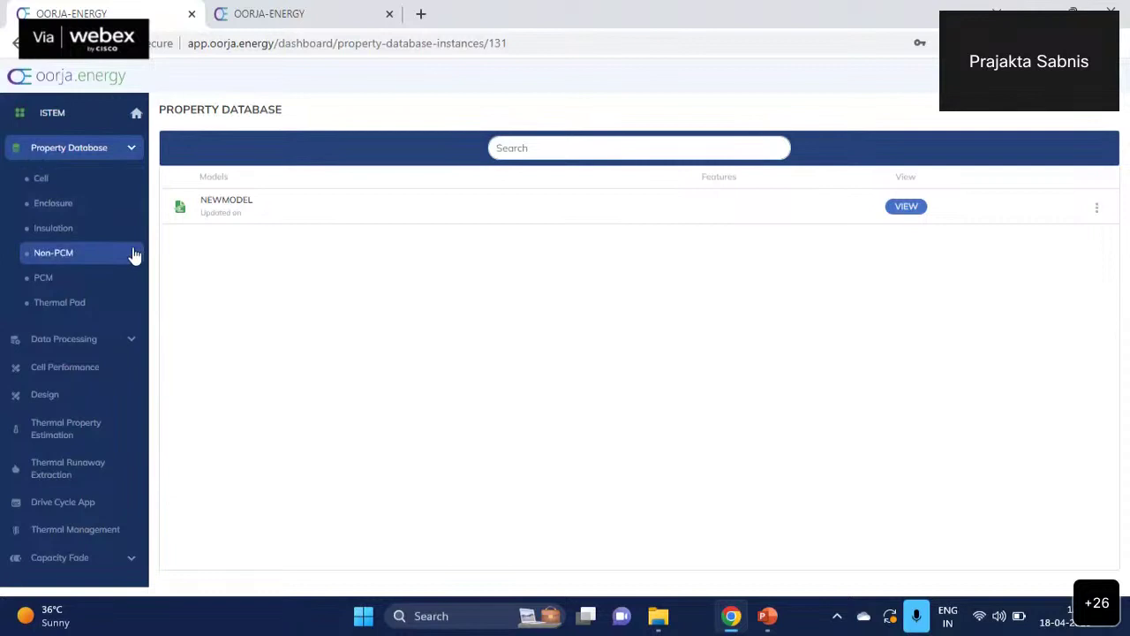
- Save an 'Enclosure' material: 10 W/m·K, 1000 J/kg·K specific heat, 2700 kg/m³ density
click(52, 208)
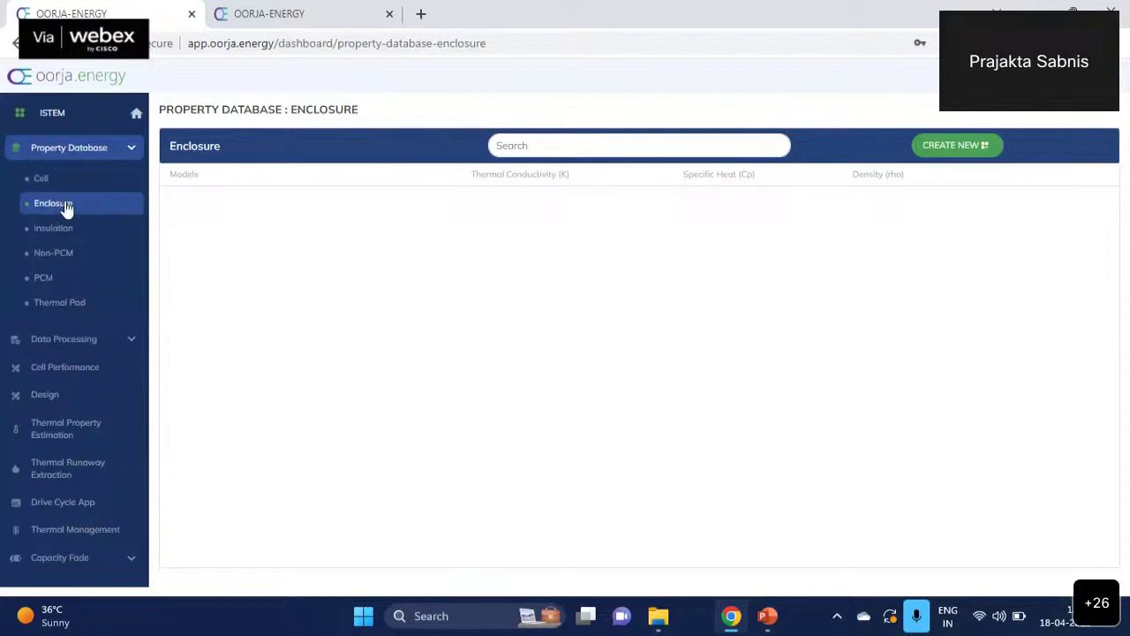
click(957, 145)
text(Encl)
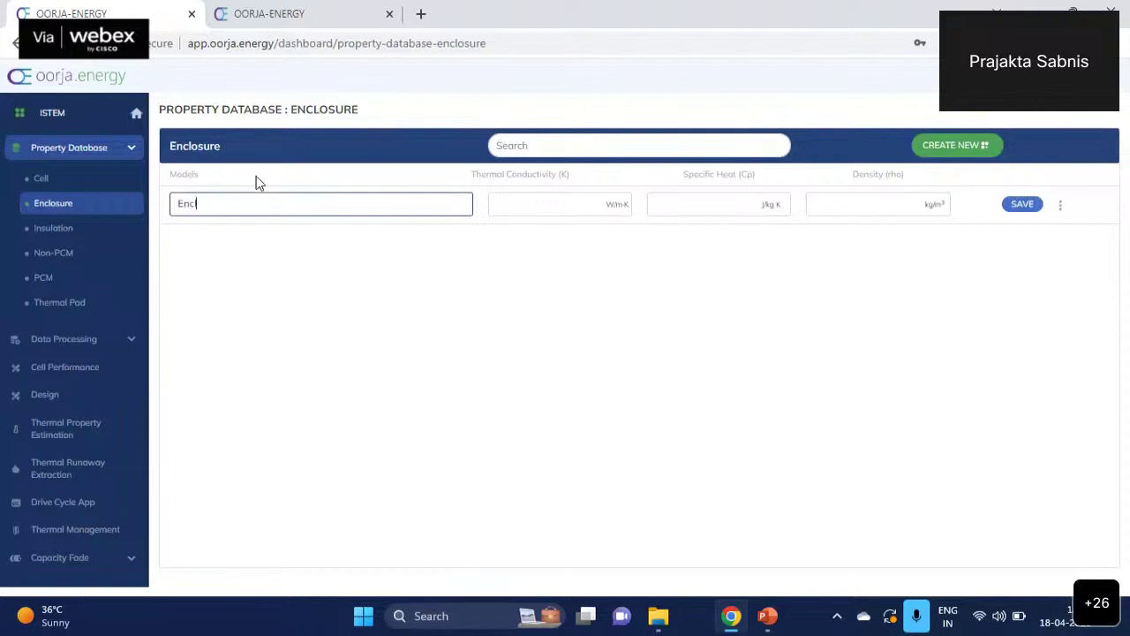
text(osure)
key(Tab)
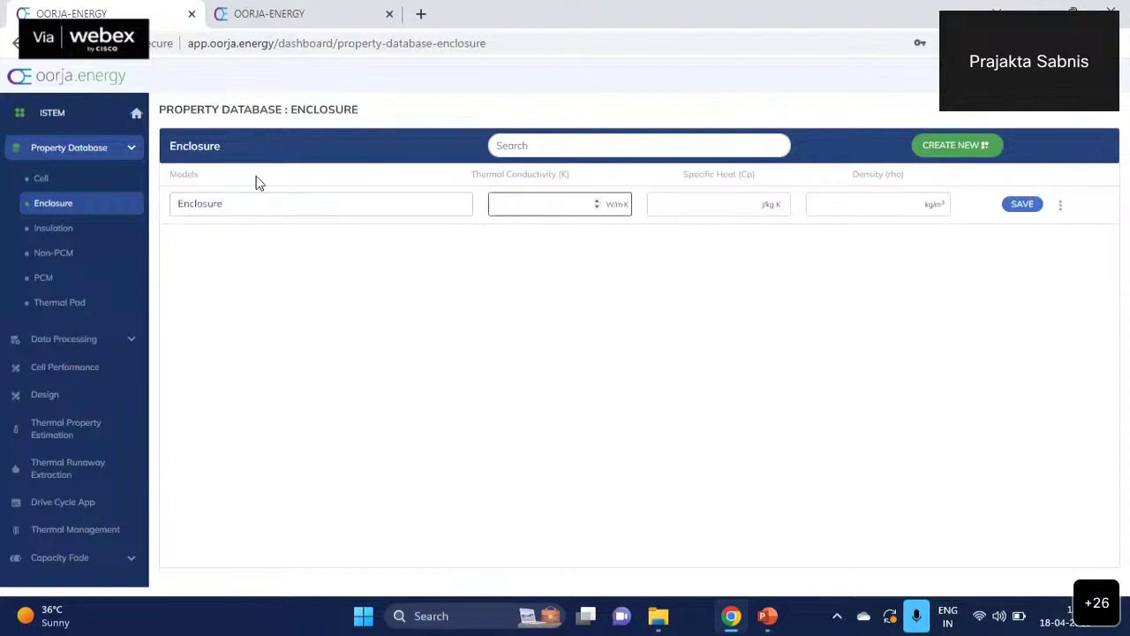
text(10)
key(Tab)
text(1)
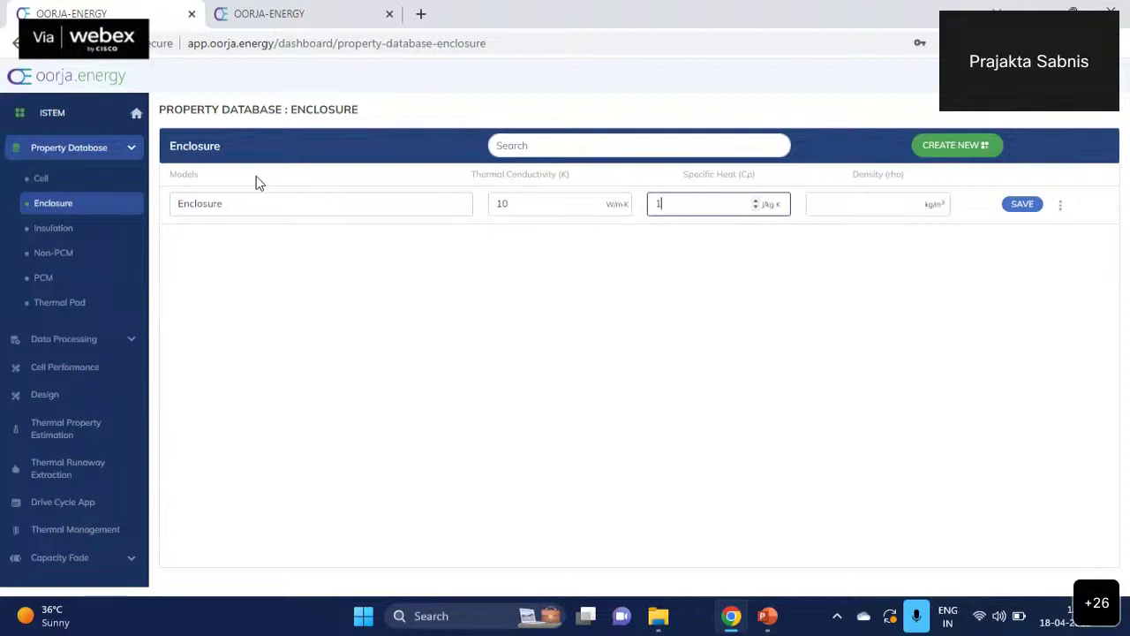
text(000)
key(Tab)
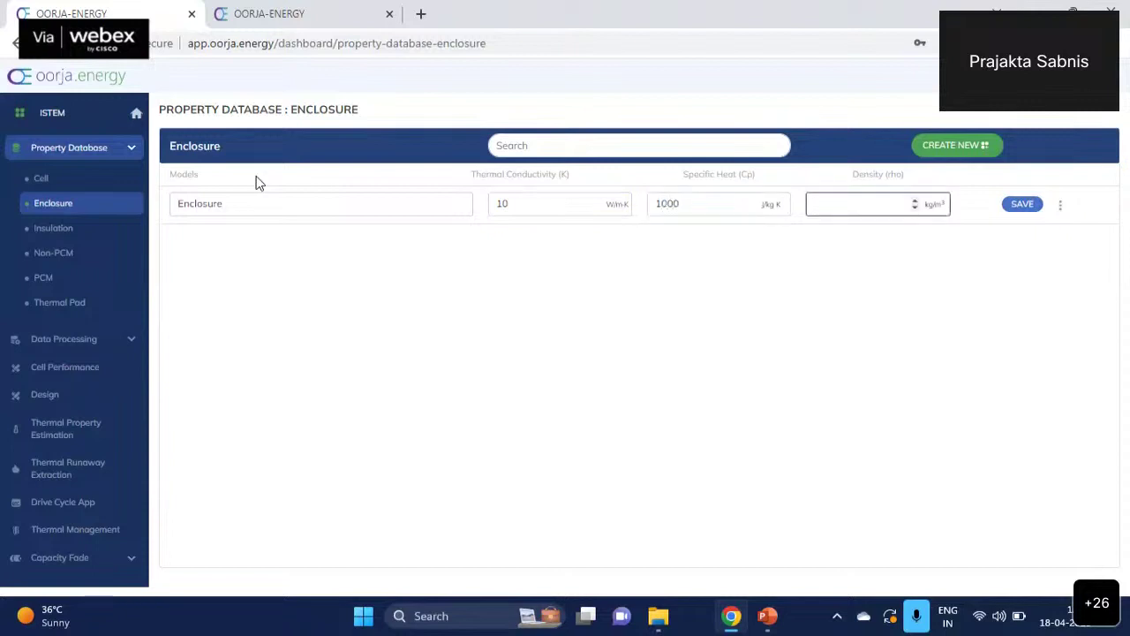
text(2700)
click(1024, 205)
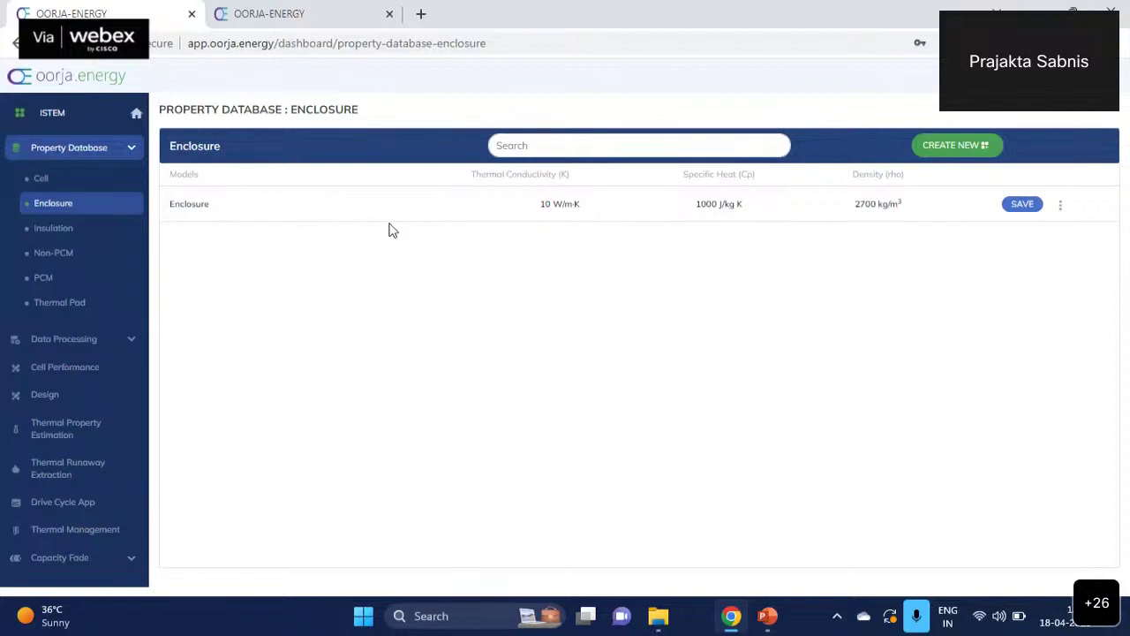
- Save an 'Insulation' material: 0.01 W/m·K, 1000 J/kg·K specific heat, 1000 kg/m³ density
click(70, 231)
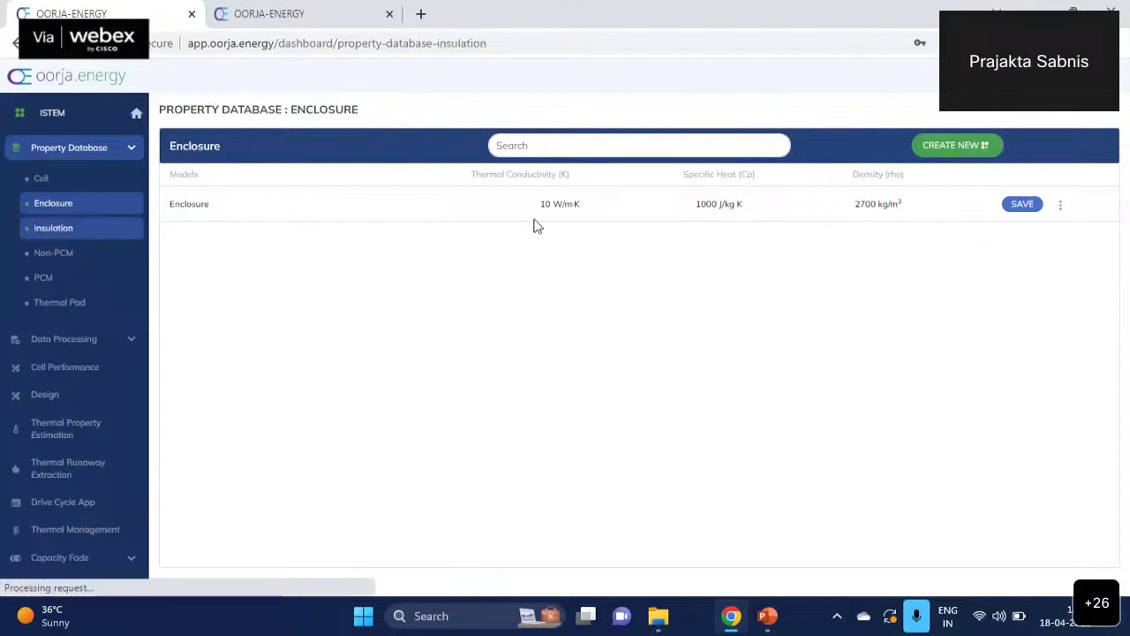
click(955, 148)
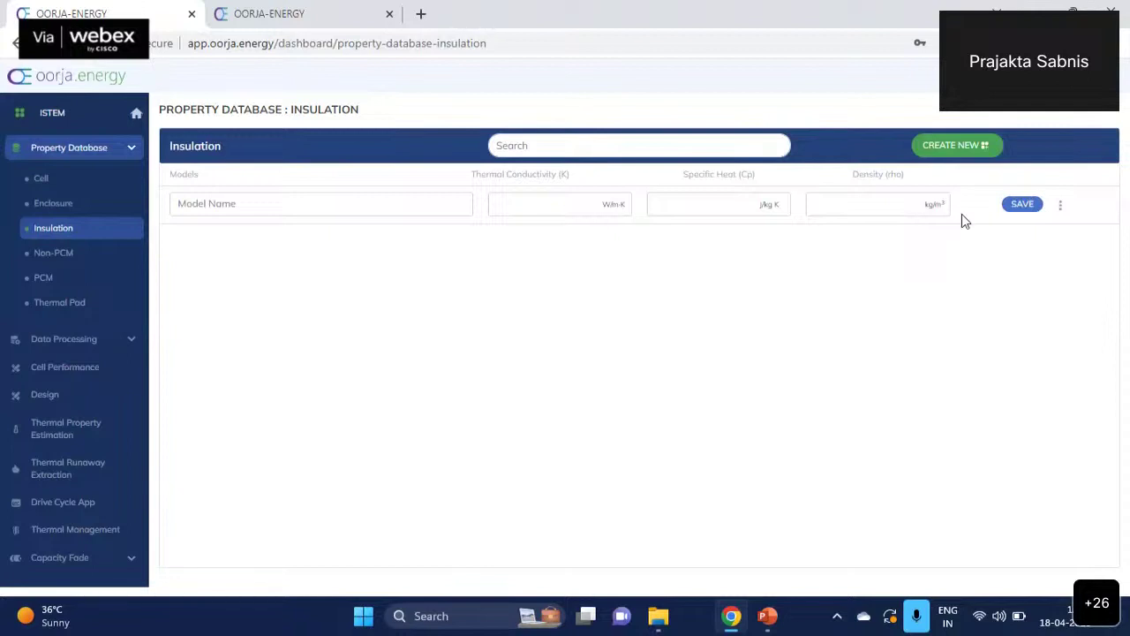
click(293, 204)
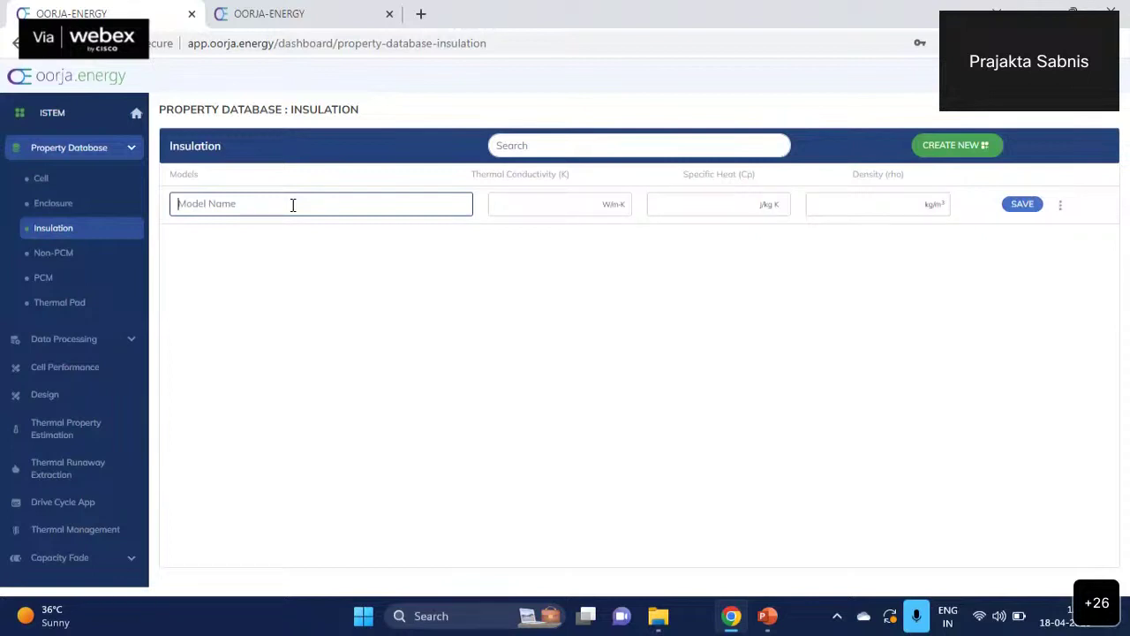
text(Insulation)
key(Tab)
text(0)
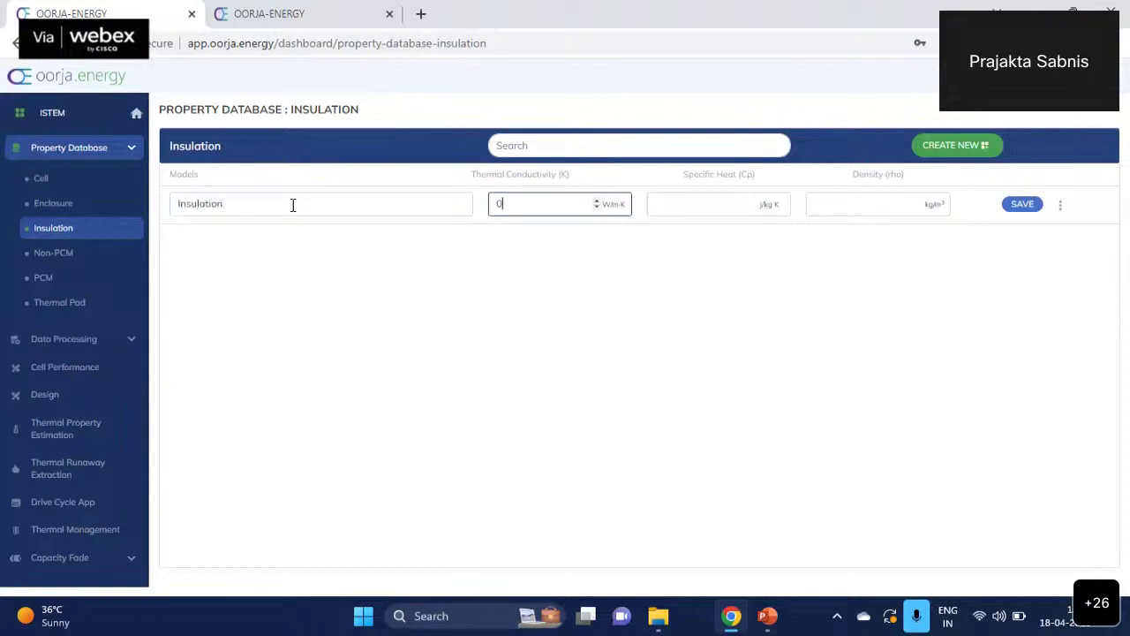
text(.01)
key(Tab)
text(1)
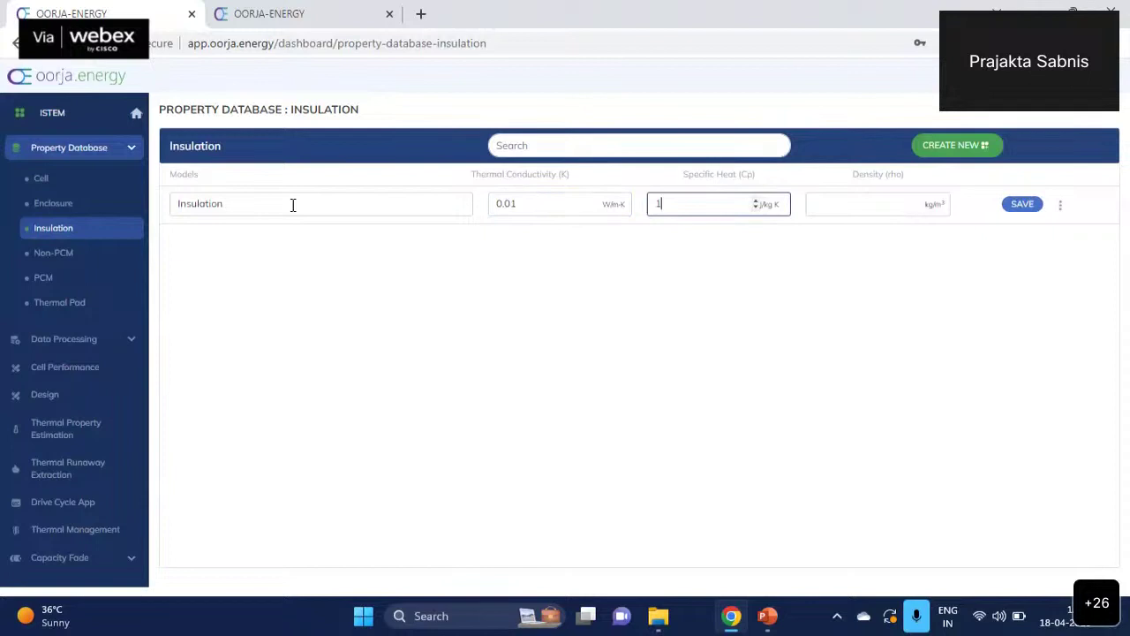
text(000)
key(Tab)
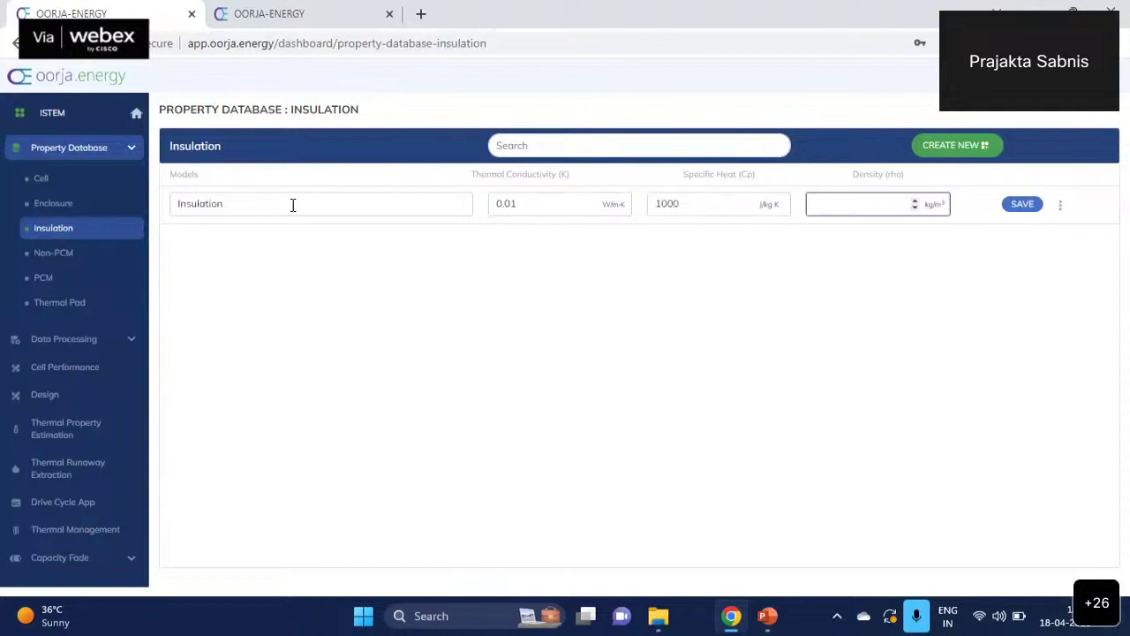
text(1000)
click(1027, 209)
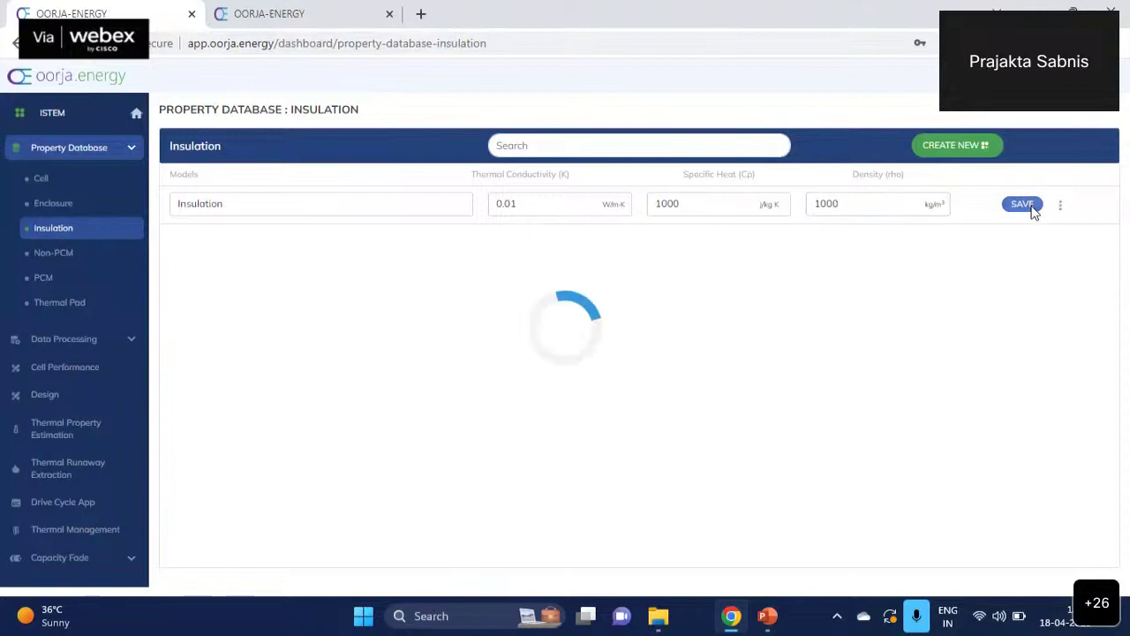
click(76, 262)
- Add and save a Non-PCM filler row 'air': 0.01 W/m·K, 1200 J/kg·K, 1 kg/m³
click(982, 144)
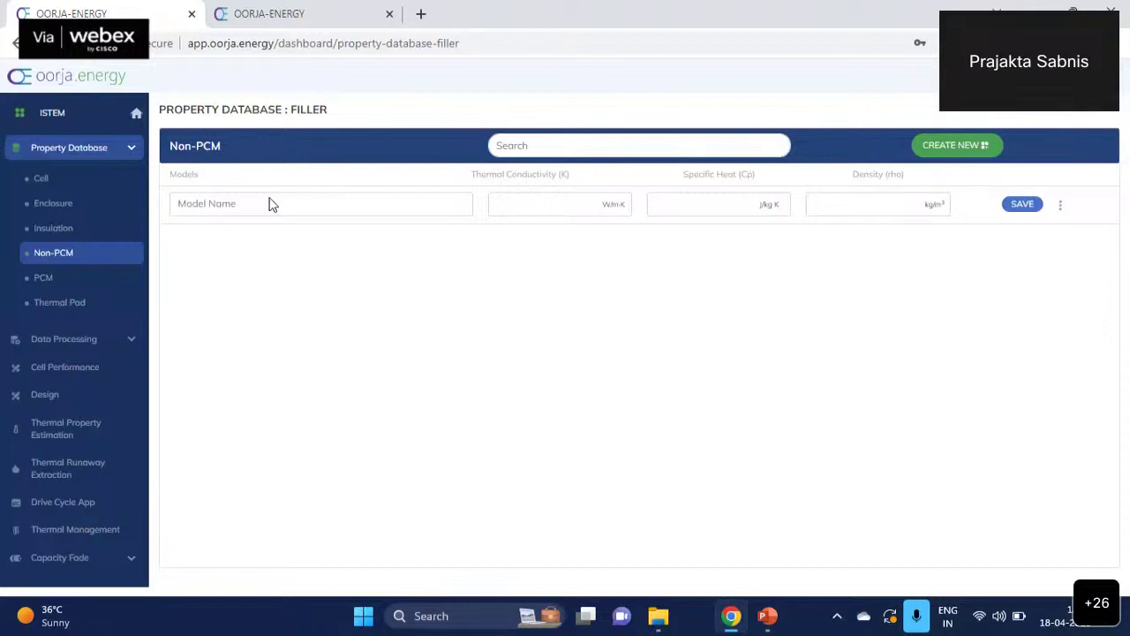
click(306, 204)
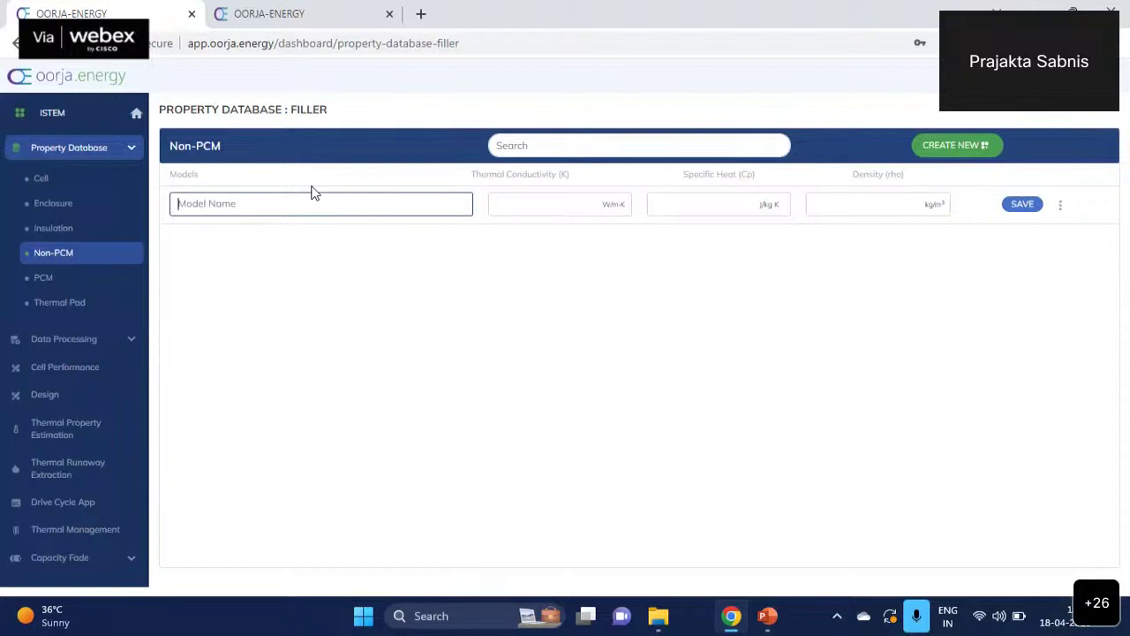
text(air)
key(Tab)
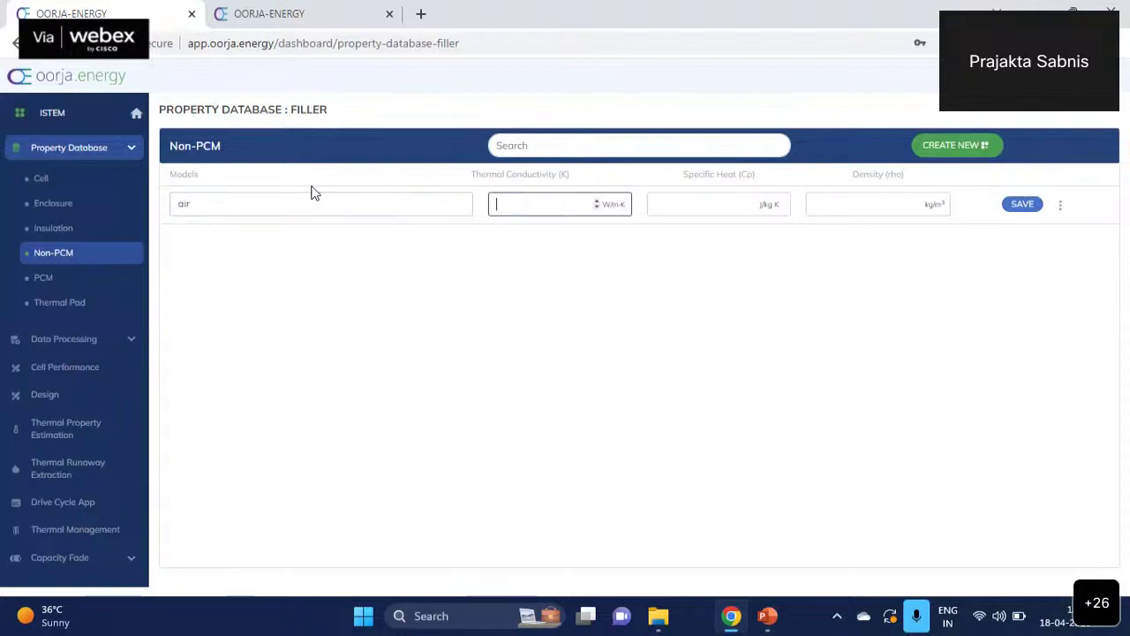
text(0.01)
key(Tab)
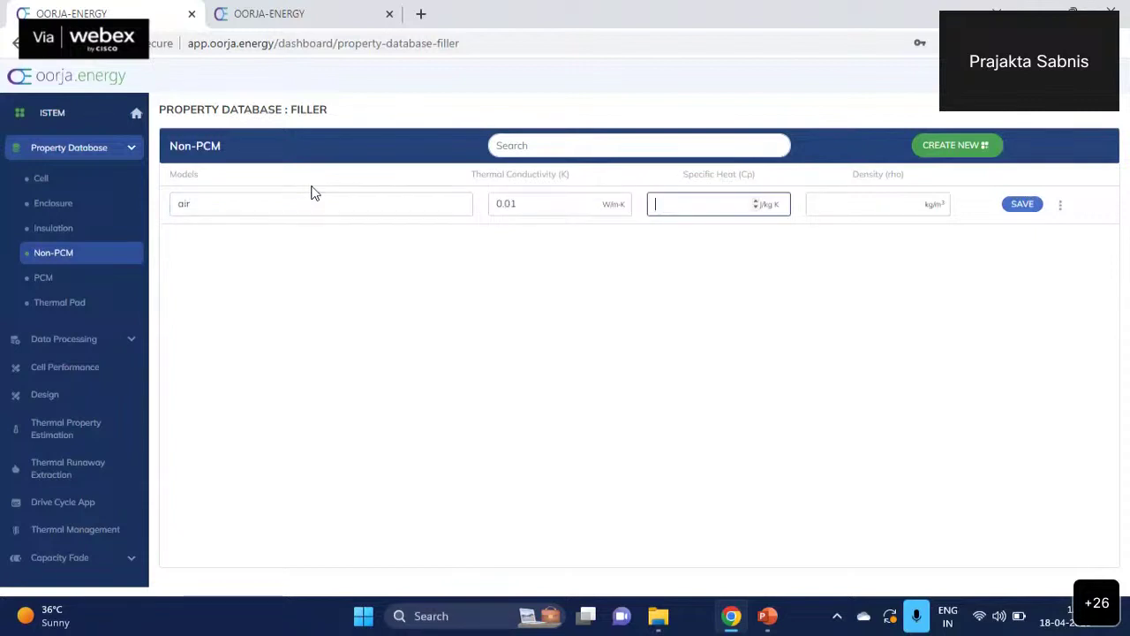
text(1200)
key(Tab)
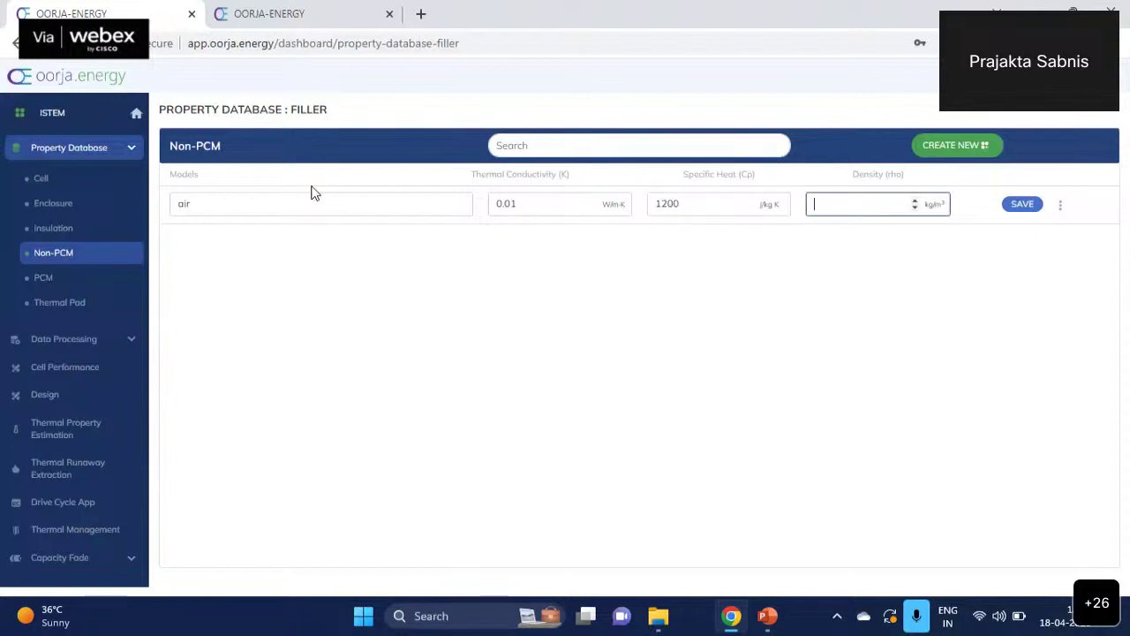
text(1)
click(1022, 208)
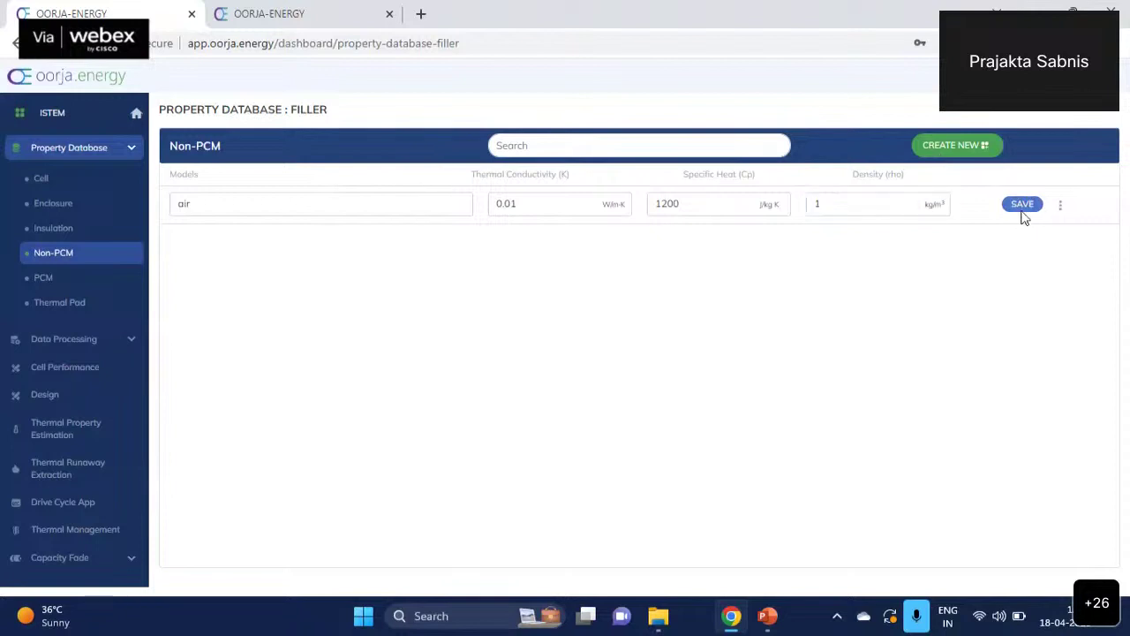
- Add a new PCM material entry named PCM
click(71, 282)
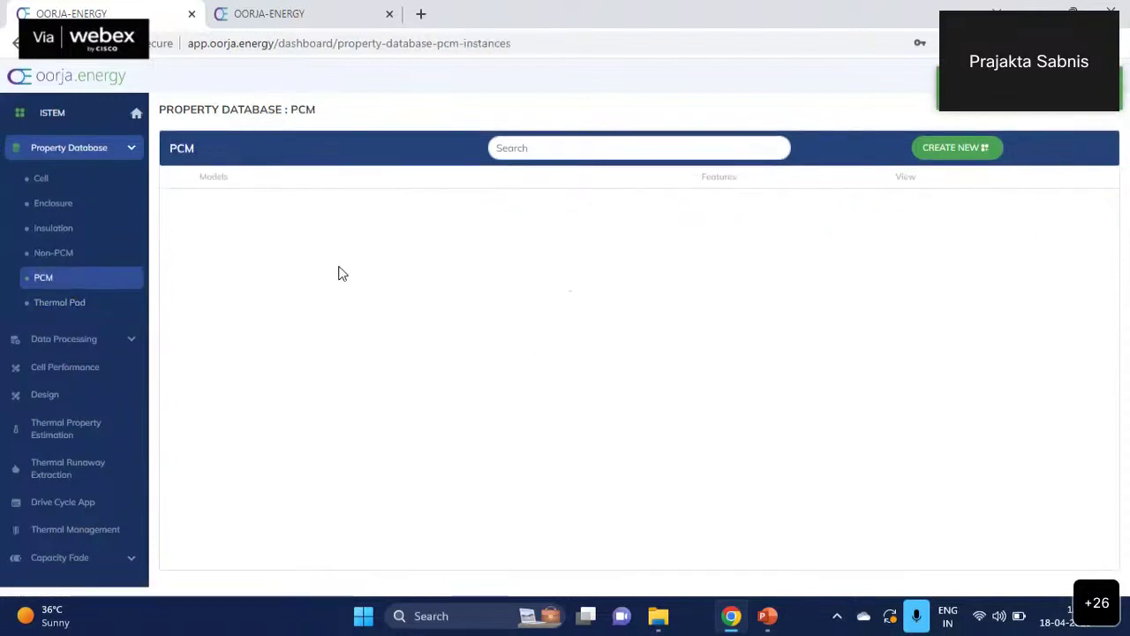
click(957, 148)
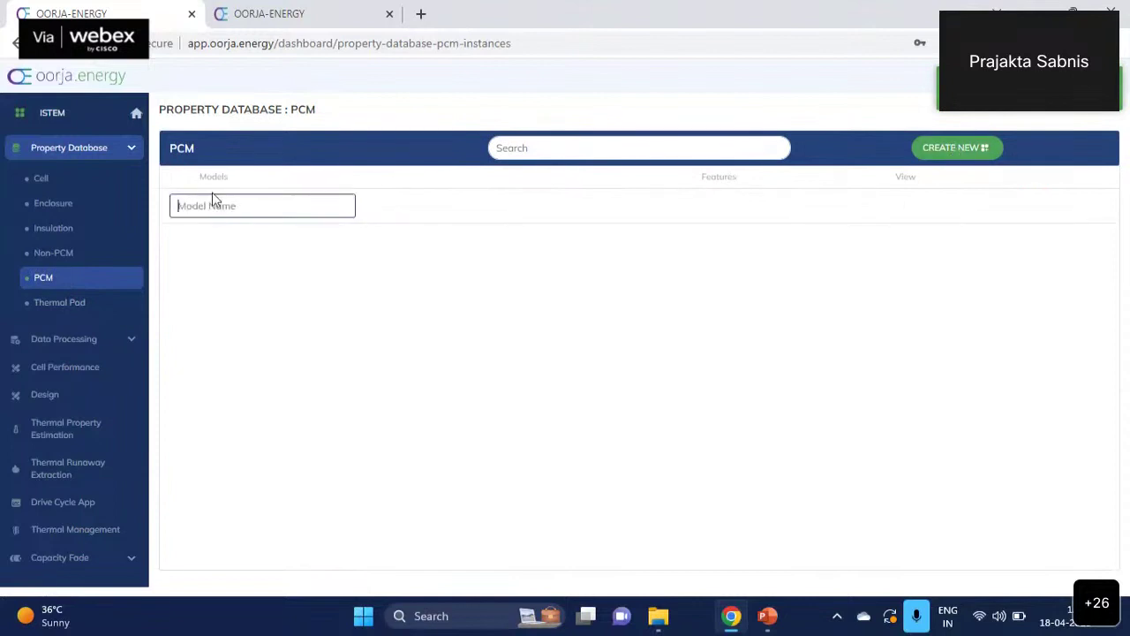
text(PCM)
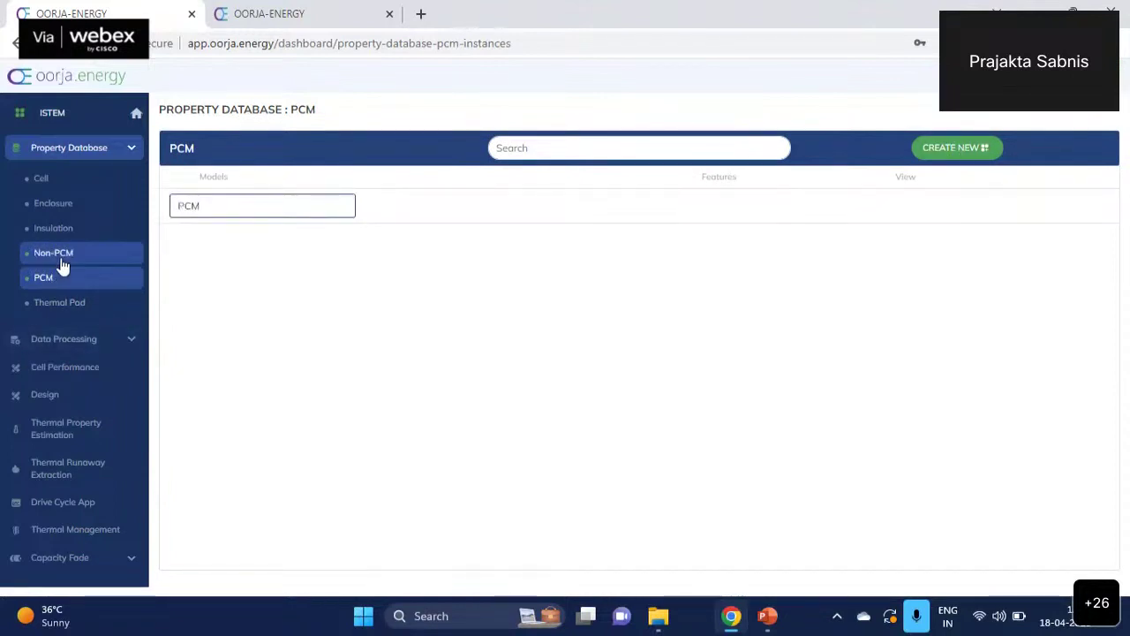
key(Return)
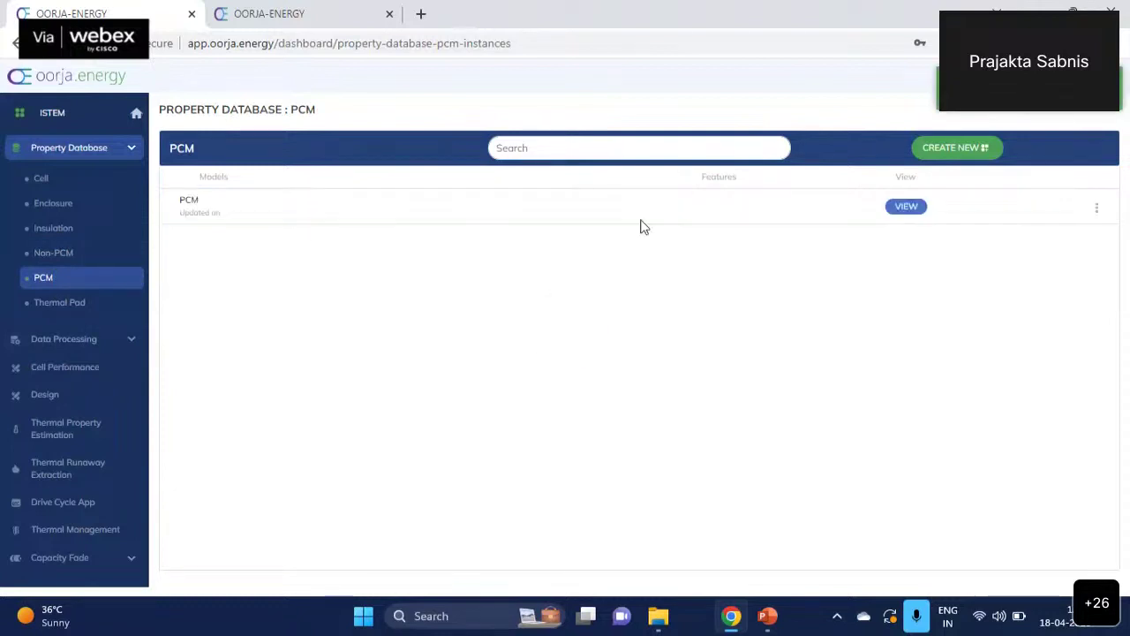
- Save the PCM's properties (1000 kg/m³, 5 W/m·K, 55–60 °C, 150000 J/kg), then go to Thermal Pad
click(909, 212)
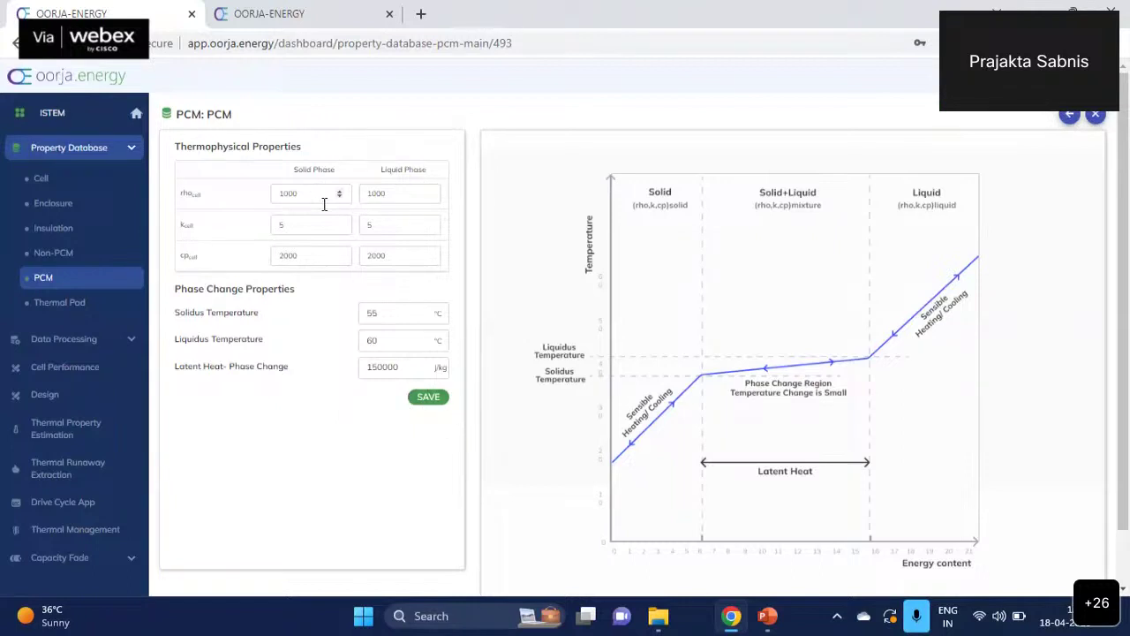
click(427, 398)
click(60, 303)
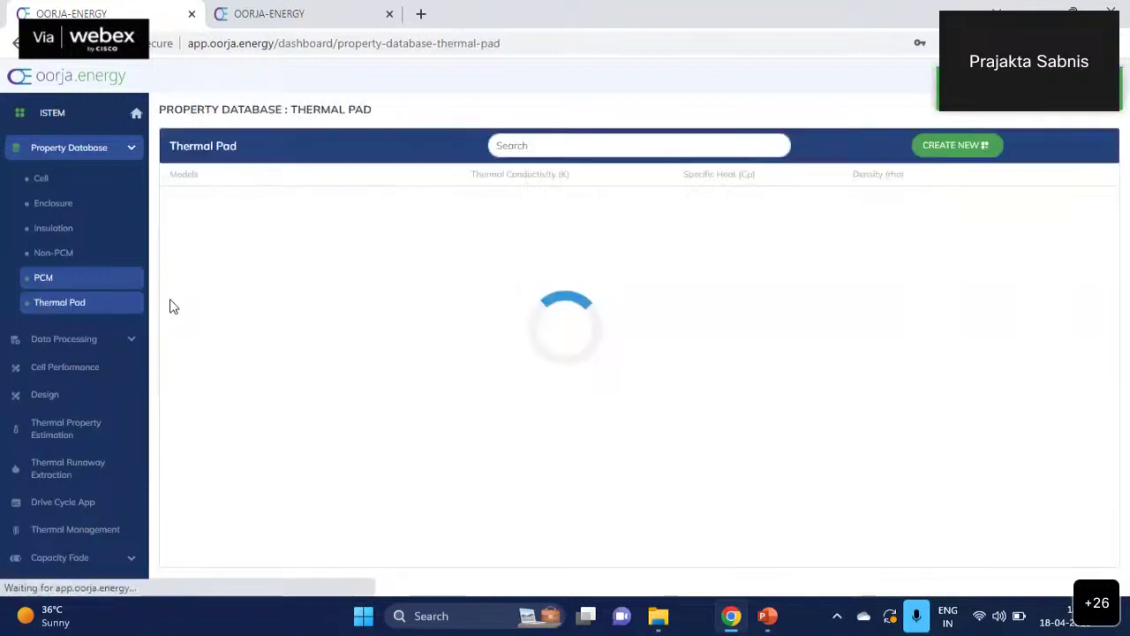
- Add and save thermal pad 'TM' with 10 W/m·K, 1000 J/kg·K and 1200 kg/m³
click(960, 148)
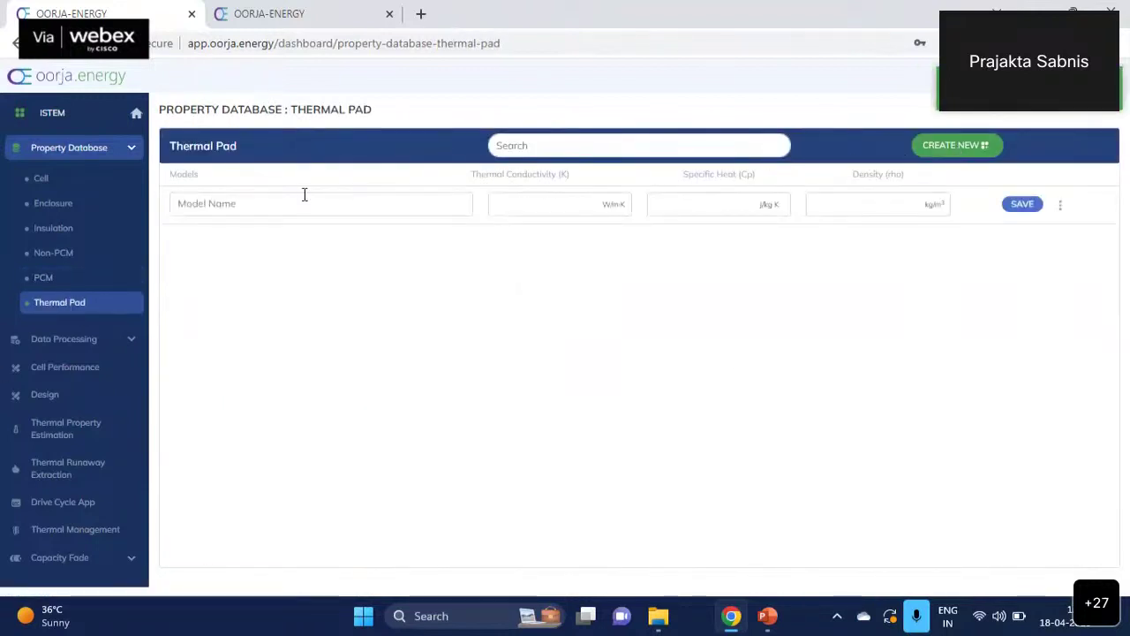
click(303, 198)
text(TM)
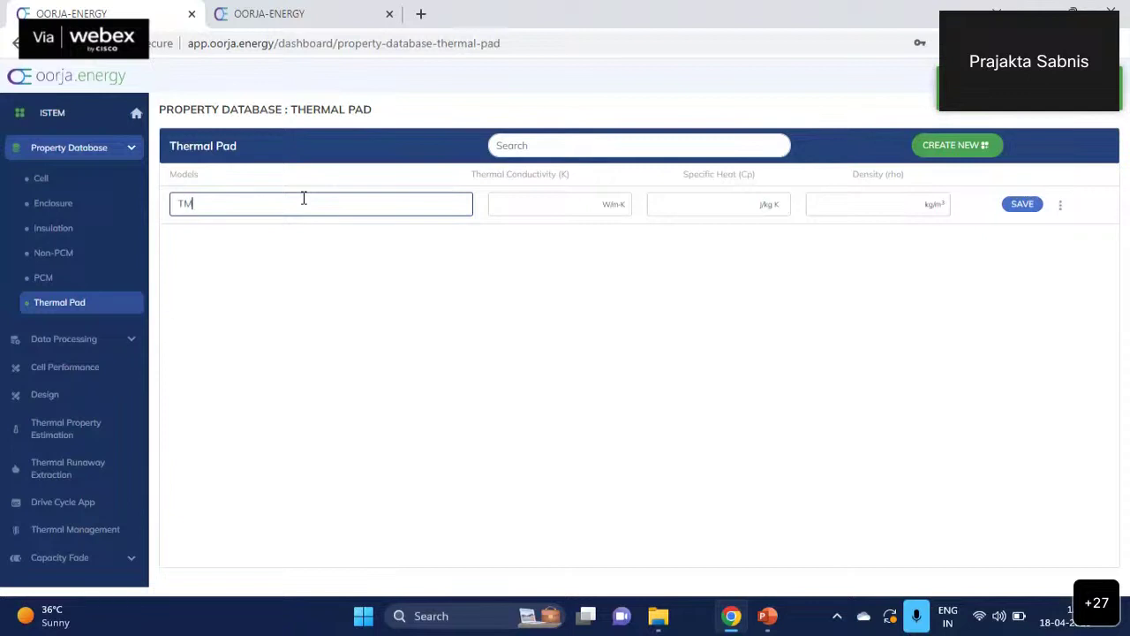
key(Tab)
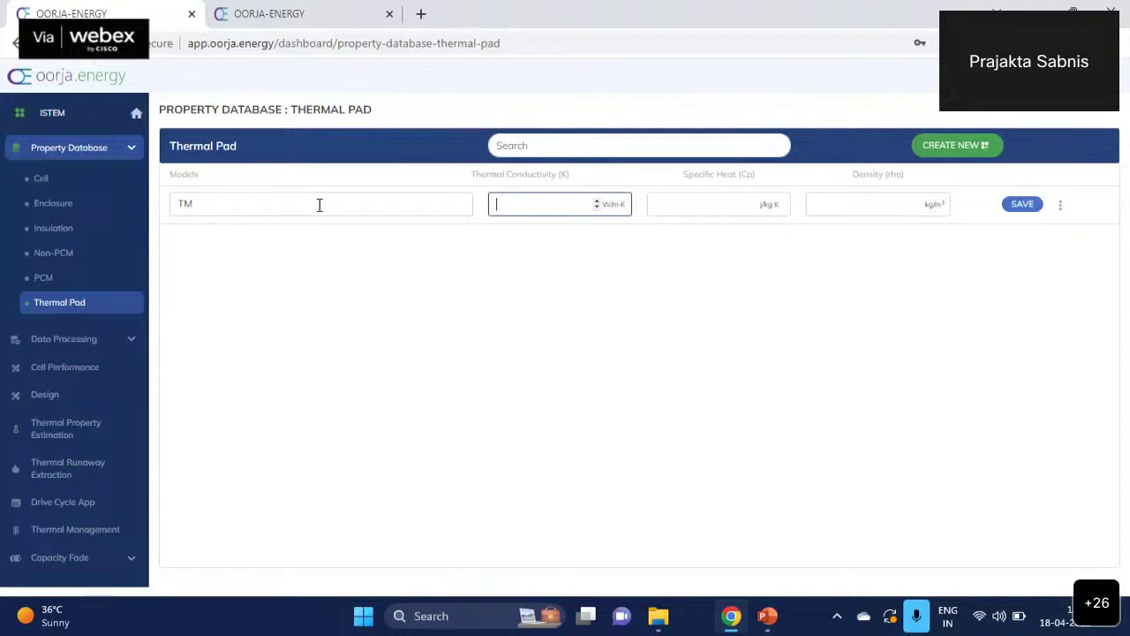
text(10)
key(Tab)
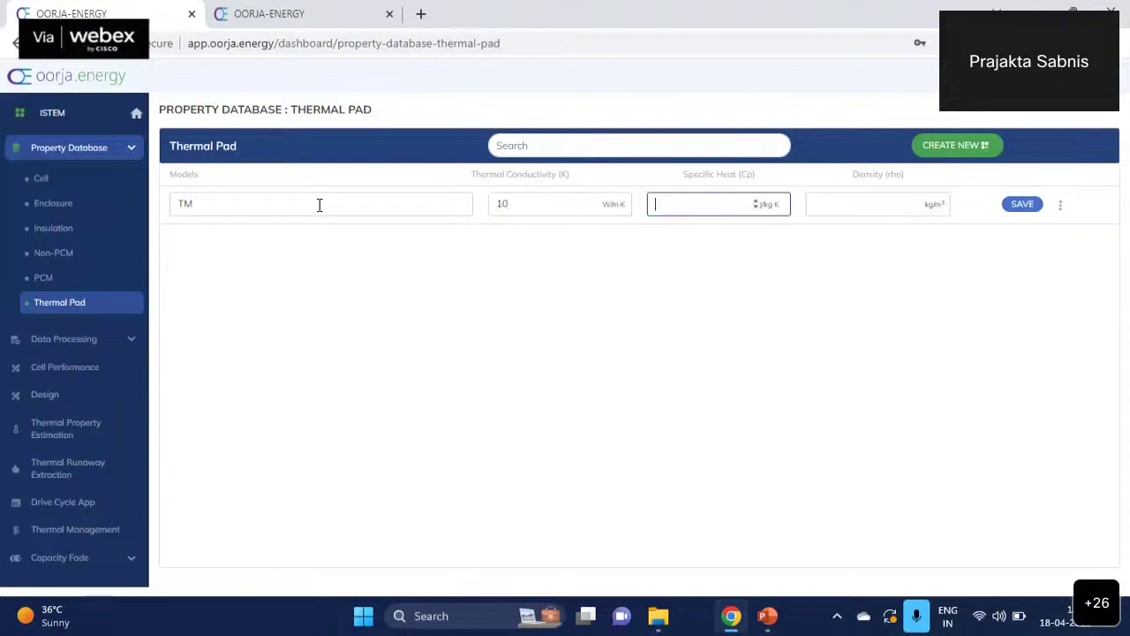
text(10001)
key(BackSpace)
key(Tab)
text(1200)
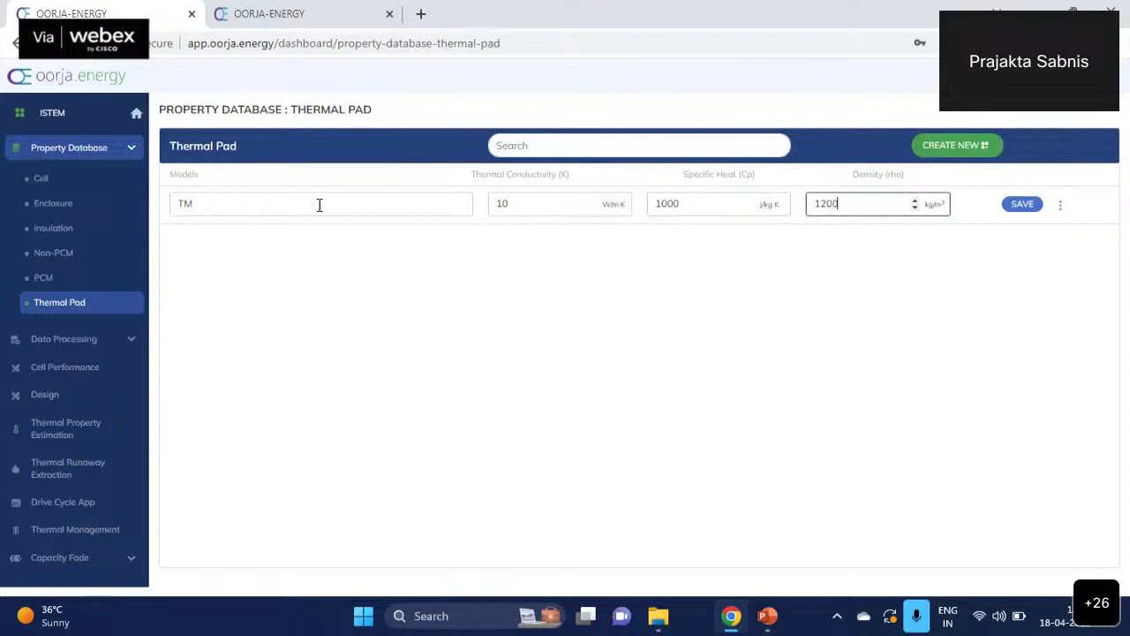
click(1023, 207)
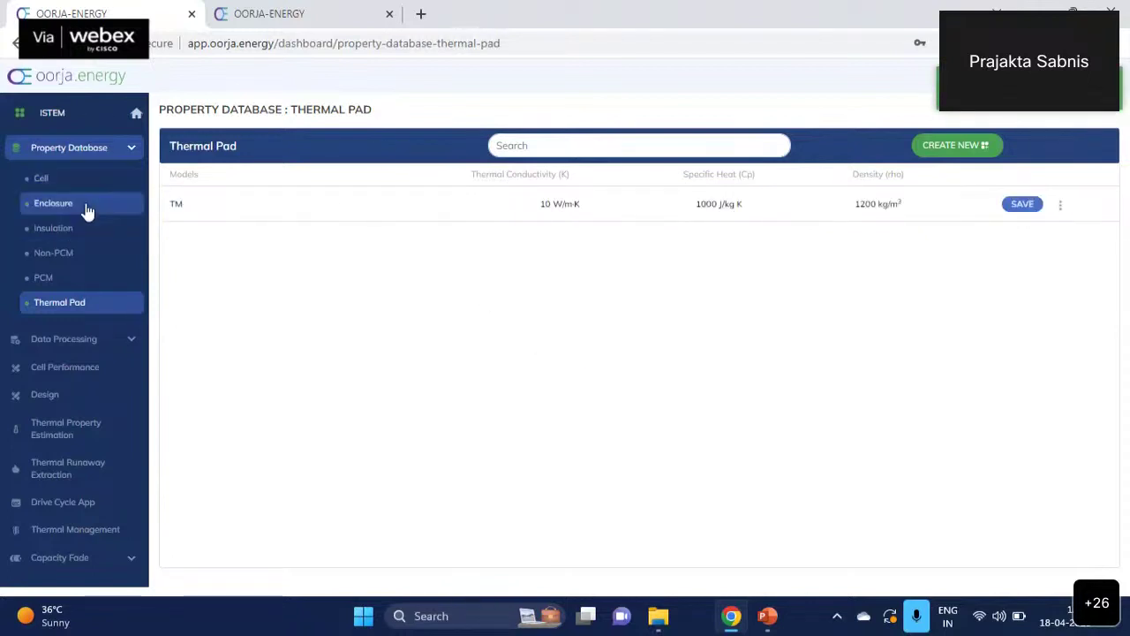
- Go from the Property Database overview to the Data Processing section's HPPC Data page
click(135, 148)
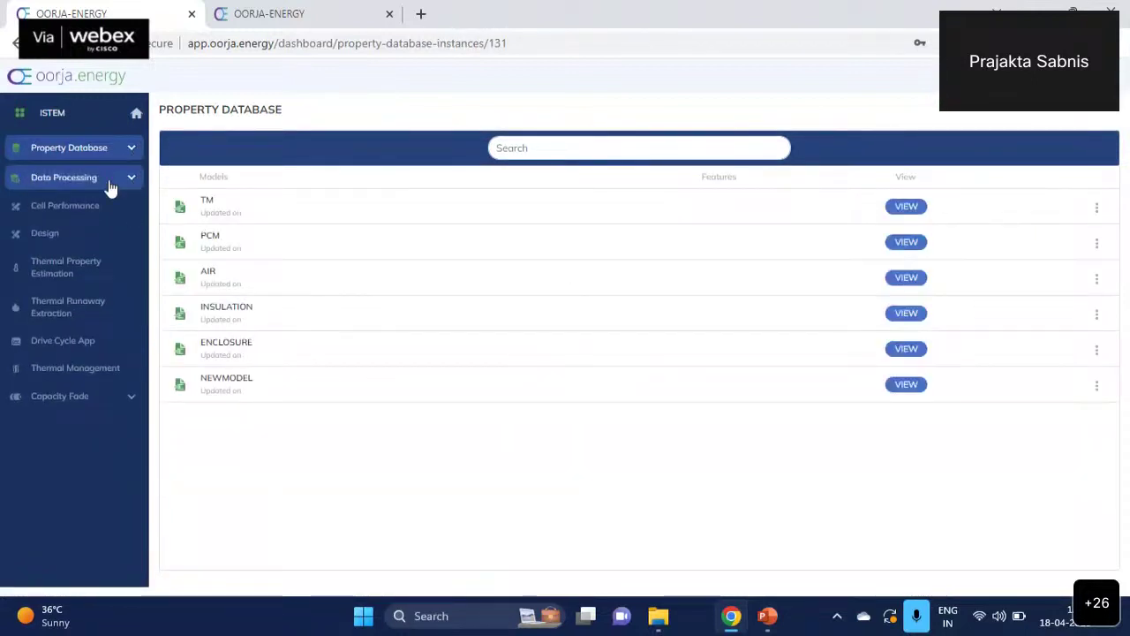
click(110, 185)
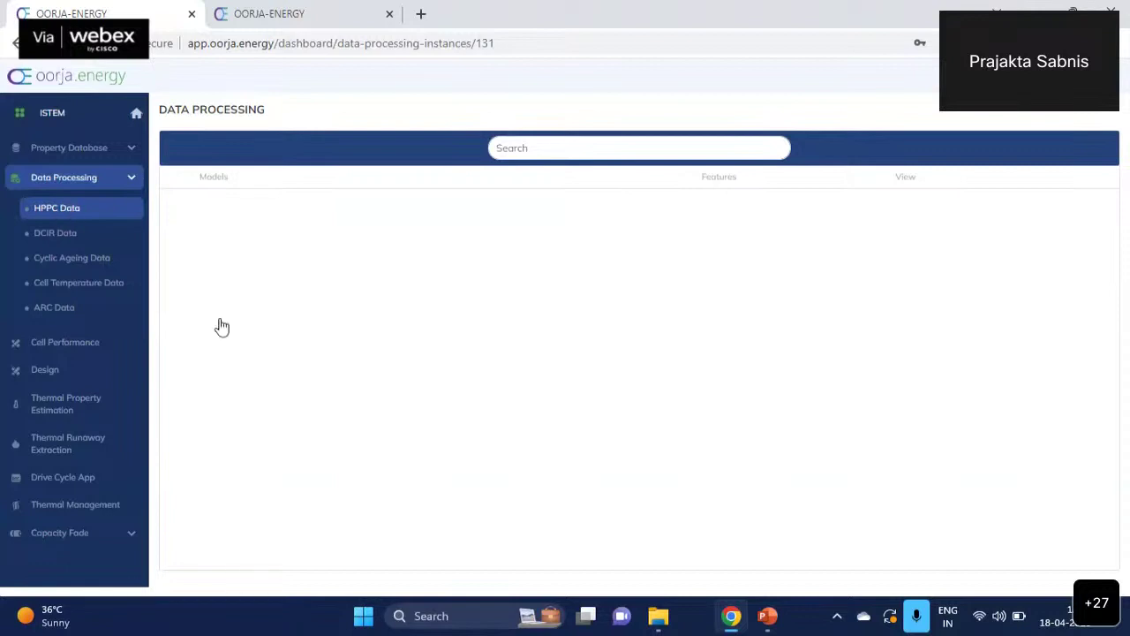
- Create an HPPC Data entry with the model name HPPCModel
click(44, 198)
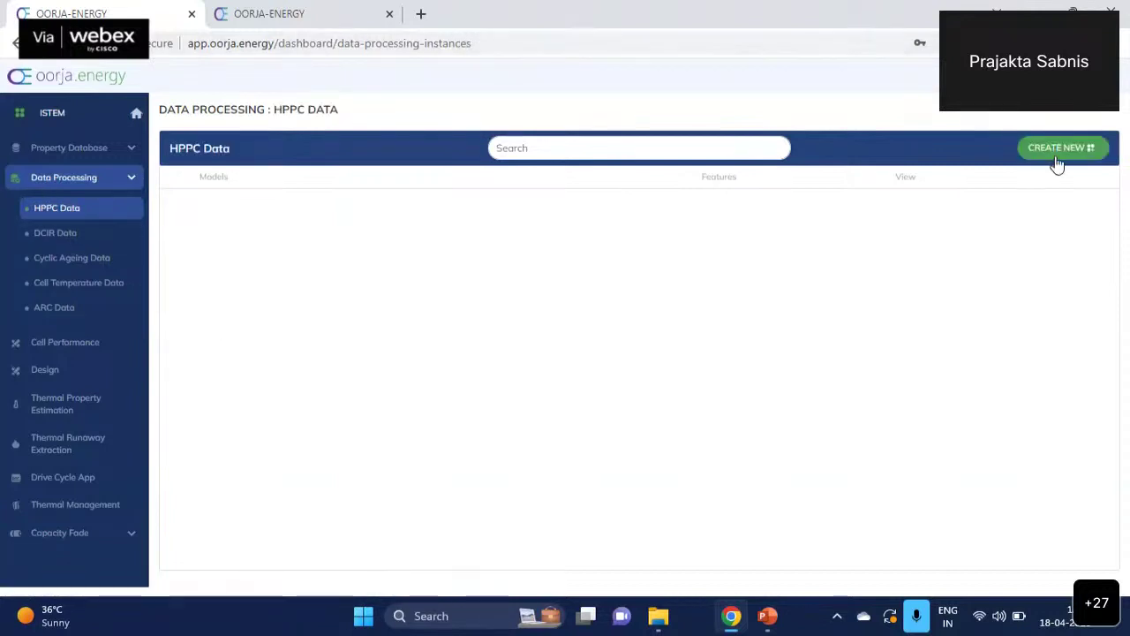
click(1056, 154)
click(337, 199)
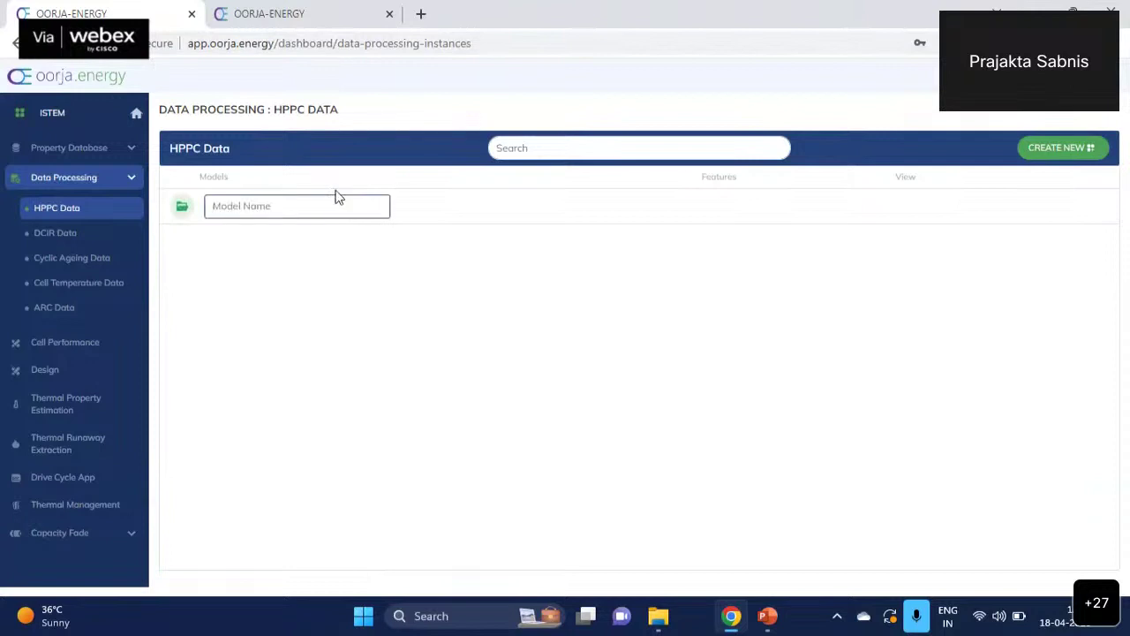
text(HPPCModel)
key(Return)
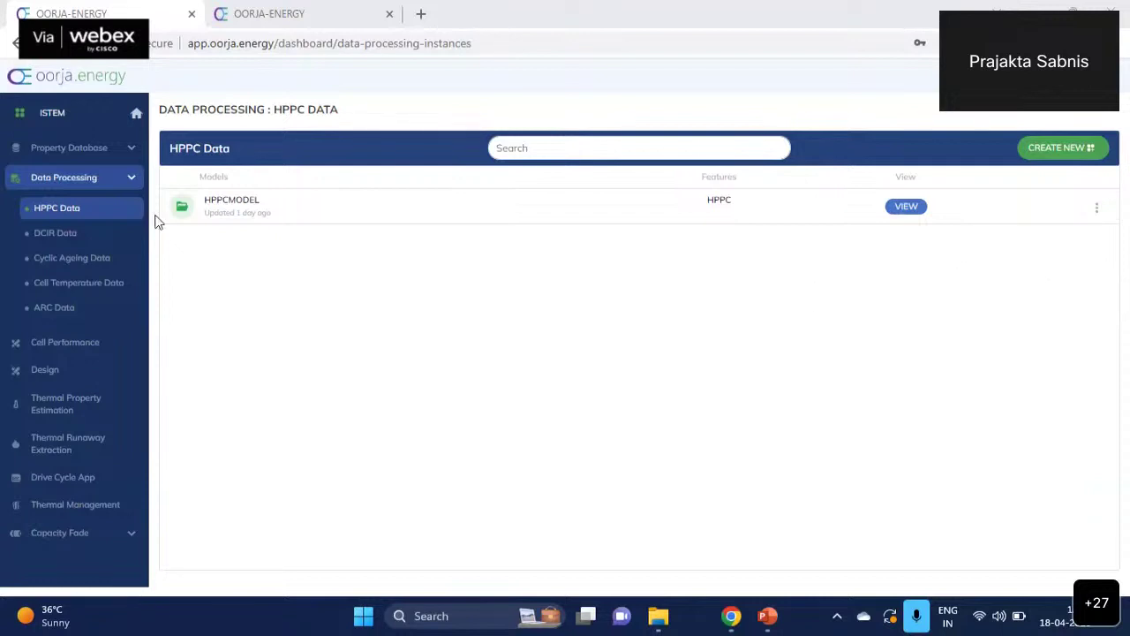
- In HPPCModel, choose newModel as the cell and start uploading the HPPC file
click(909, 209)
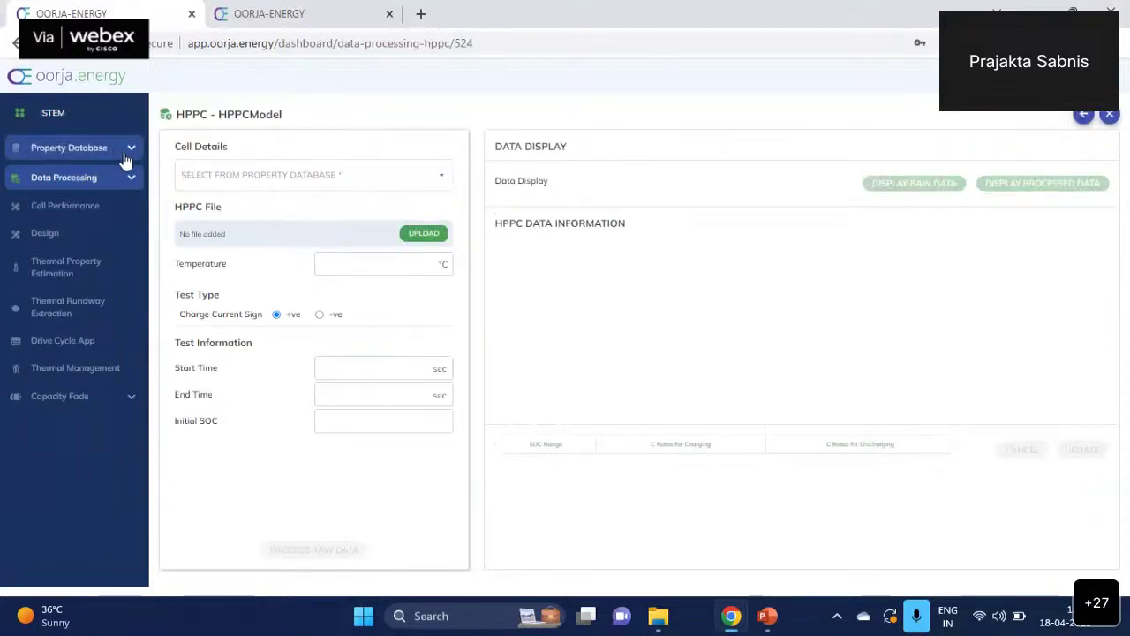
click(345, 190)
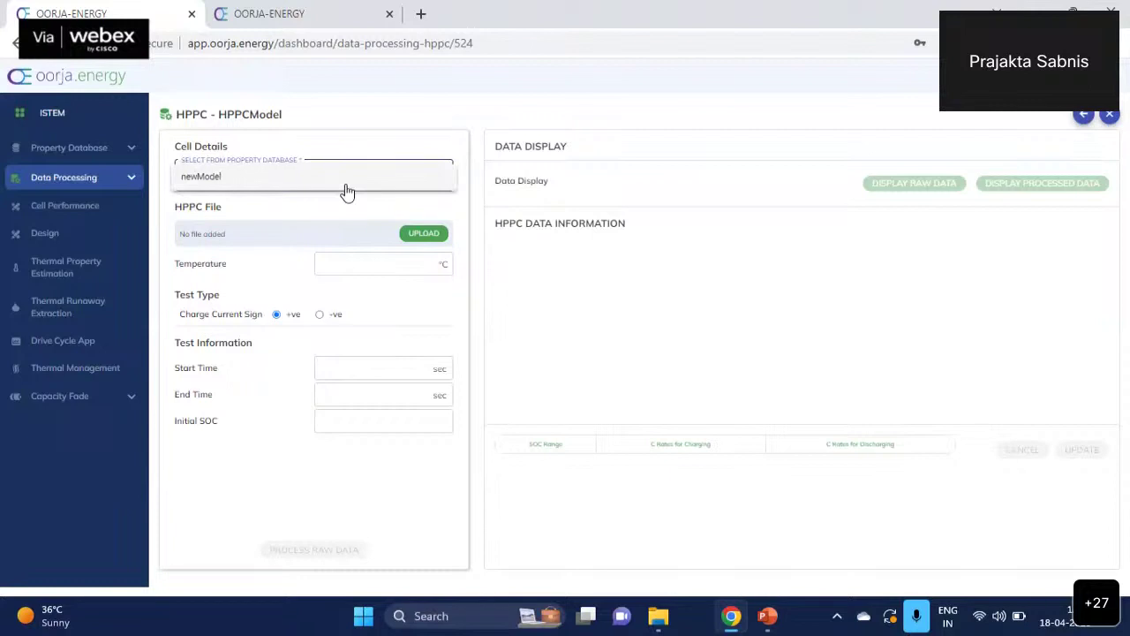
click(349, 189)
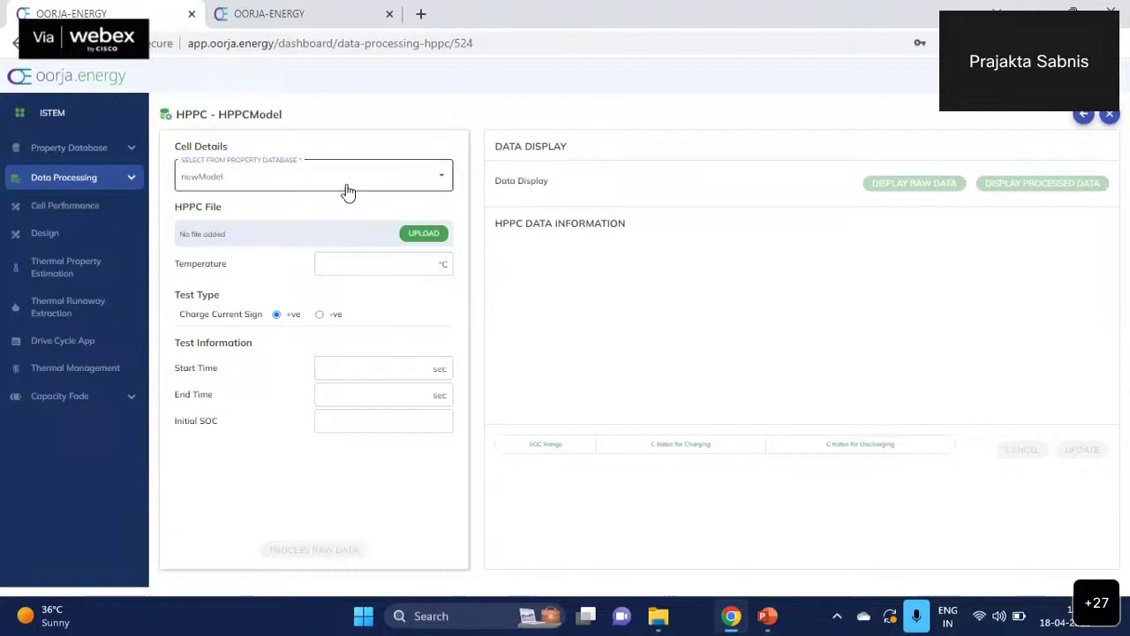
click(426, 233)
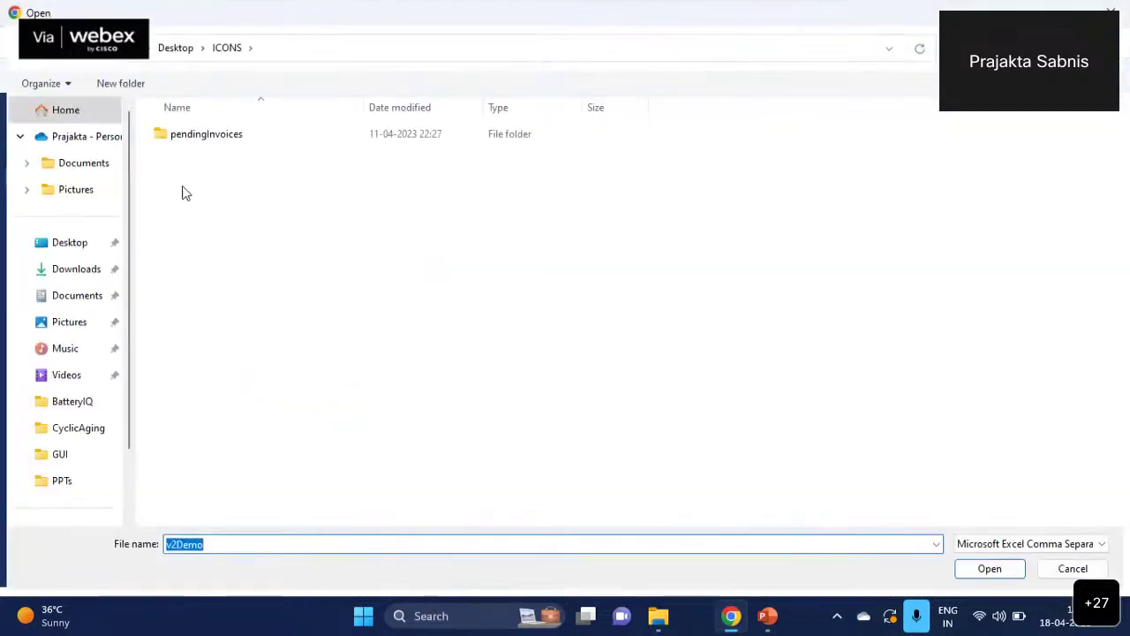
- Load NMC_4_8Ah_21700_10degC.csv from Desktop > v2Demo > HPPC as the HPPC file
click(89, 251)
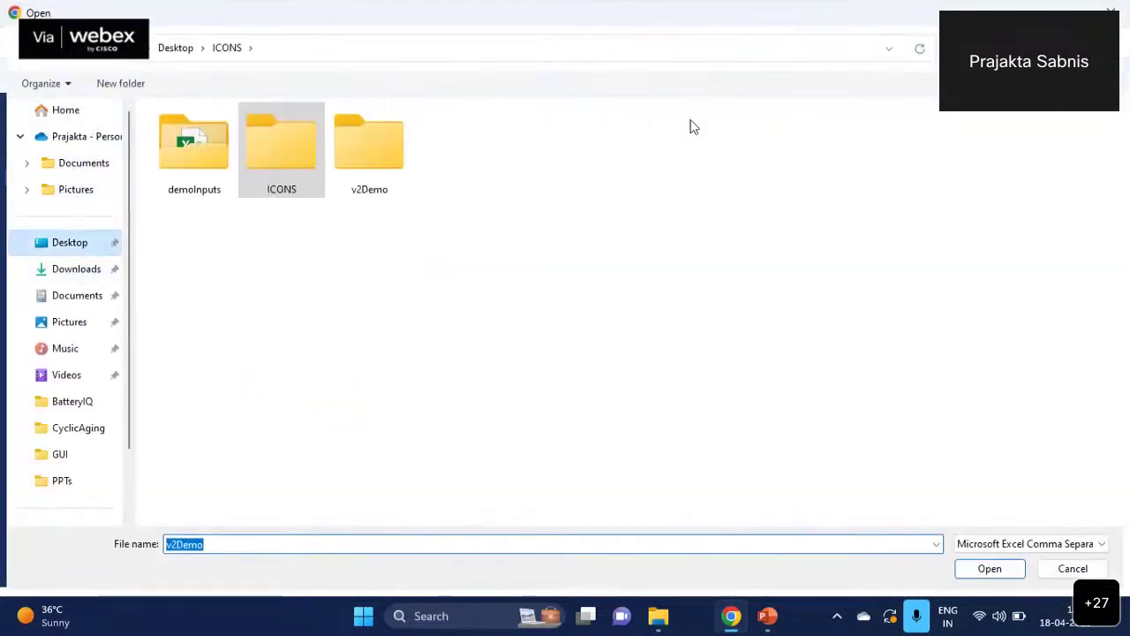
double_click(398, 159)
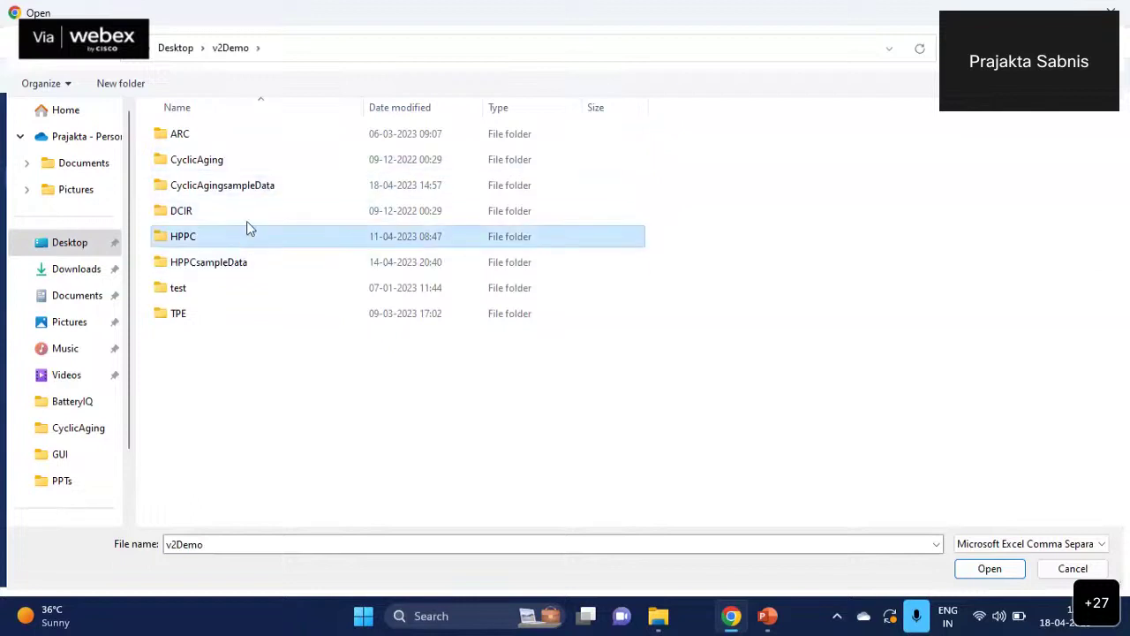
double_click(246, 232)
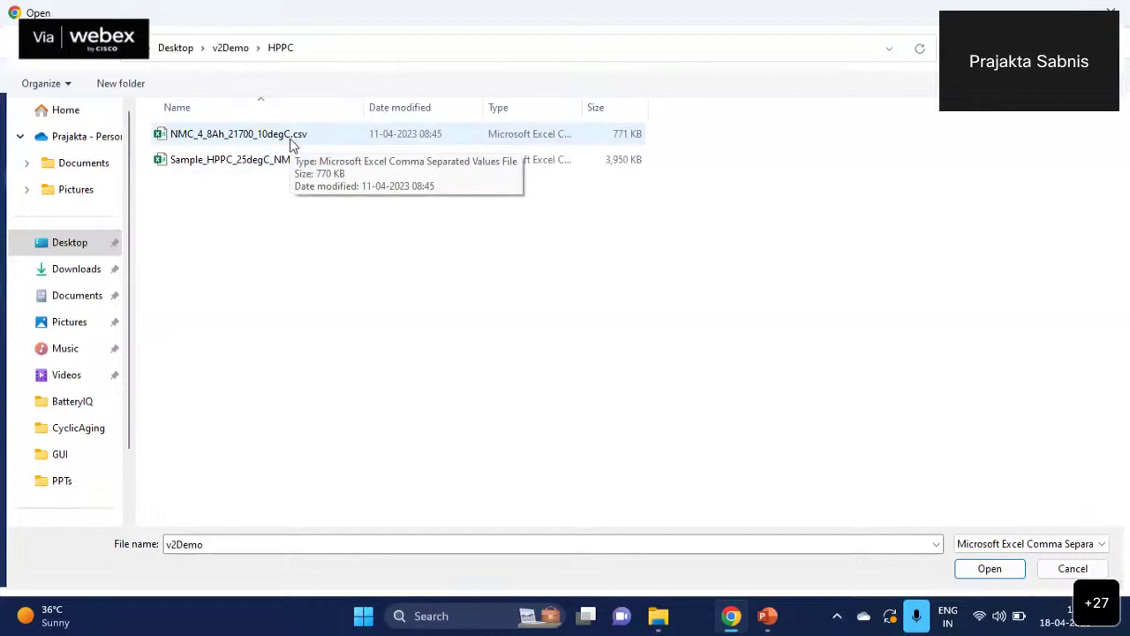
double_click(293, 144)
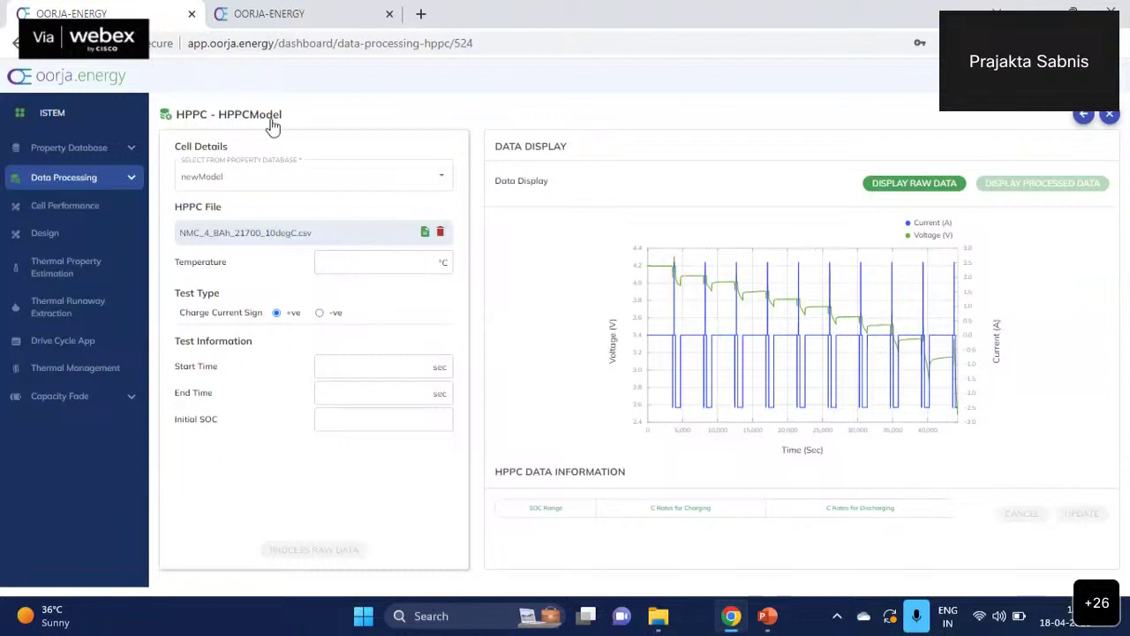
- Enter a 10 °C test temperature and an initial SOC of 1 for the HPPC test
click(311, 262)
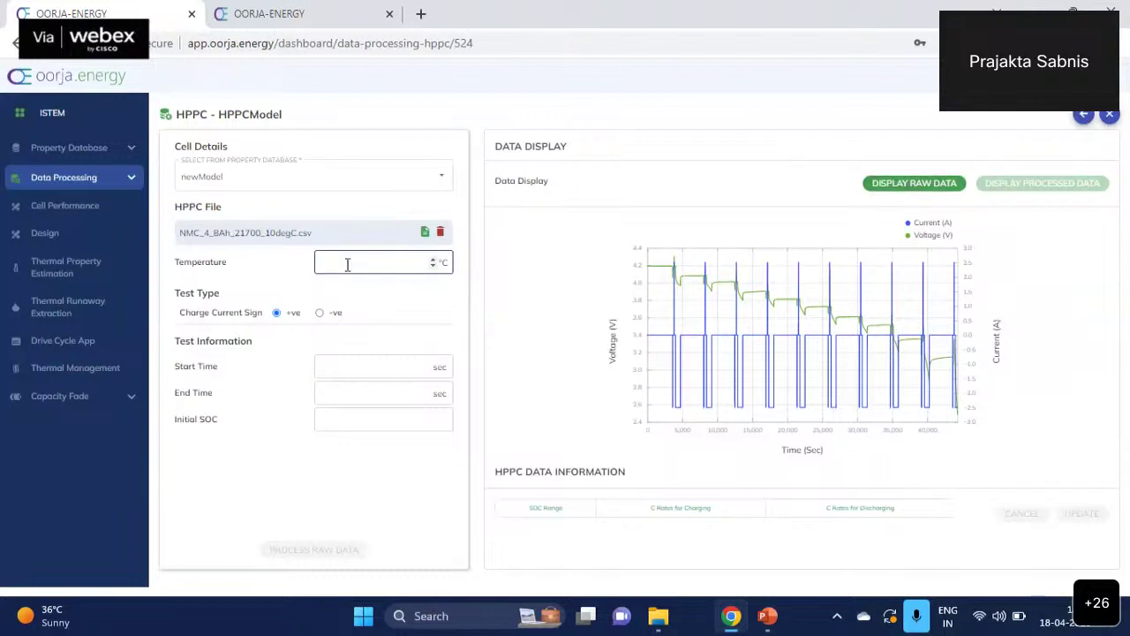
text(10)
click(355, 370)
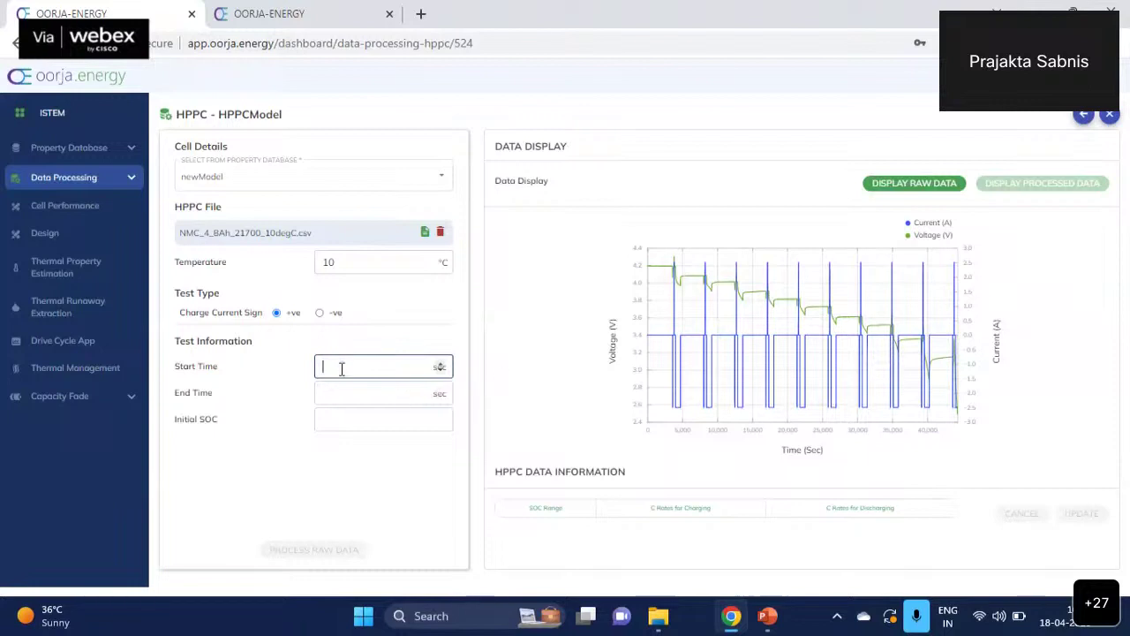
click(330, 422)
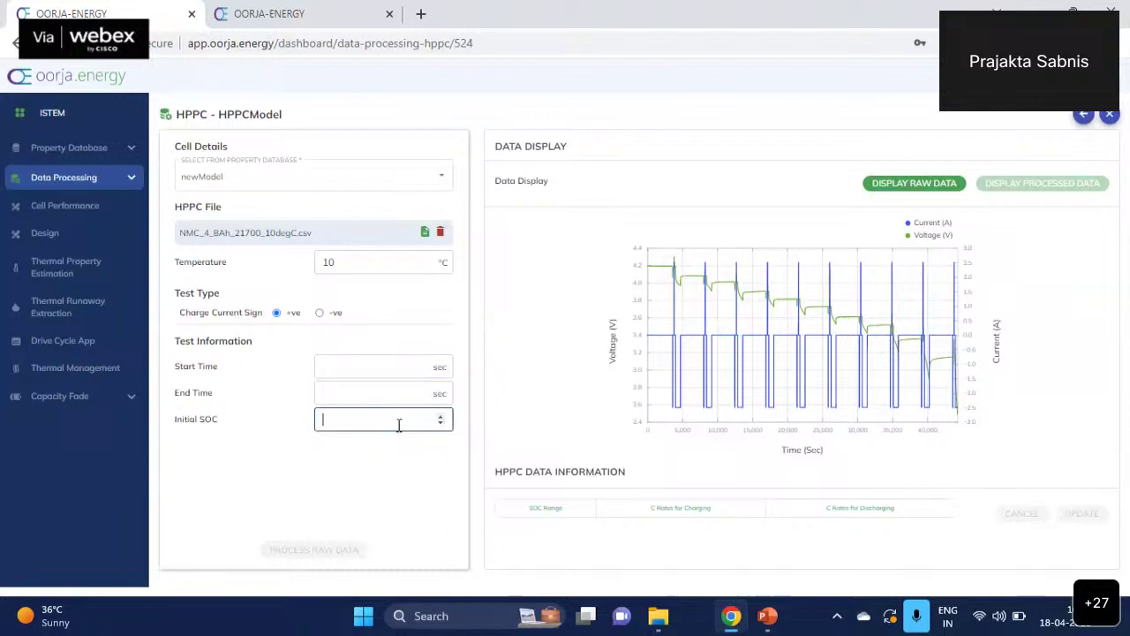
text(1)
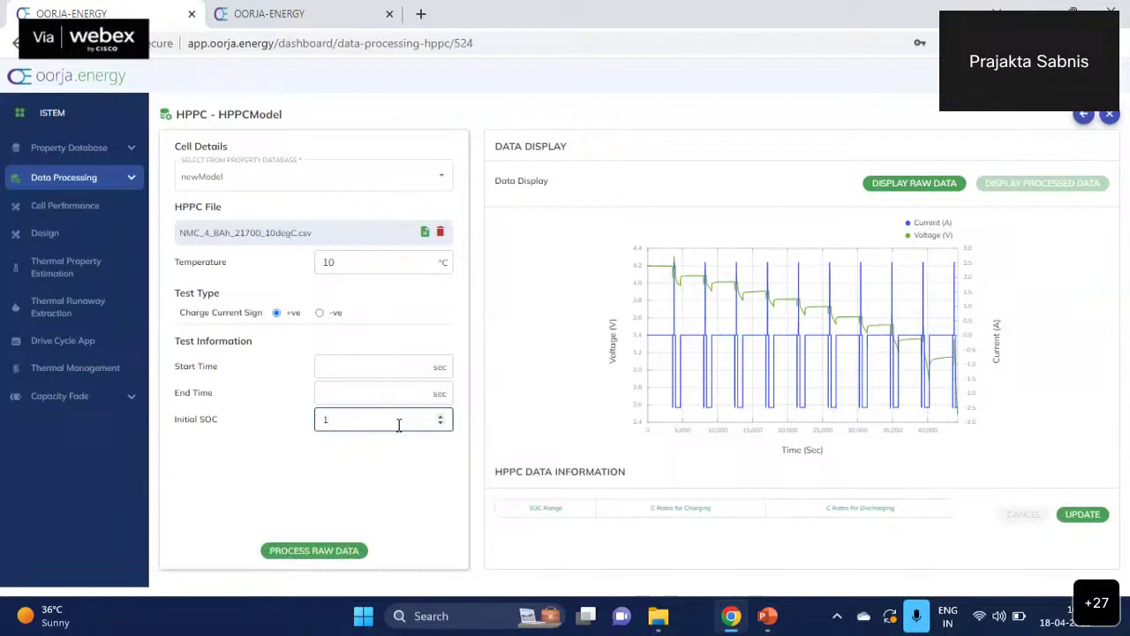
- Process the HPPC raw data into its SOC/C-rate table and return to the Data Processing list
click(318, 552)
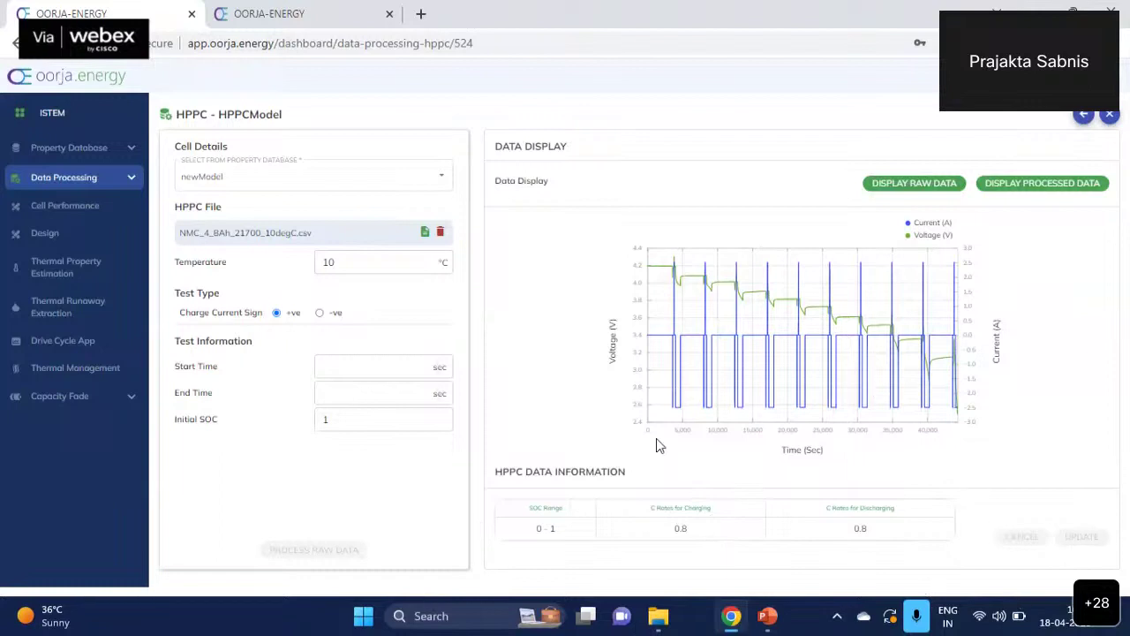
click(122, 182)
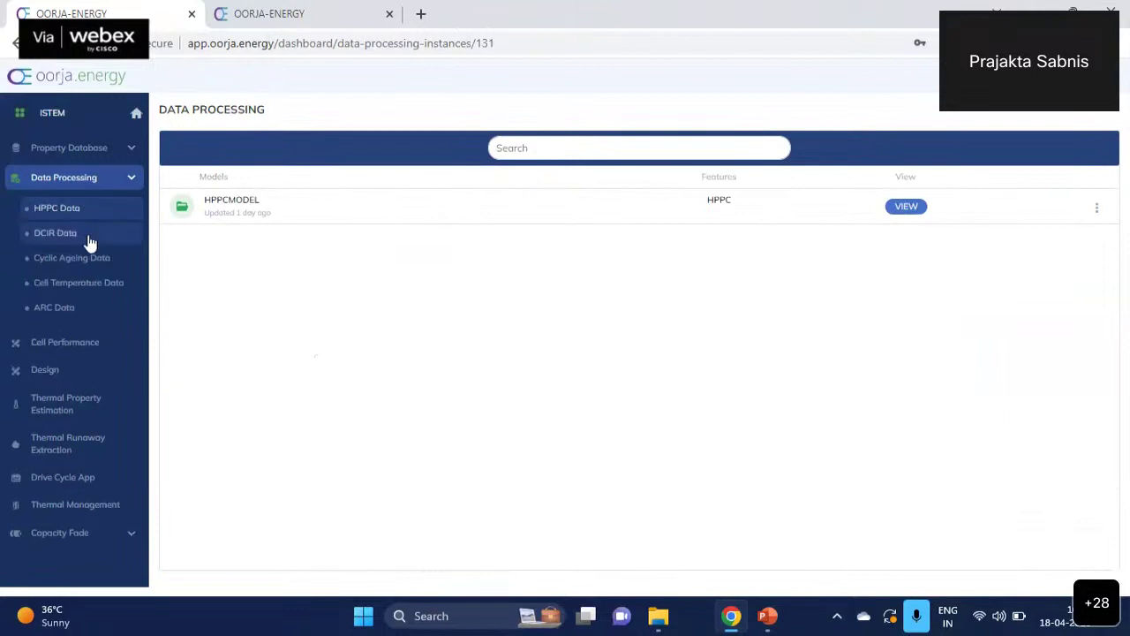
- Add a new DCIR Data model entry named DCIR
click(87, 234)
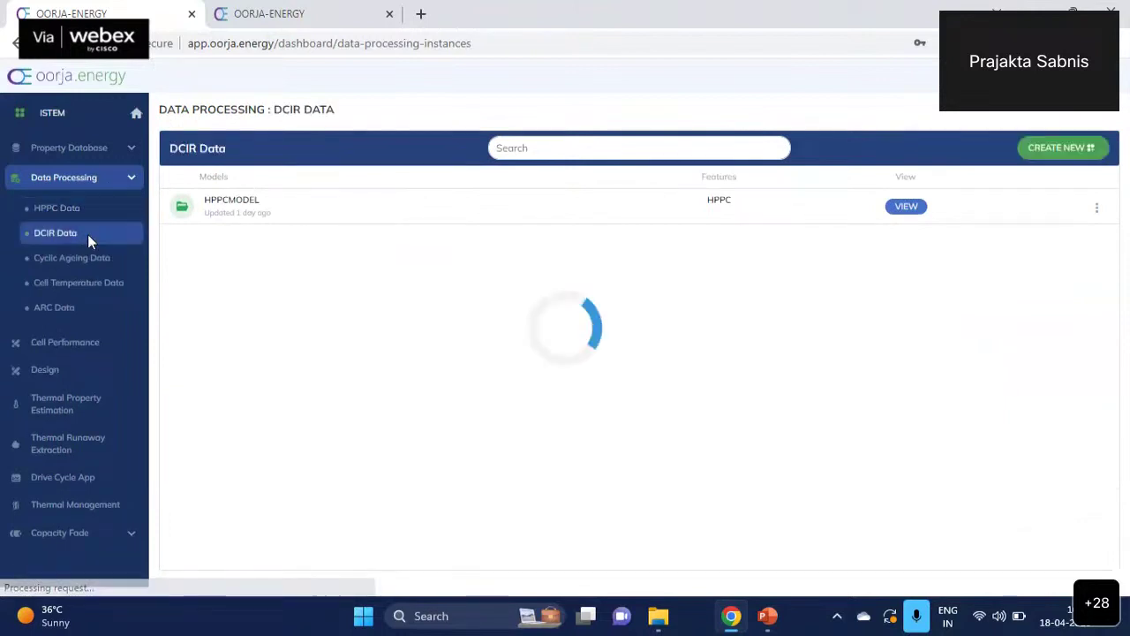
click(1075, 152)
click(358, 208)
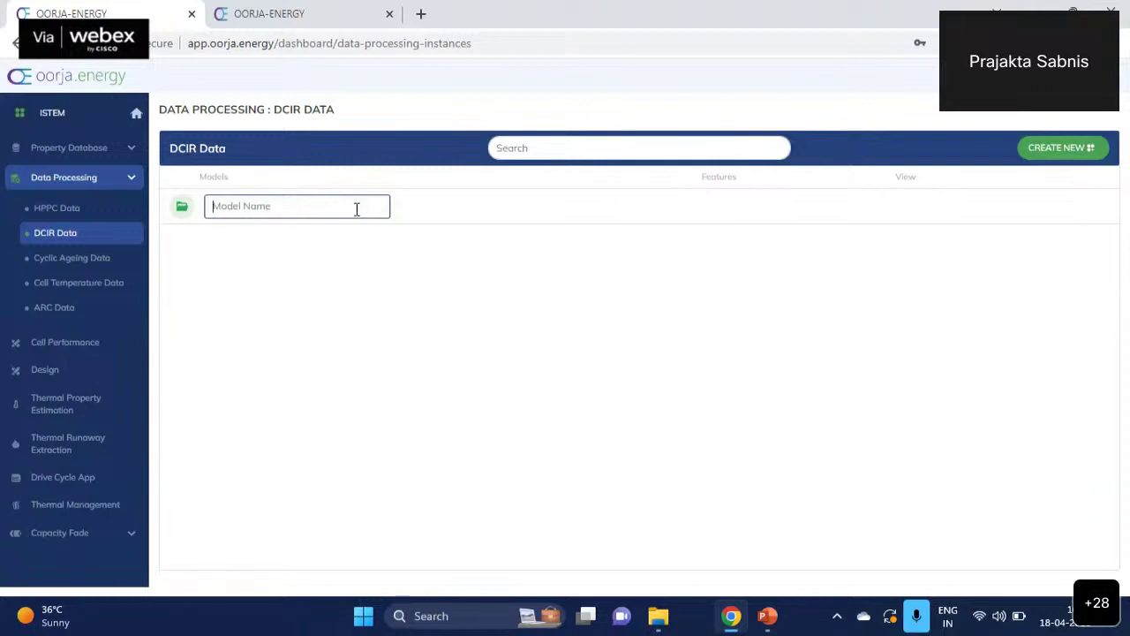
text(DCIR)
key(Return)
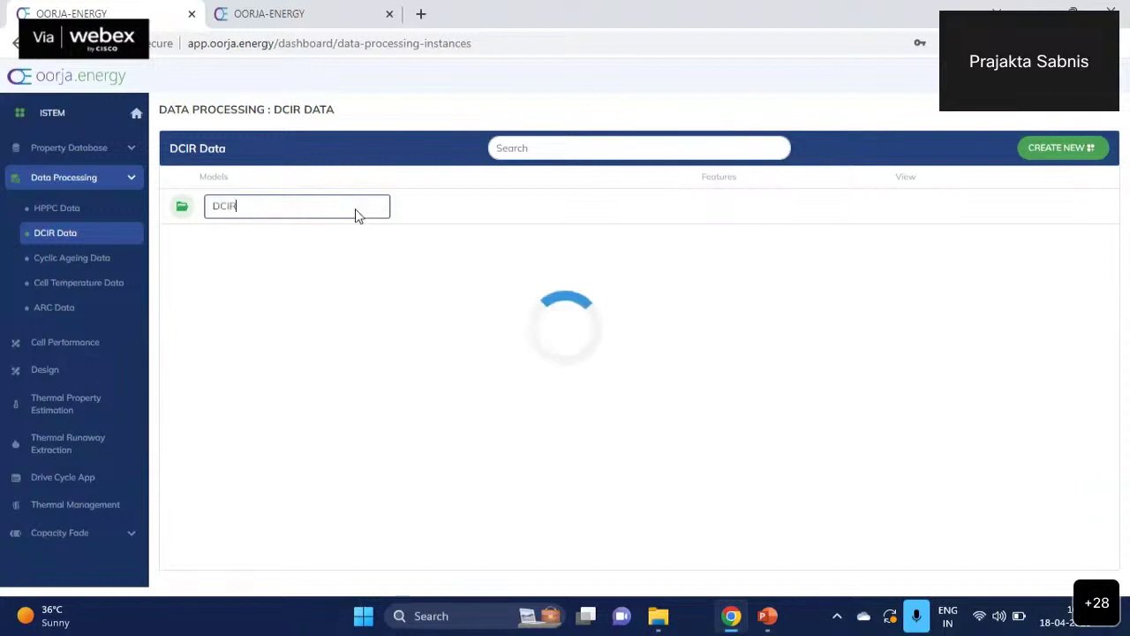
- Open the DCIR model's setup page and select newModel as its cell
click(906, 207)
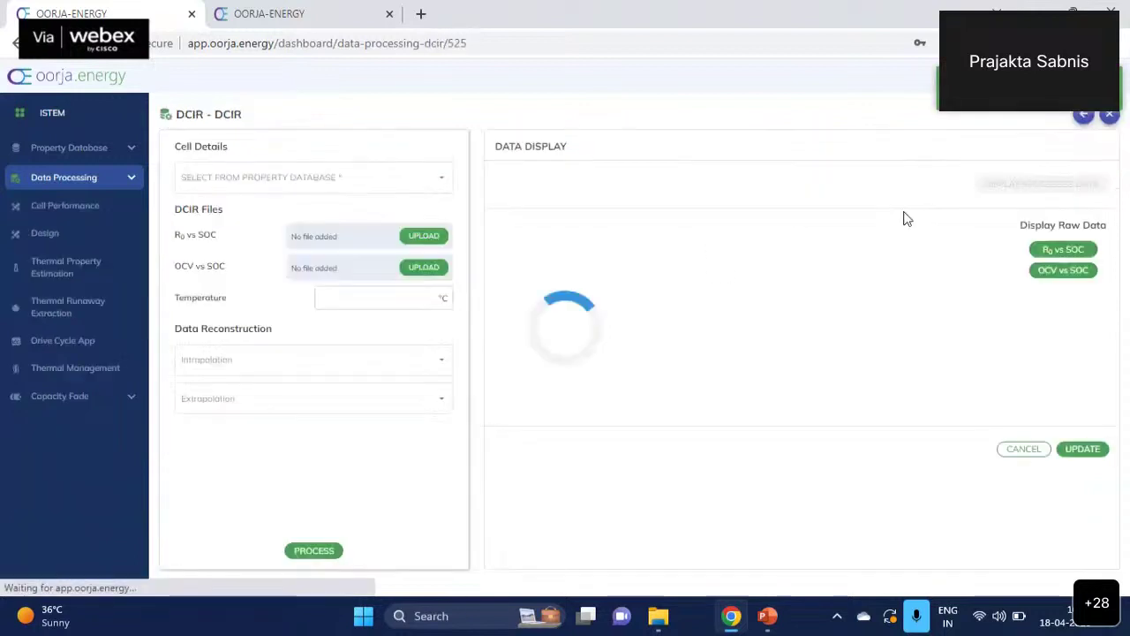
click(303, 181)
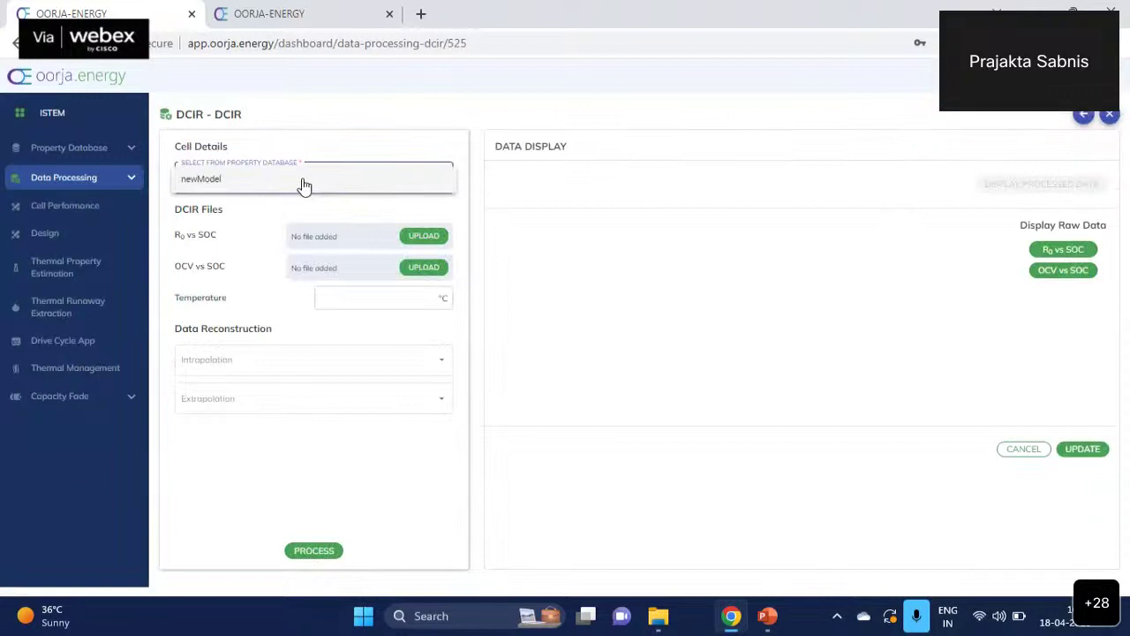
click(302, 181)
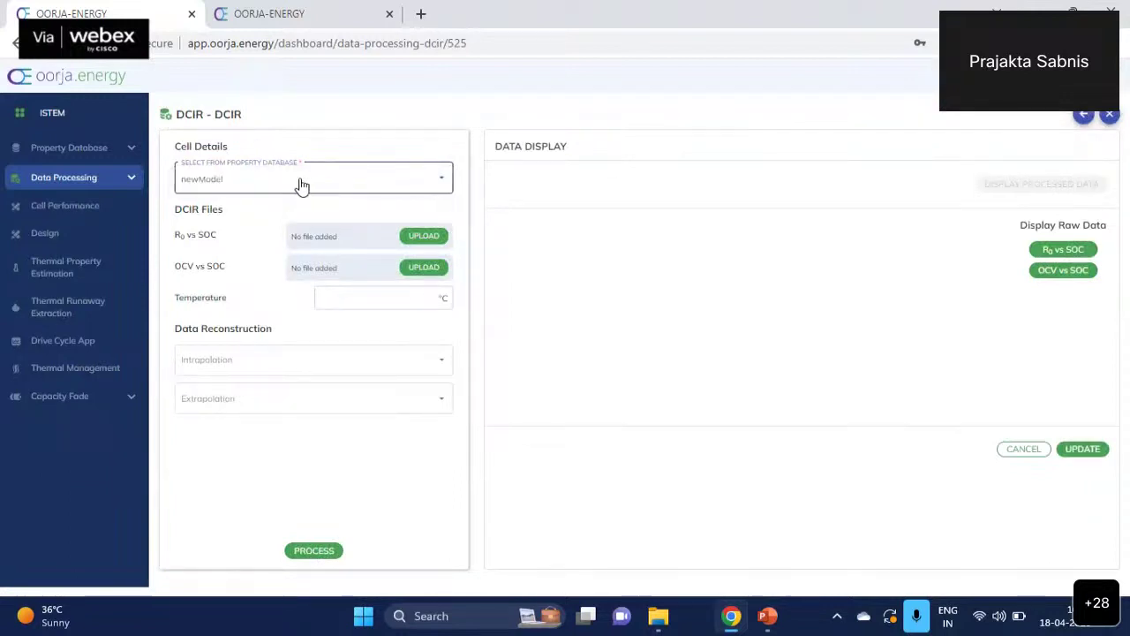
- Load DCIR_r0_soc.csv from the v2Demo DCIR folder as the R0 vs SOC data
click(425, 244)
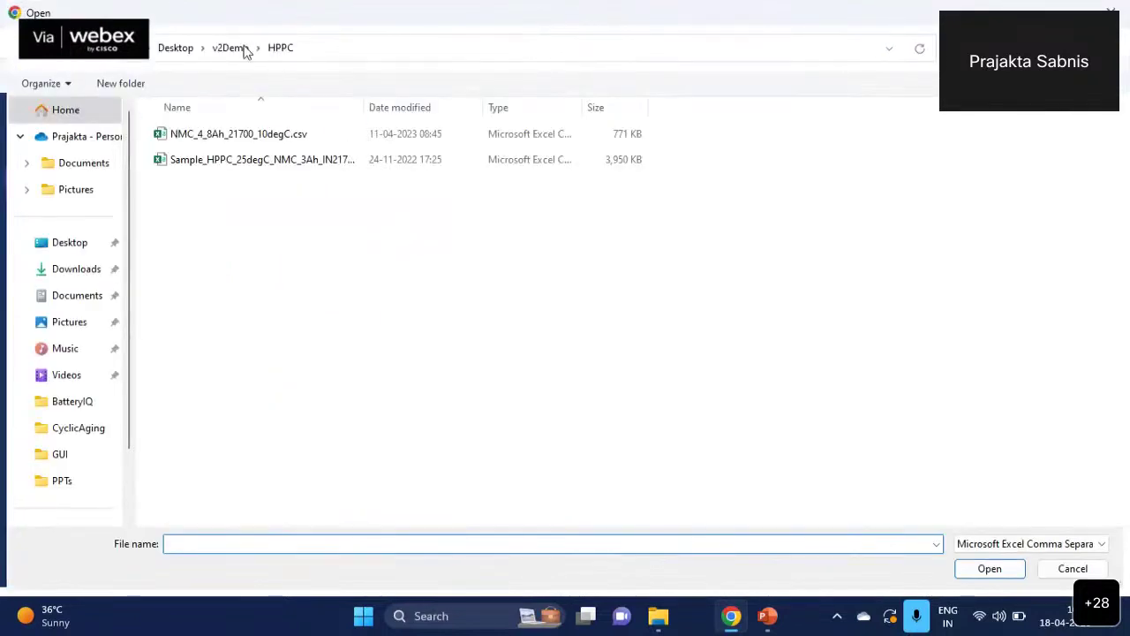
click(246, 48)
click(216, 214)
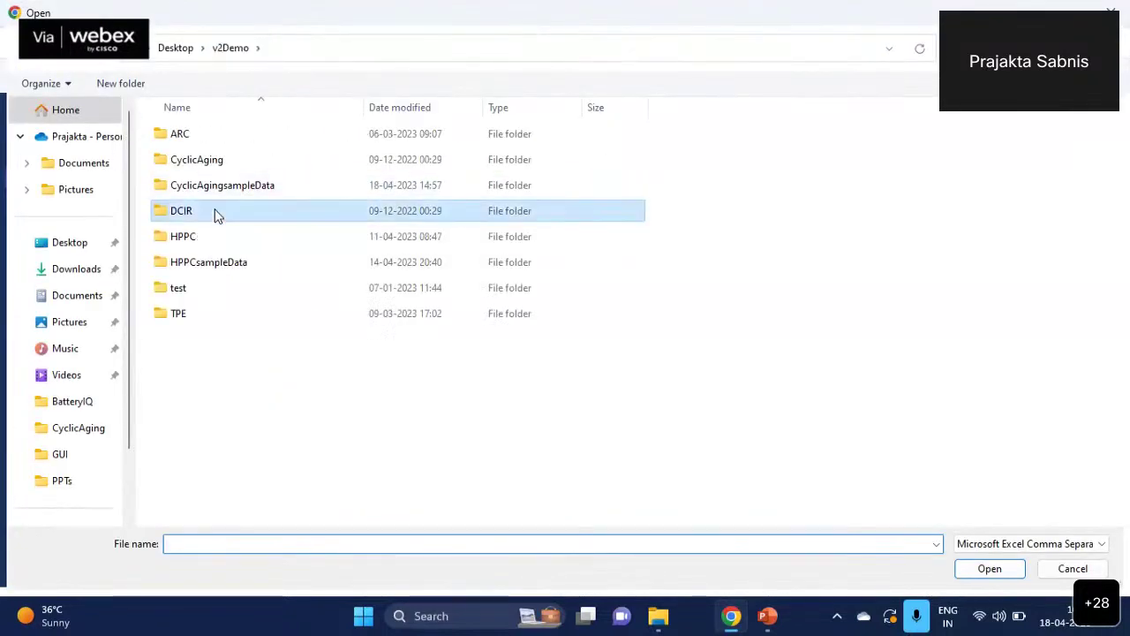
double_click(216, 212)
double_click(262, 159)
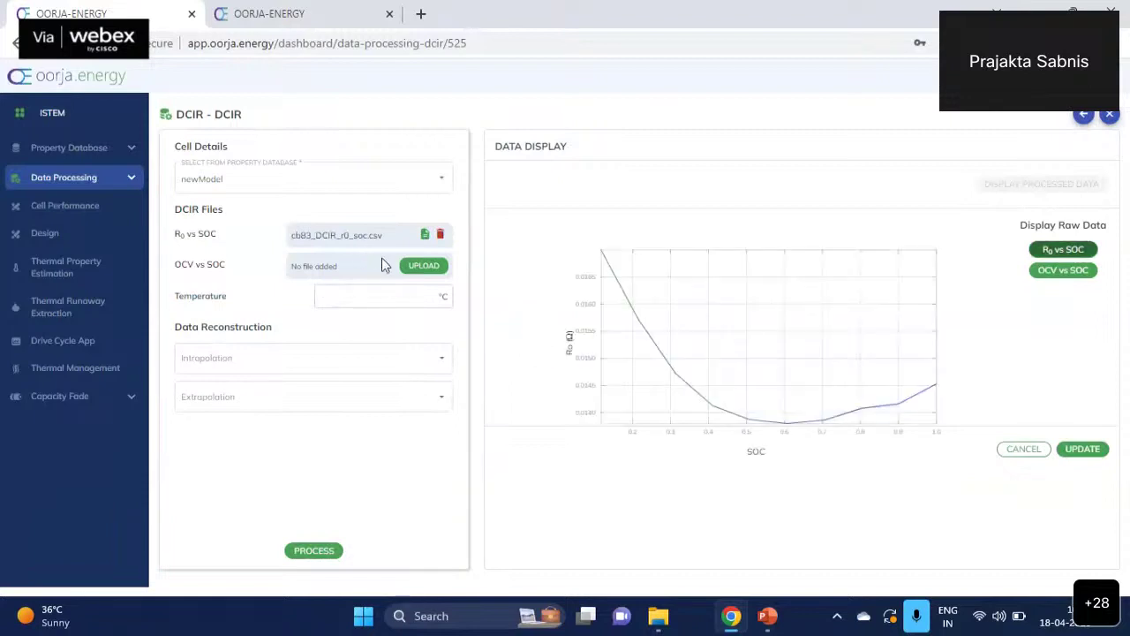
- Load DCIR_ocv_soc.csv as the OCV vs SOC data
click(437, 266)
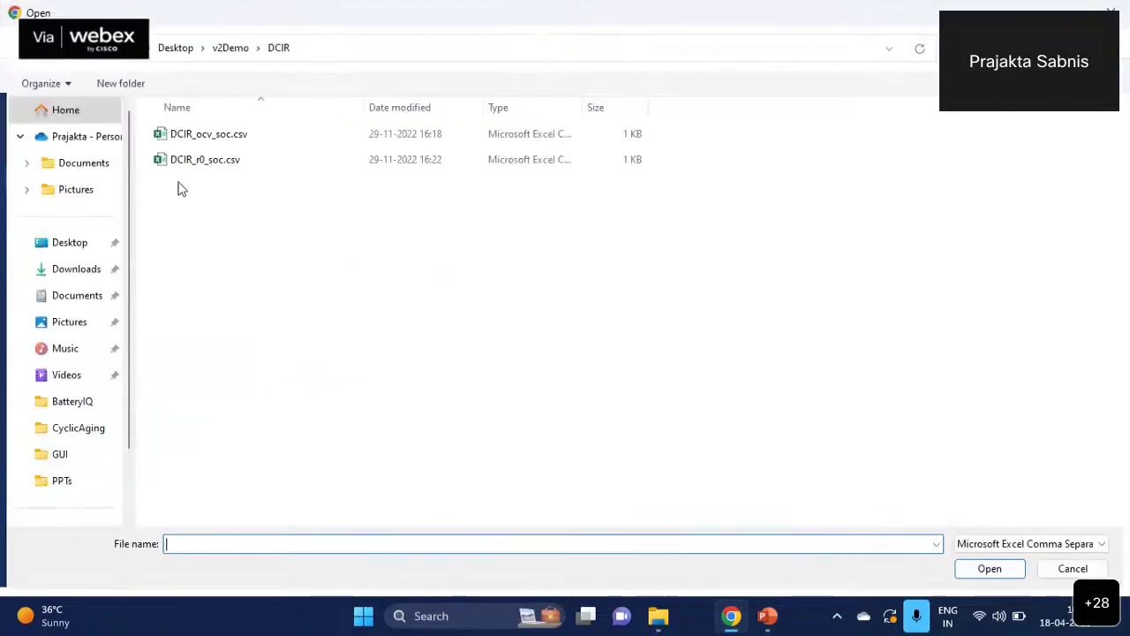
click(249, 133)
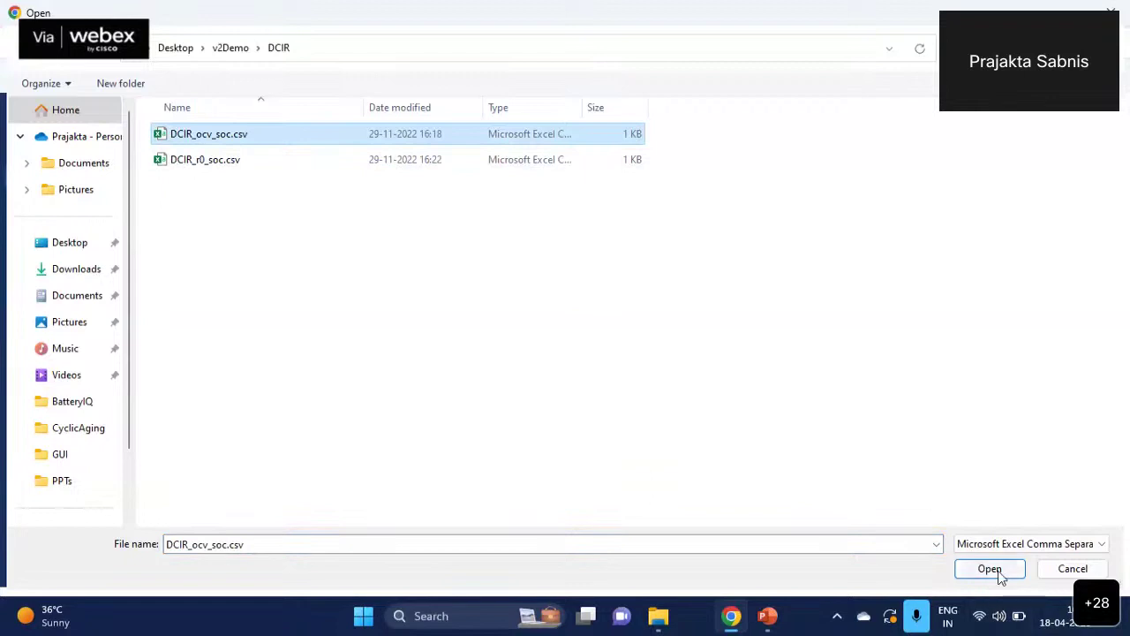
click(1000, 573)
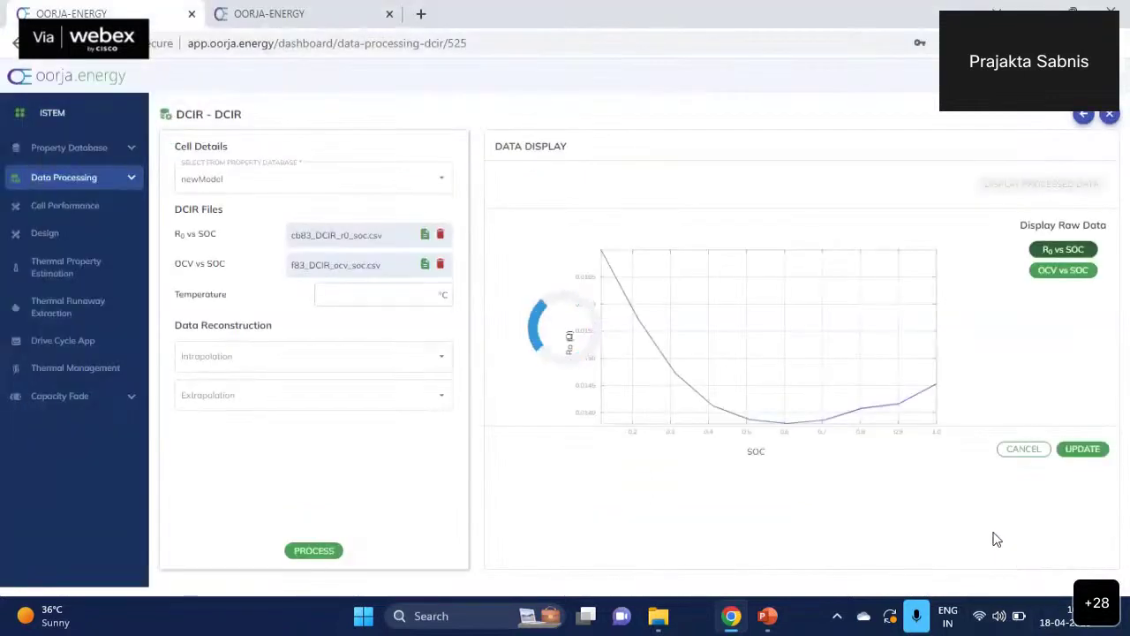
- Enter a DCIR test temperature of 10 and choose Linear interpolation
click(400, 291)
text(1)
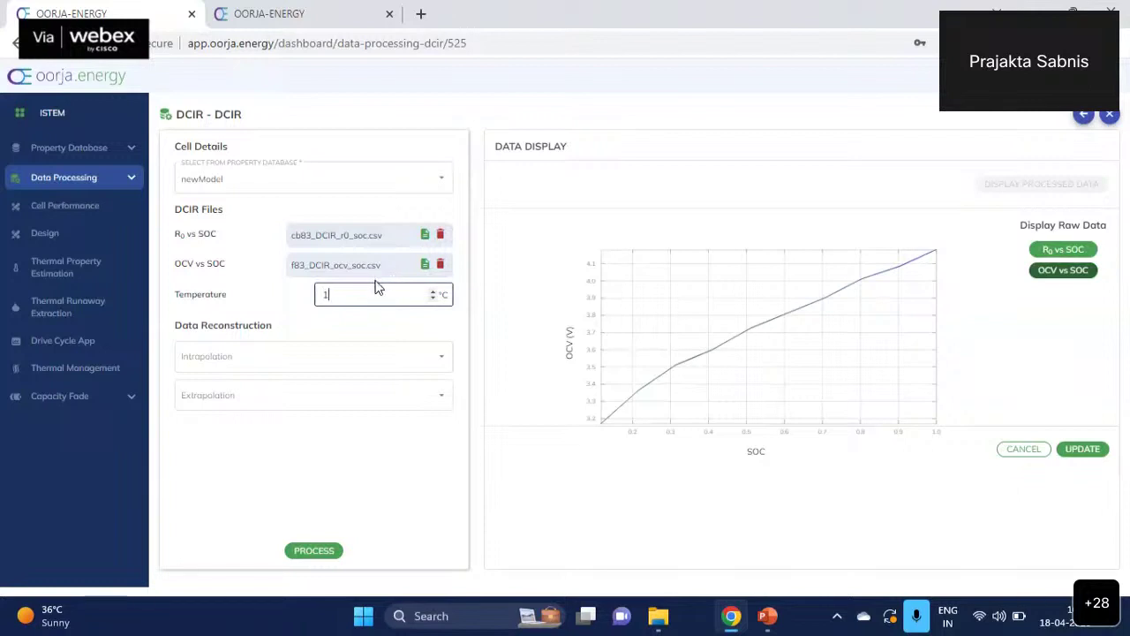
text(0)
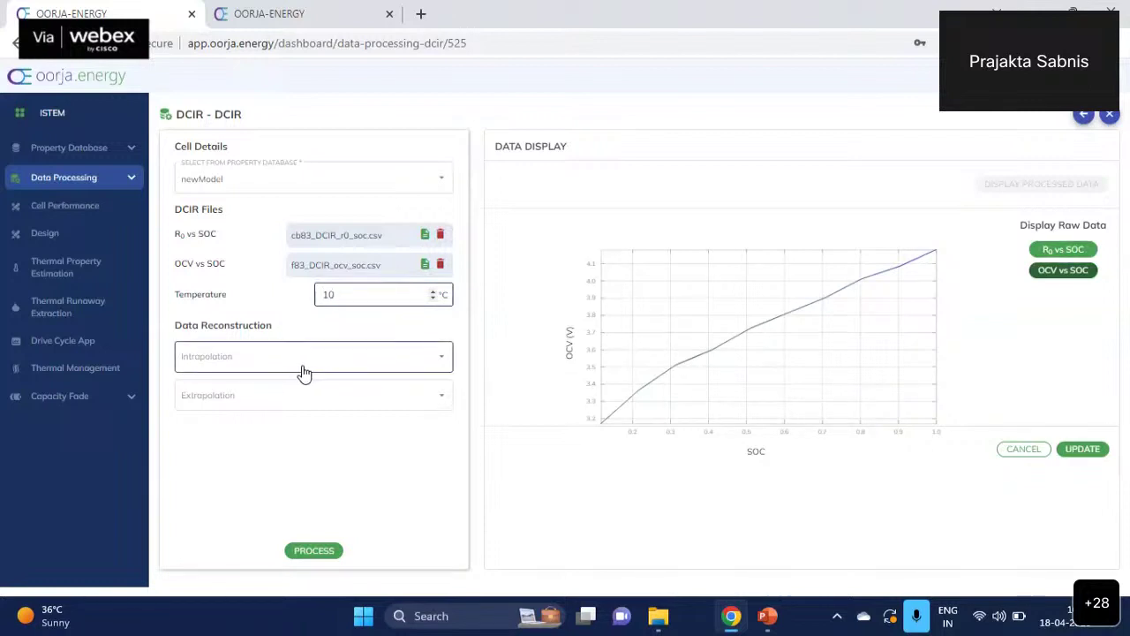
click(300, 372)
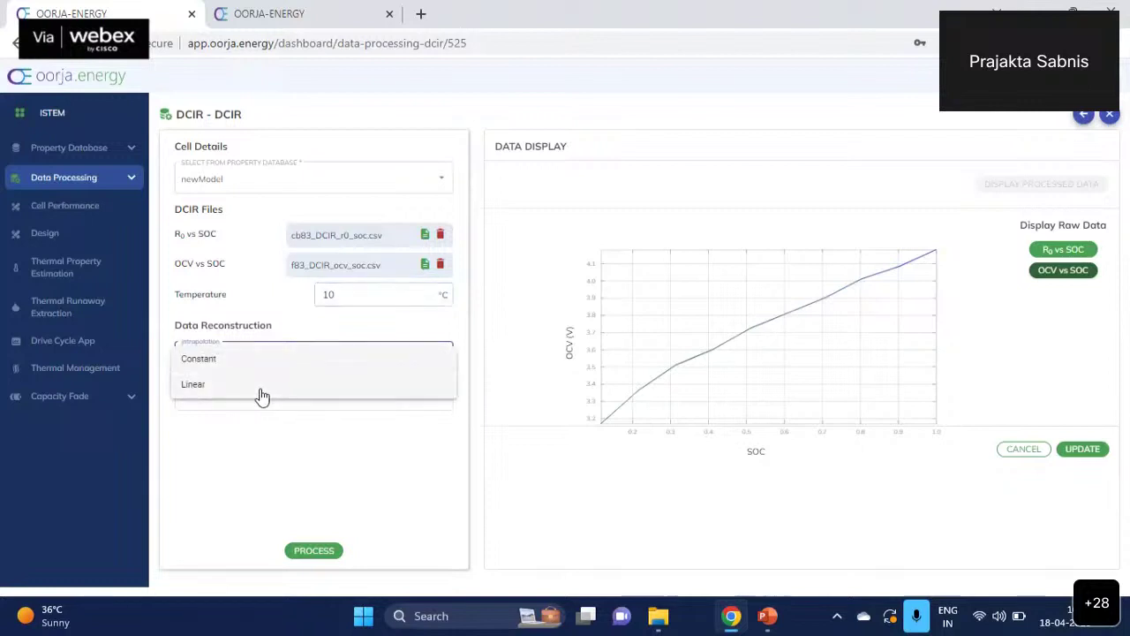
click(262, 395)
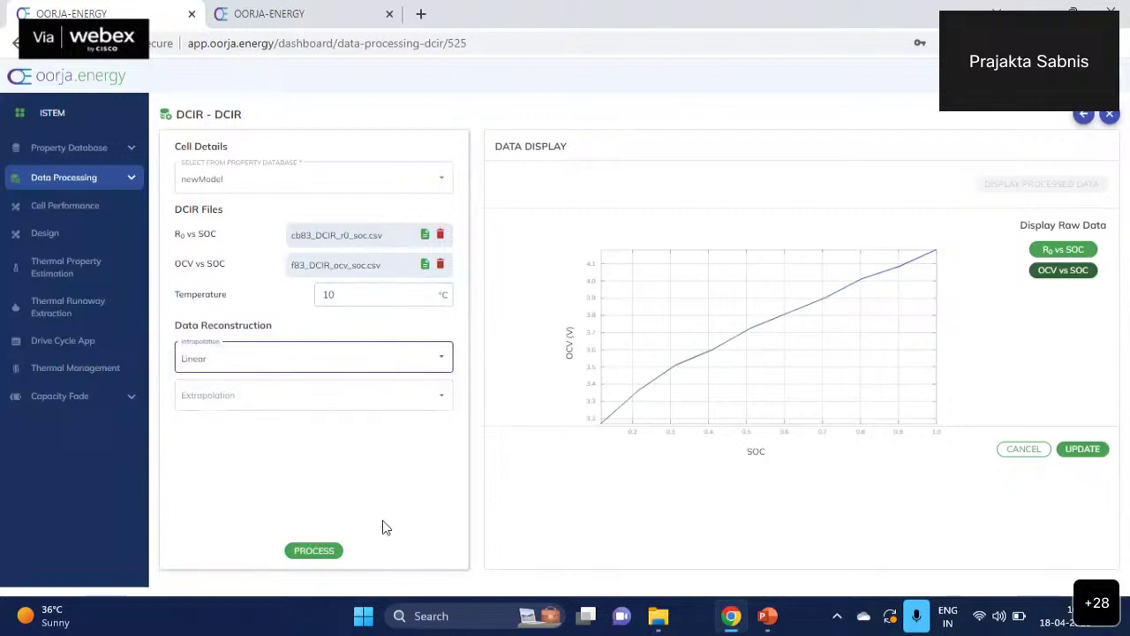
- Use Linear extrapolation and process the DCIR data
click(229, 402)
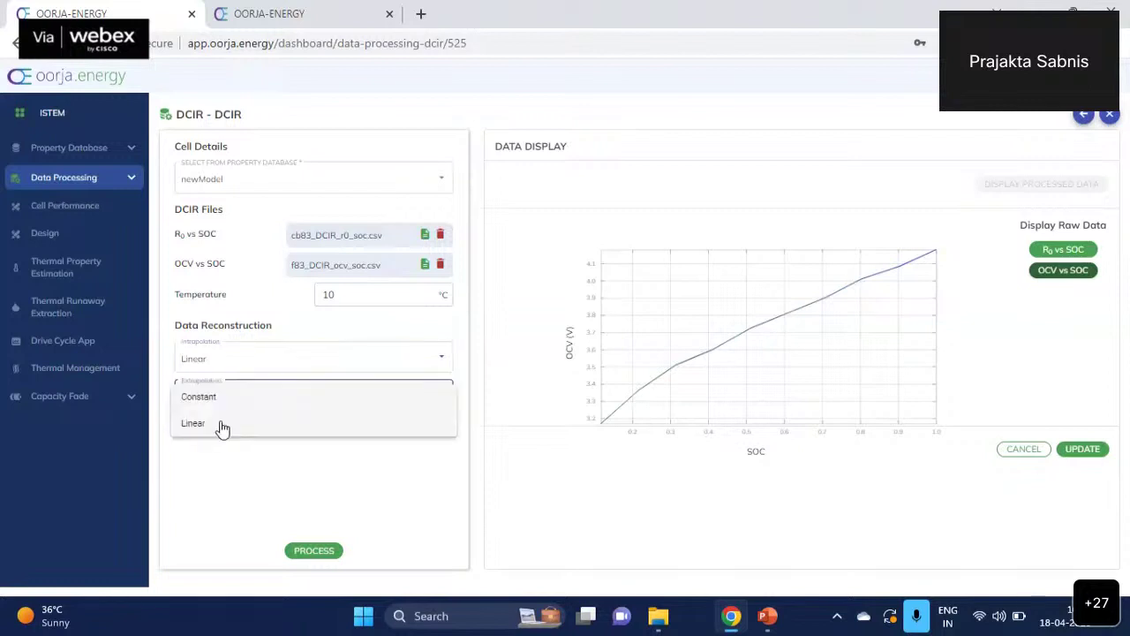
click(223, 426)
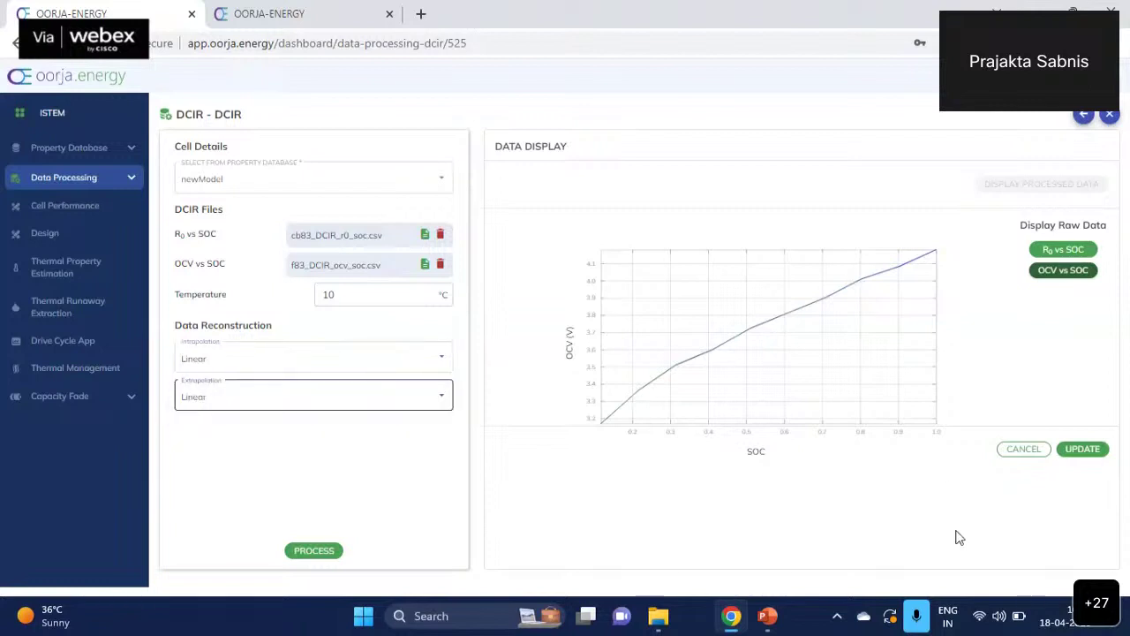
click(327, 559)
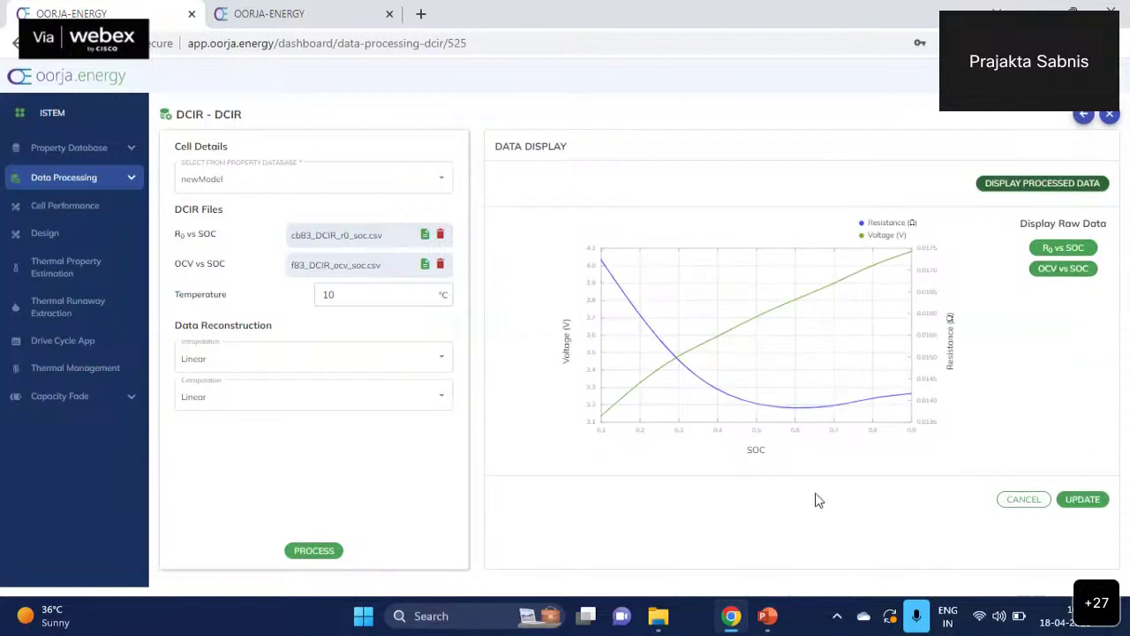
- Expand Data Processing, look through DCIR and Cyclic Ageing Data, then open Cell Temperature Data
click(126, 180)
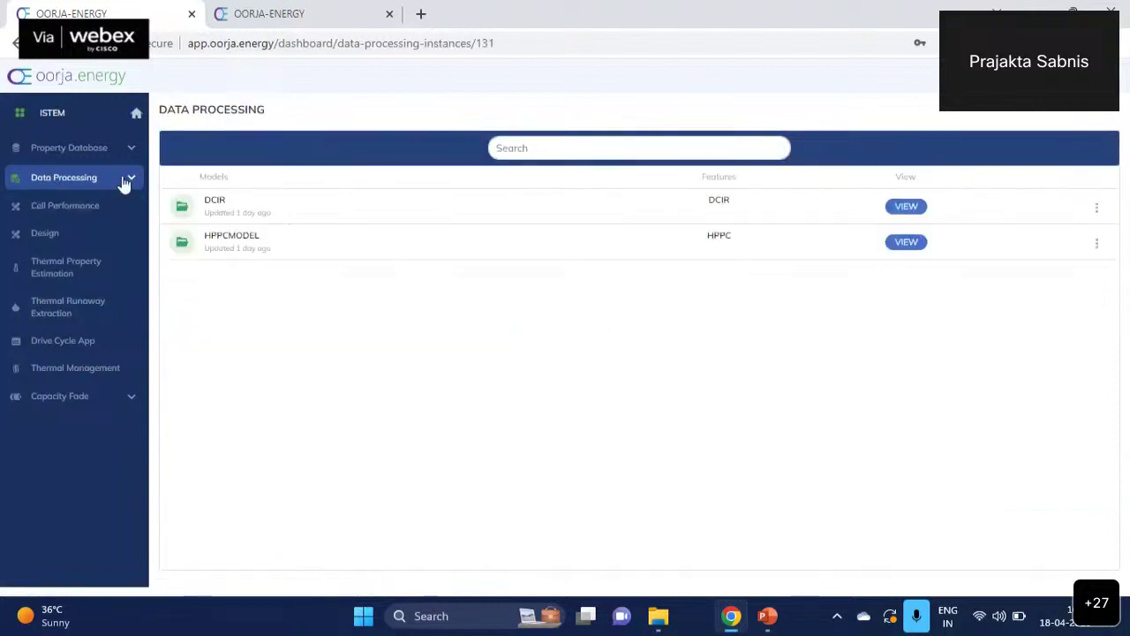
click(126, 180)
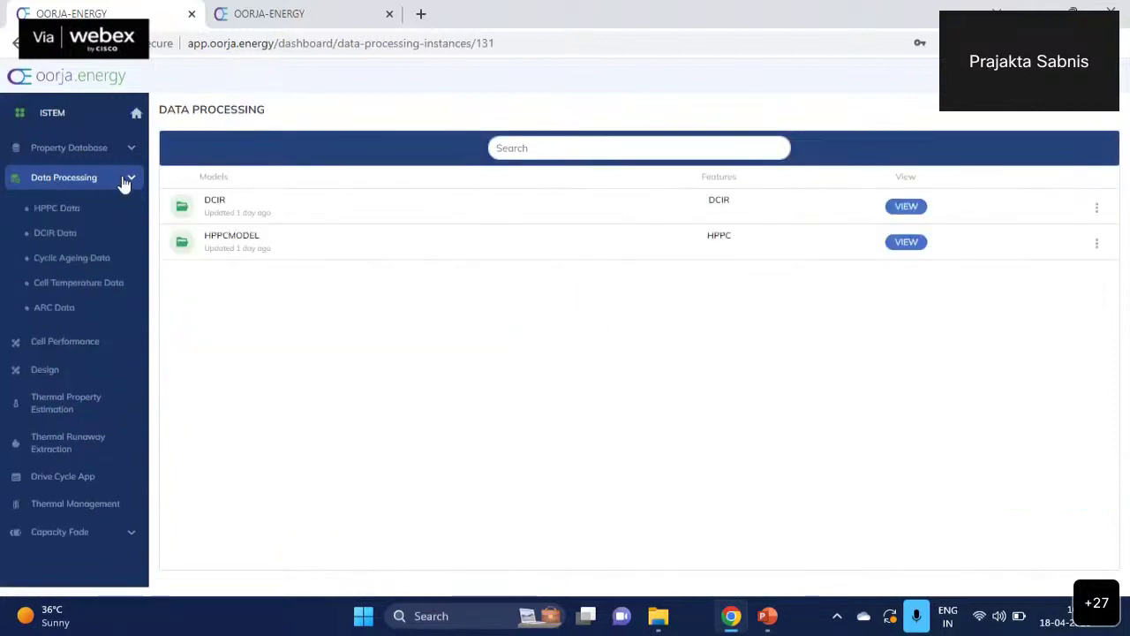
click(73, 235)
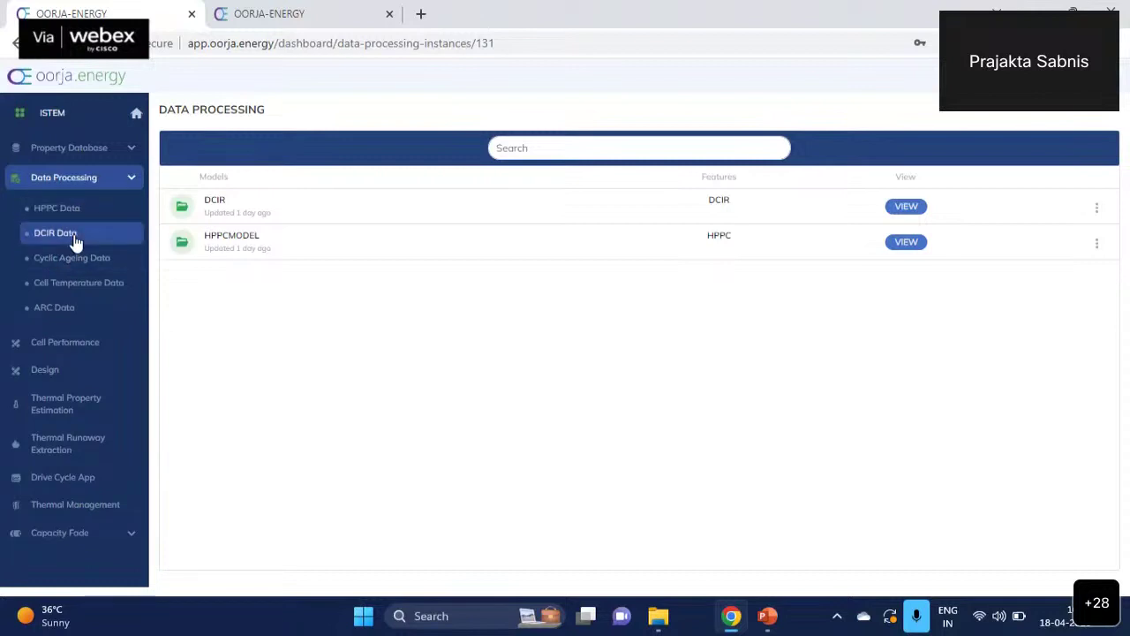
click(78, 261)
click(71, 284)
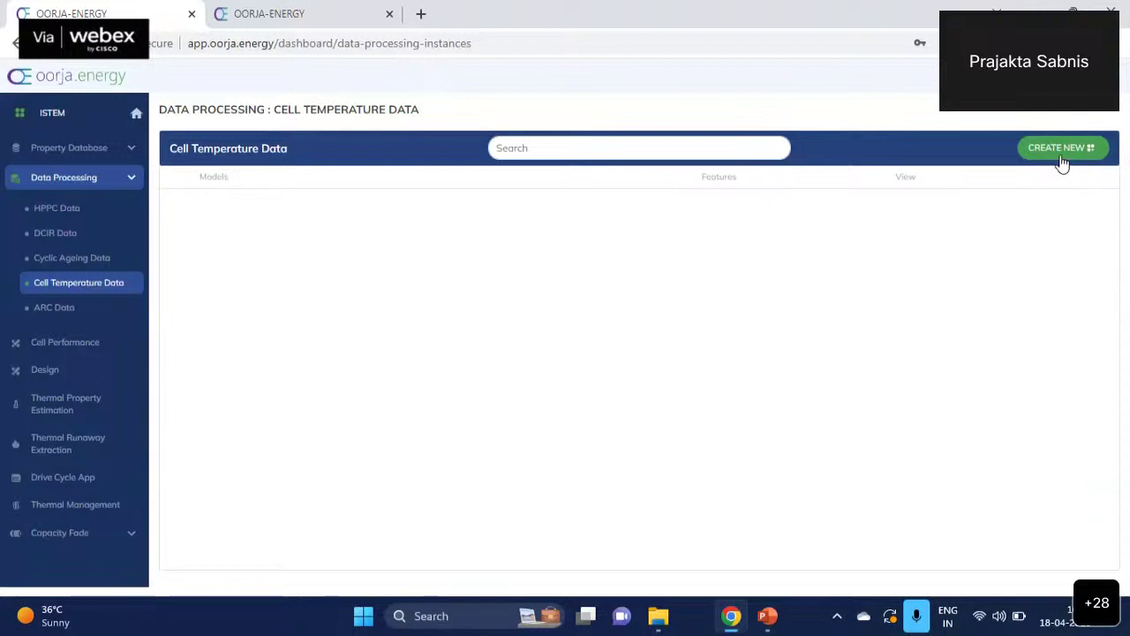
- Create a new cell temperature model named cellT and open its TPE setup form
click(1060, 150)
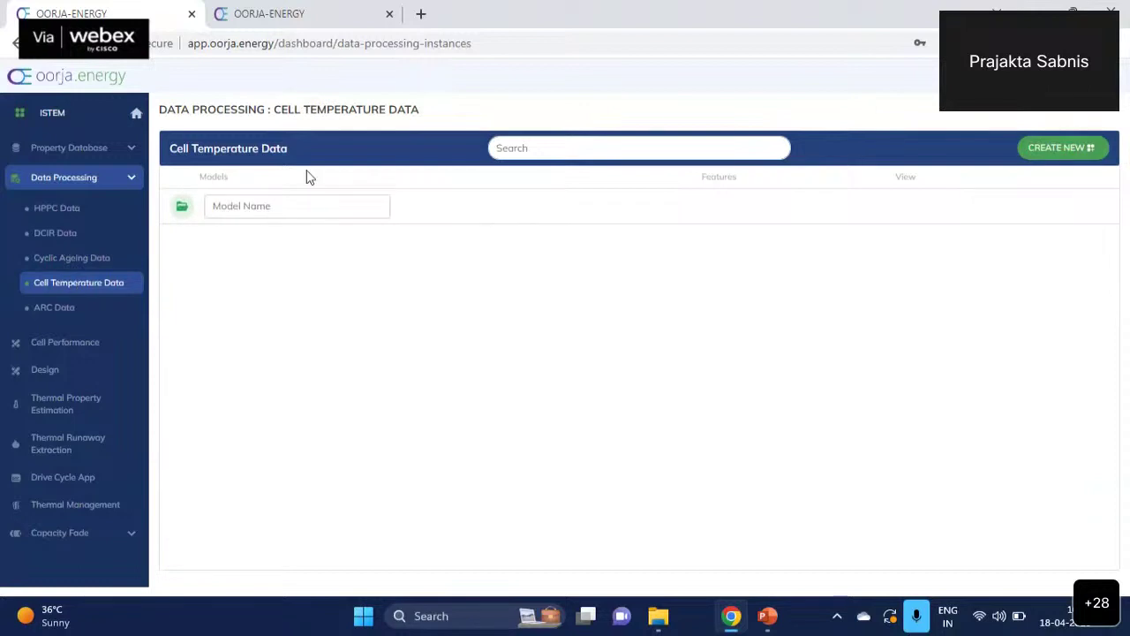
right_click(294, 212)
click(237, 212)
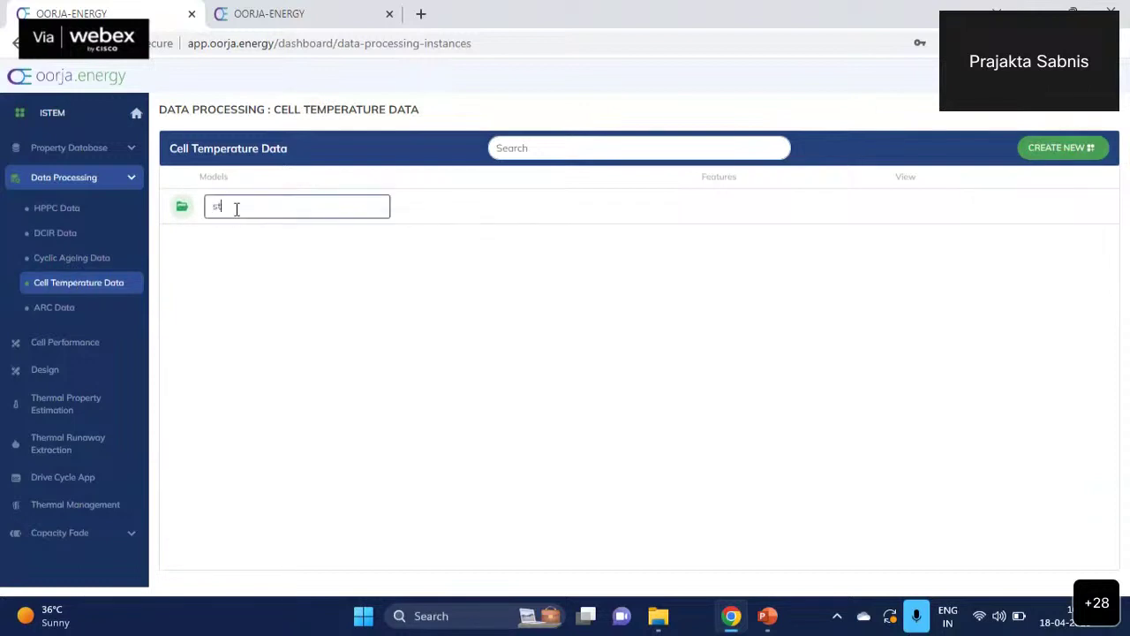
key(super+period)
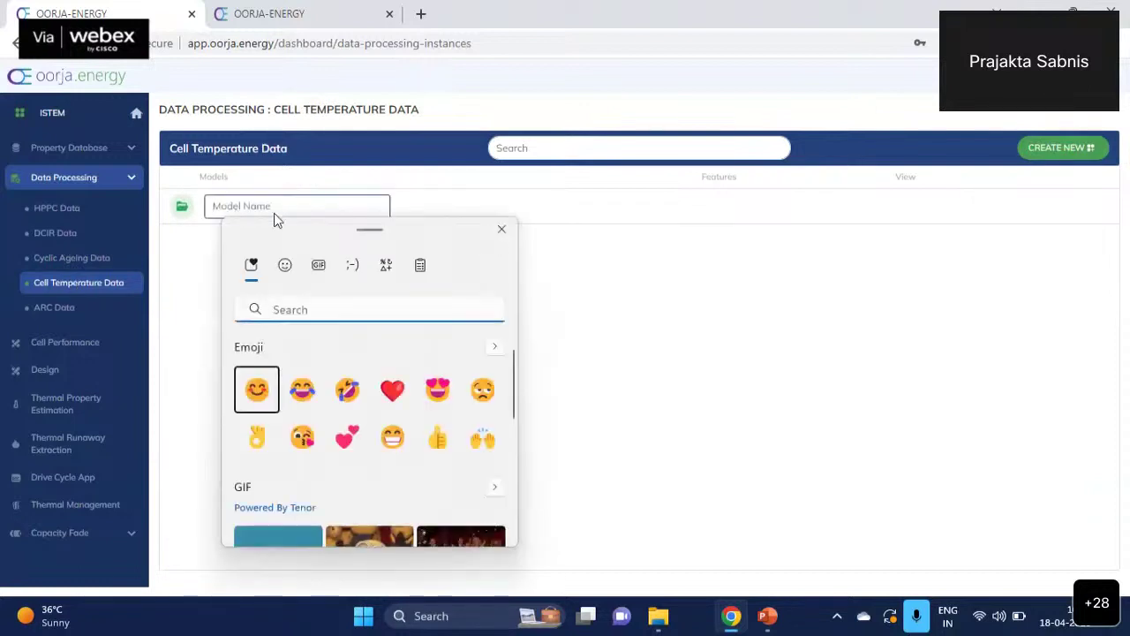
click(502, 230)
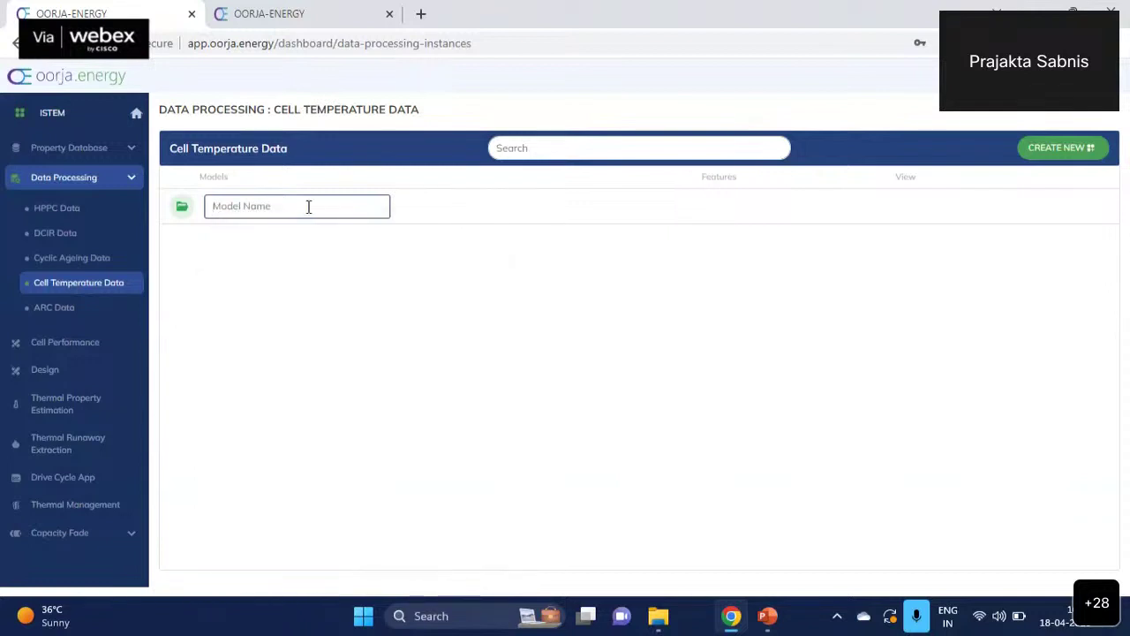
text(cellT)
key(Return)
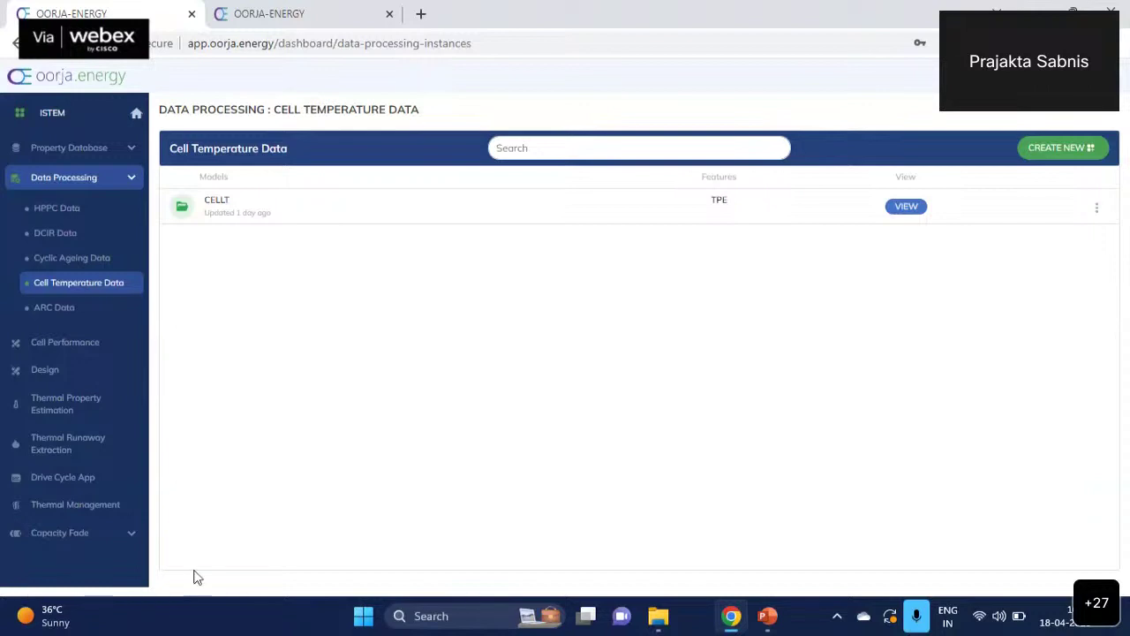
click(917, 205)
- Choose newModel as the cell, load v2Demo > TPE > correctedTPEData.csv, and select the Initial Temperature and Start Time fields
click(449, 180)
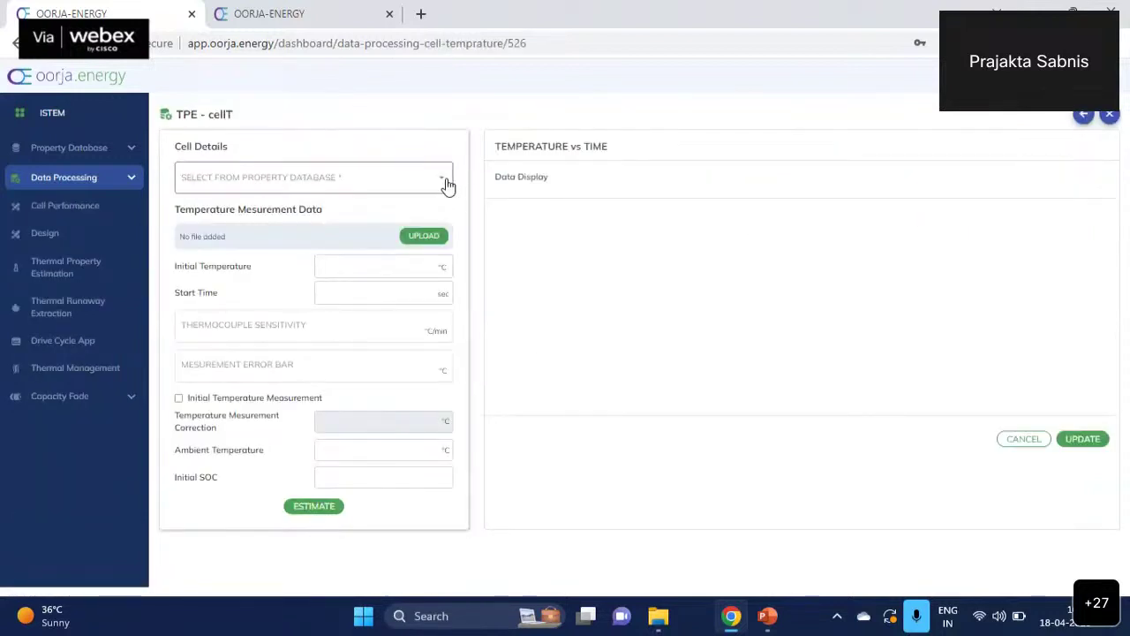
click(413, 193)
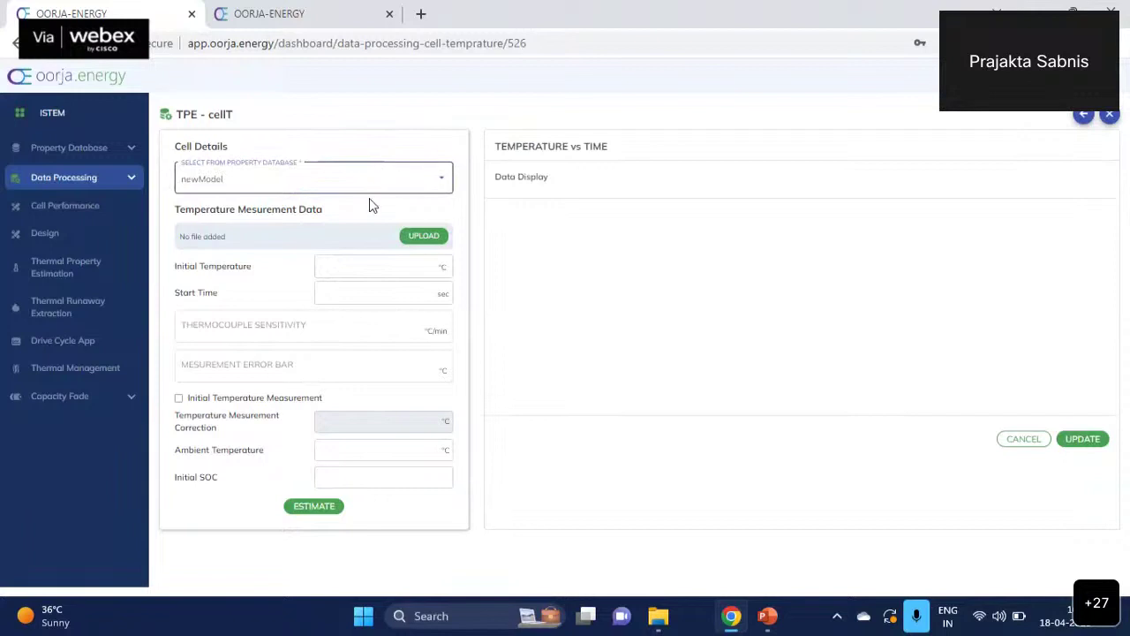
click(433, 237)
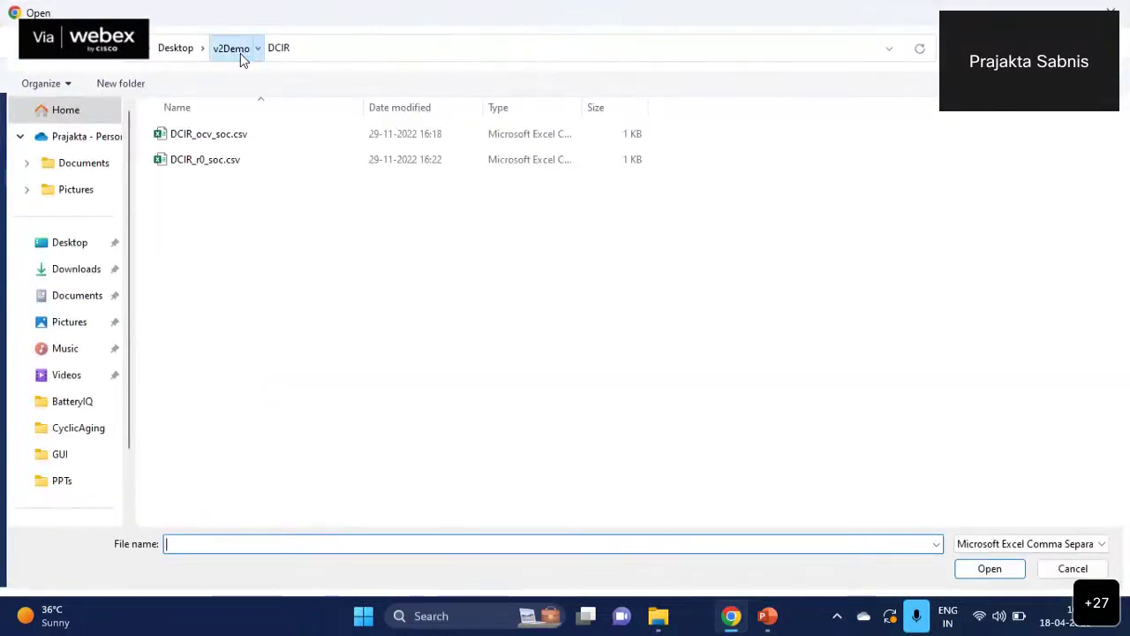
click(231, 49)
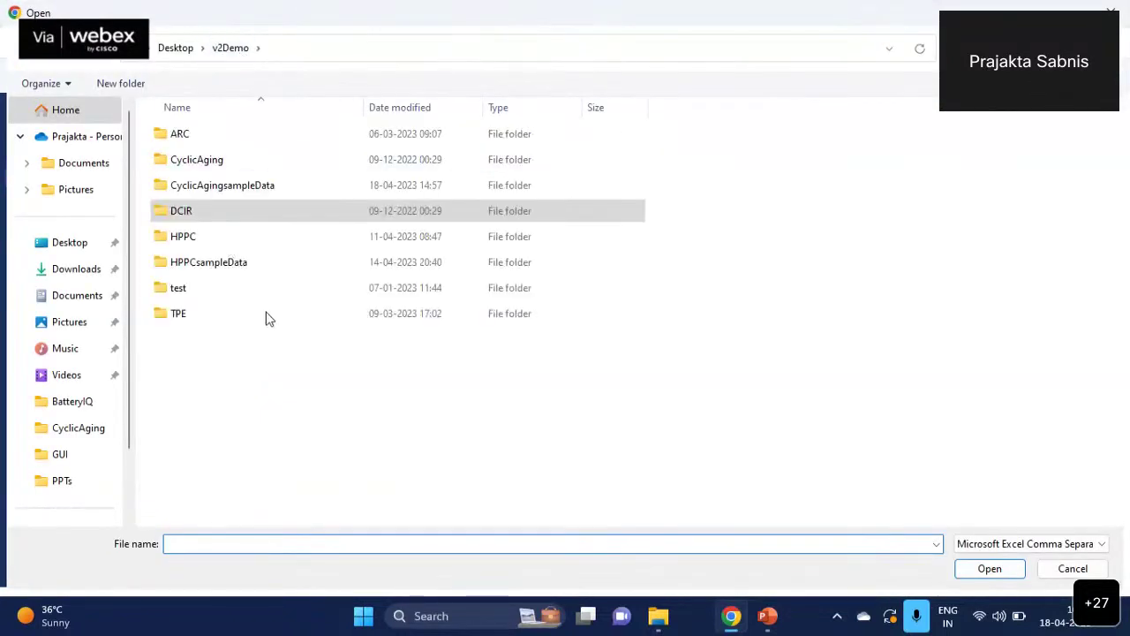
click(203, 313)
double_click(203, 314)
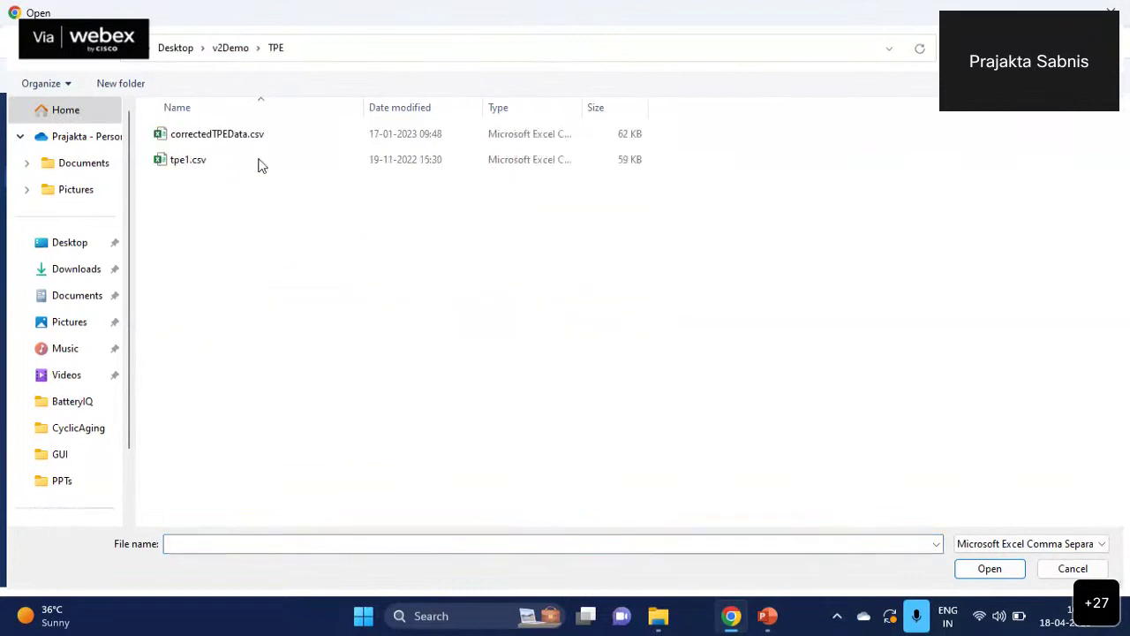
double_click(271, 143)
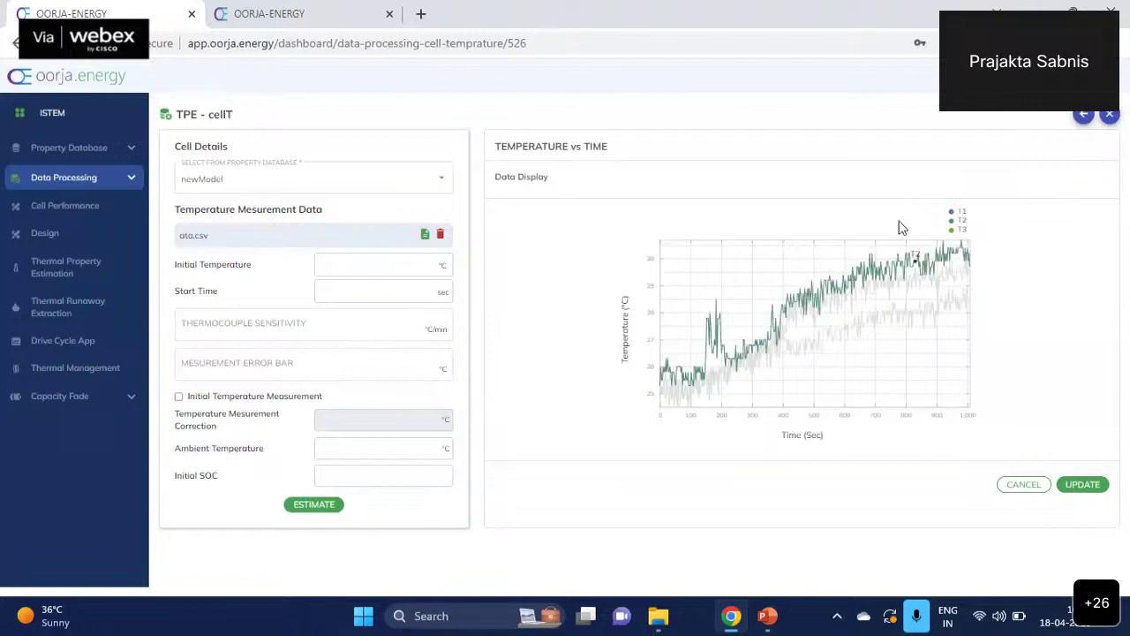
click(368, 265)
click(362, 291)
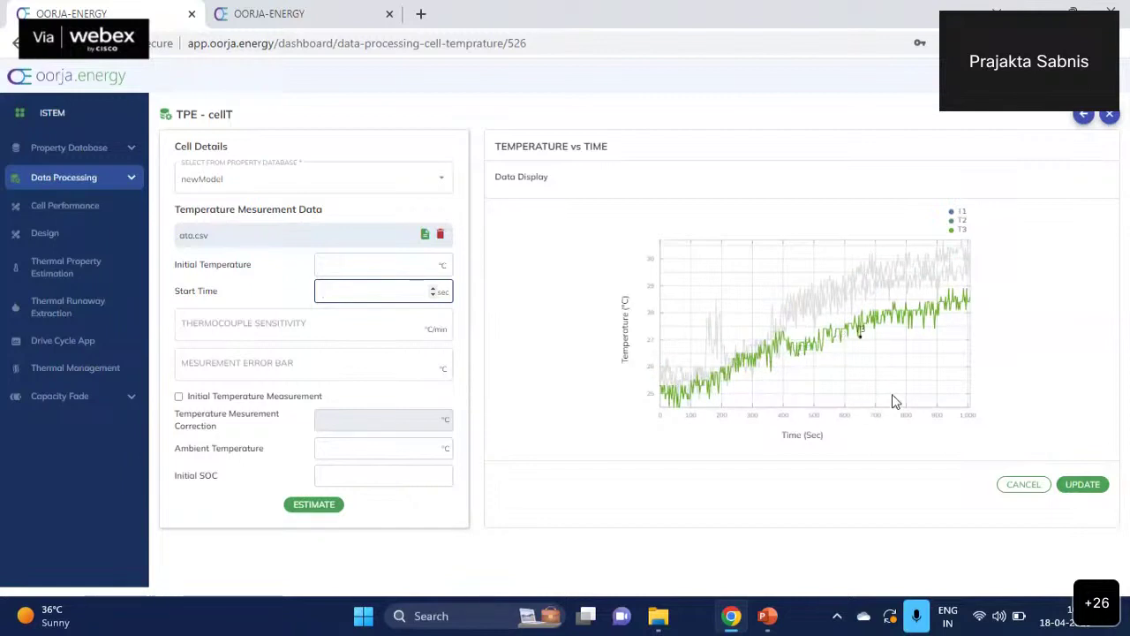
- Move from Data Processing to the Design section, briefly checking Property Database along the way
click(124, 181)
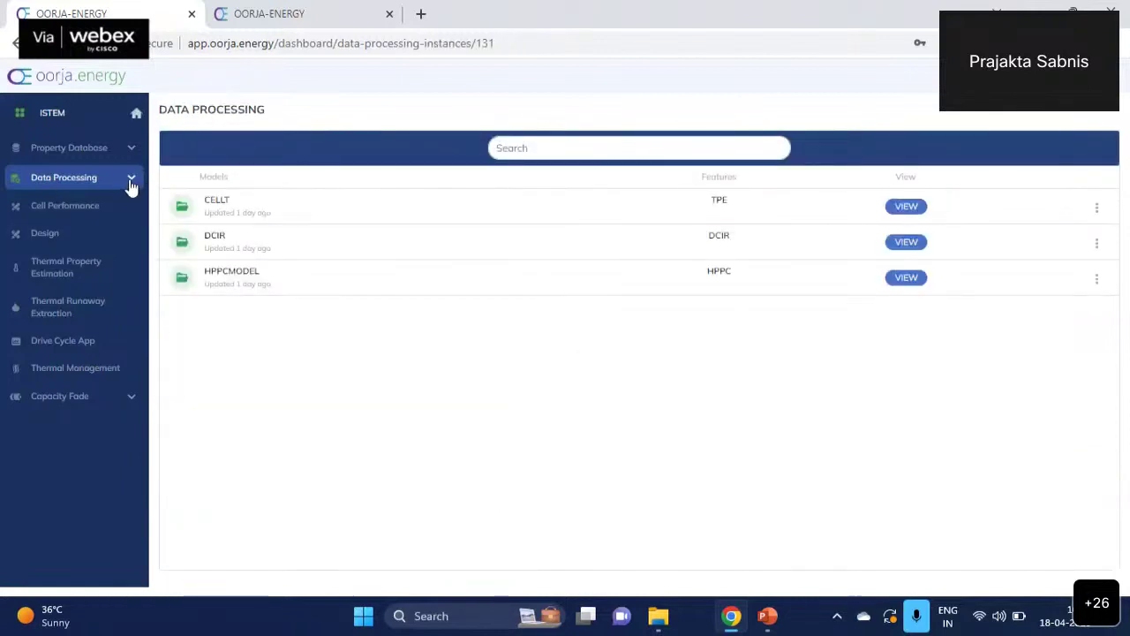
click(131, 180)
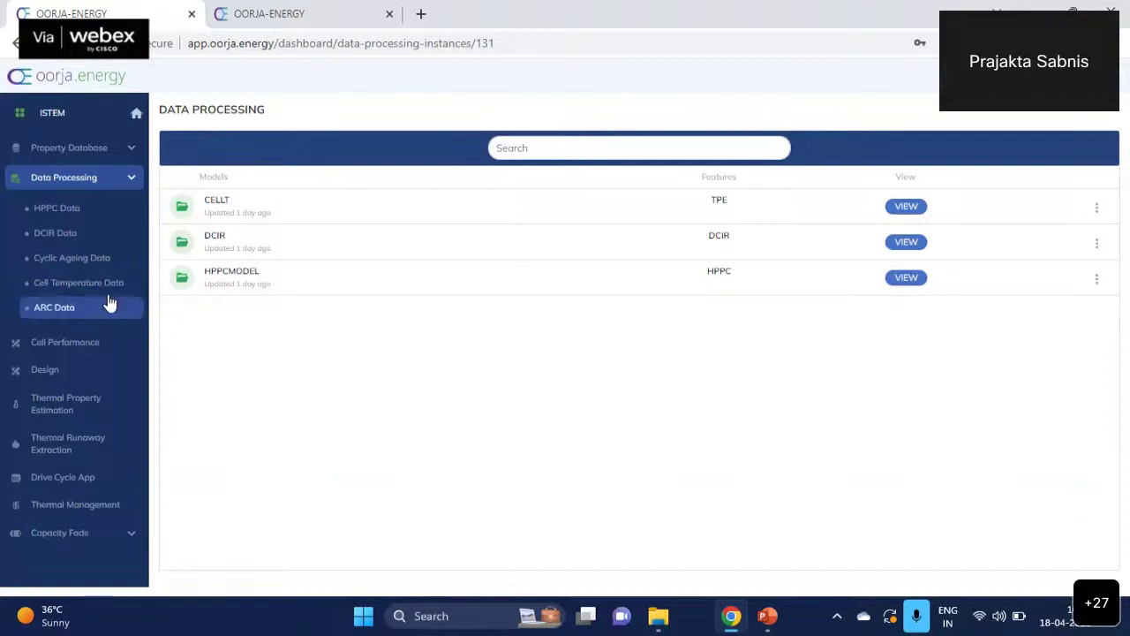
click(130, 180)
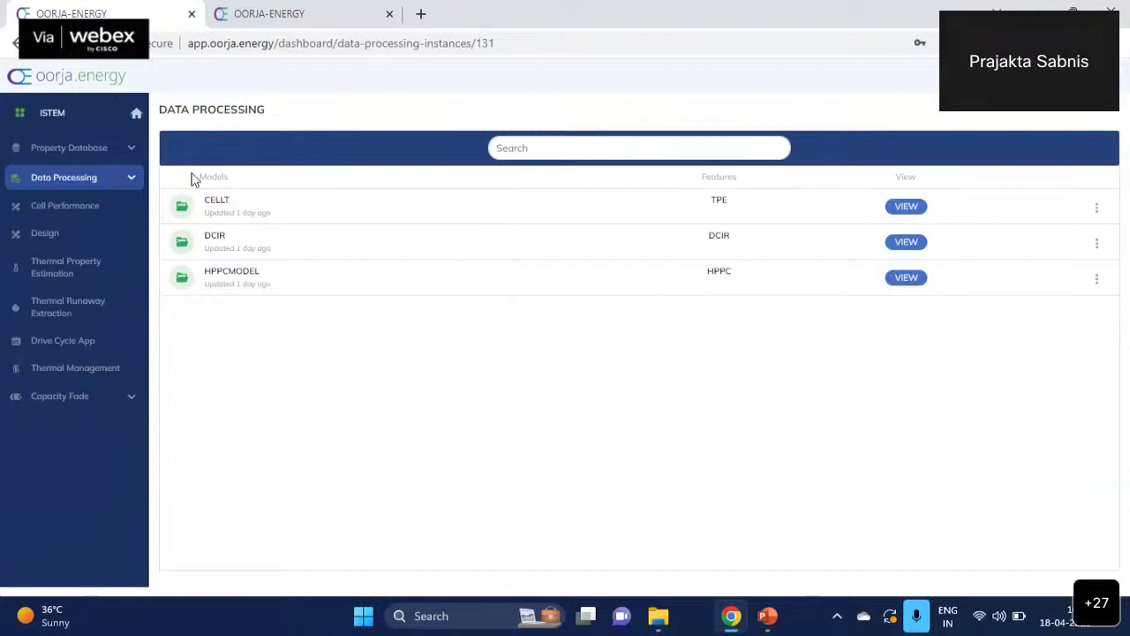
click(80, 235)
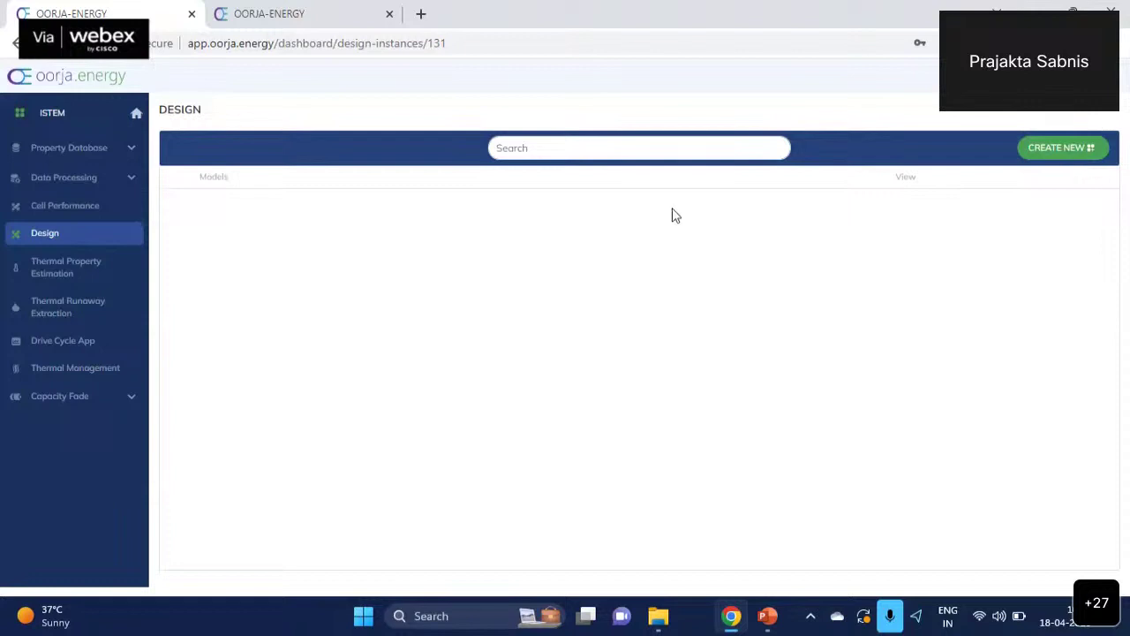
click(101, 150)
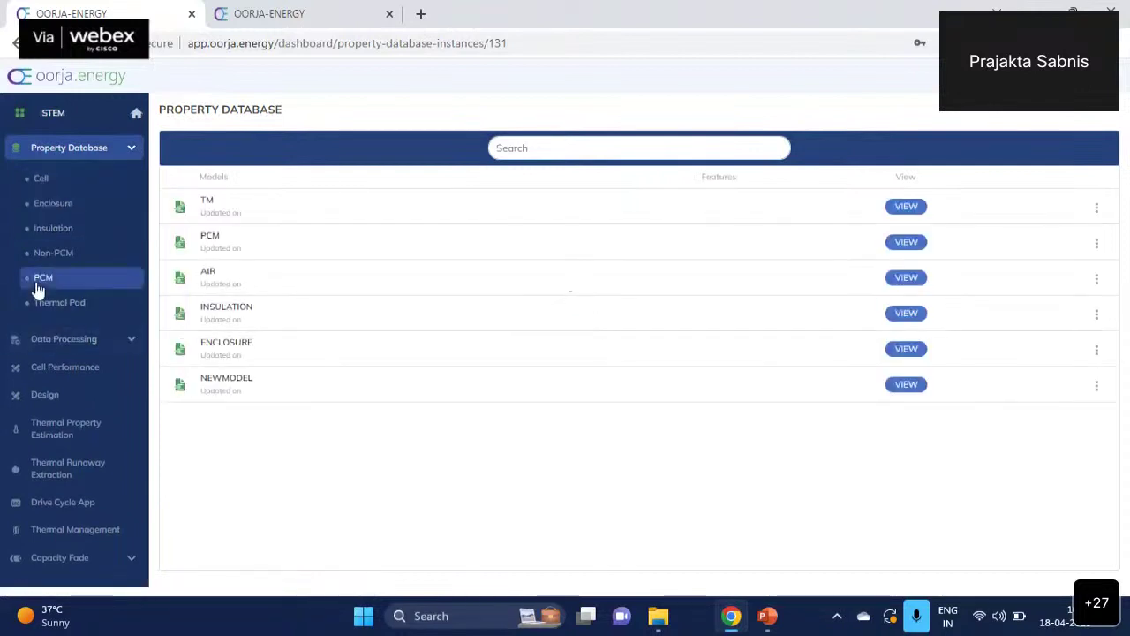
click(133, 150)
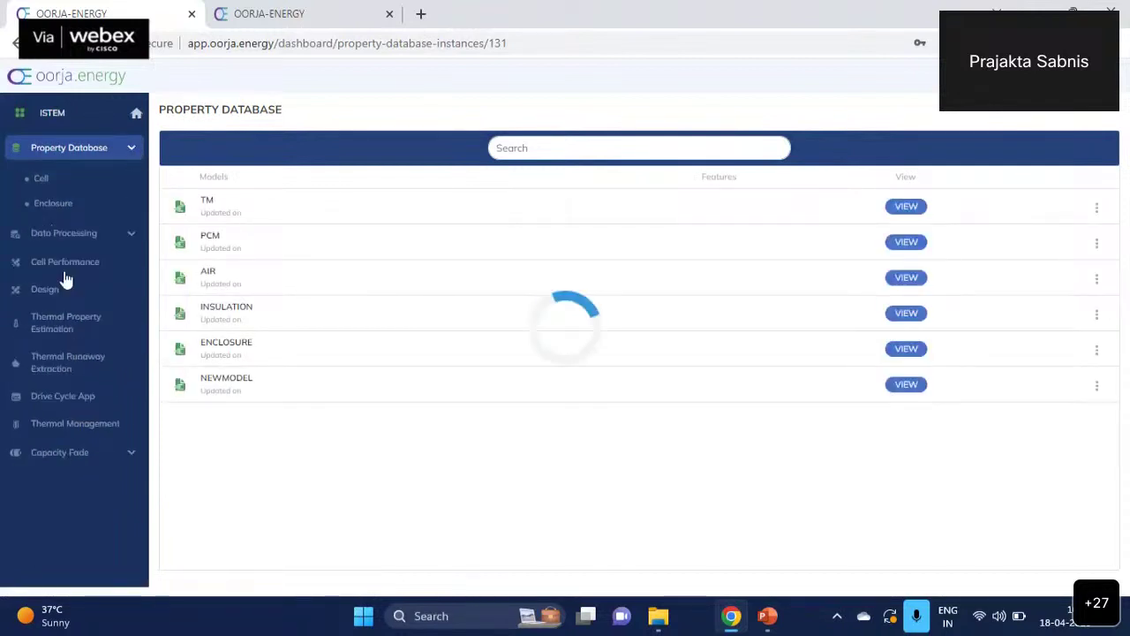
click(46, 233)
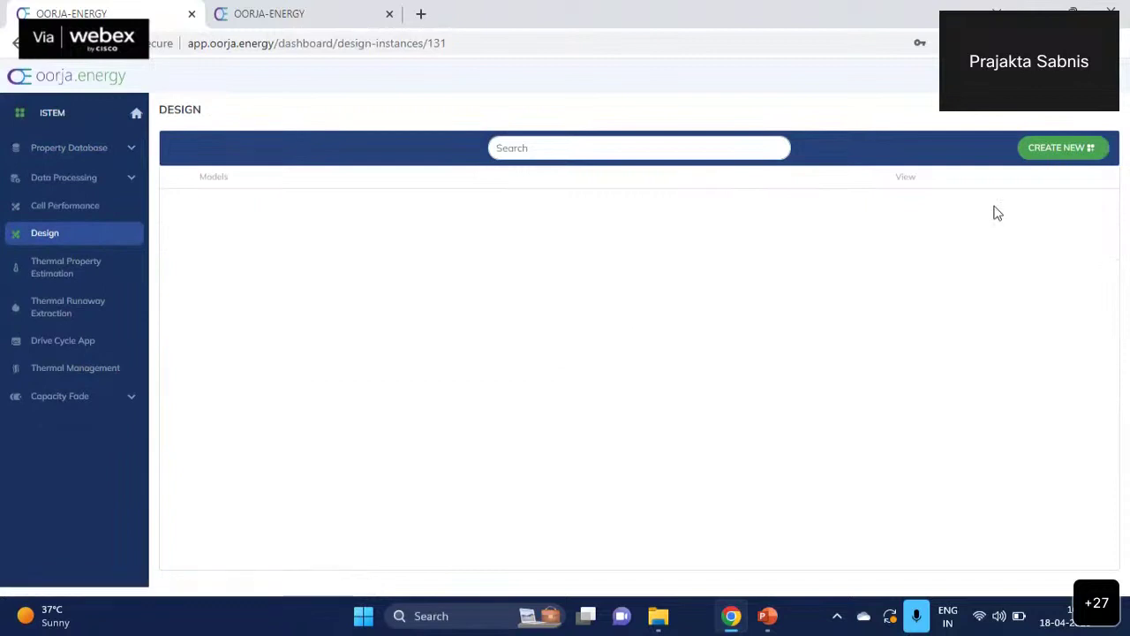
- Create a new design model named 3S4P and open its design page
click(1048, 150)
click(329, 199)
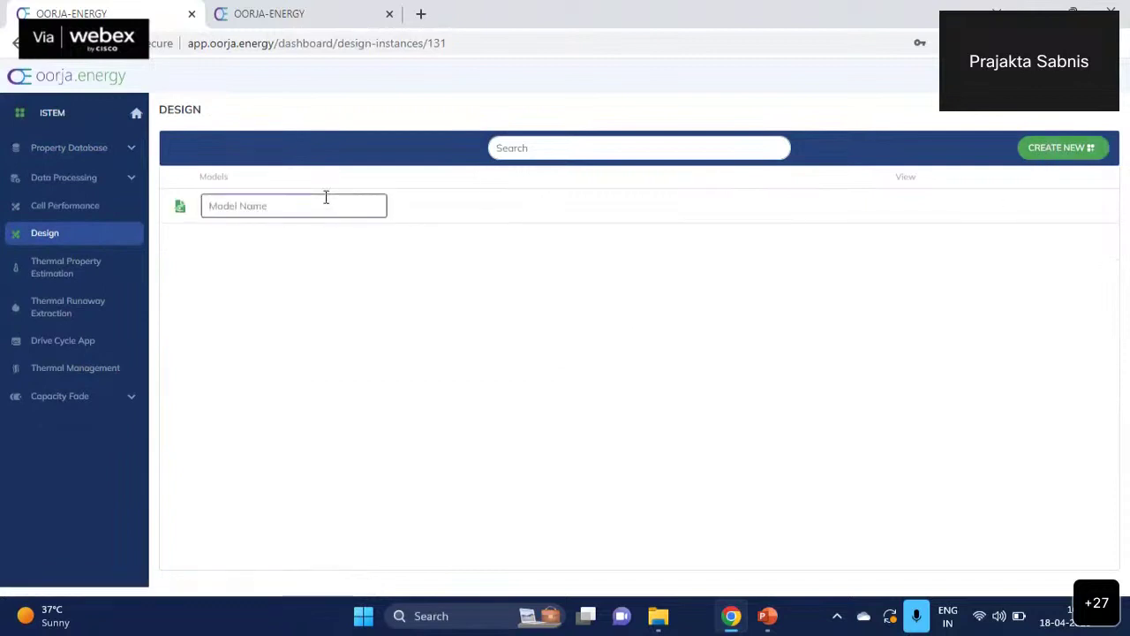
text(3S)
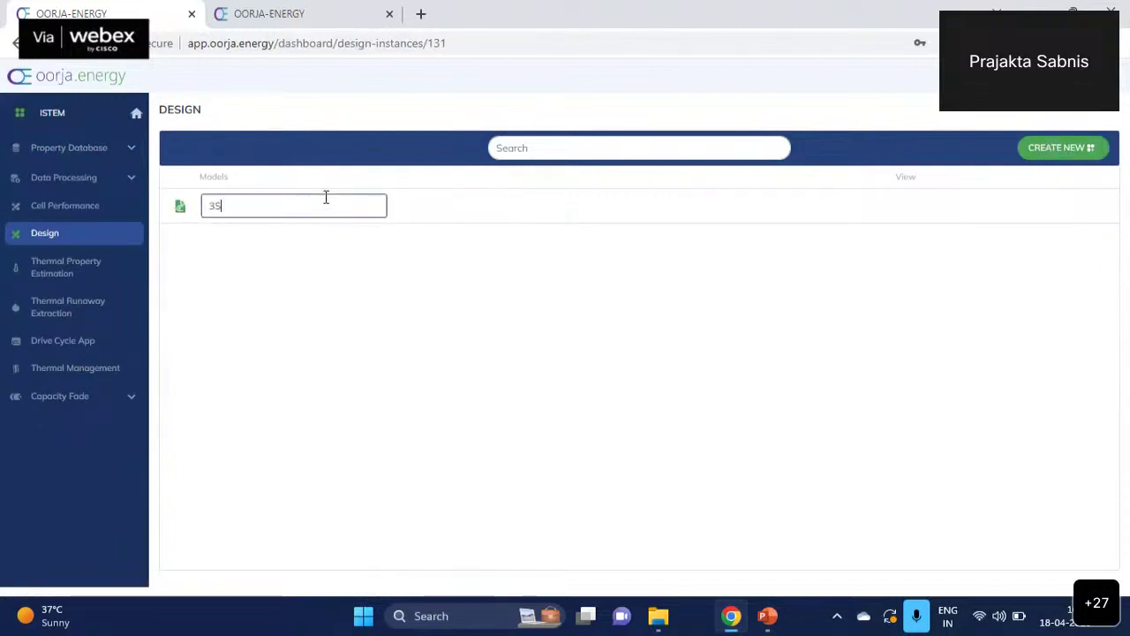
text(4P)
key(Return)
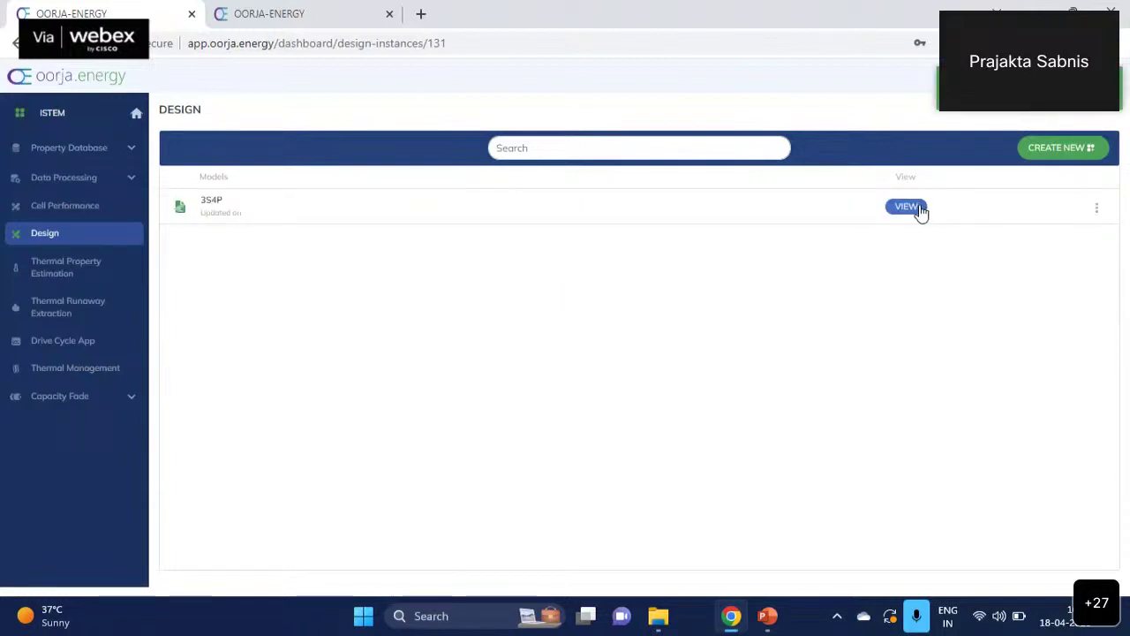
click(906, 206)
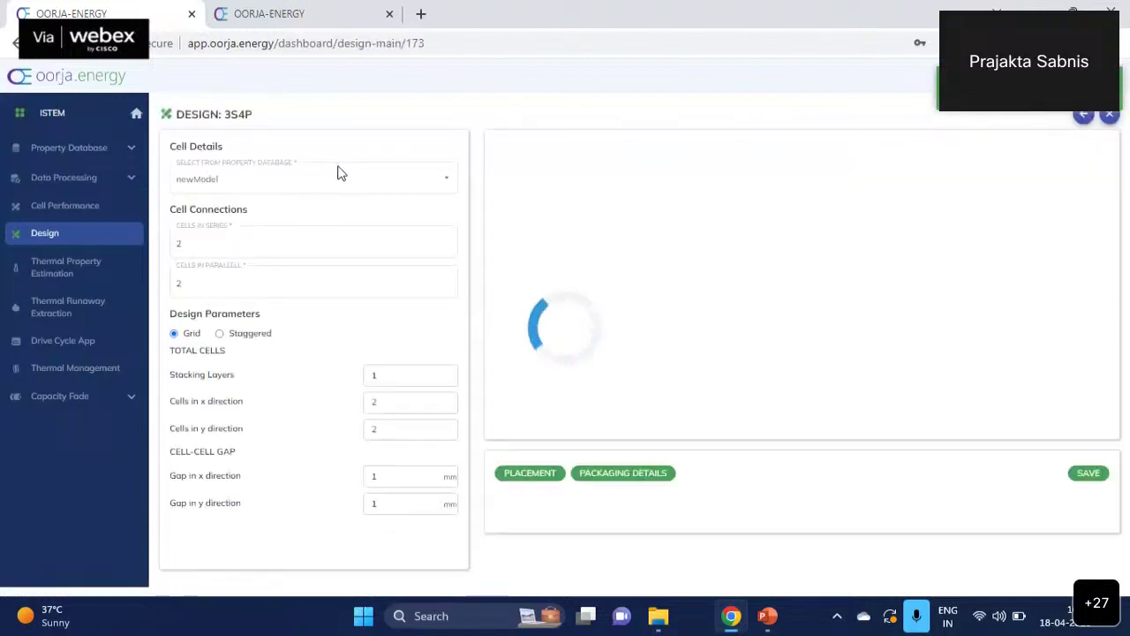
- Use newModel cells with 3 cells in series and 4 in parallel
click(422, 191)
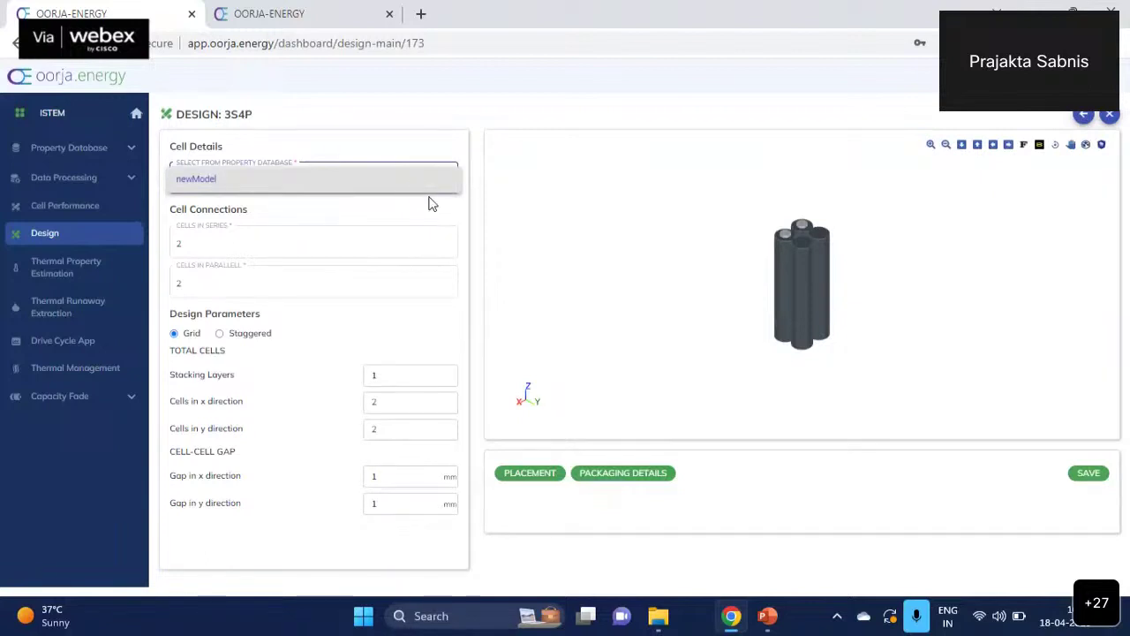
click(451, 186)
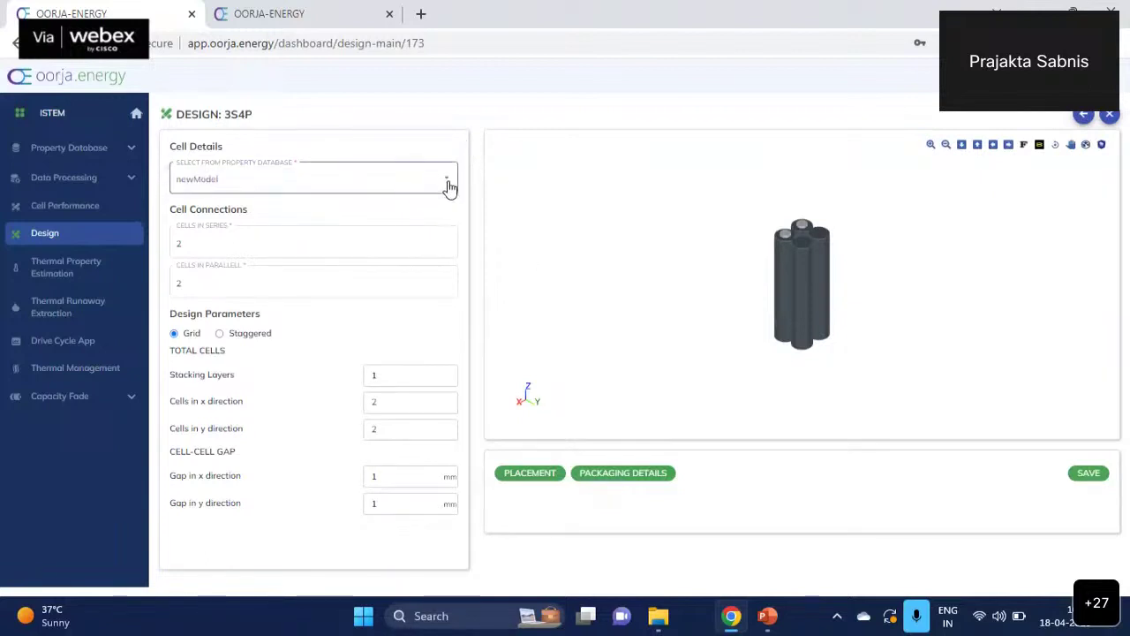
click(276, 253)
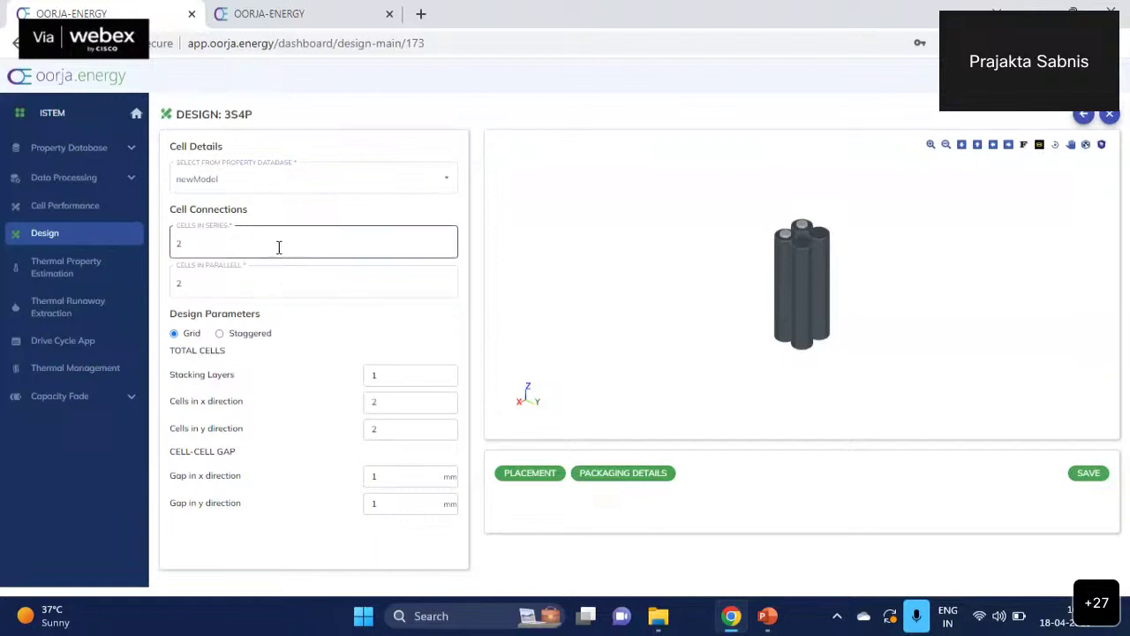
key(BackSpace)
text(3)
key(Tab)
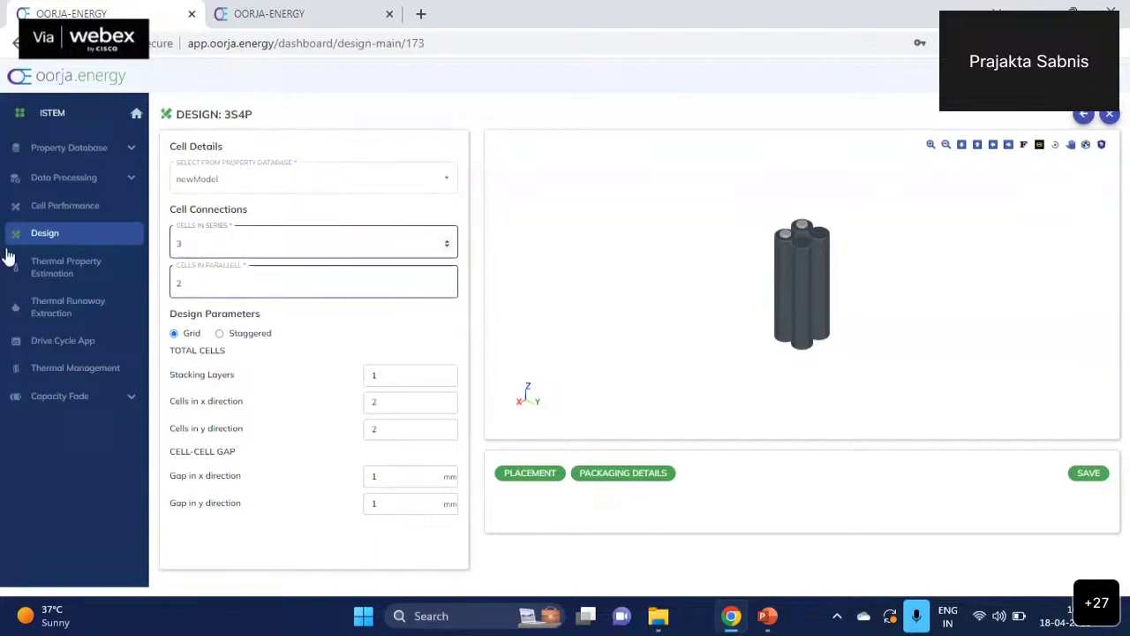
drag(7, 256, 151, 288)
click(219, 283)
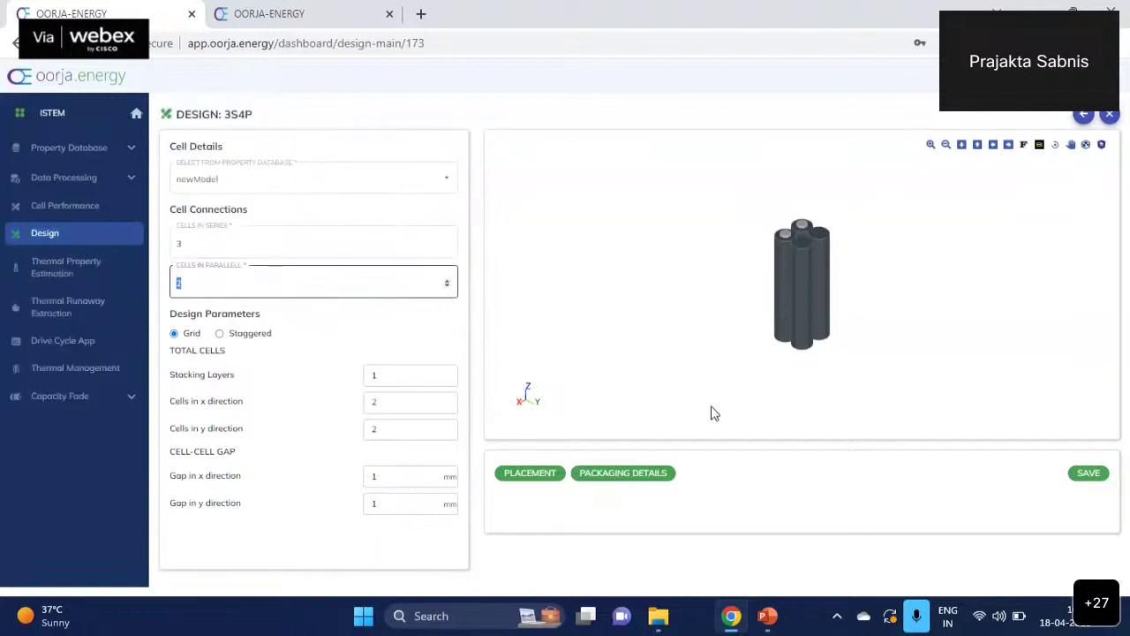
text(4)
- Set 2 stacking layers with 4 cells in x and 4 cells in y
click(450, 372)
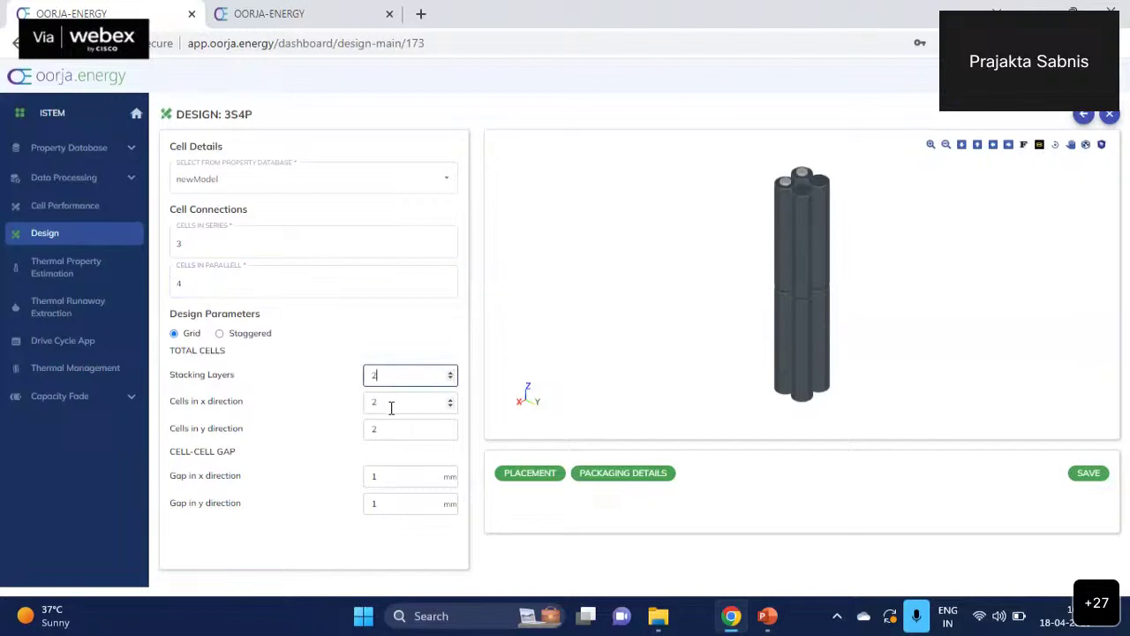
key(Tab)
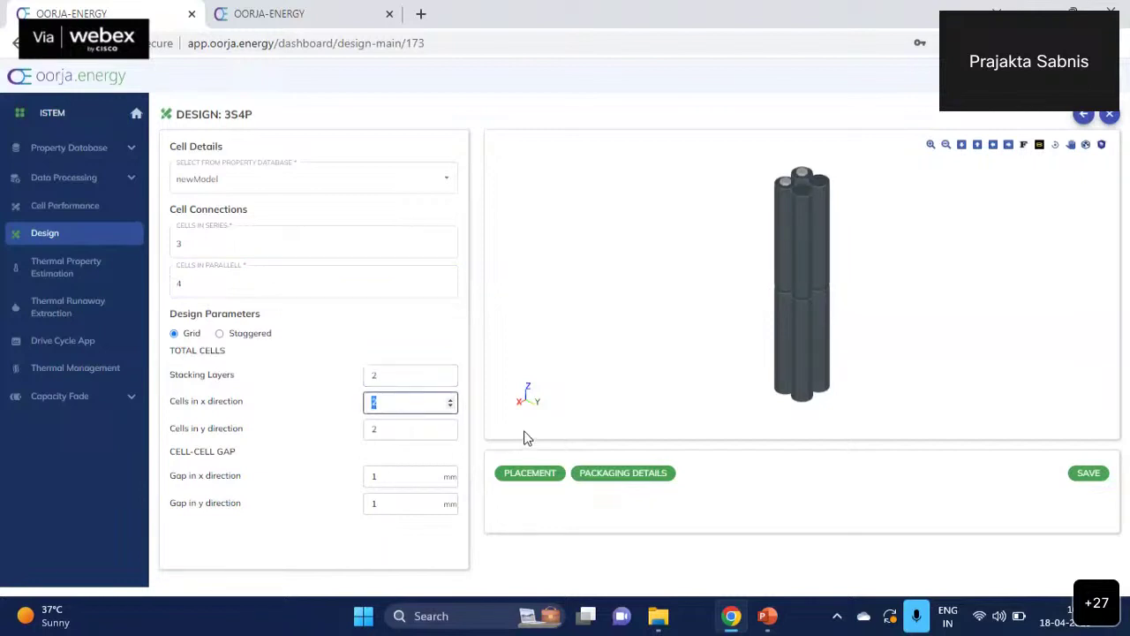
text(4)
key(Tab)
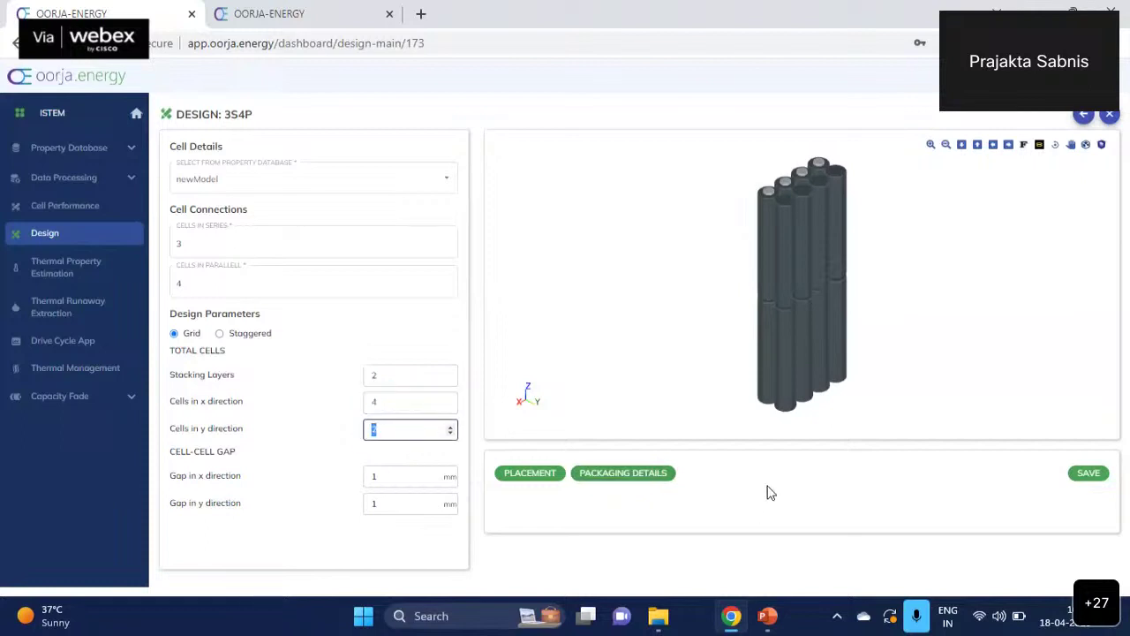
text(4)
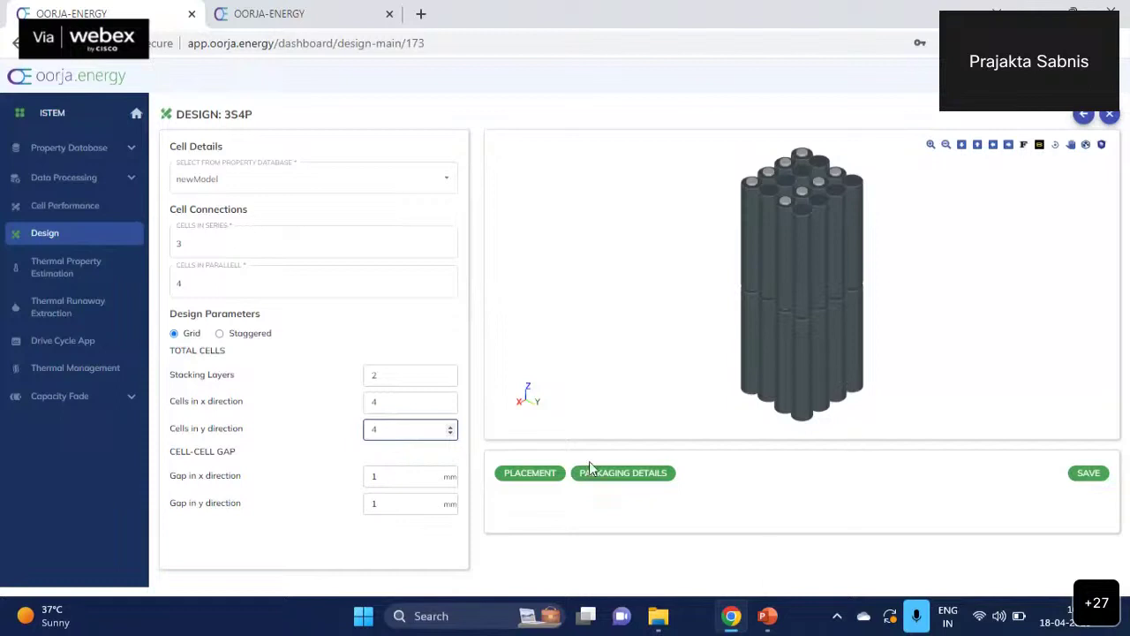
- Open the cell placement layout and trim layer 1 down to nine cells
click(531, 477)
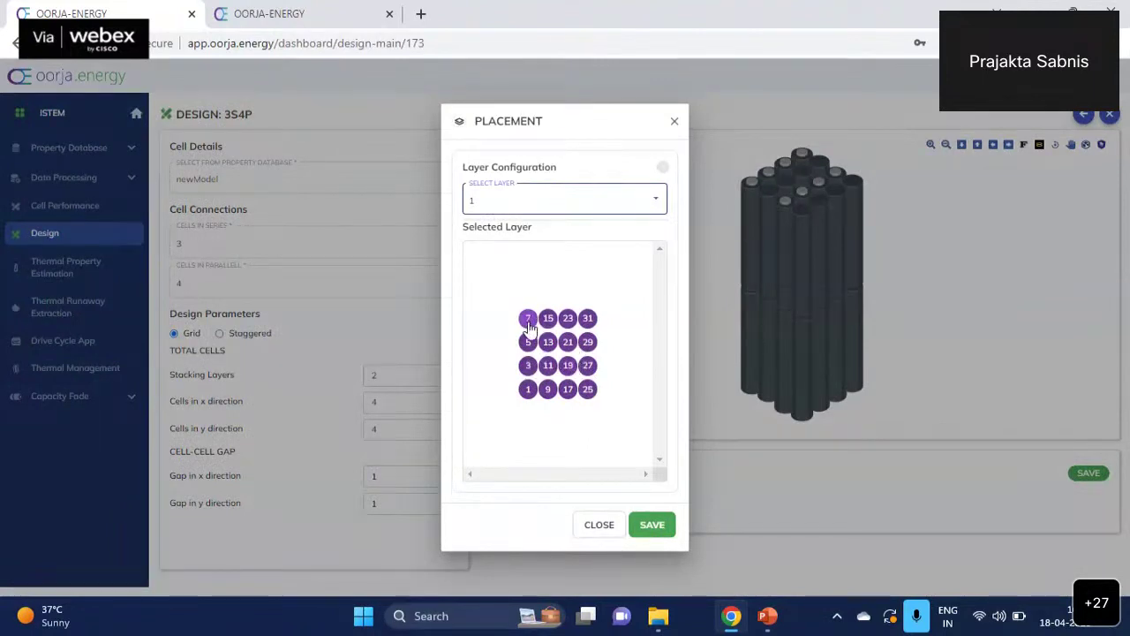
click(530, 365)
click(547, 366)
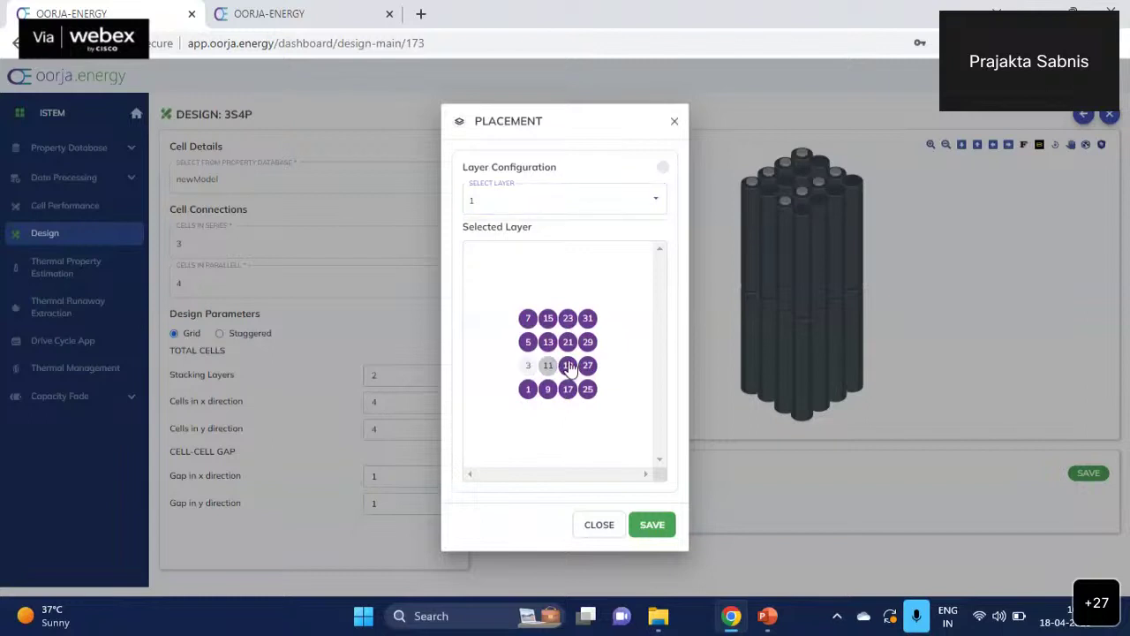
click(568, 366)
click(588, 365)
click(587, 320)
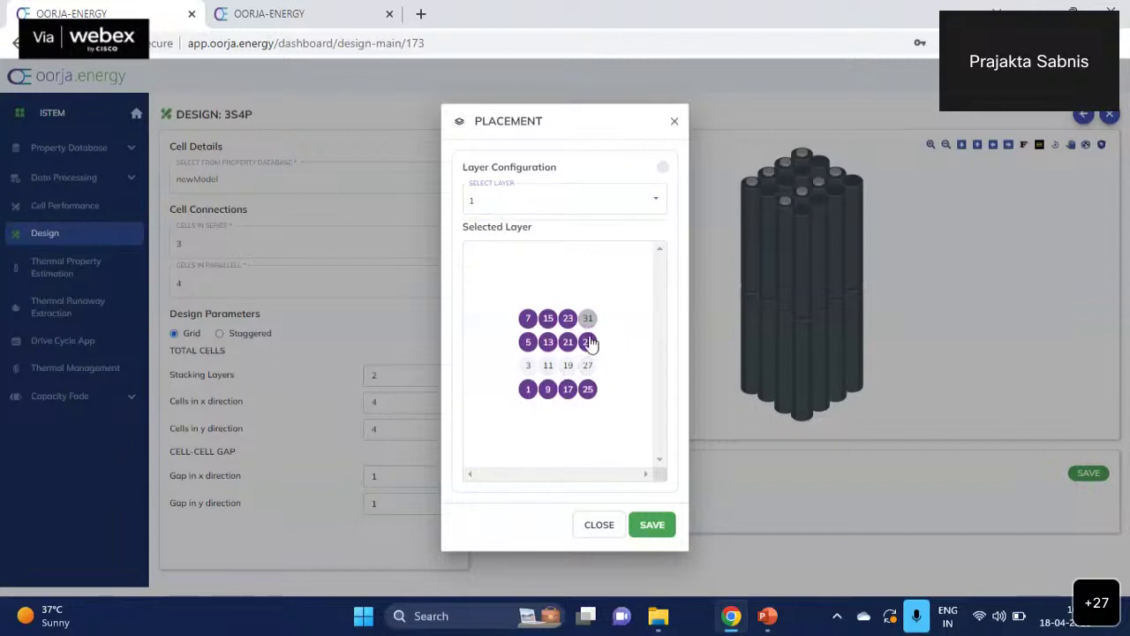
click(587, 343)
click(587, 391)
click(568, 392)
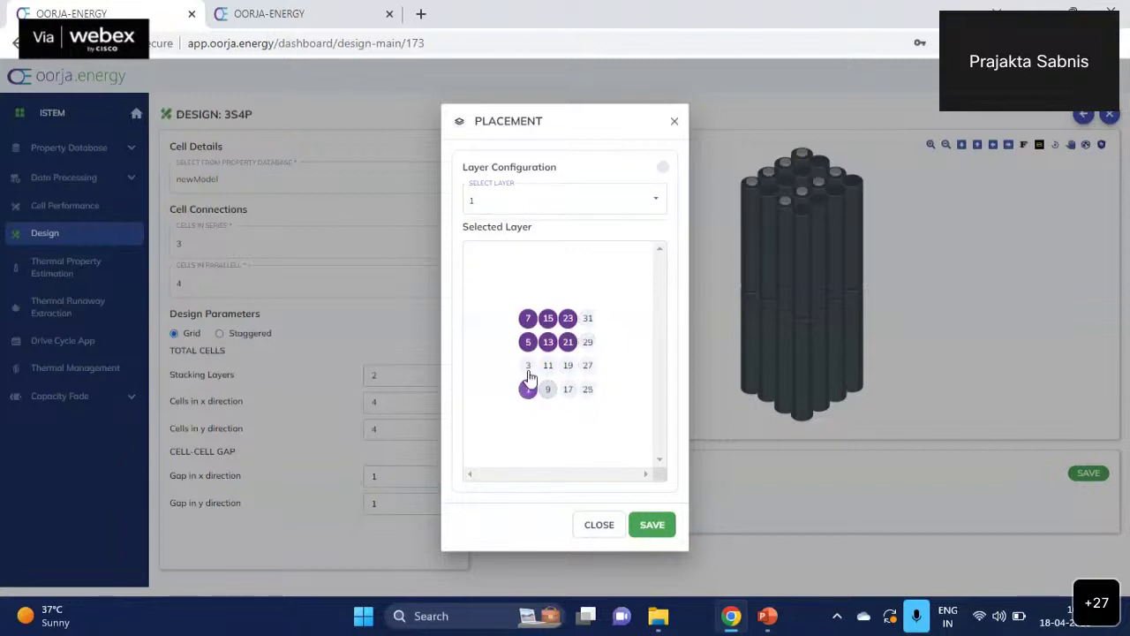
click(529, 390)
click(529, 365)
click(547, 366)
click(569, 367)
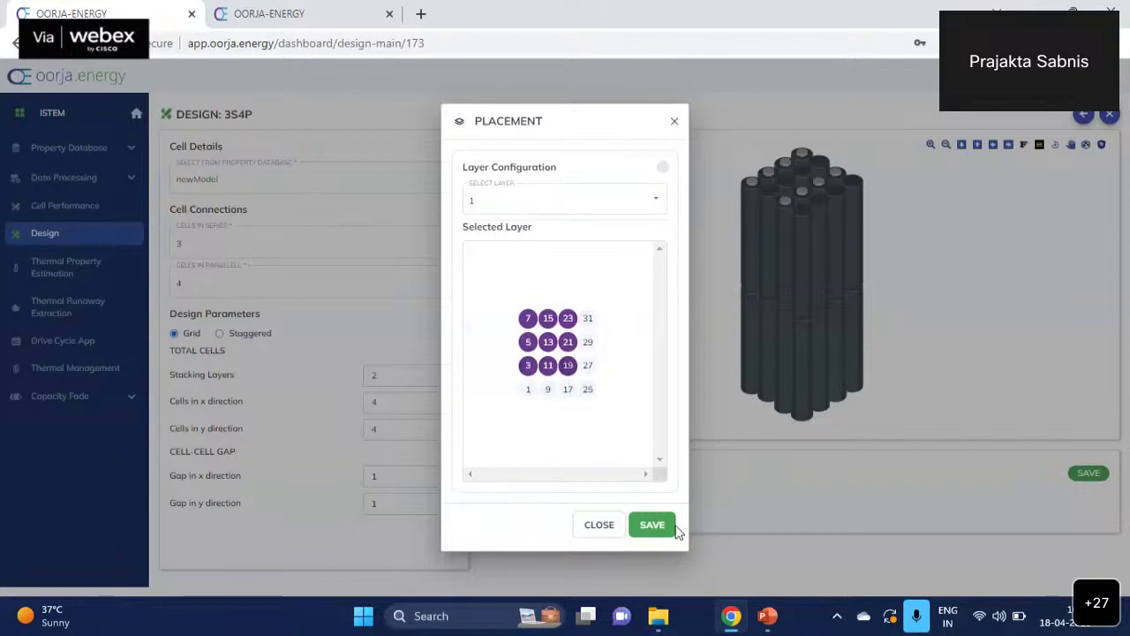
- Remove all but three cells on layer 2 and save the placement
click(643, 200)
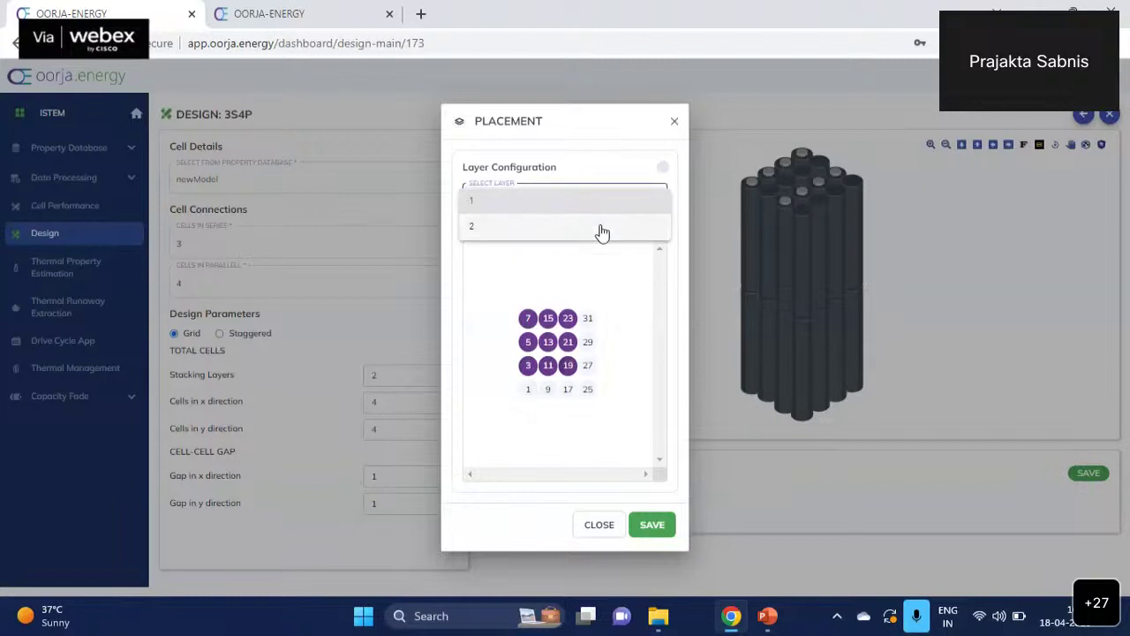
click(600, 230)
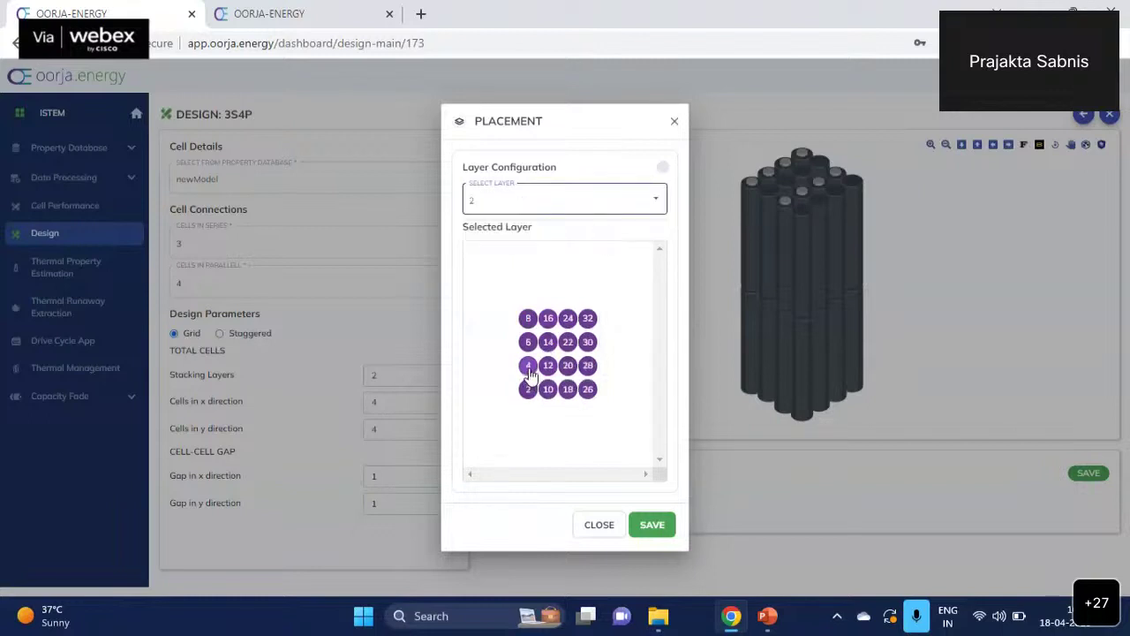
click(528, 365)
click(548, 366)
click(568, 365)
click(587, 365)
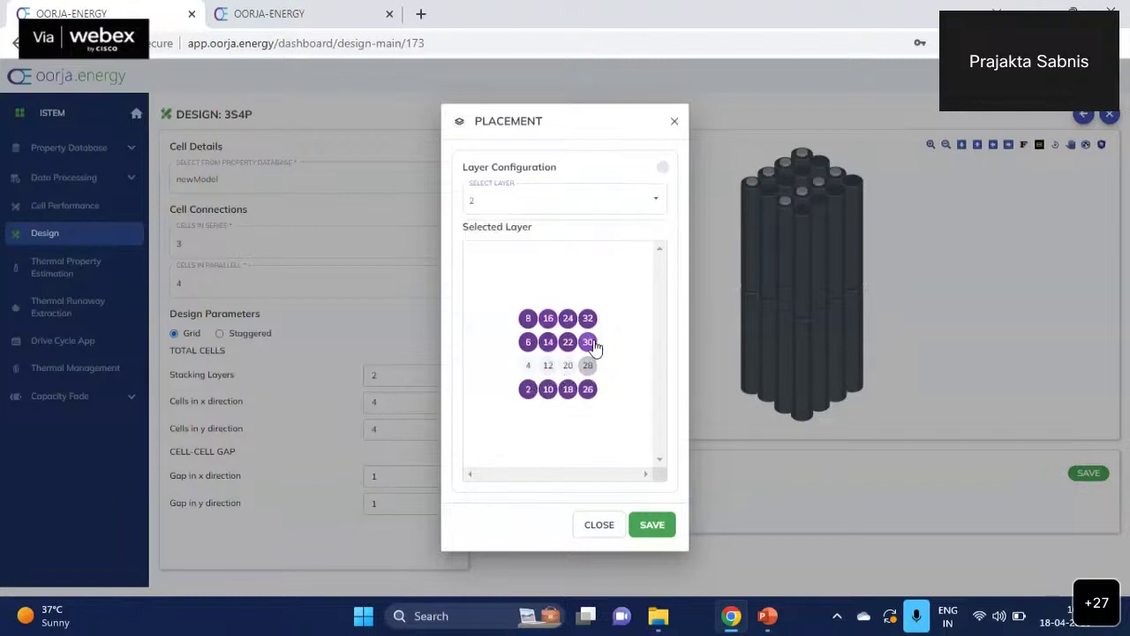
click(588, 343)
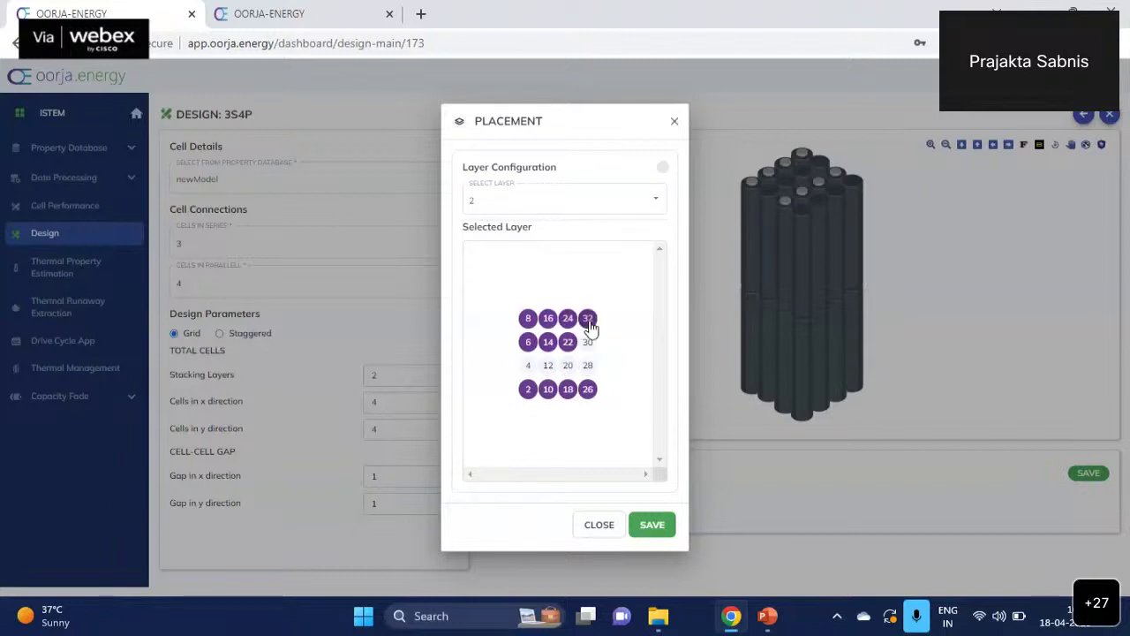
click(588, 320)
click(568, 319)
click(548, 318)
click(528, 319)
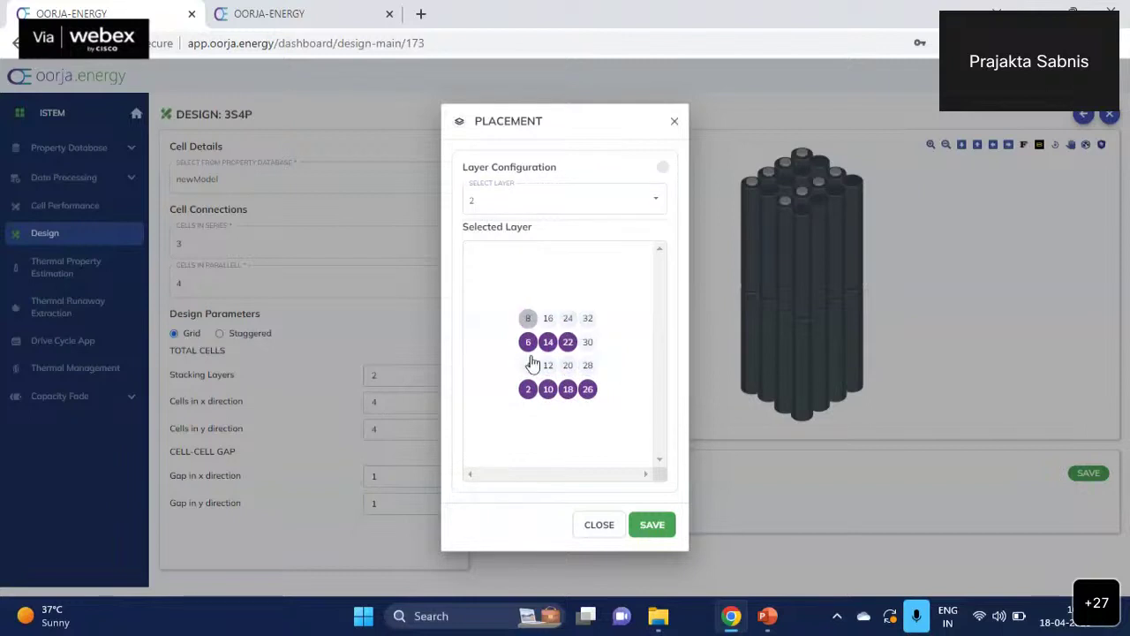
click(528, 390)
click(548, 390)
click(568, 389)
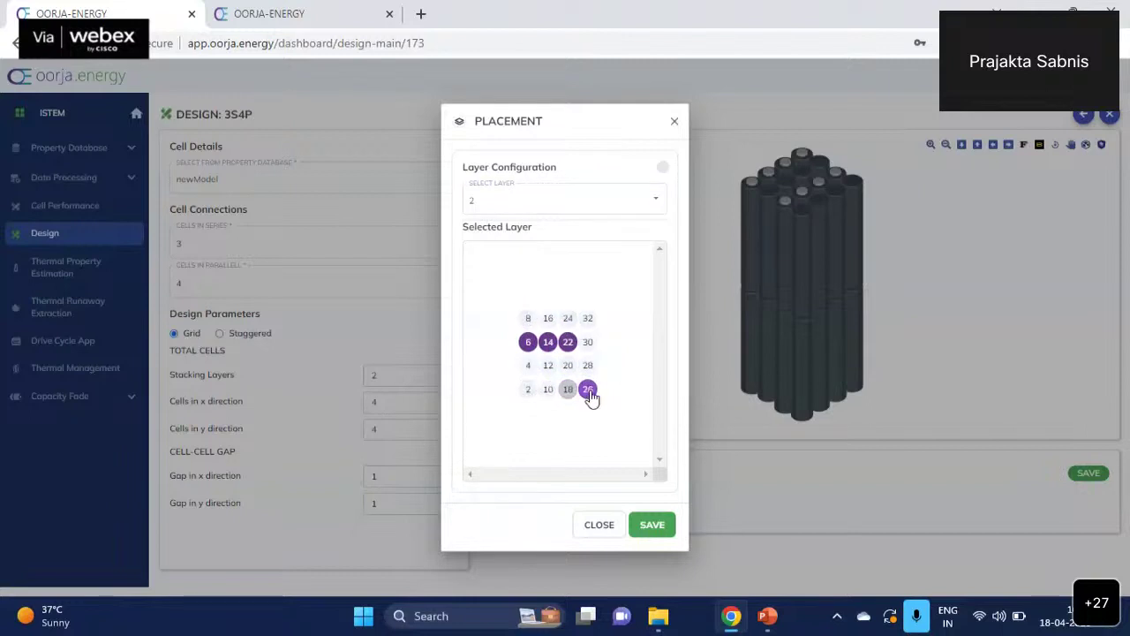
click(588, 389)
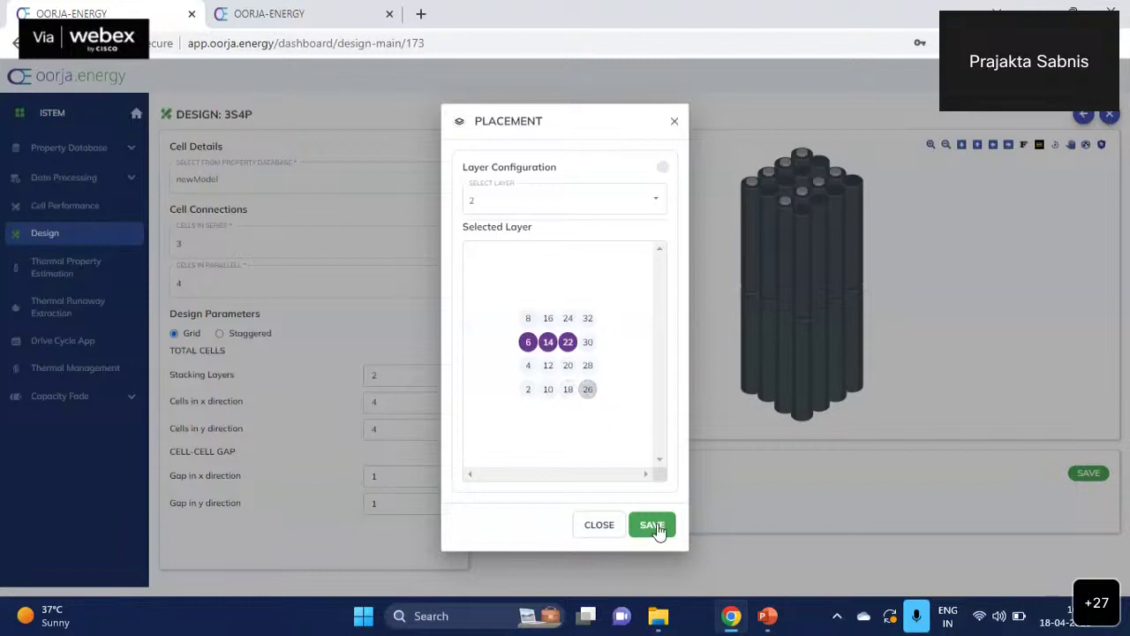
click(652, 525)
drag(822, 359, 817, 375)
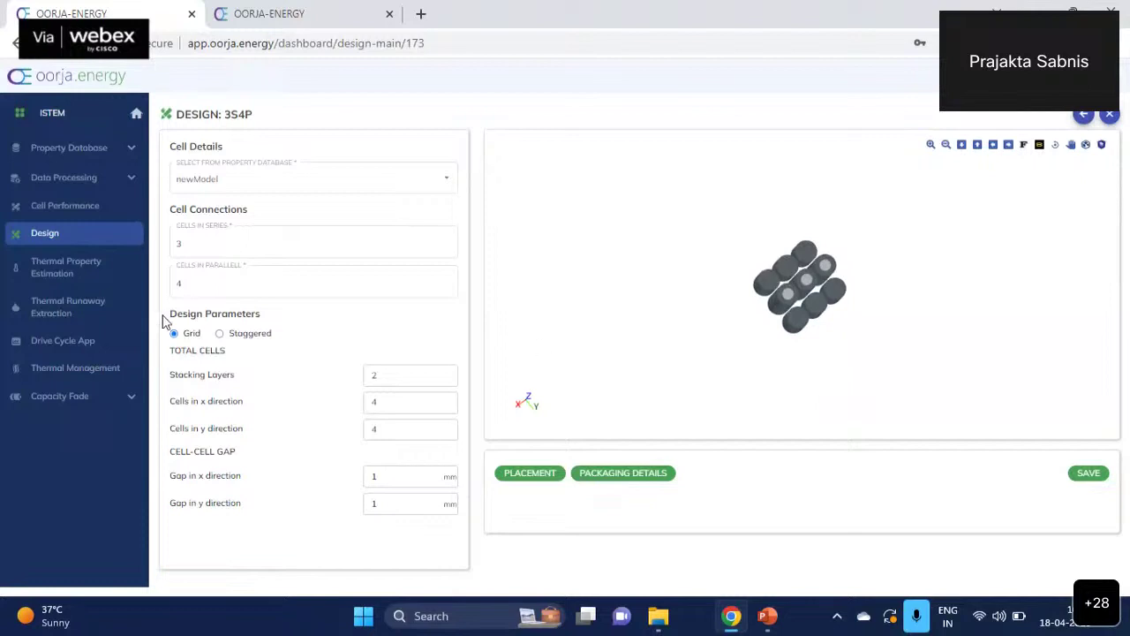
- Switch the cell layout to Staggered in the X direction, then review and close the placement view
click(221, 334)
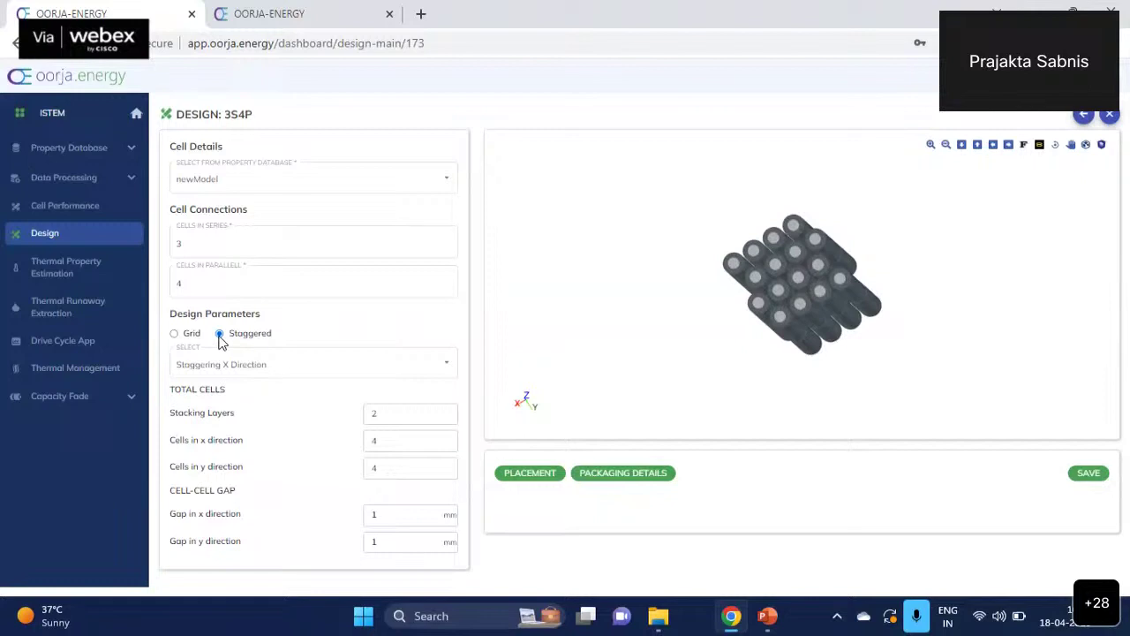
click(239, 373)
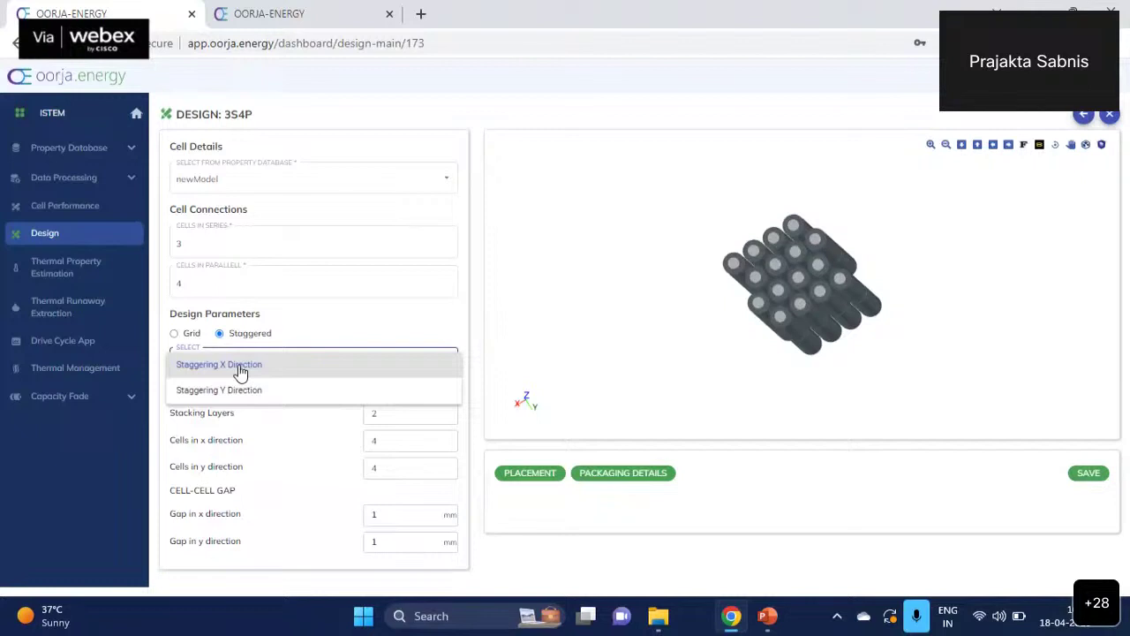
click(345, 449)
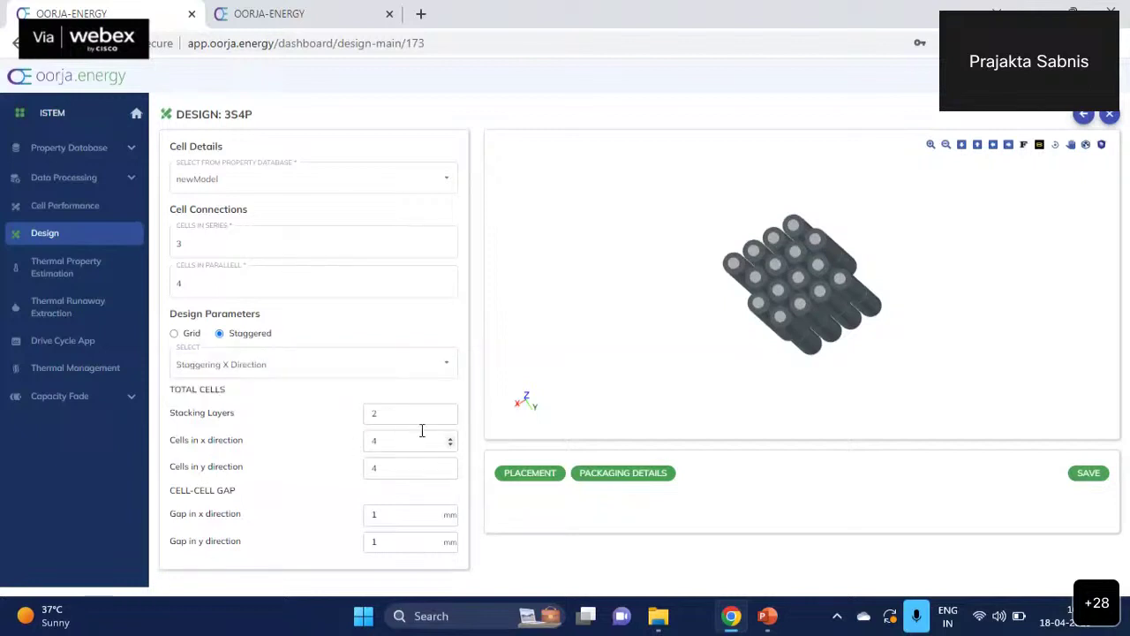
click(526, 475)
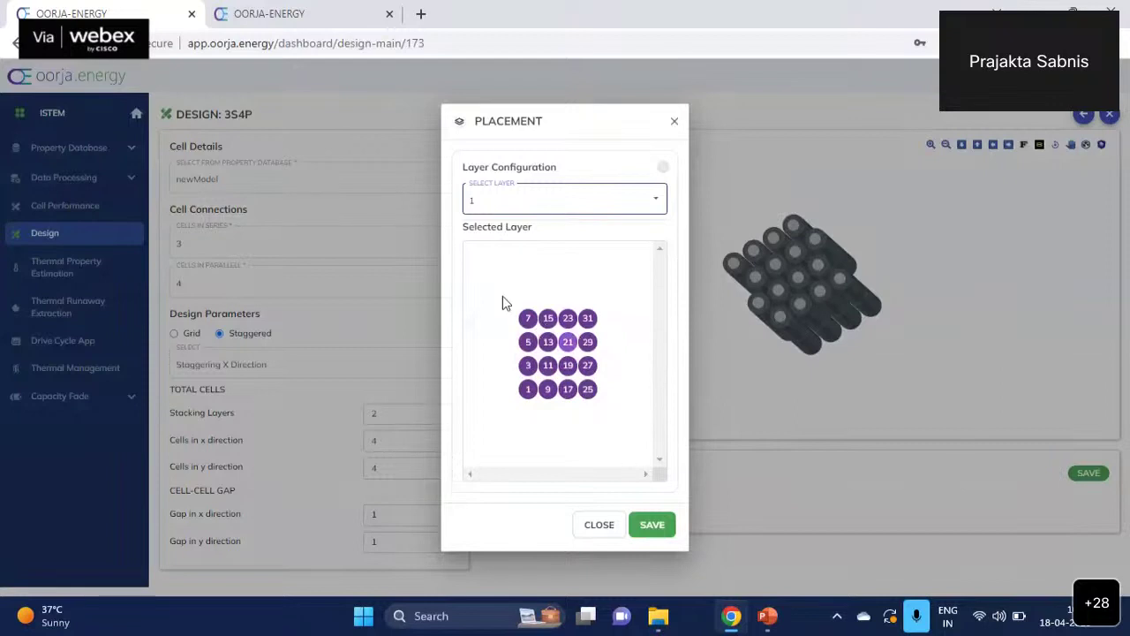
click(600, 524)
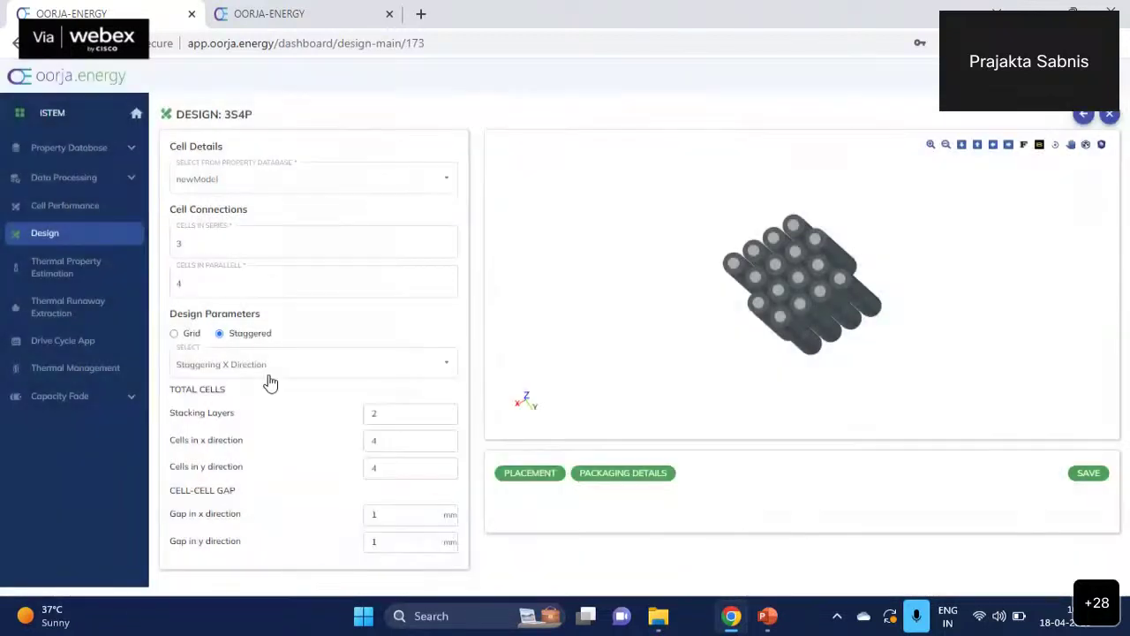
- Switch the cell arrangement to a single-layer grid of 3 cells in x and 4 in y
click(175, 334)
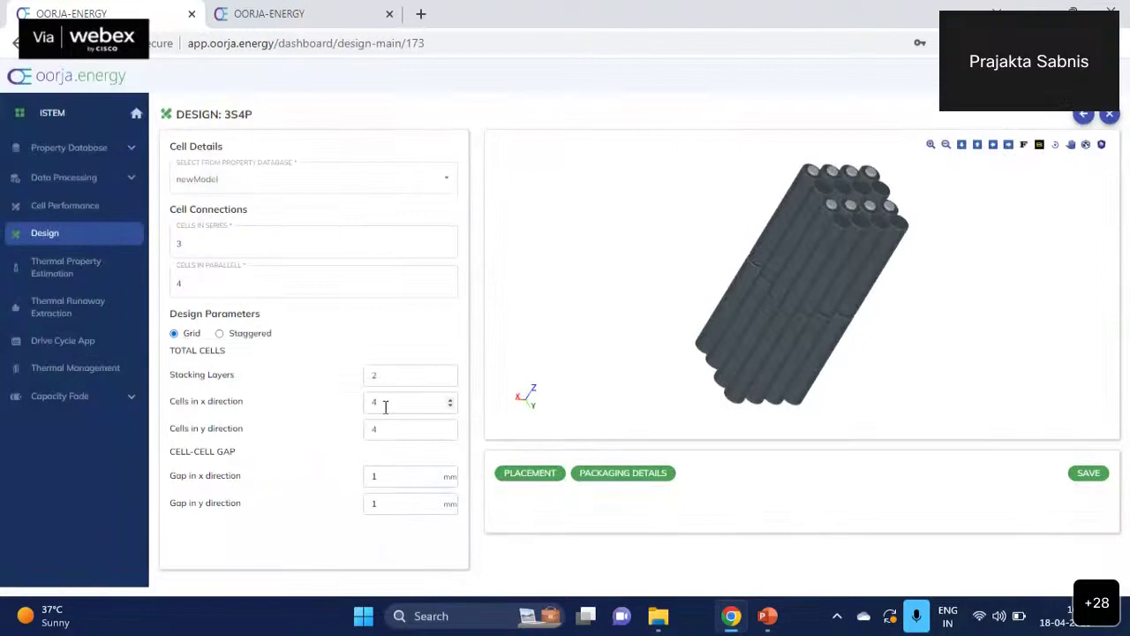
click(450, 379)
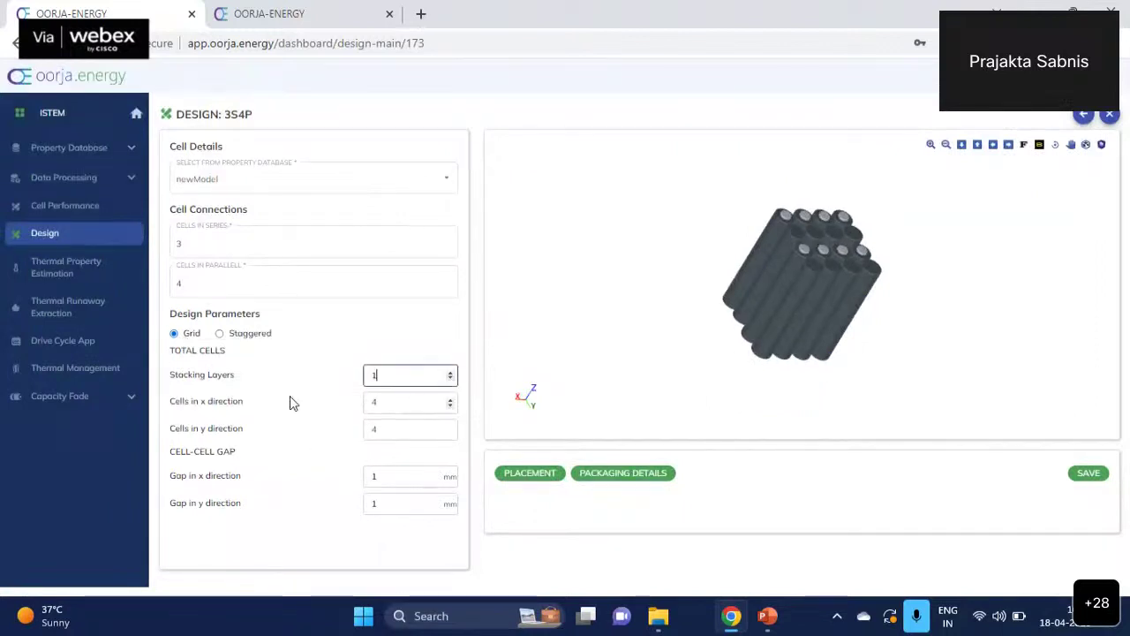
key(Tab)
text(3)
click(418, 429)
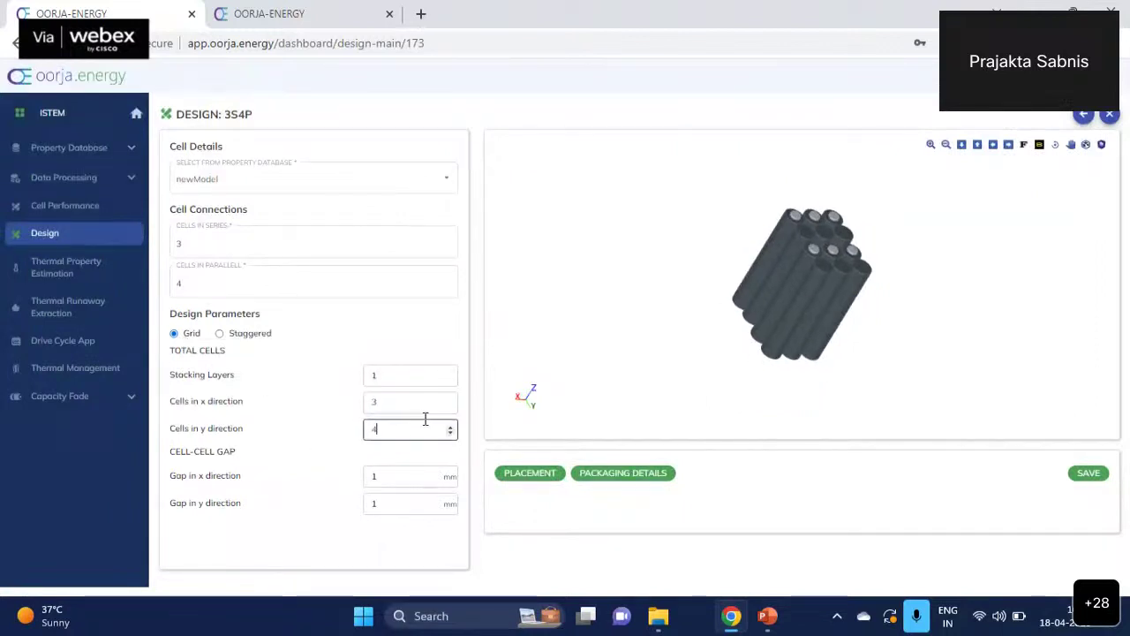
click(682, 376)
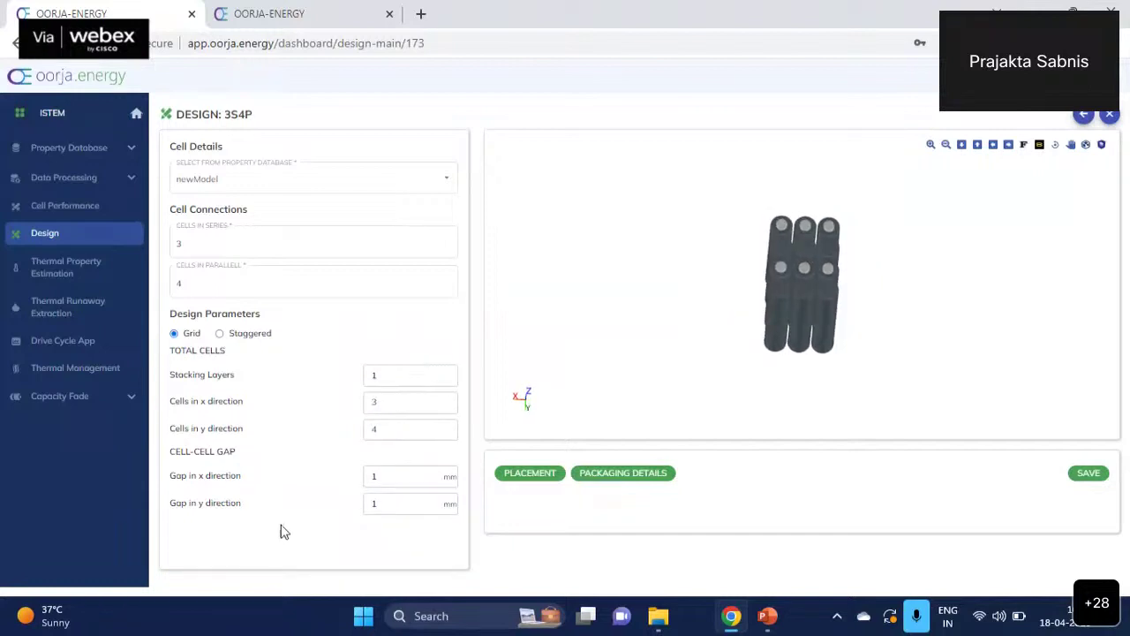
- Set 5 mm cell gaps in x and y, then open Packaging Details
double_click(411, 475)
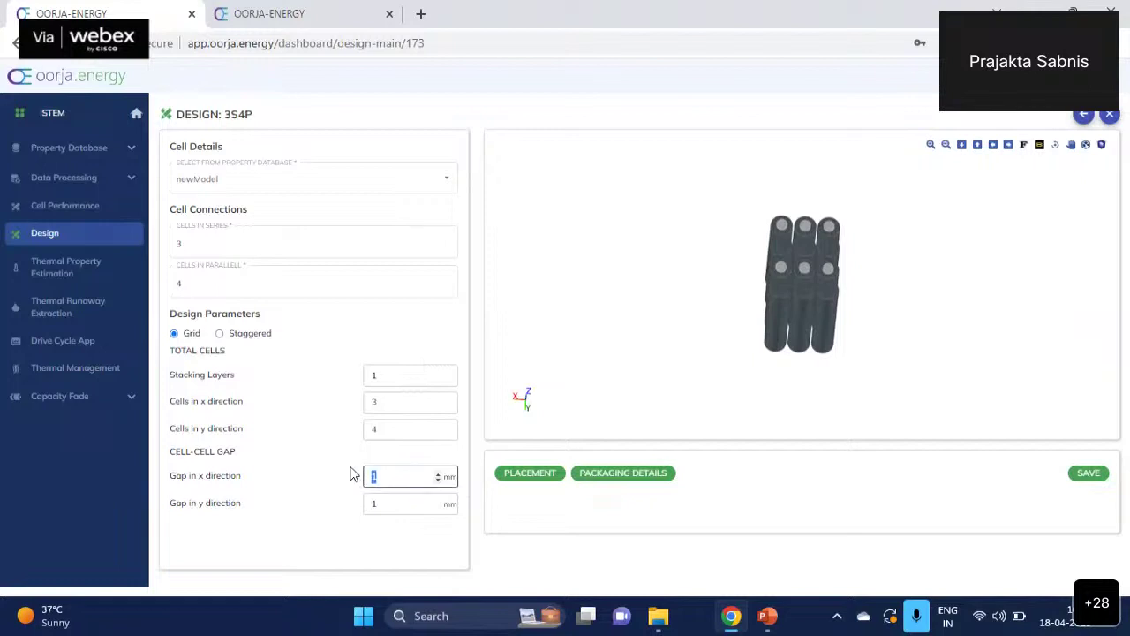
click(770, 358)
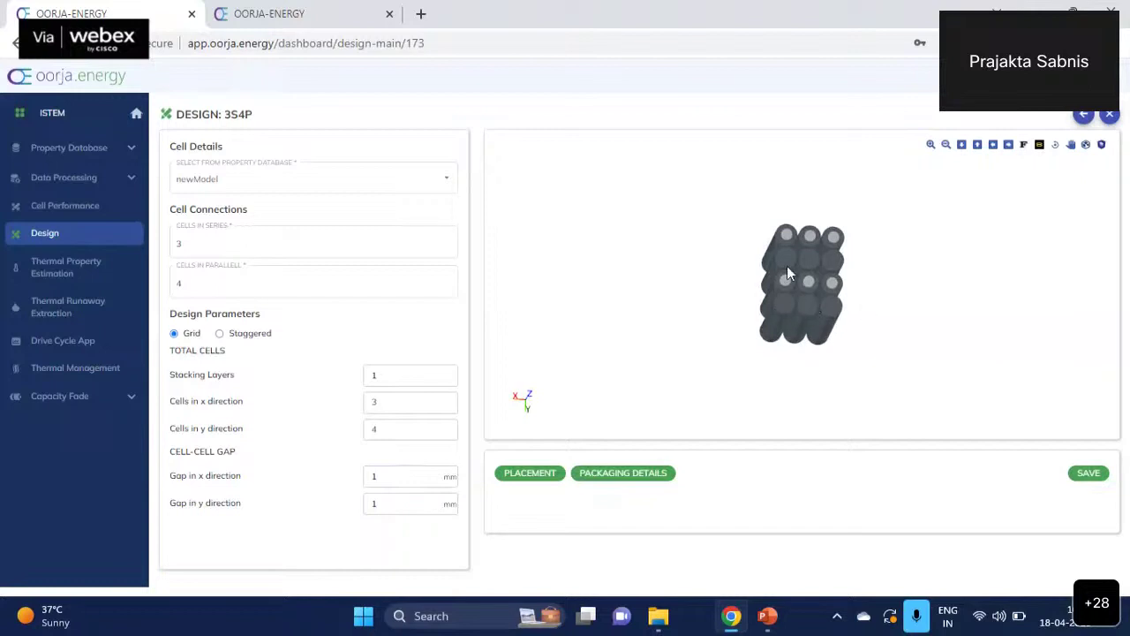
double_click(364, 472)
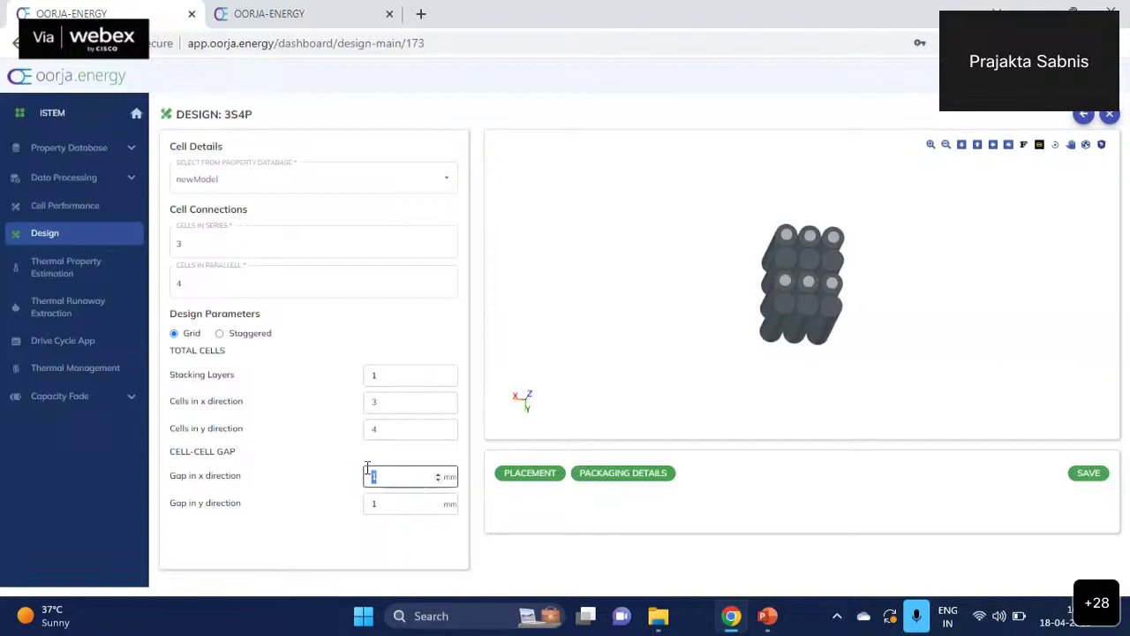
text(5)
double_click(406, 504)
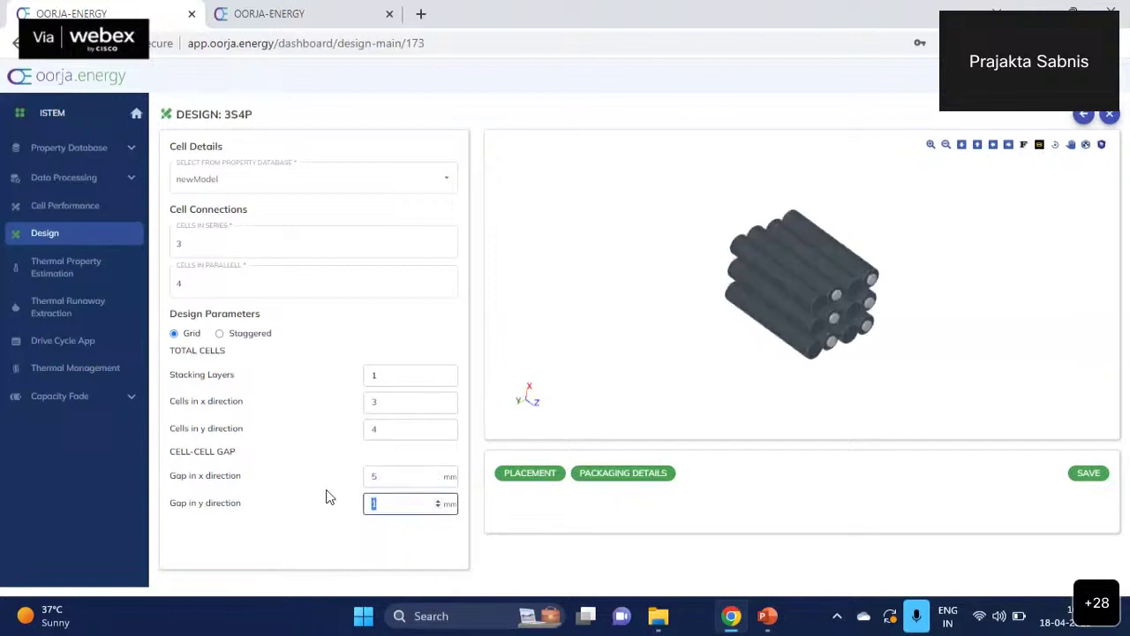
text(5)
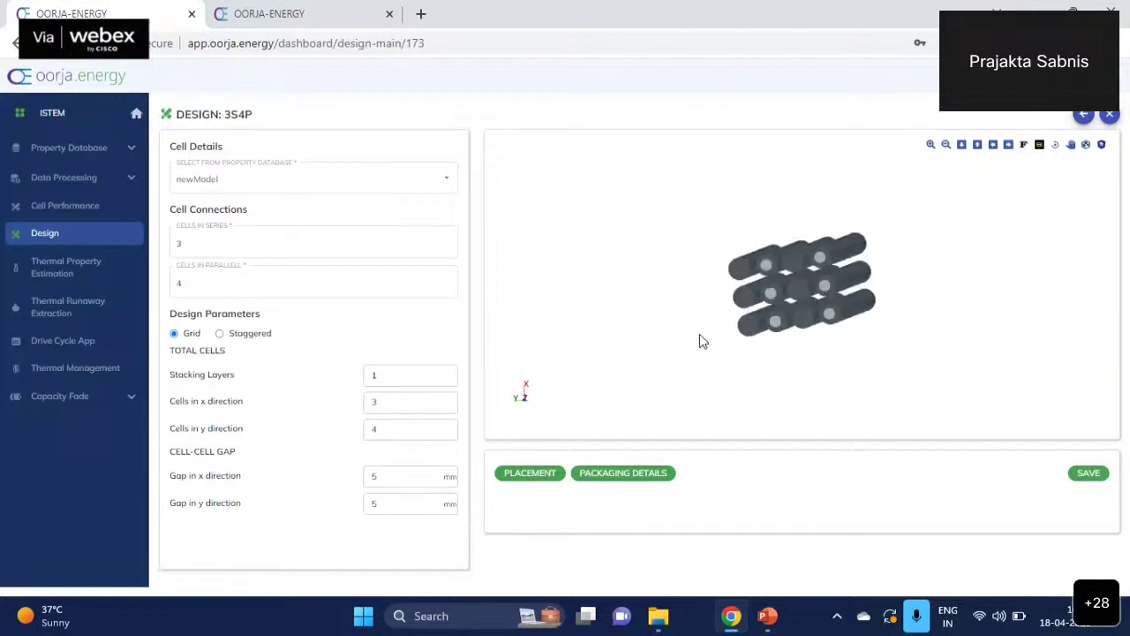
click(625, 472)
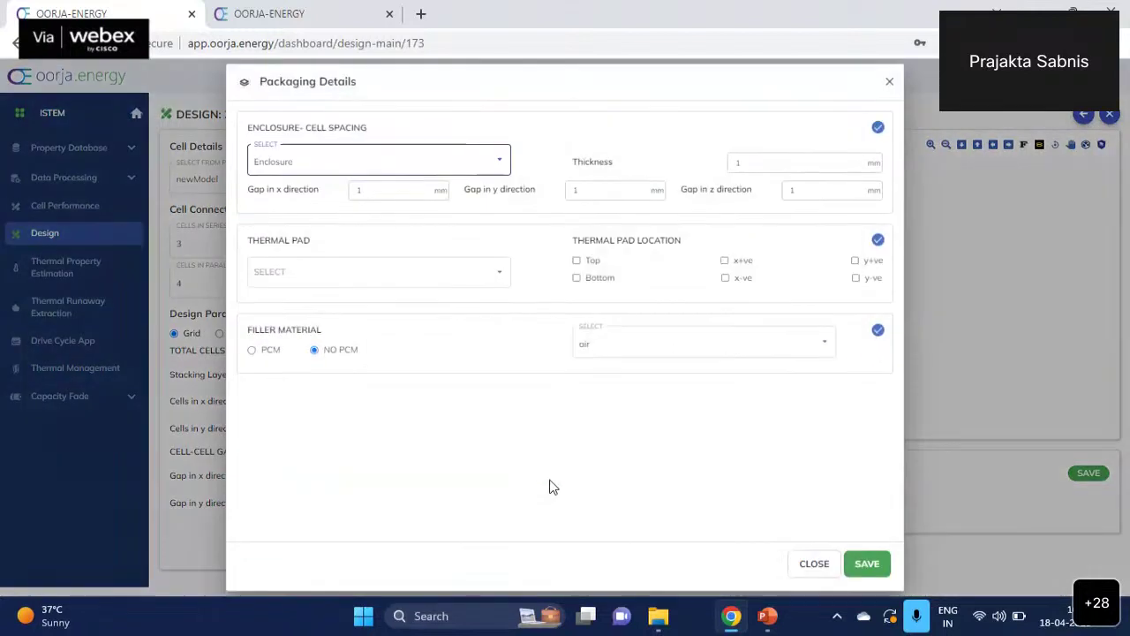
- Keep Enclosure as the packaging type, 10 mm thick, with 5 mm gaps in x, y and z
click(808, 562)
click(625, 473)
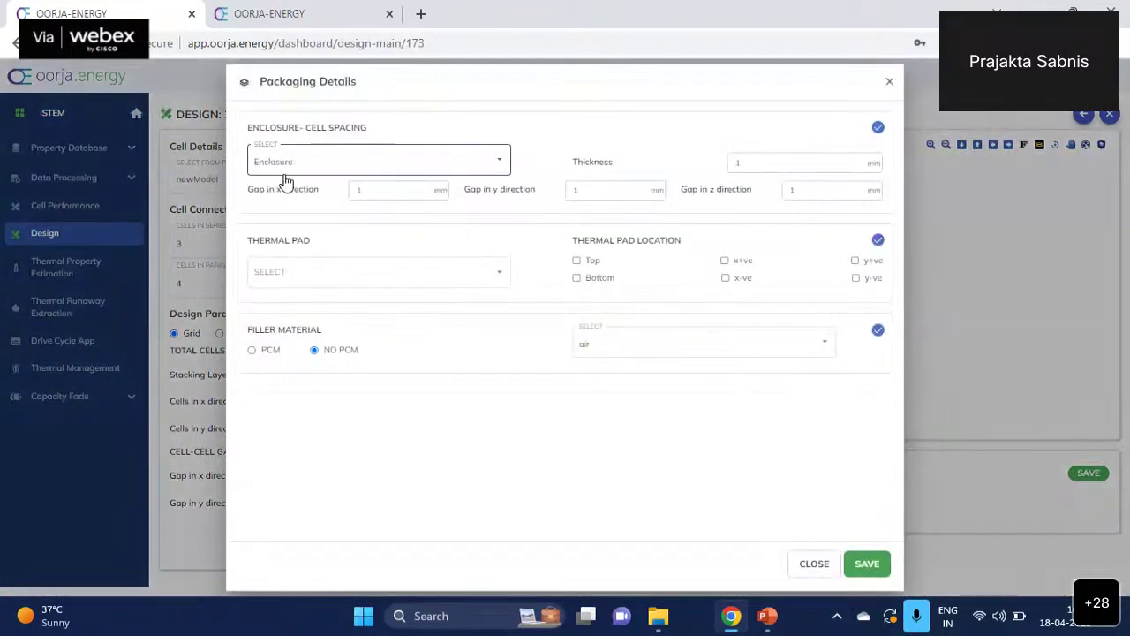
click(502, 168)
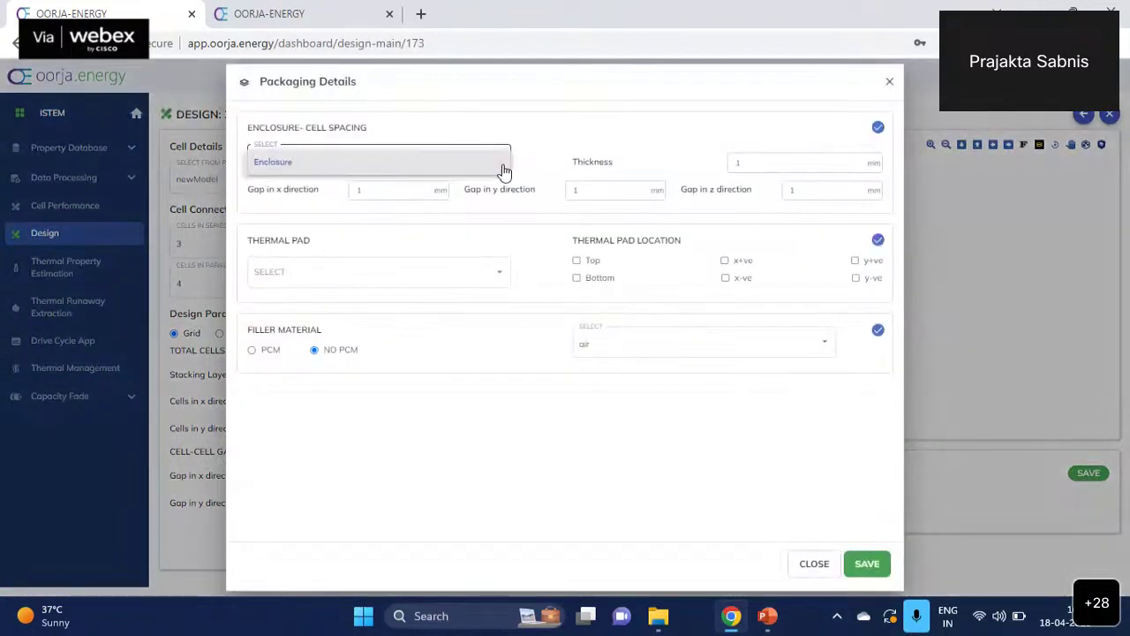
click(580, 174)
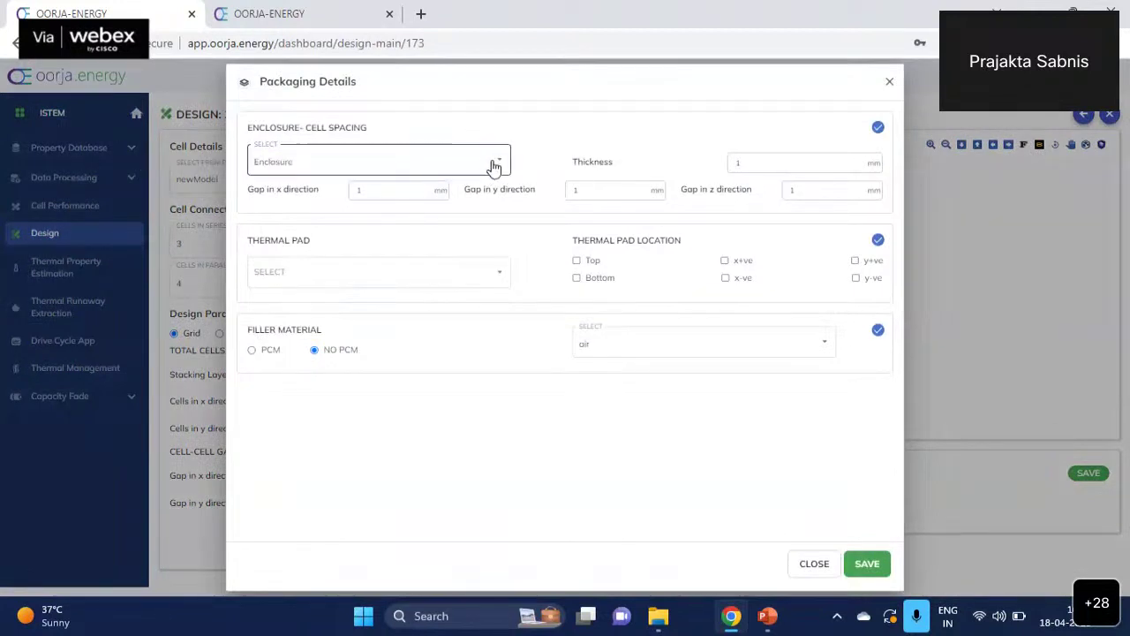
click(762, 163)
text(0)
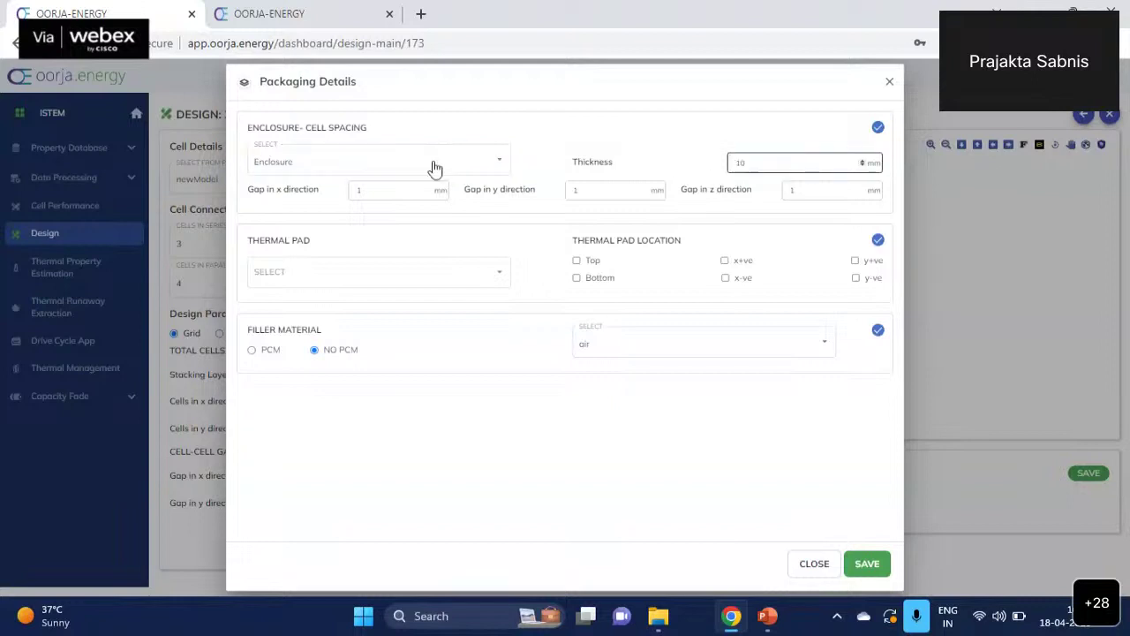
double_click(398, 189)
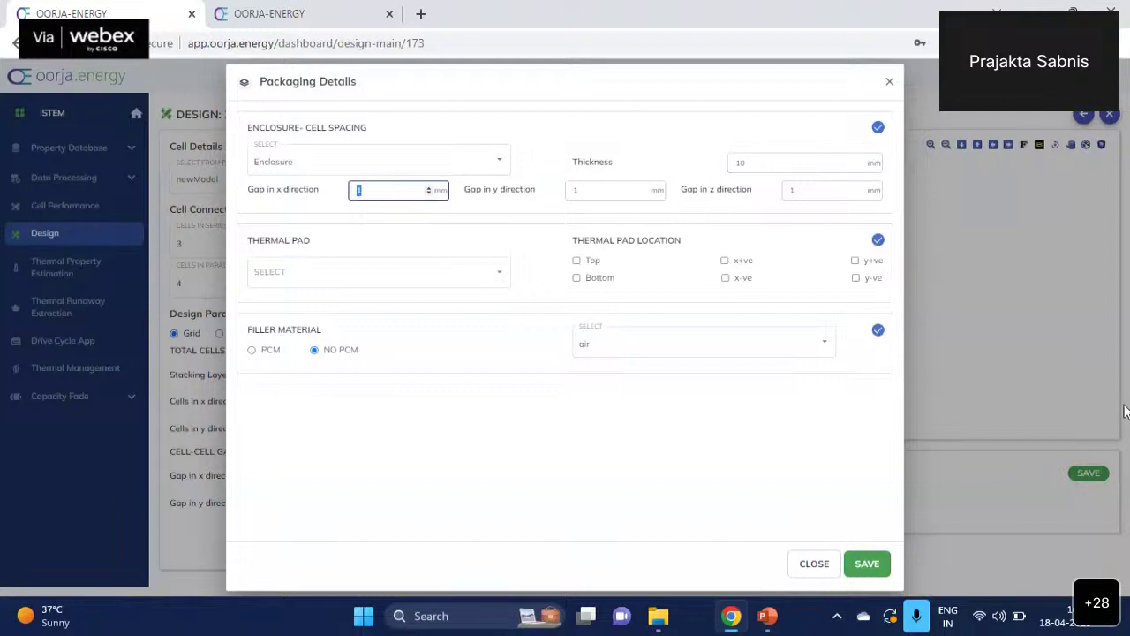
text(5)
key(Tab)
text(5)
key(Tab)
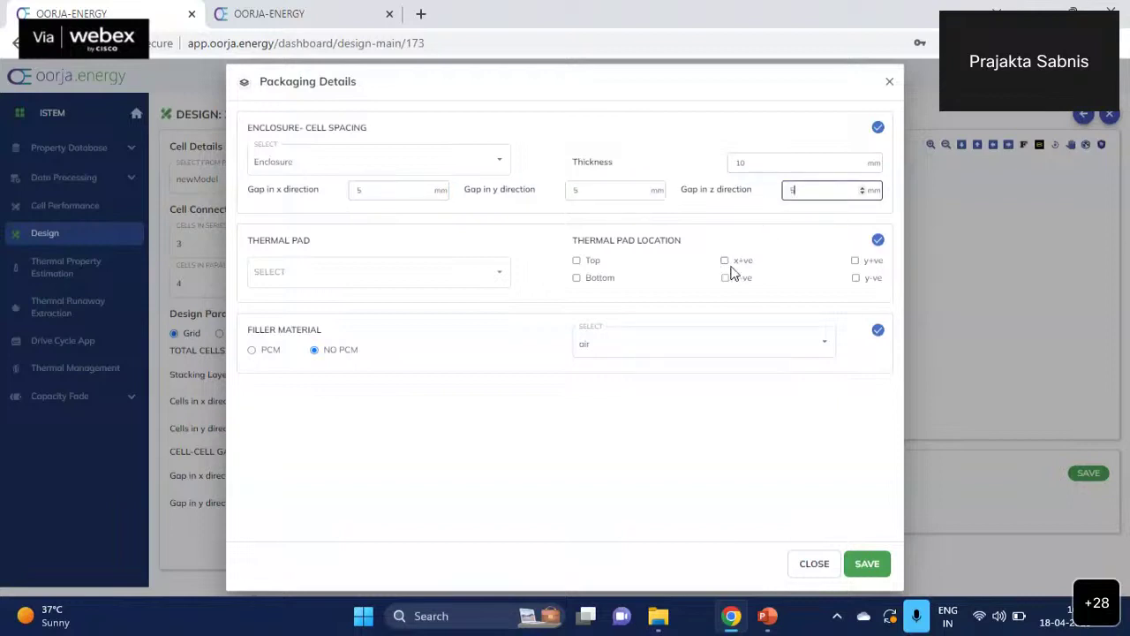
- Apply a TM thermal pad on the top, bottom, x+ve and x-ve sides
click(495, 280)
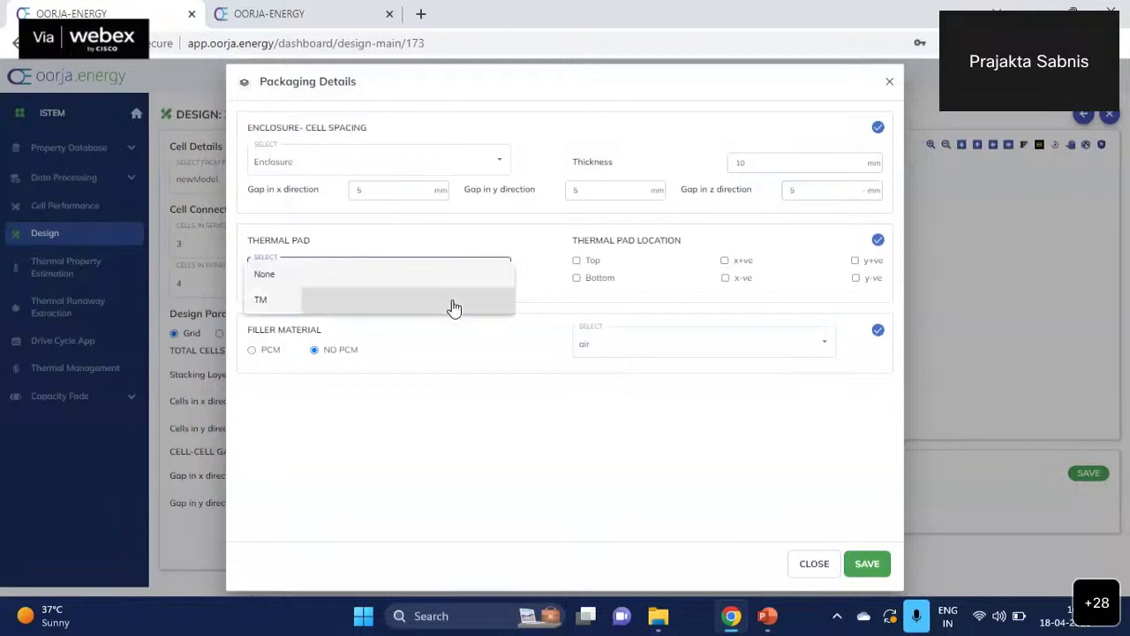
double_click(454, 298)
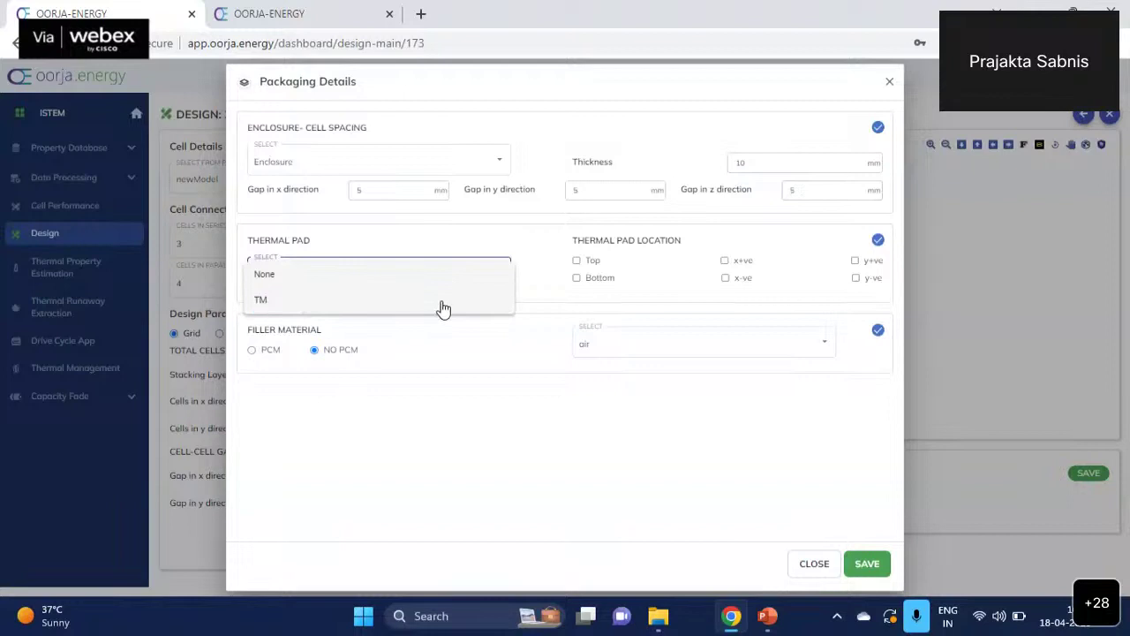
click(442, 307)
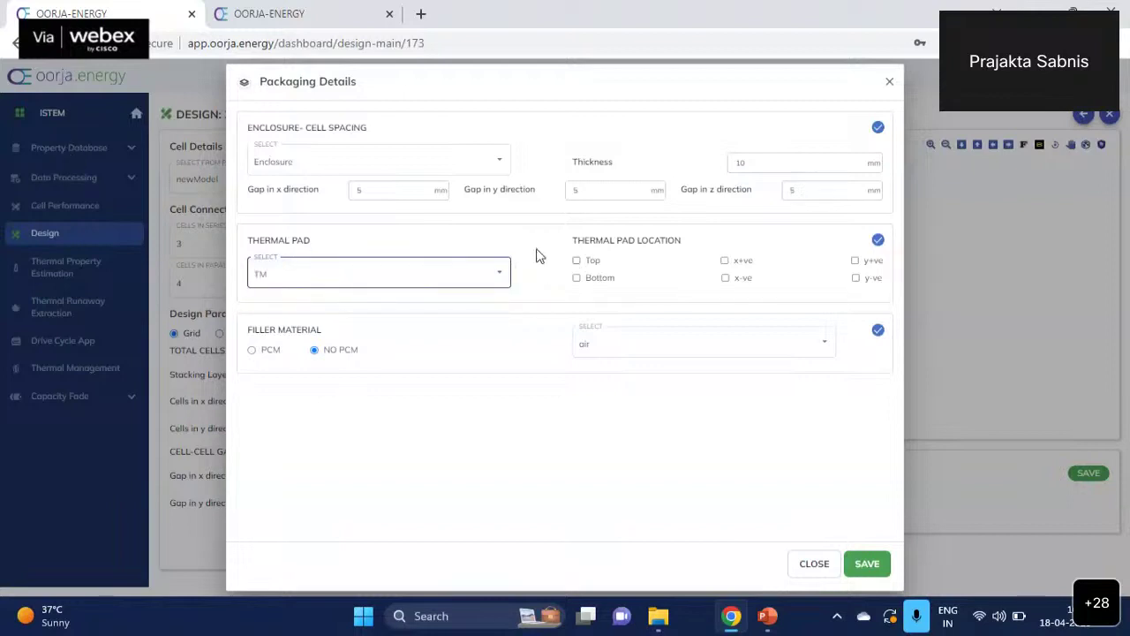
click(579, 261)
click(578, 279)
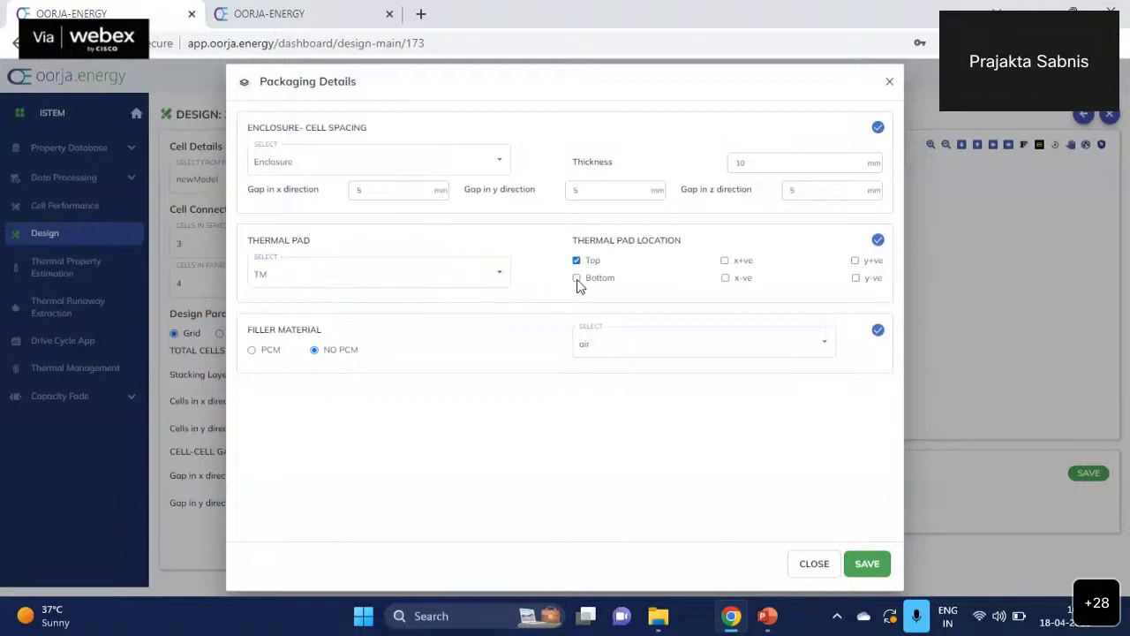
click(725, 261)
click(726, 278)
- Choose air as the non-PCM filler material and save the packaging details
click(251, 350)
click(650, 343)
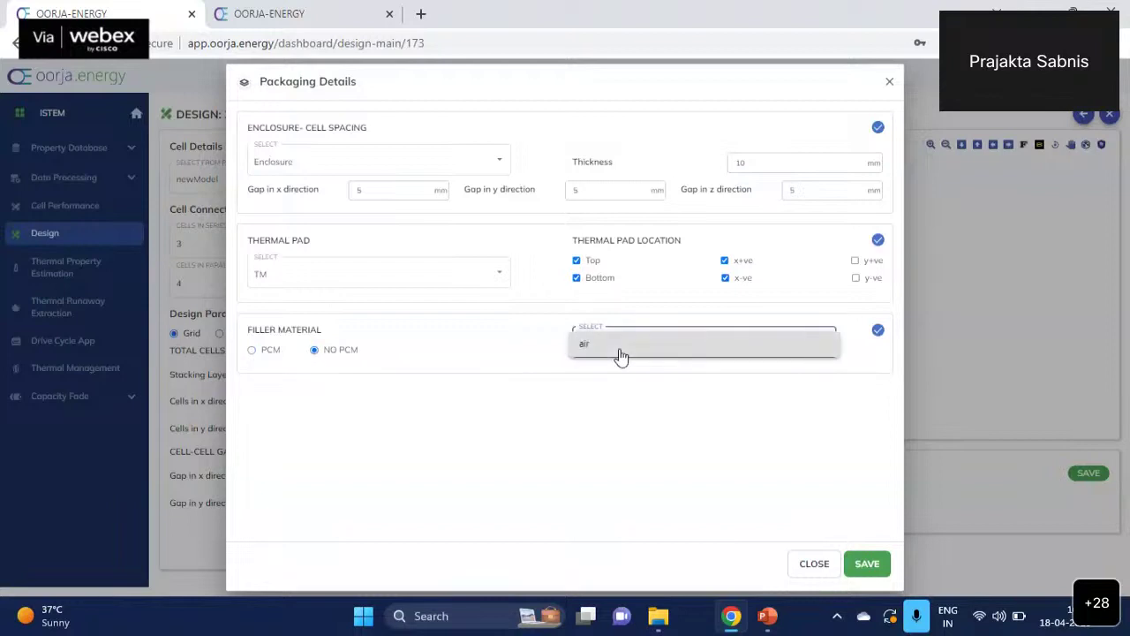
click(583, 346)
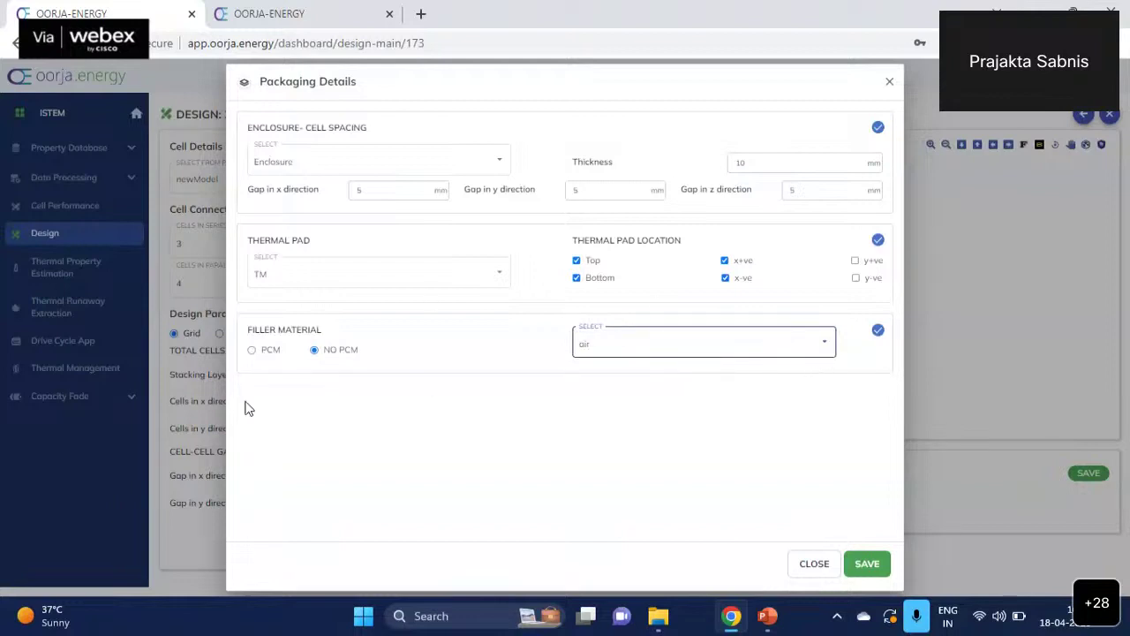
click(876, 570)
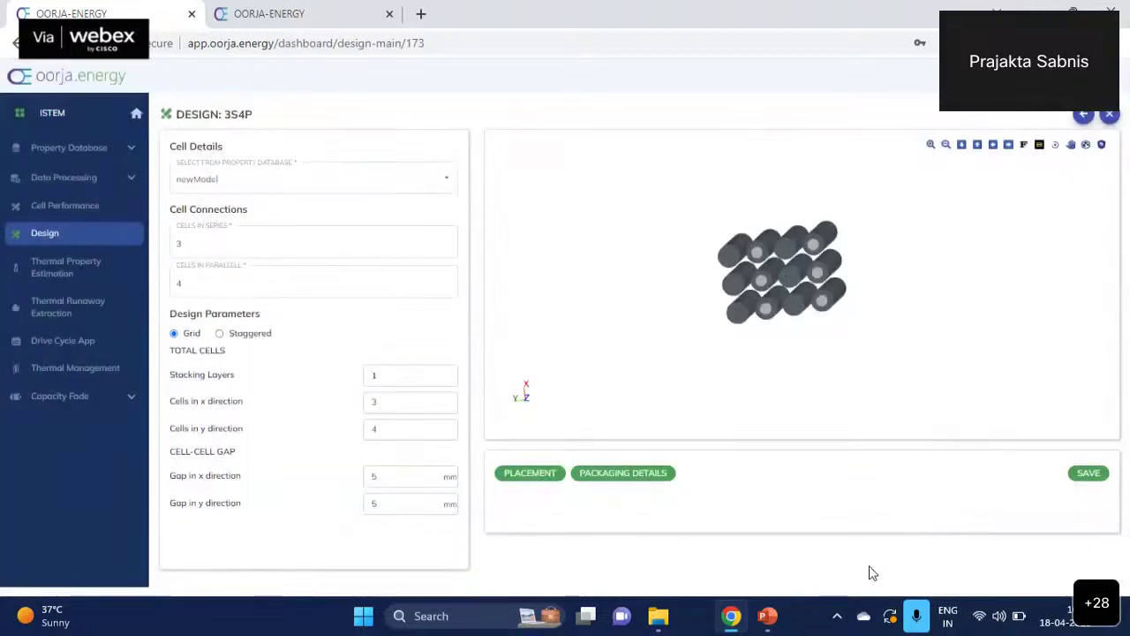
- Raise stacking layers to 2 and reopen Packaging Details, now showing a 1 mm insulation layer
click(451, 373)
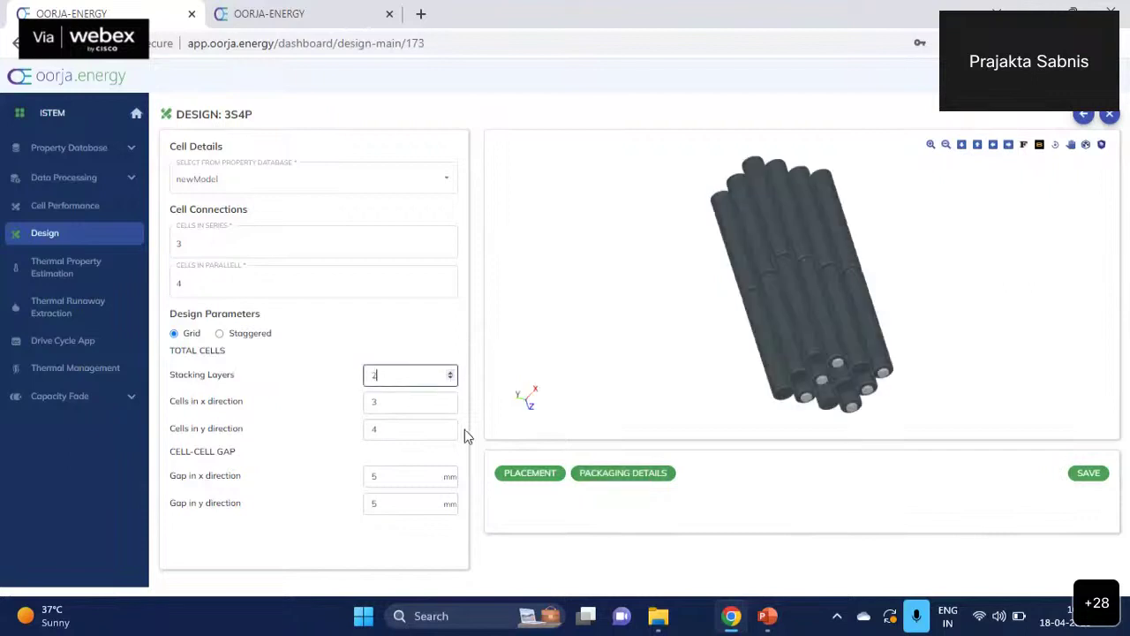
click(603, 475)
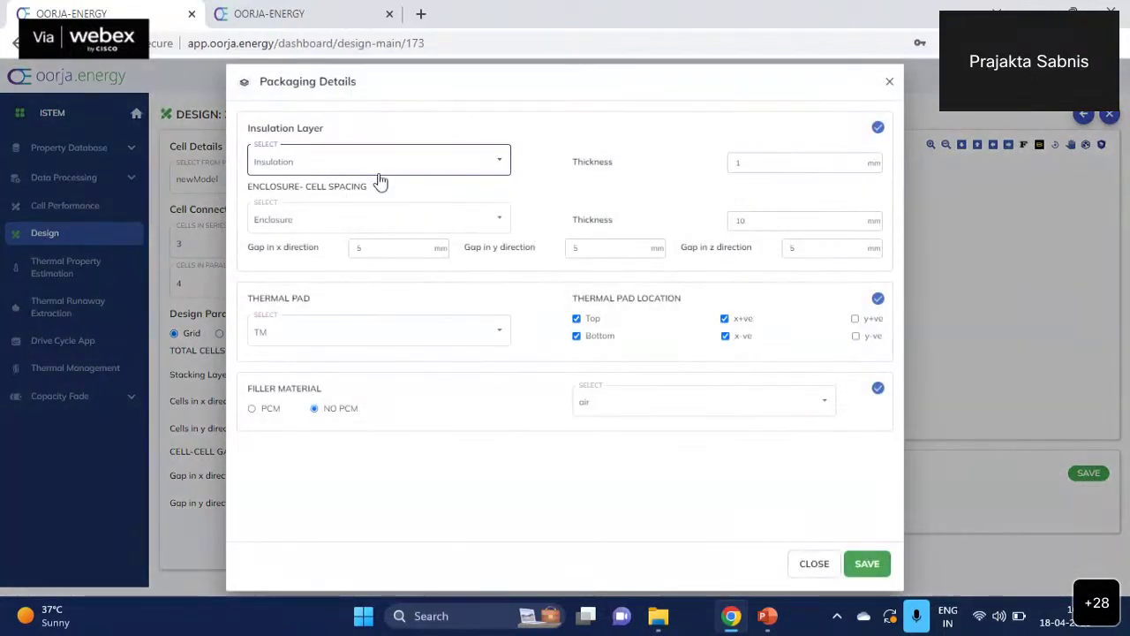
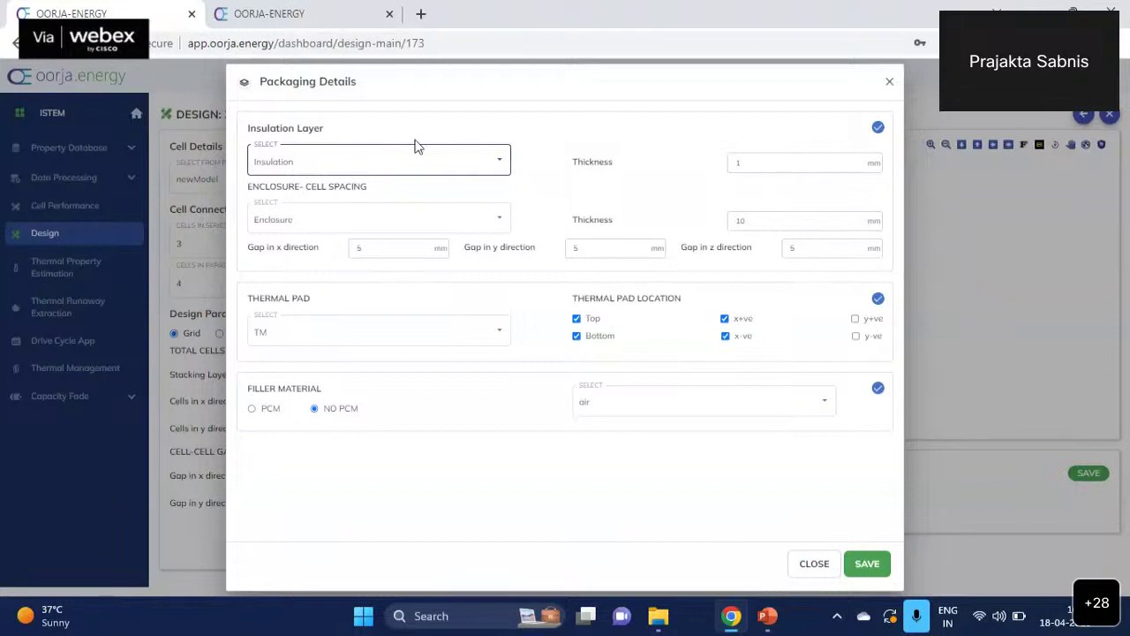
- Close the packaging details, set the pack to 1 stacking layer, and save the design
click(456, 167)
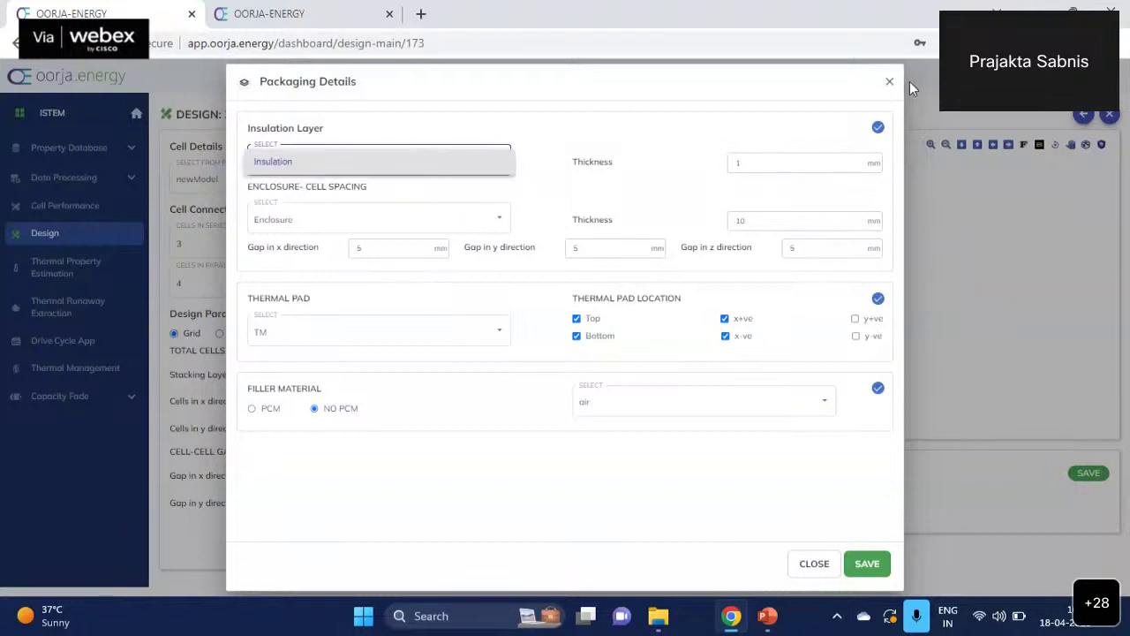
click(800, 567)
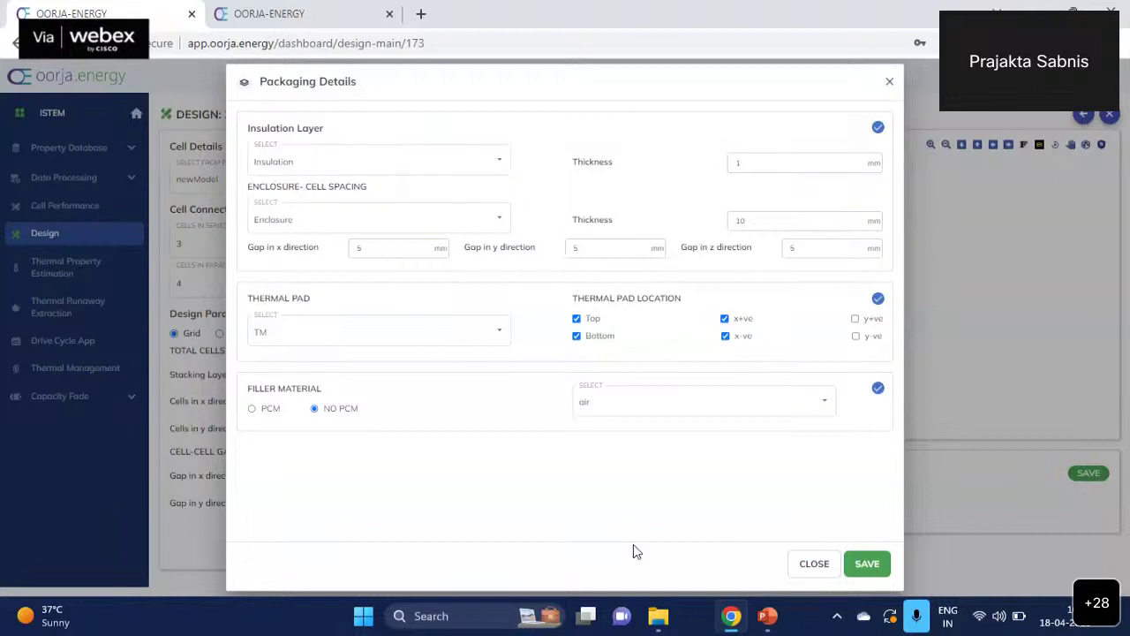
click(450, 378)
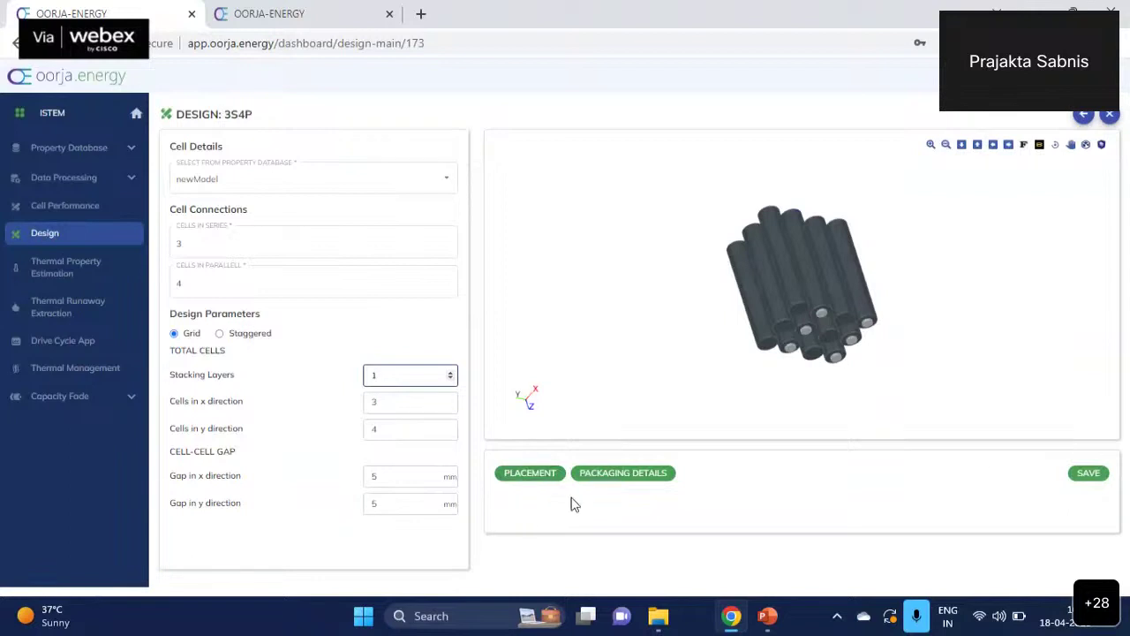
click(1089, 474)
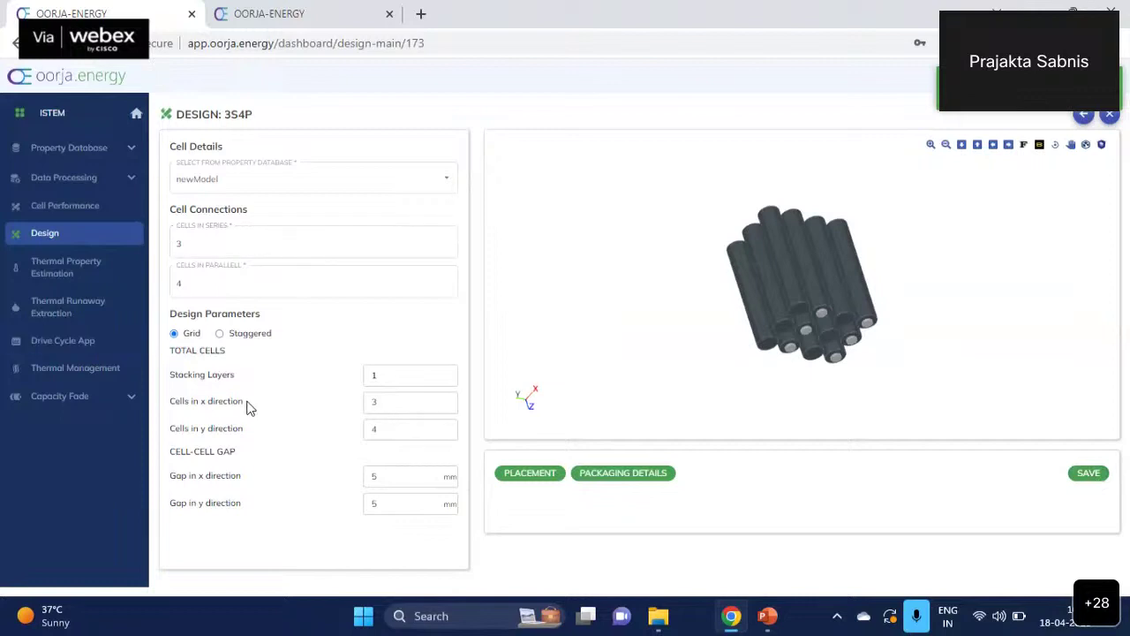
- Rotate the 3D pack view to inspect the cell ends, then return to the Design models list
drag(789, 262, 786, 335)
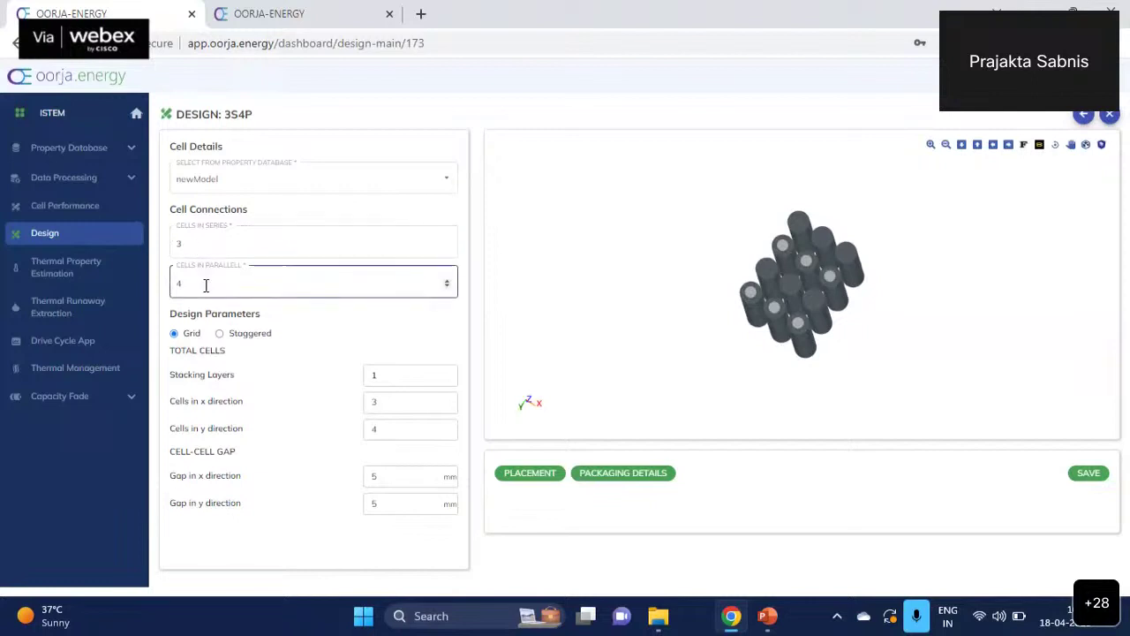
drag(903, 320, 1063, 317)
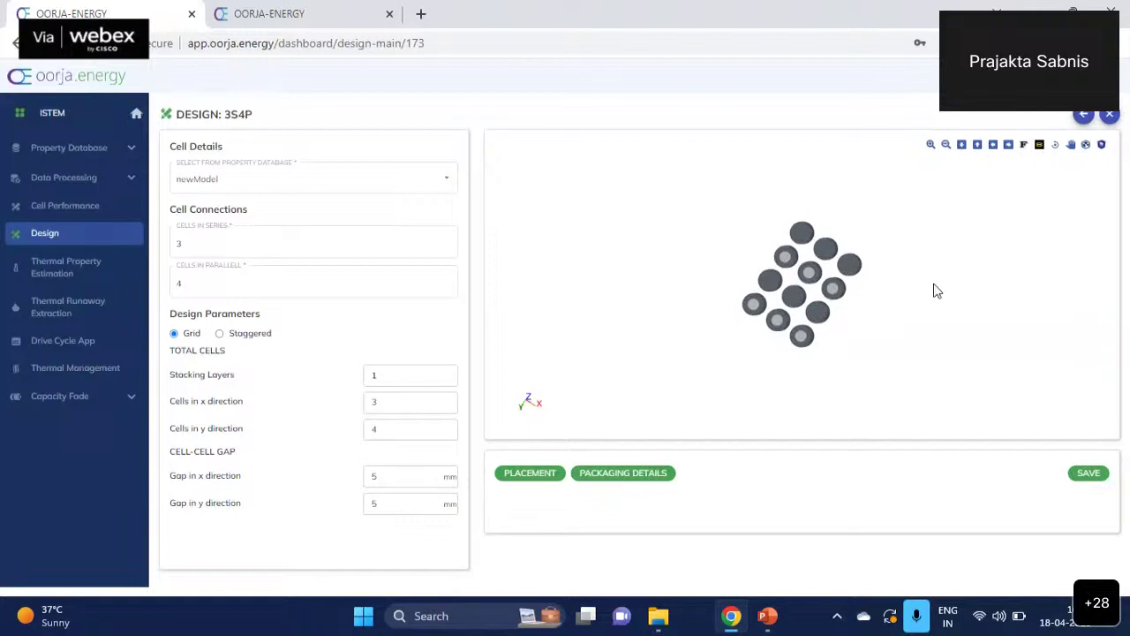
click(72, 237)
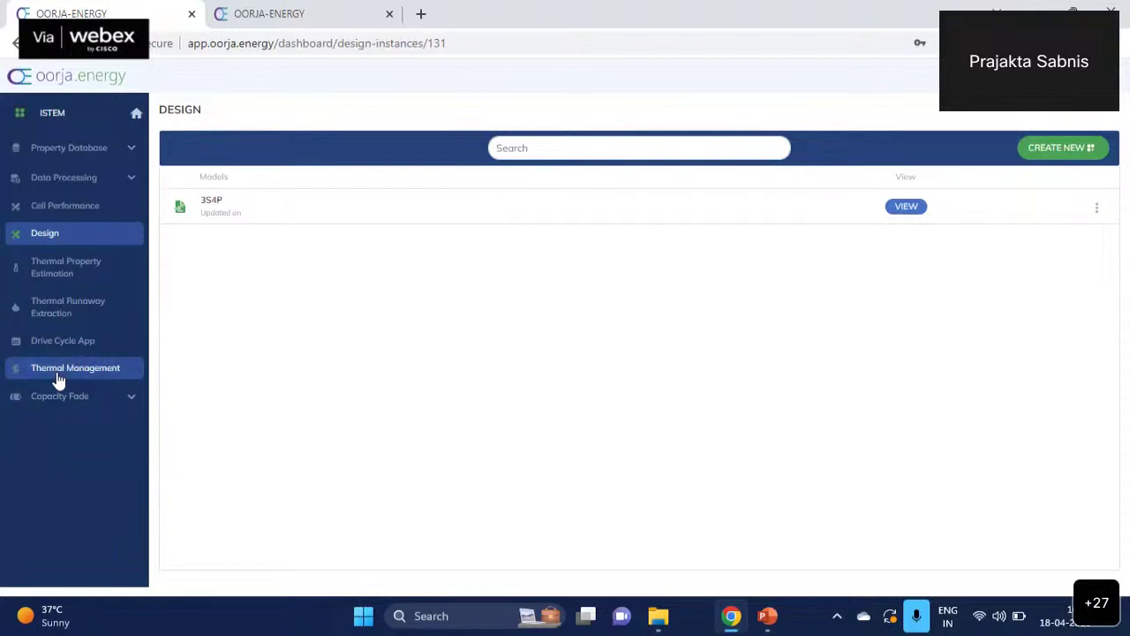
- Create a new thermal property estimation named 'TPE1'
click(82, 281)
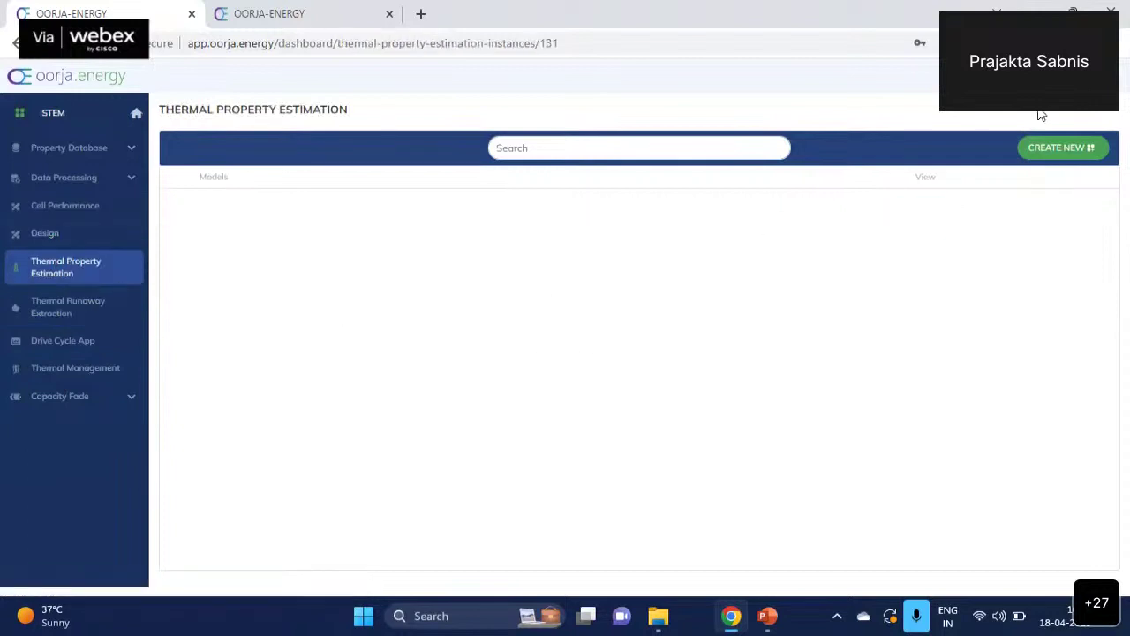
click(1066, 151)
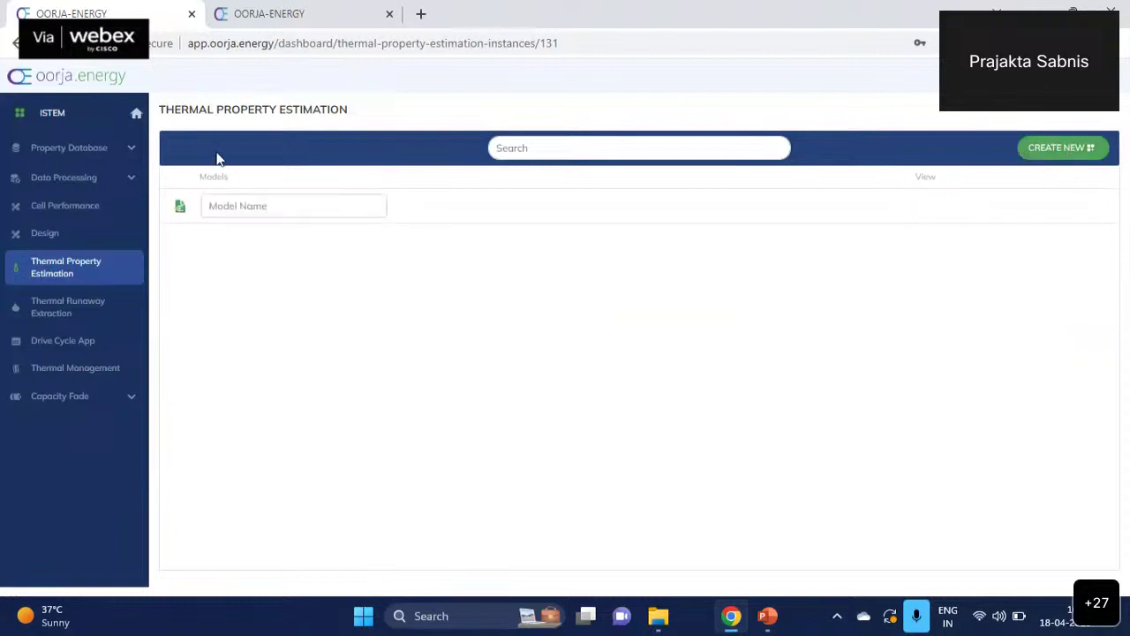
click(288, 204)
text(TPE)
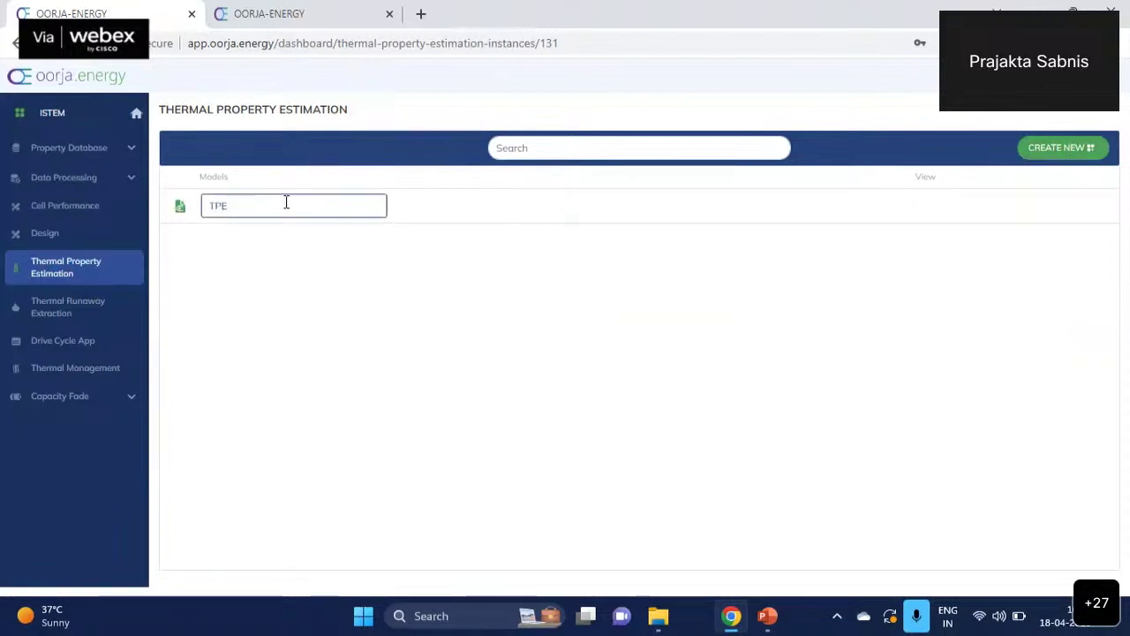
text(1)
key(Return)
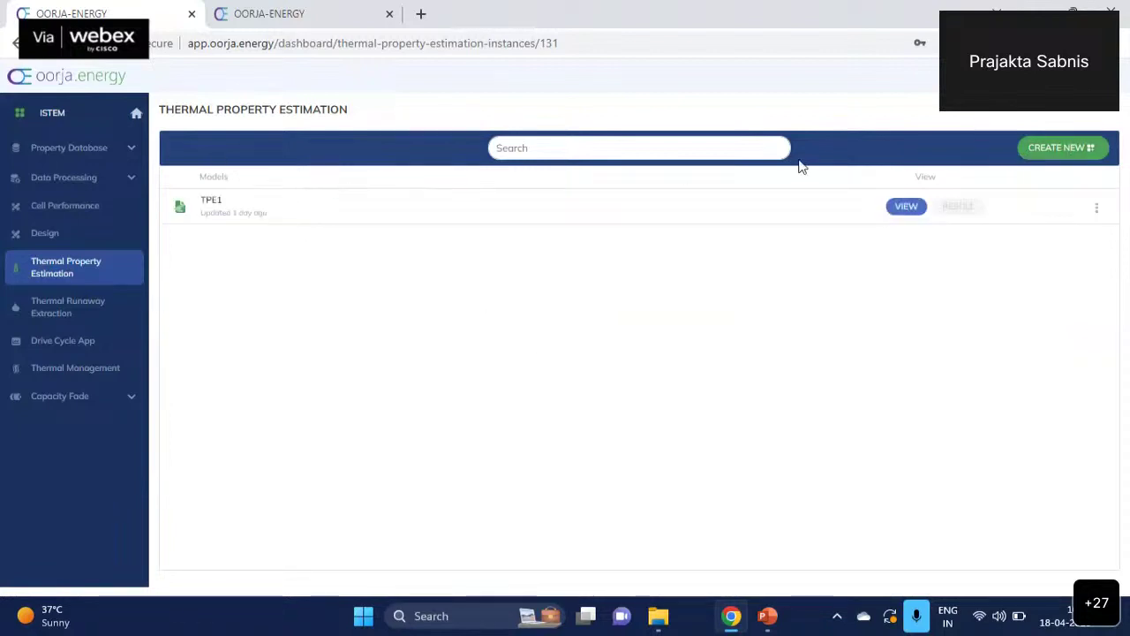
- In TPE1, select cell newModel and cellT measured temperatures, leaving internal resistance upload off
click(907, 208)
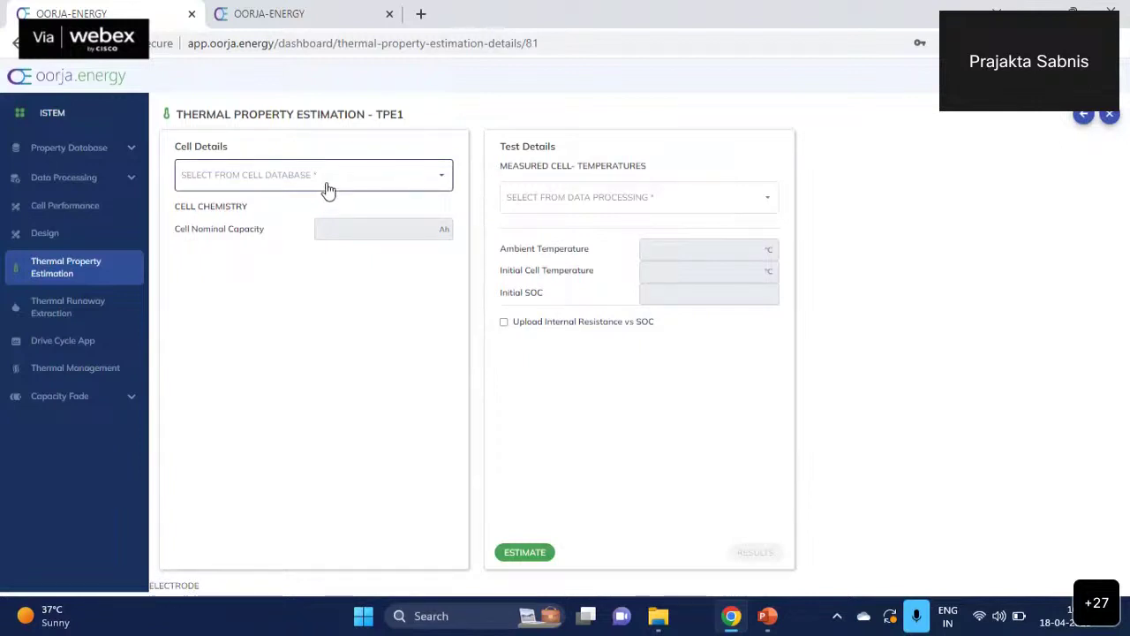
click(327, 190)
click(285, 207)
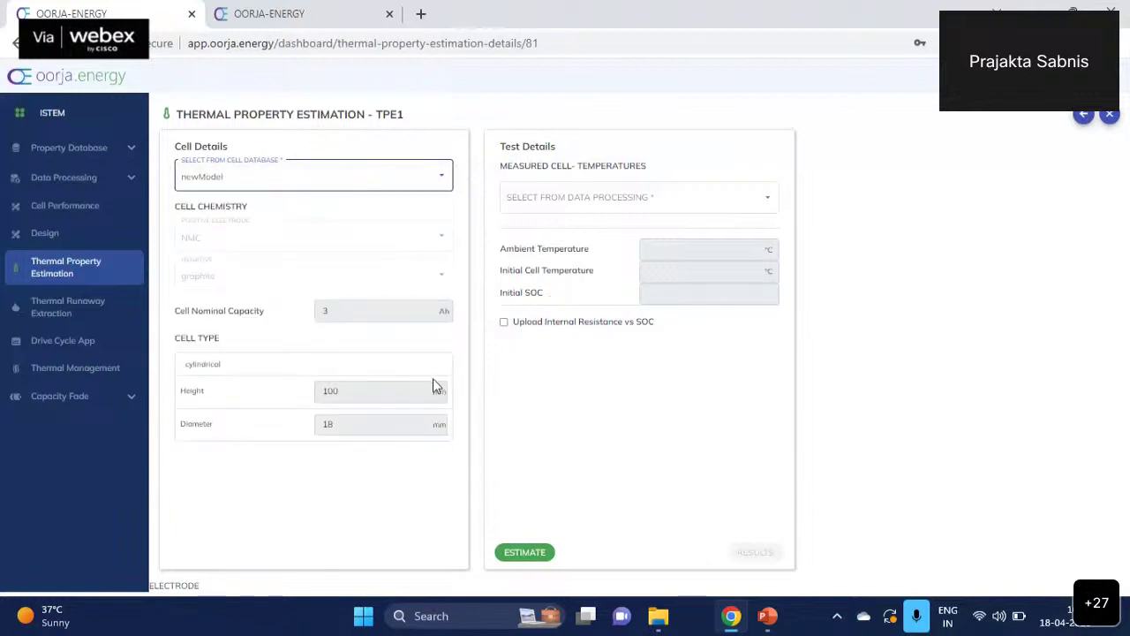
click(587, 210)
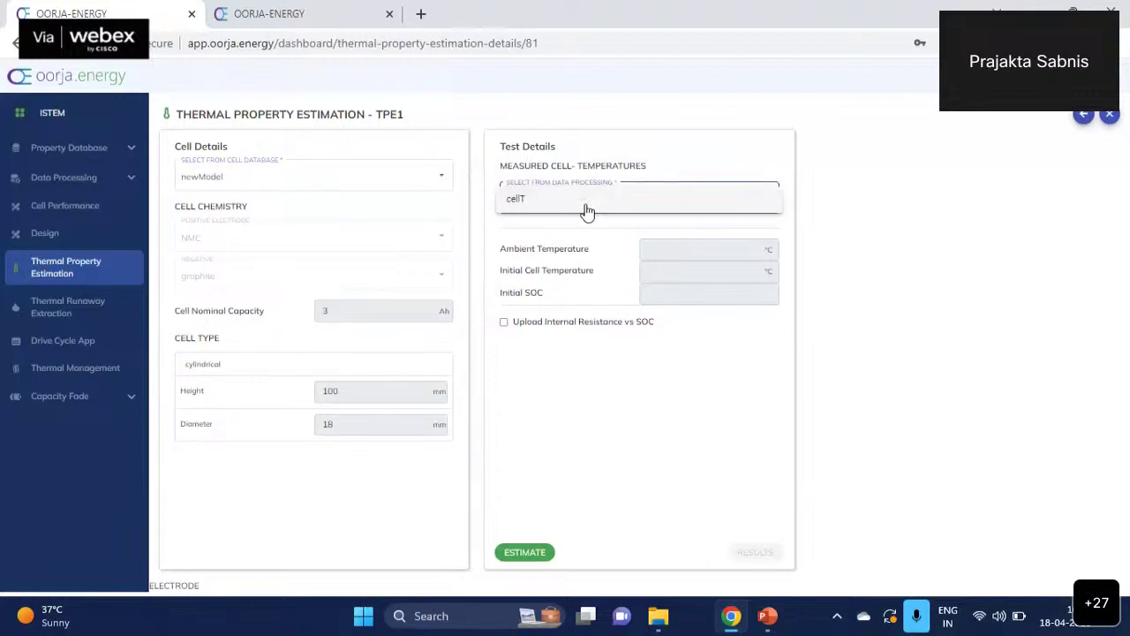
click(587, 208)
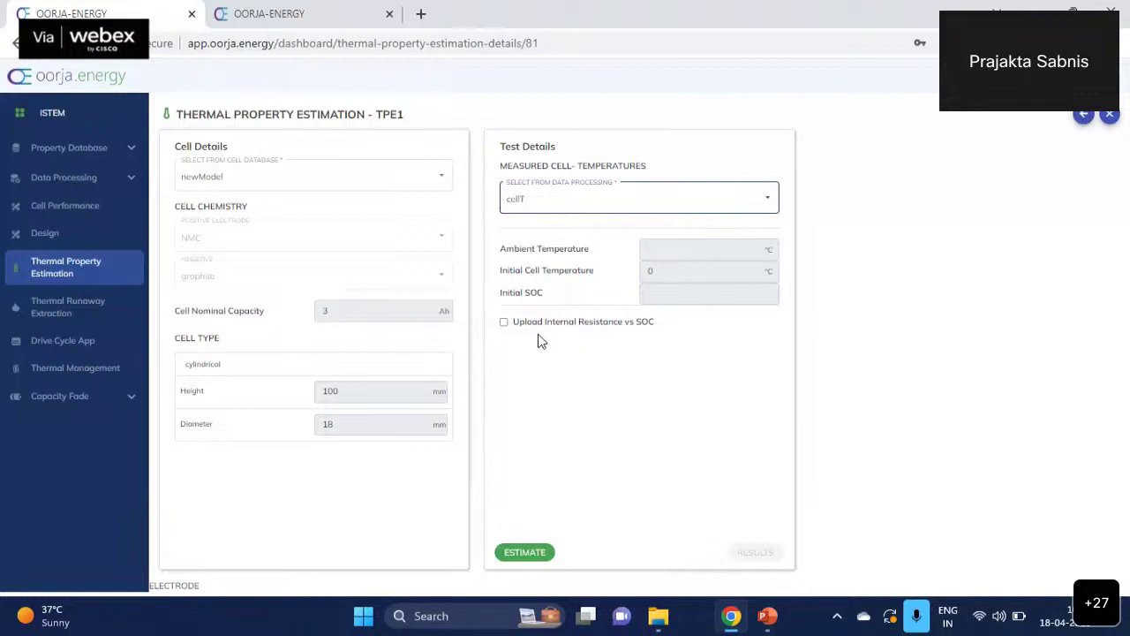
click(504, 322)
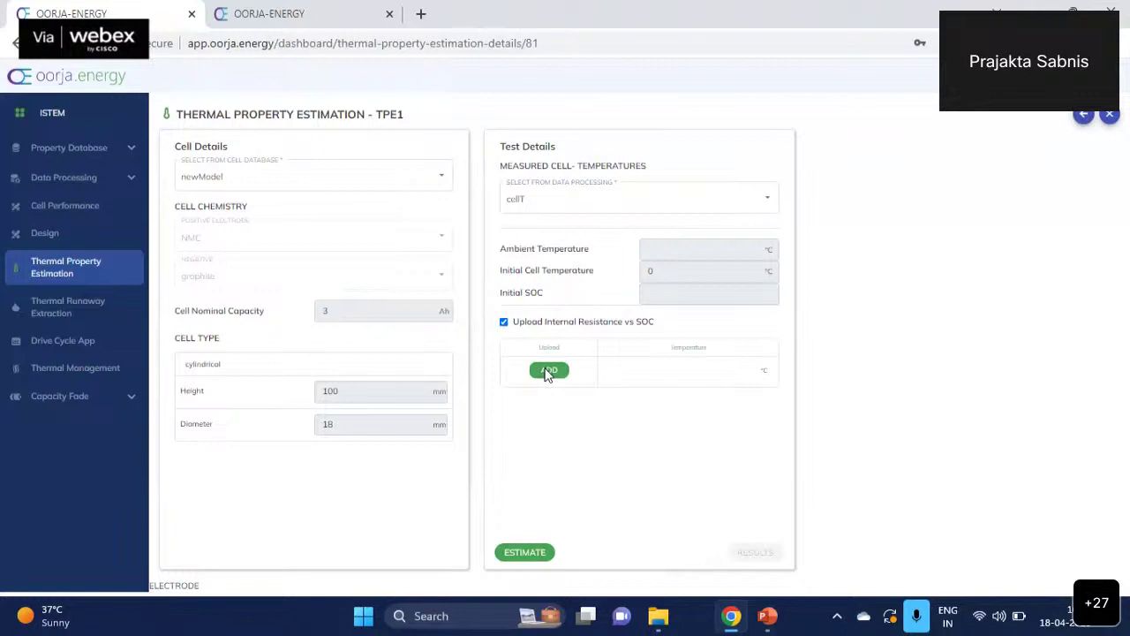
click(504, 322)
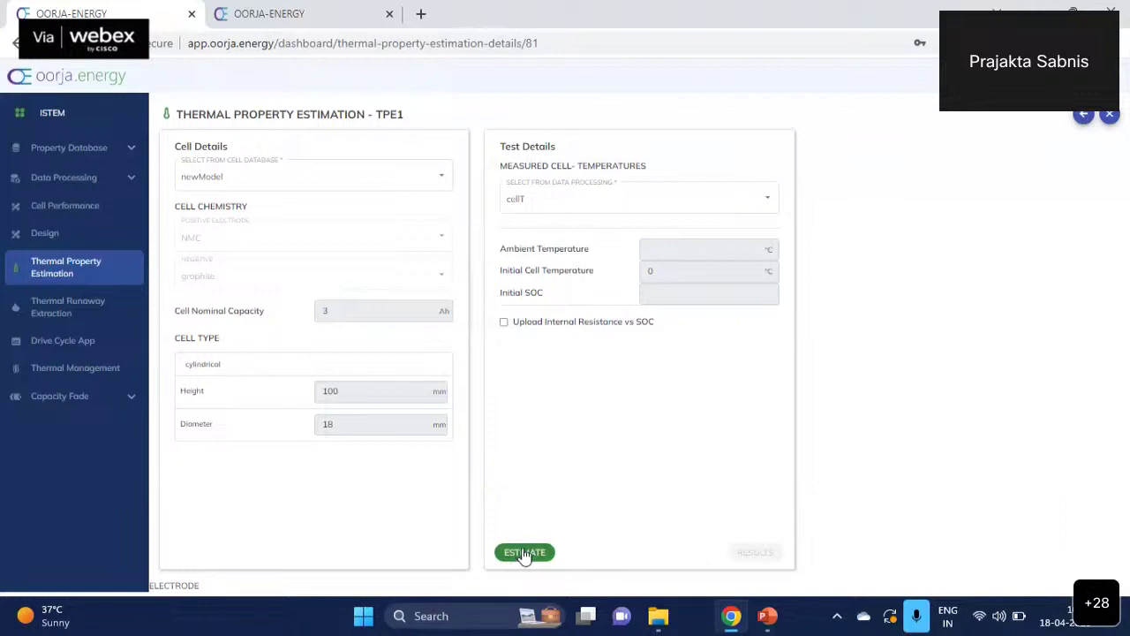
- Return to the spaces list and open the SAMSUNG 320 space
click(44, 147)
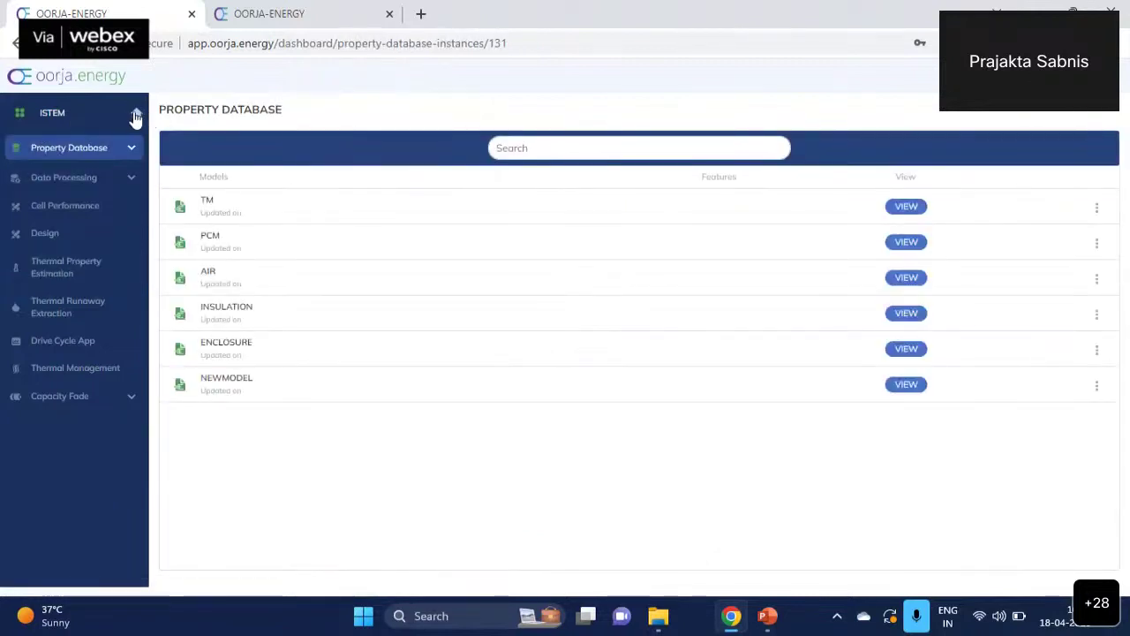
click(134, 116)
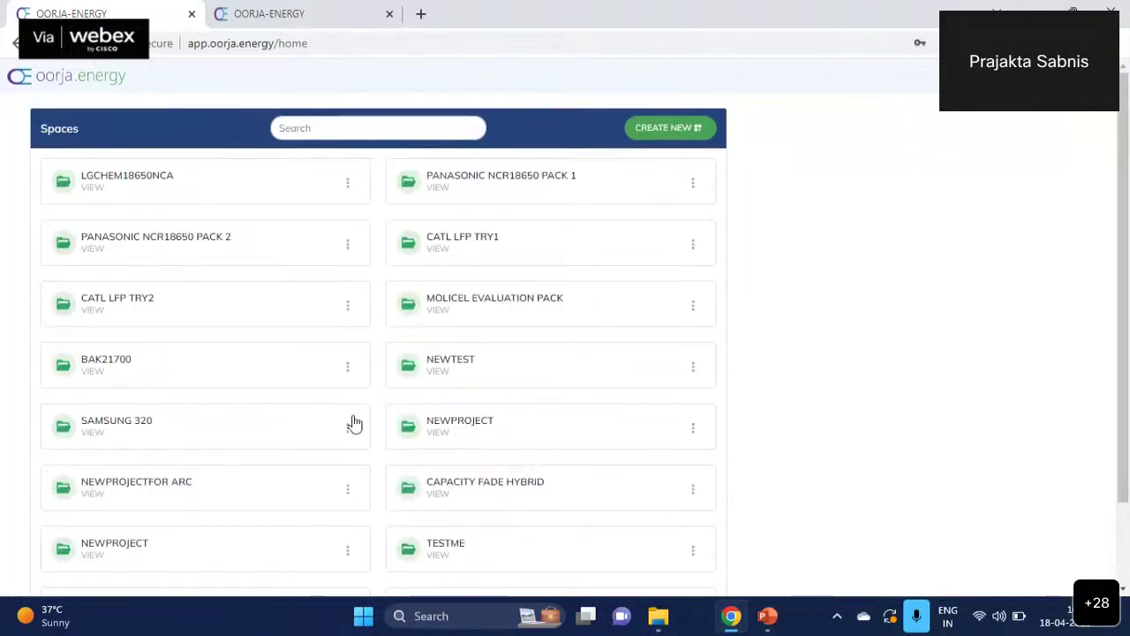
click(350, 431)
click(358, 455)
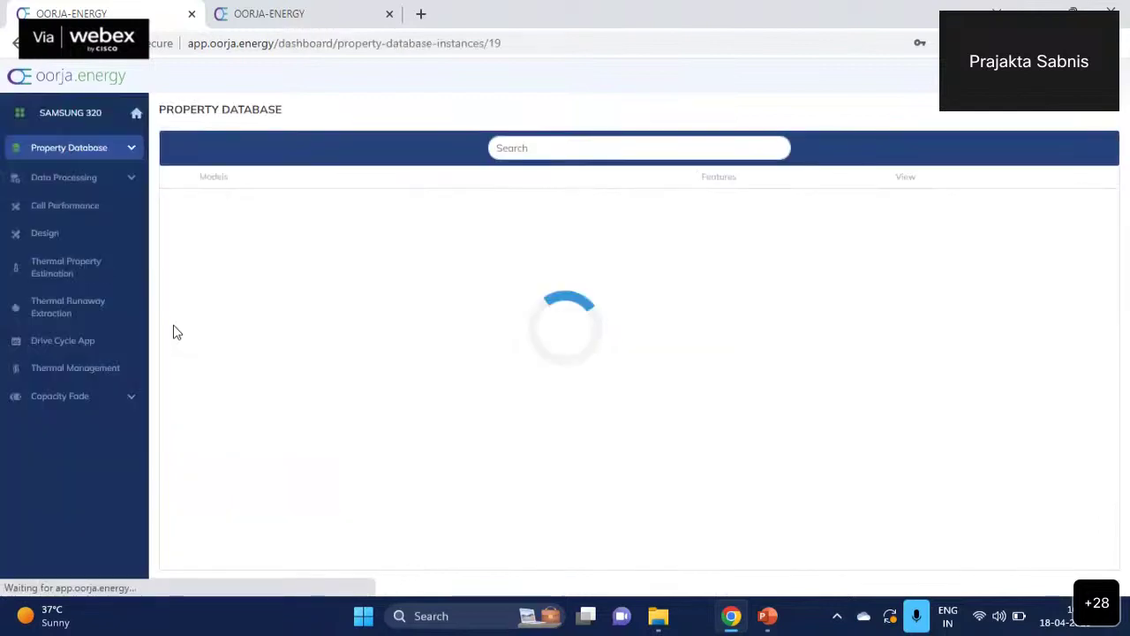
- Show TPE2_18650 results: radial 1.097, axial 4.848 W/m-K, specific heat 1205.86 J/kg K
click(35, 369)
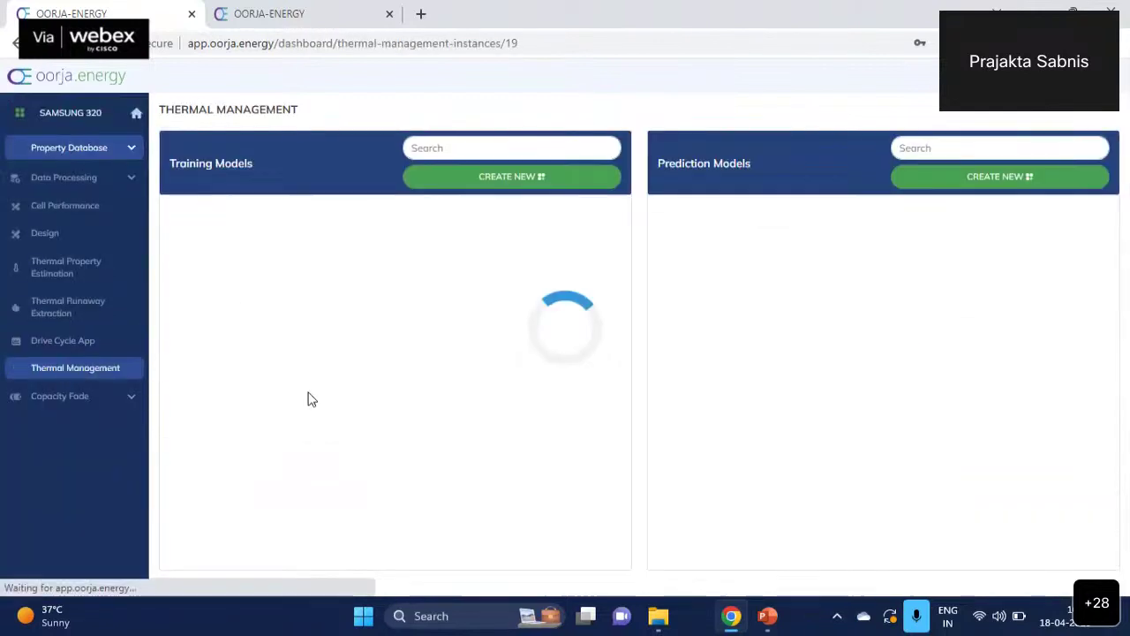
click(75, 270)
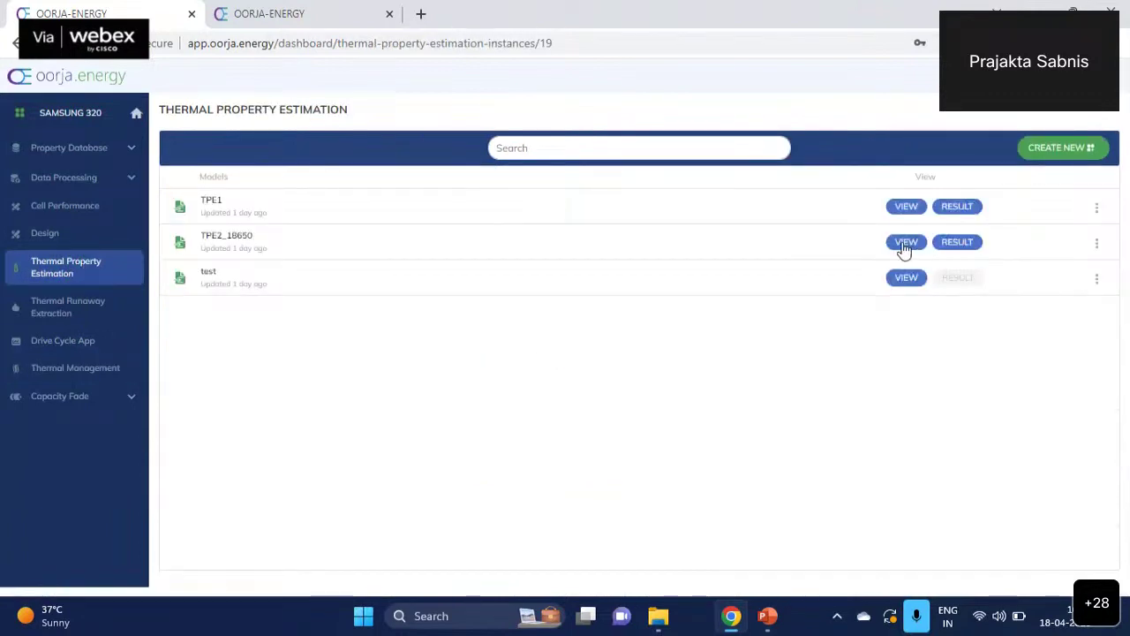
click(905, 243)
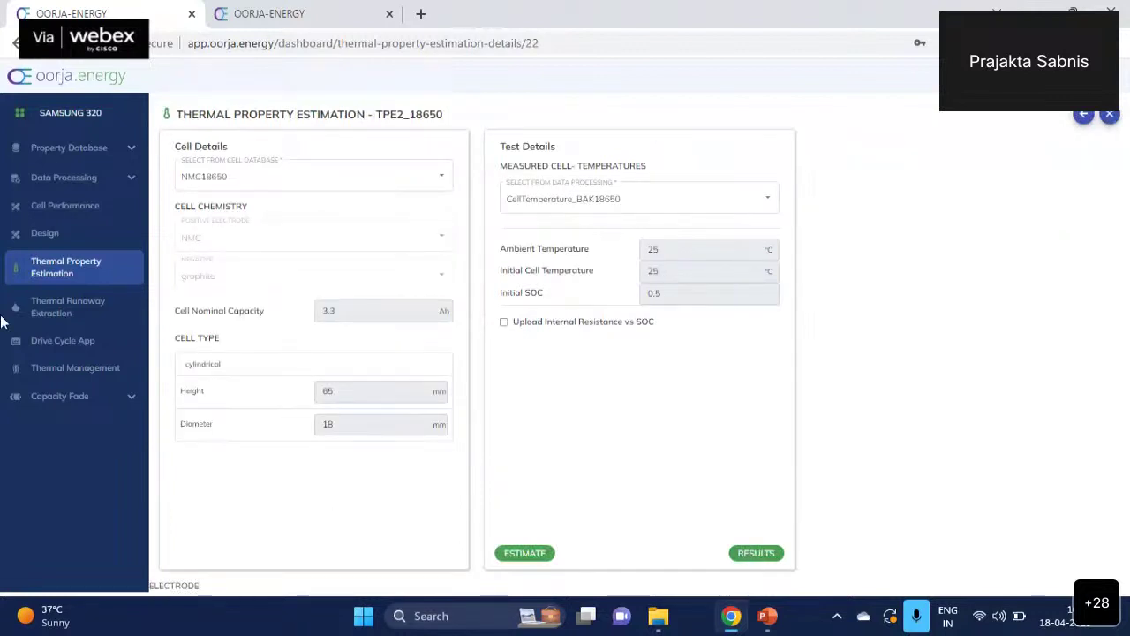
click(71, 278)
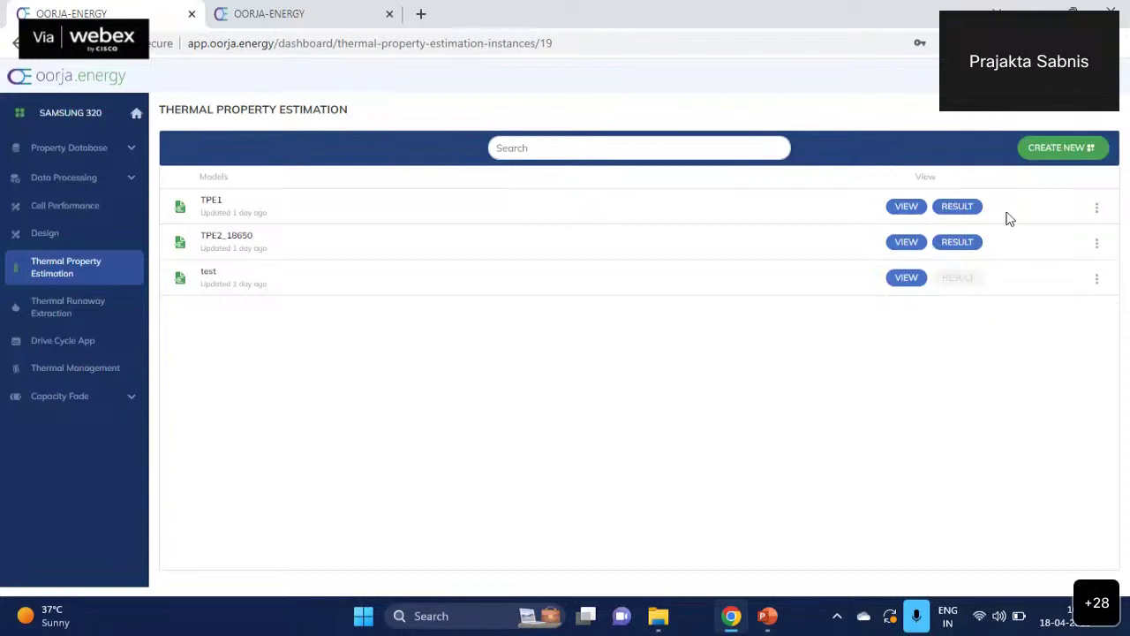
click(966, 244)
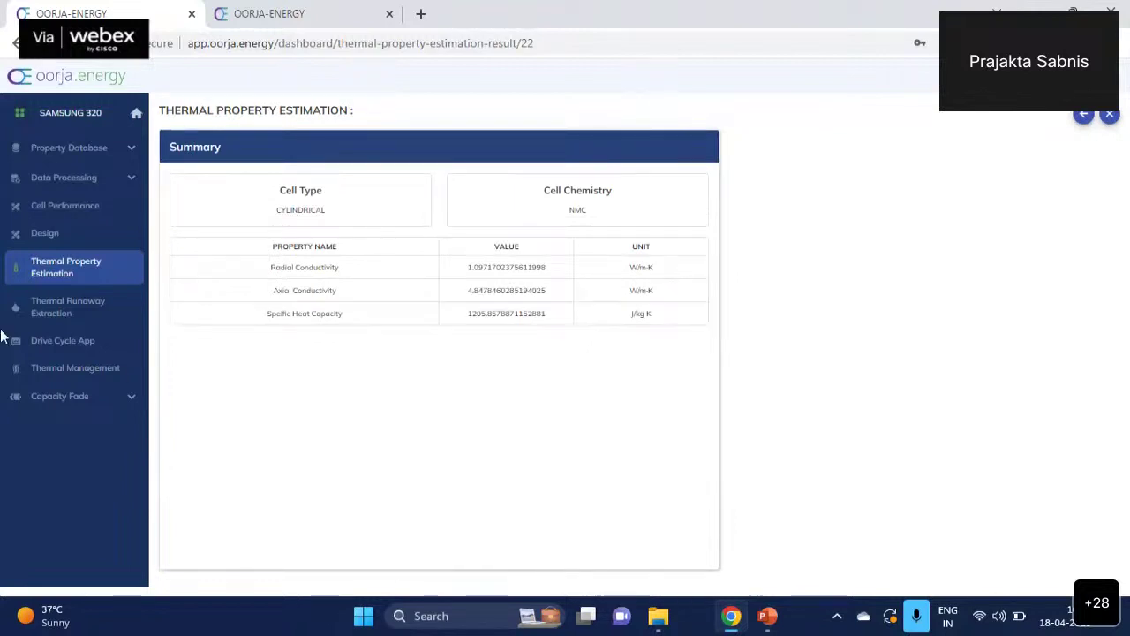
- Open the NMC18650 cell from the cell property models
click(40, 147)
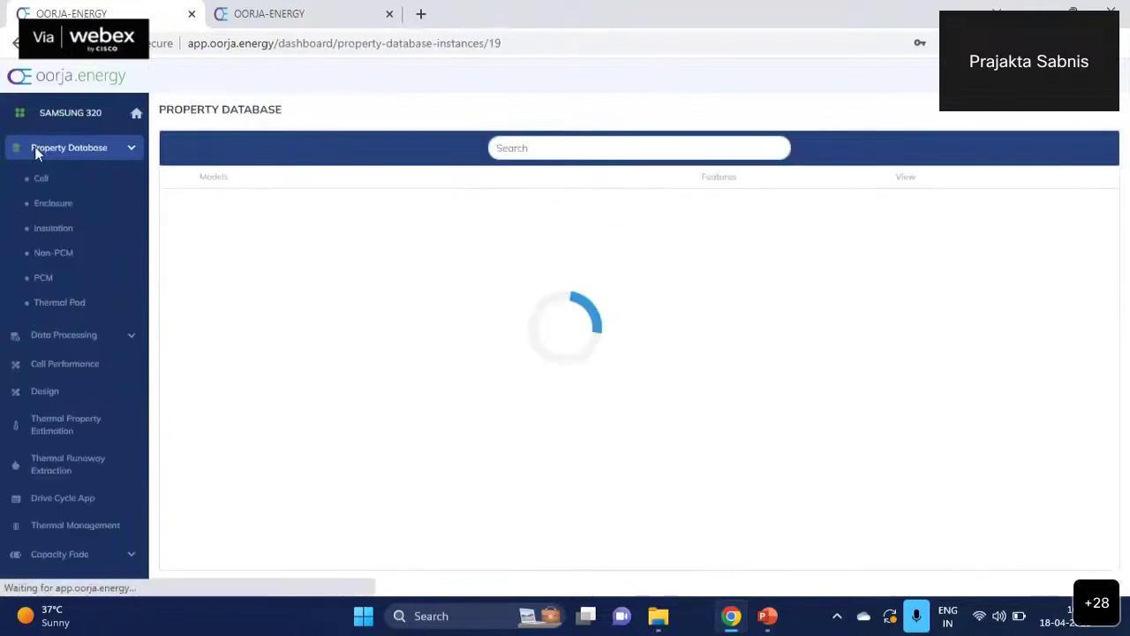
click(42, 181)
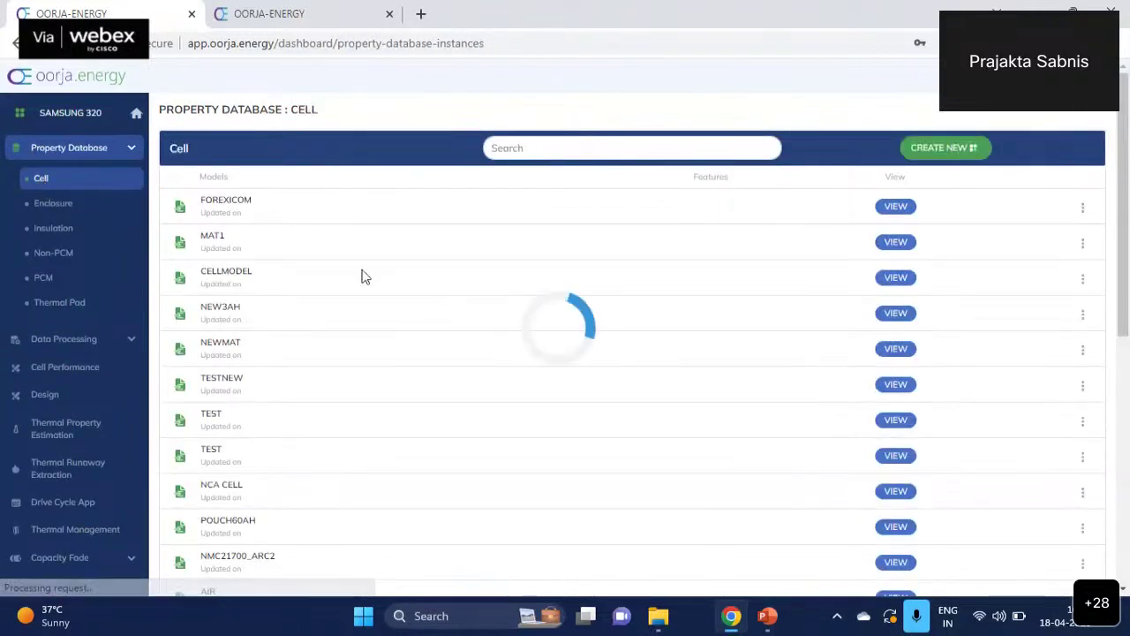
scroll(792, 307, down, 1)
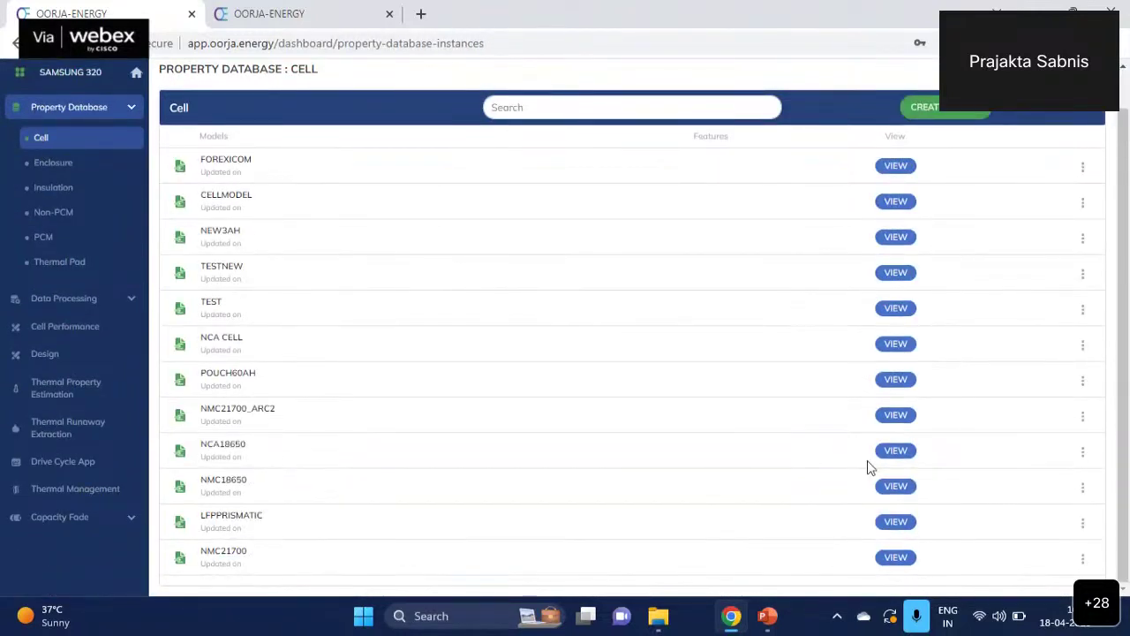
click(894, 488)
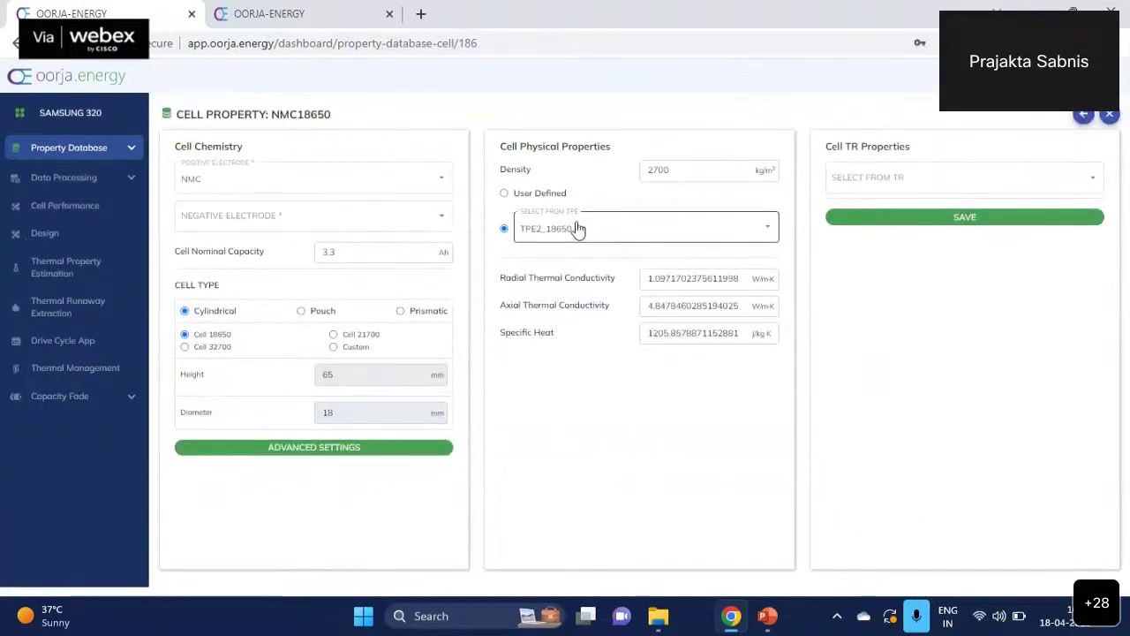
- Keep TPE2_18650 as NMC18650's thermal source, save and confirm, then return to project spaces
click(505, 194)
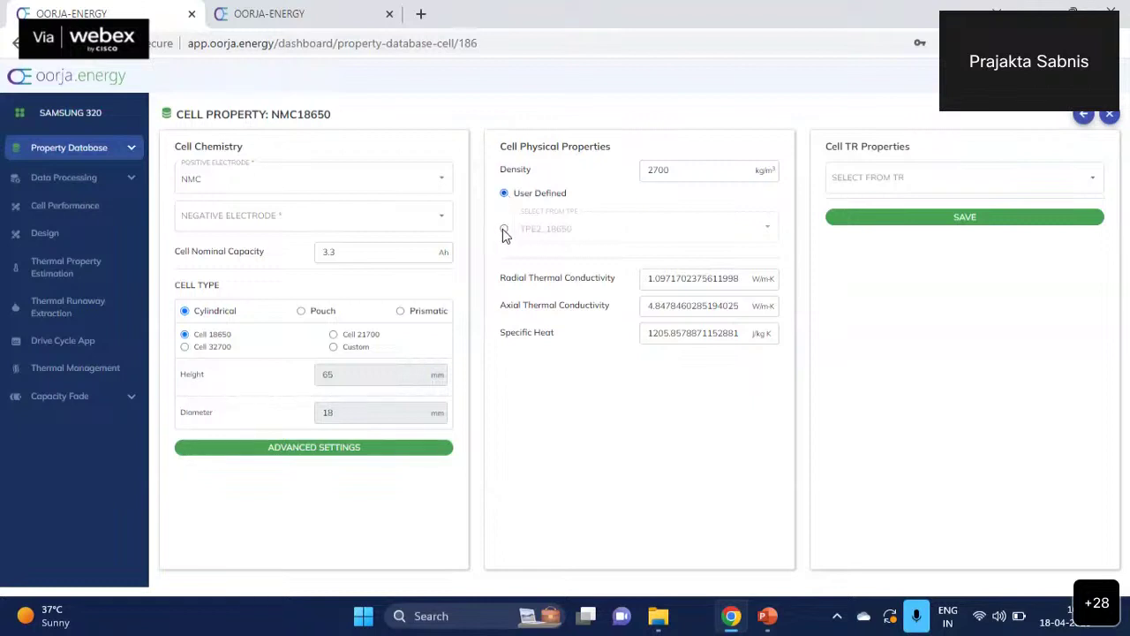
click(504, 229)
click(631, 237)
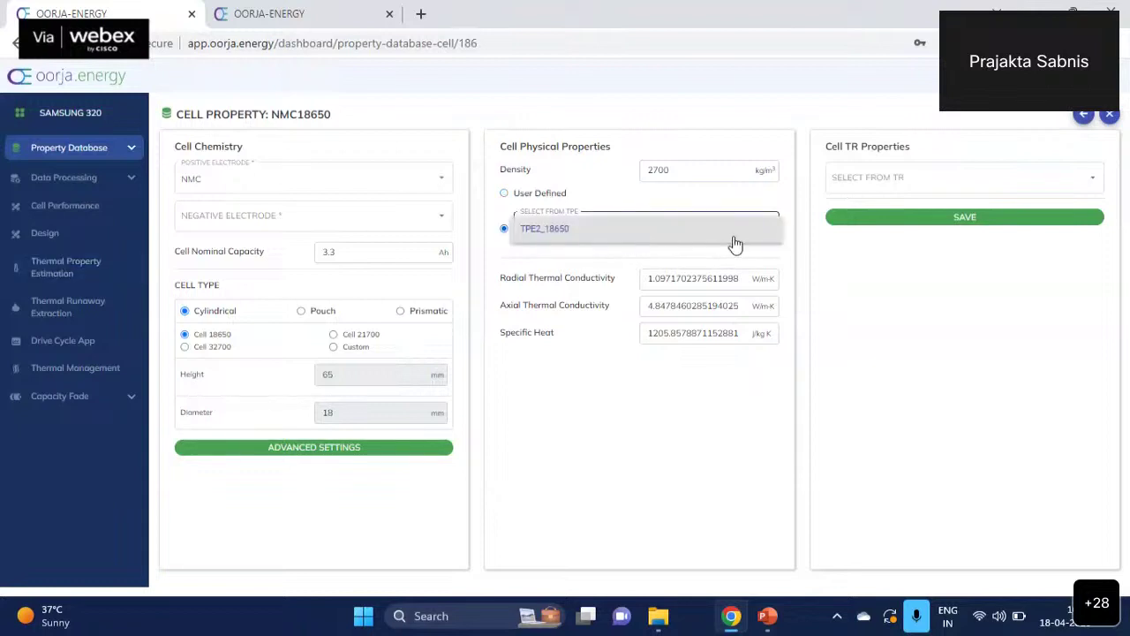
click(696, 392)
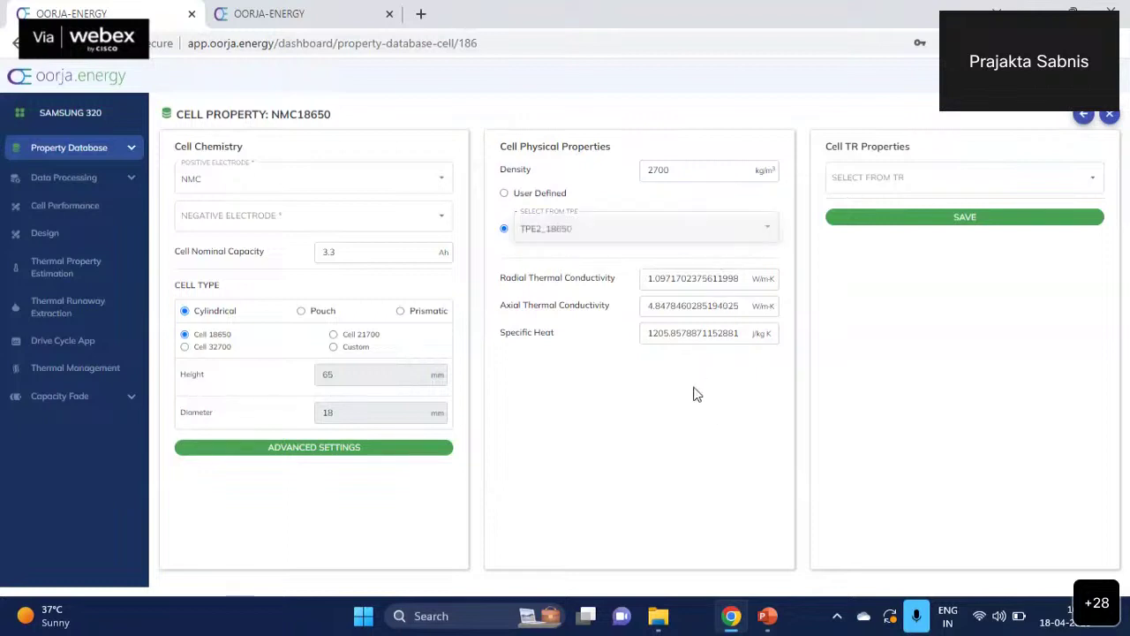
click(962, 219)
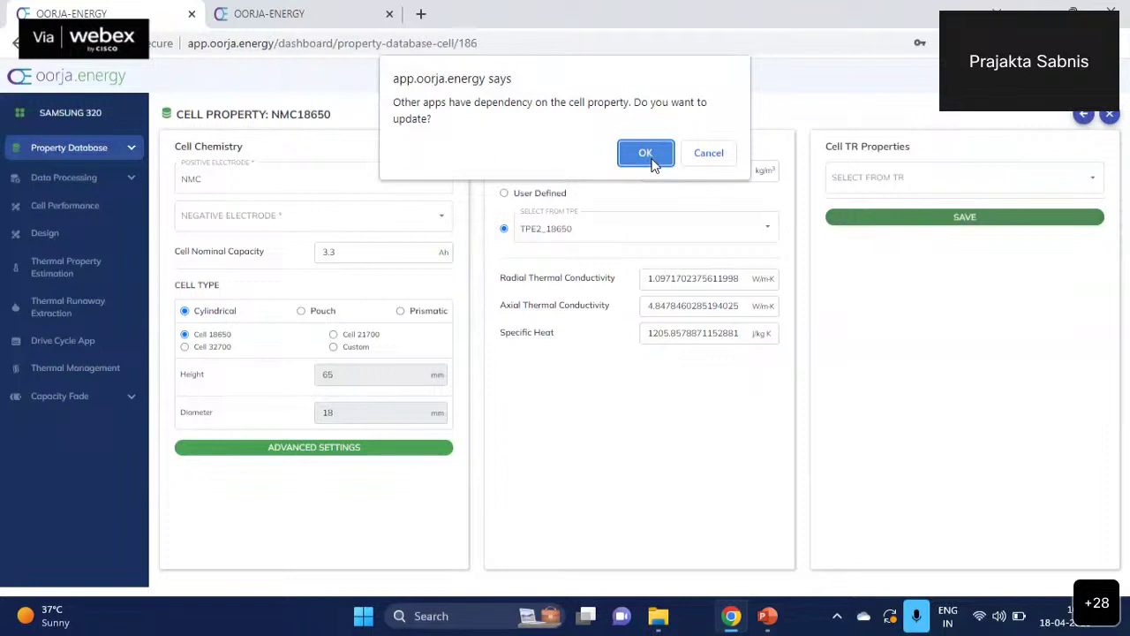
click(651, 156)
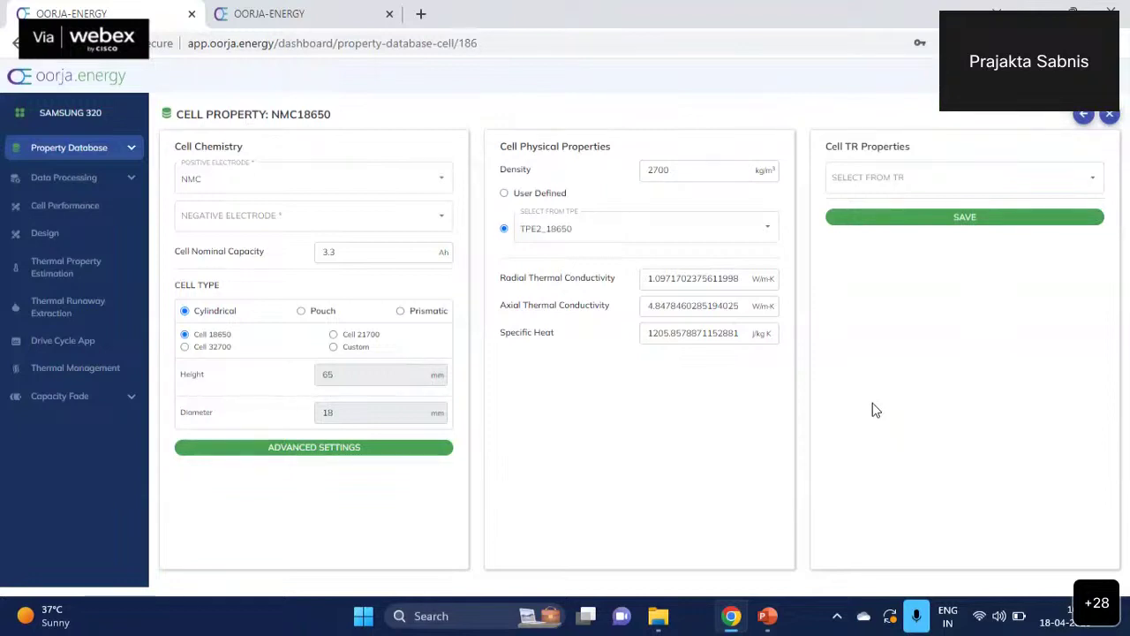
click(79, 267)
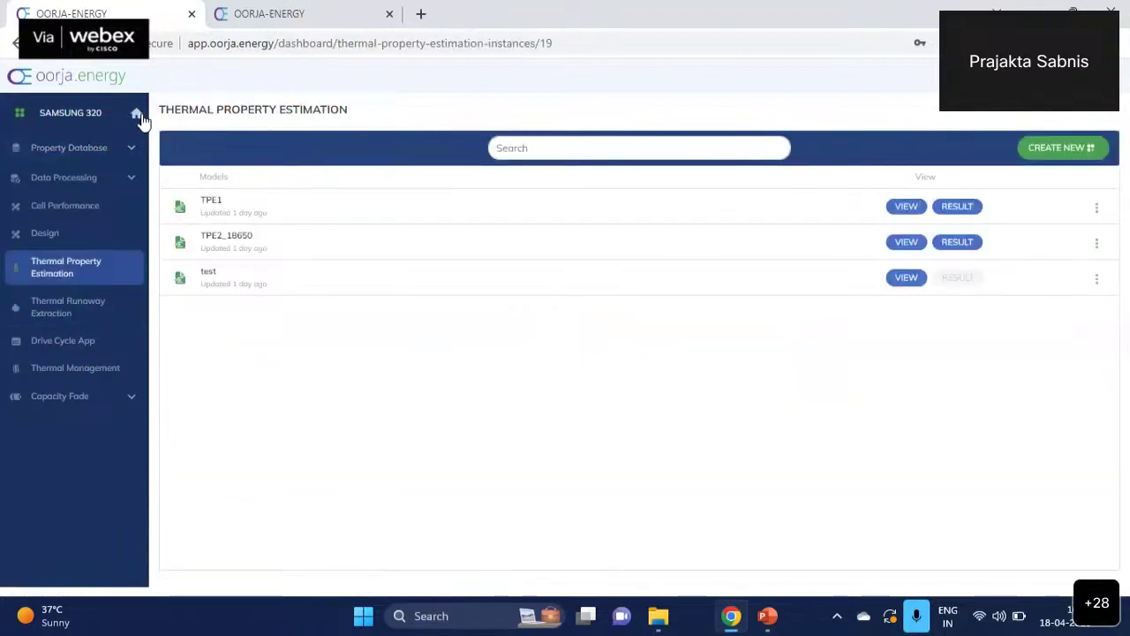
click(137, 113)
- Open the ISTEM space and its Thermal Management page with empty Training and Prediction lists
scroll(442, 495, down, 2)
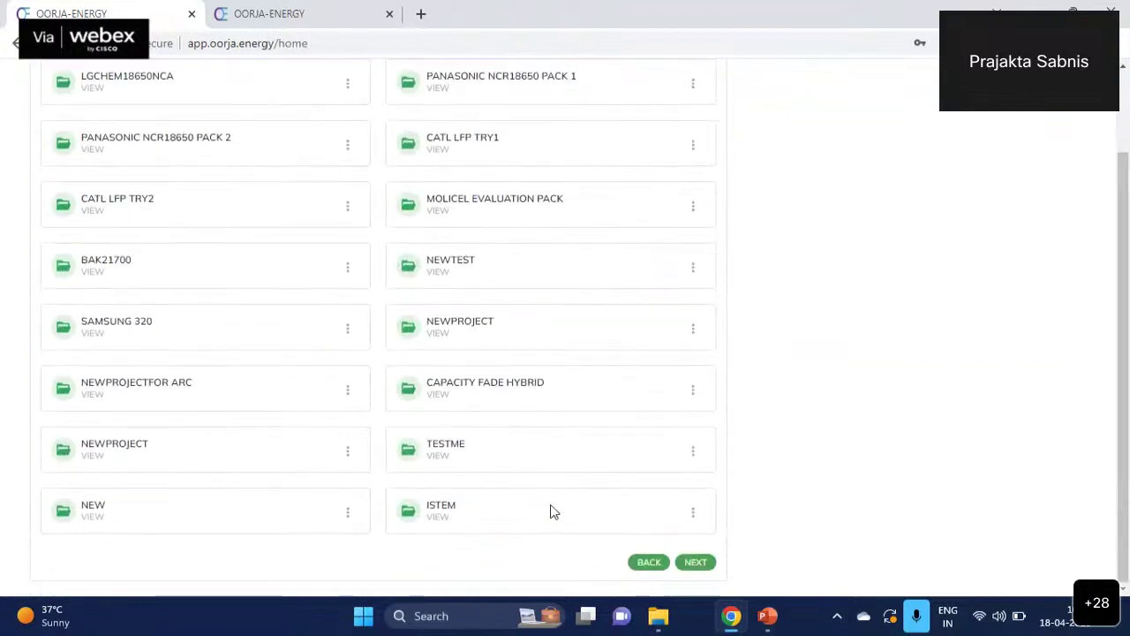
click(434, 523)
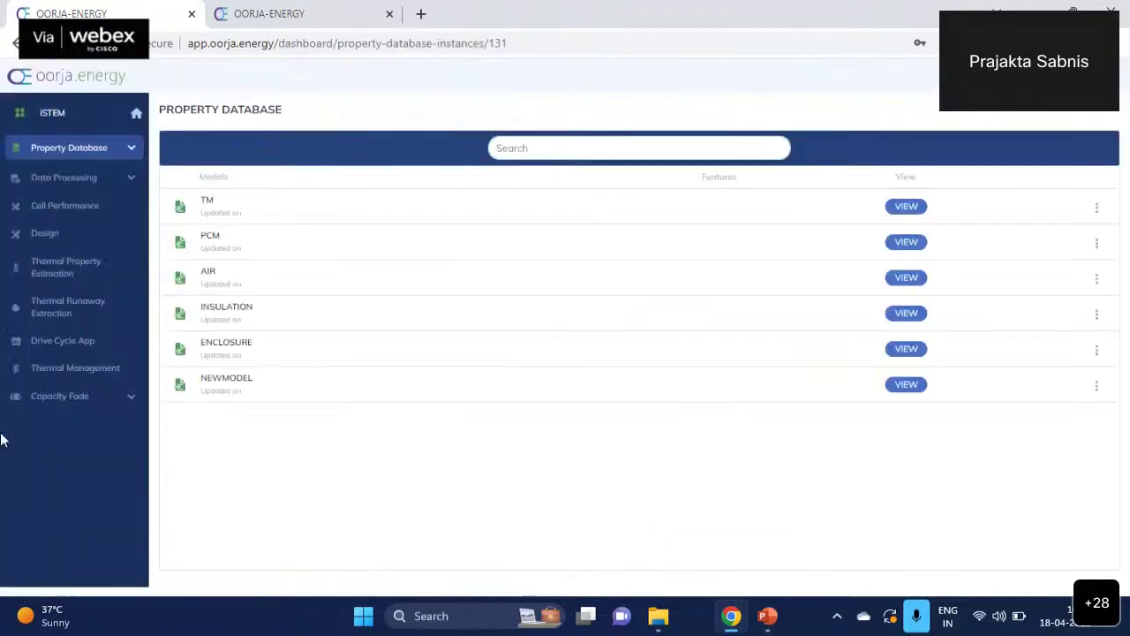
drag(67, 262, 83, 273)
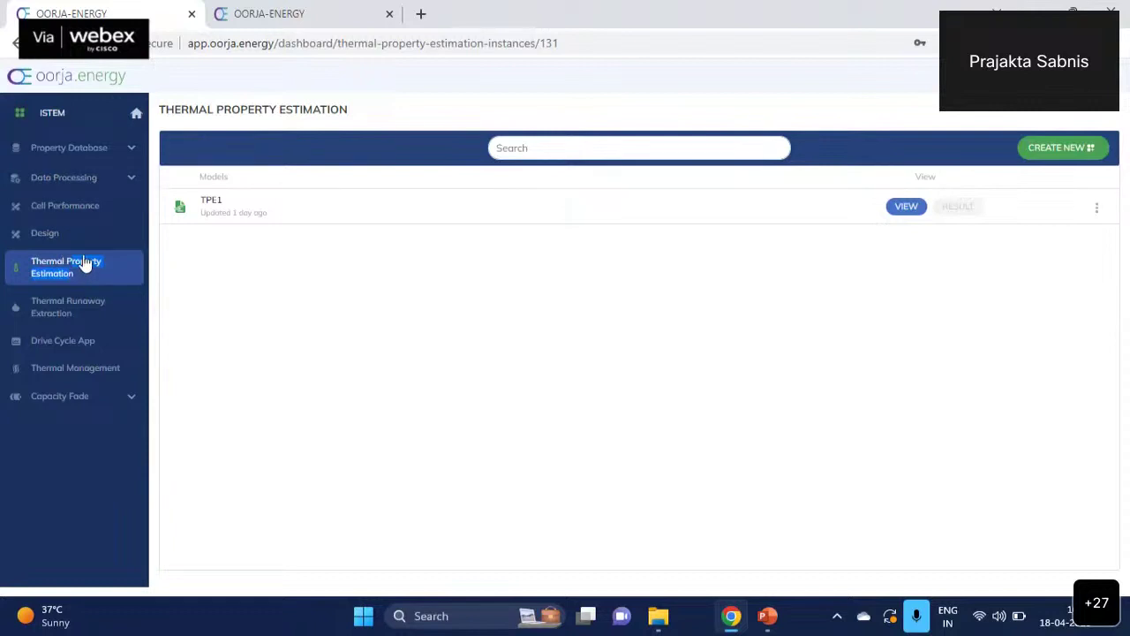
click(76, 370)
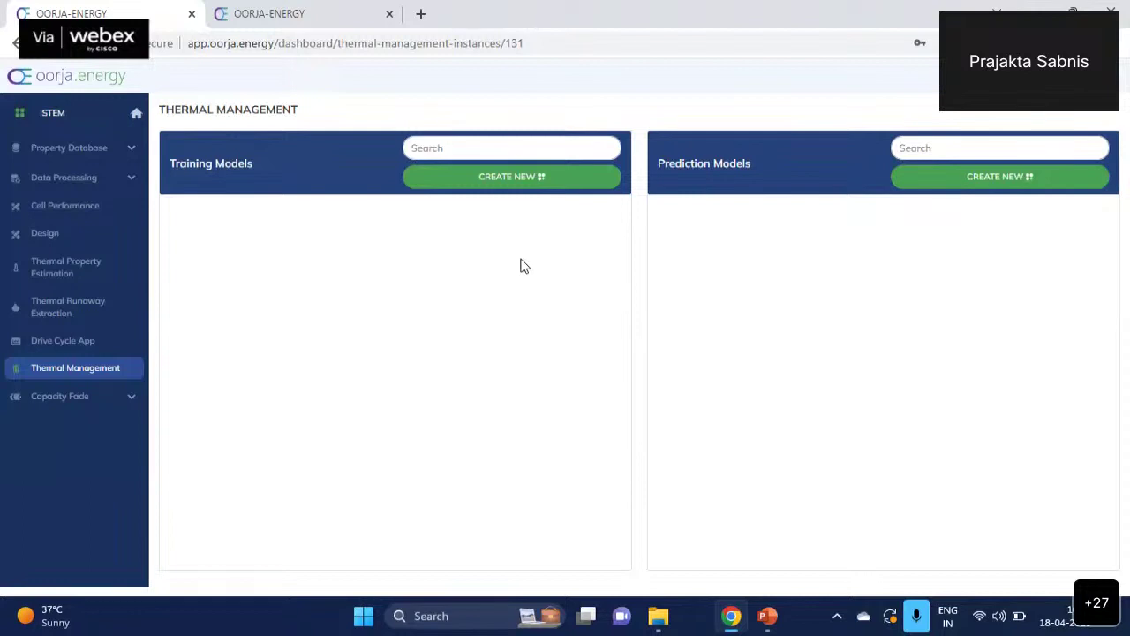
- Add a training model named 'train' and open its empty setup page
click(538, 177)
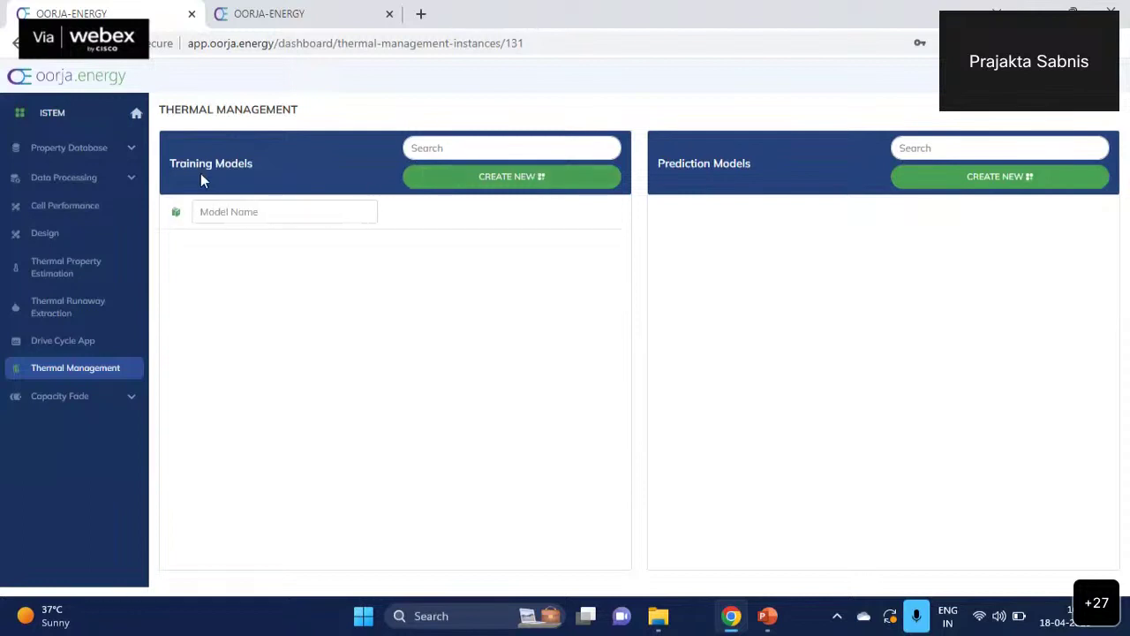
click(246, 202)
text(tra)
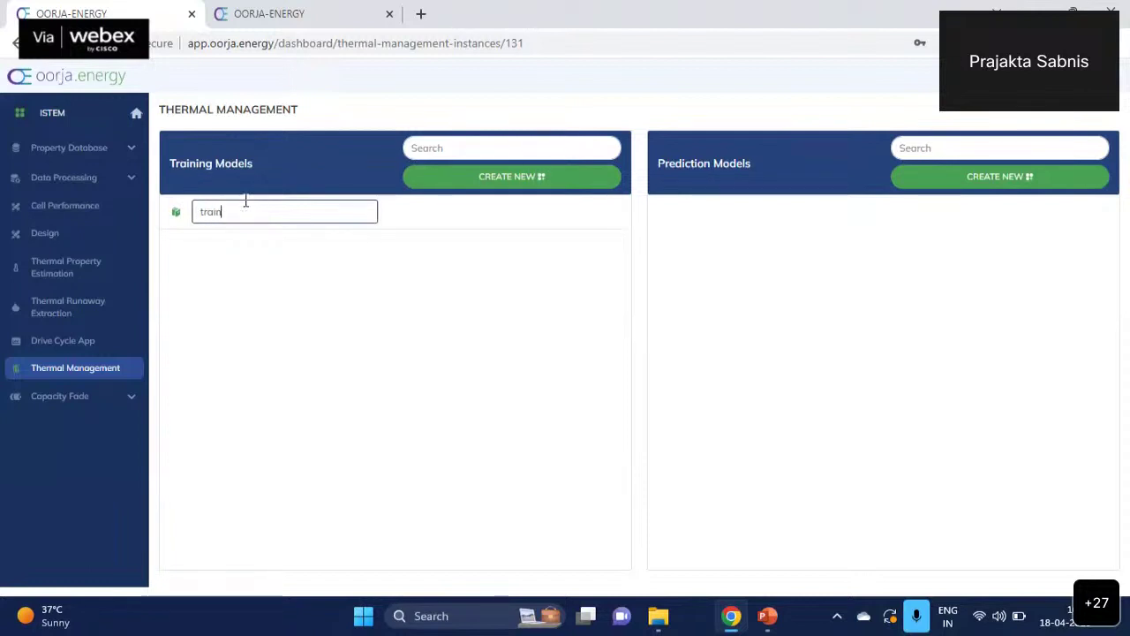
text(in)
key(Return)
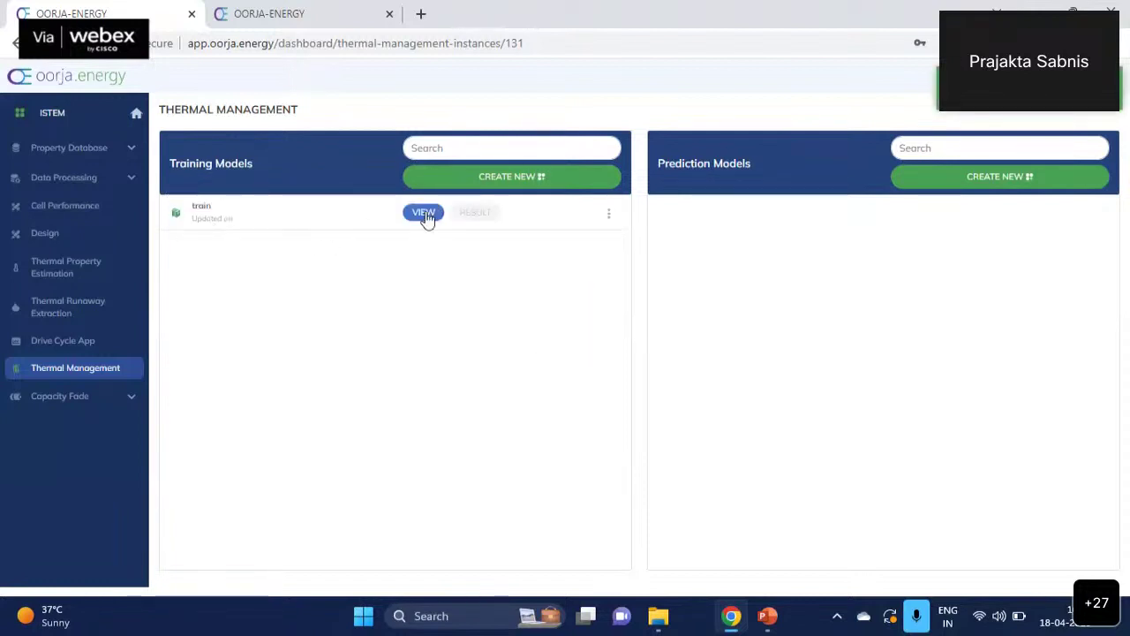
click(424, 214)
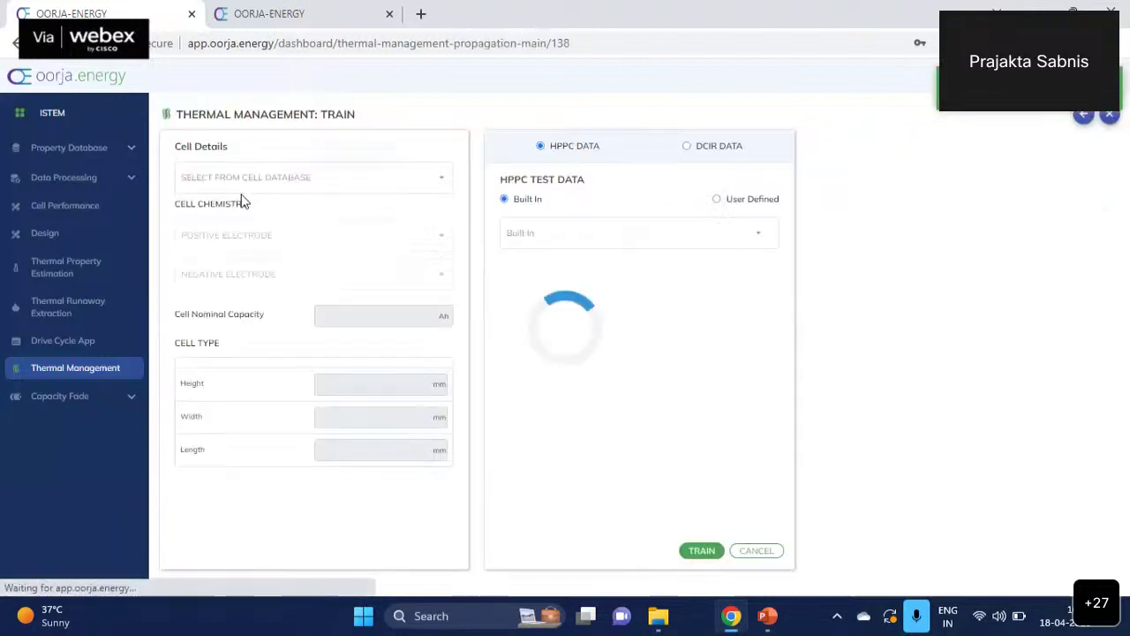
- Choose cell newModel and tick built-in Samsung INR21700-30T HPPC data at 10, 25 and 40°C
click(327, 183)
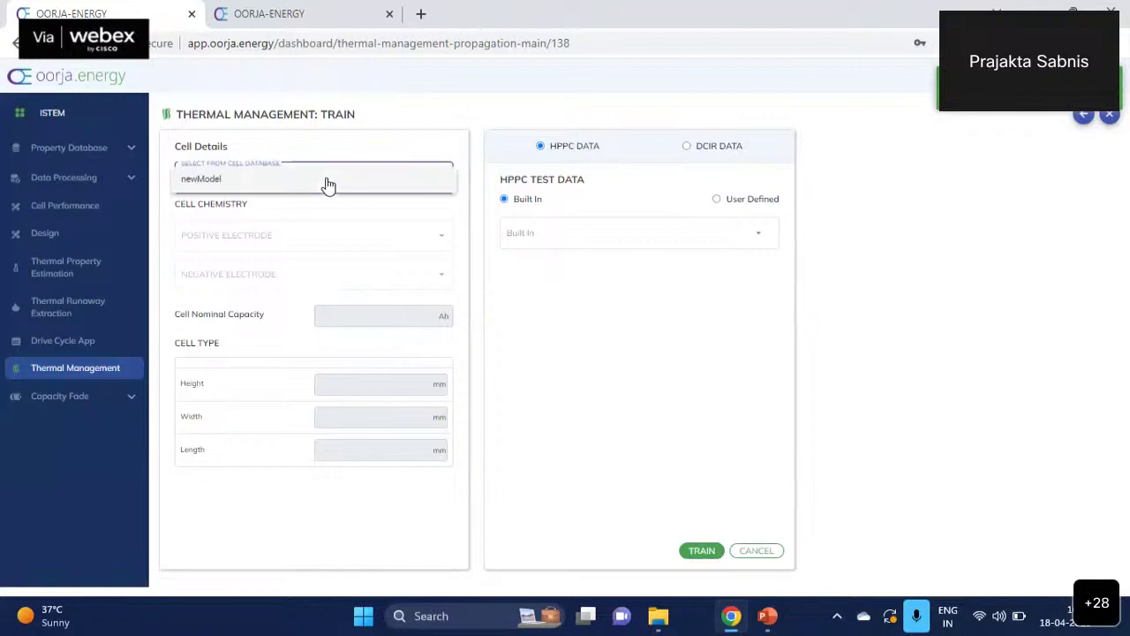
click(274, 189)
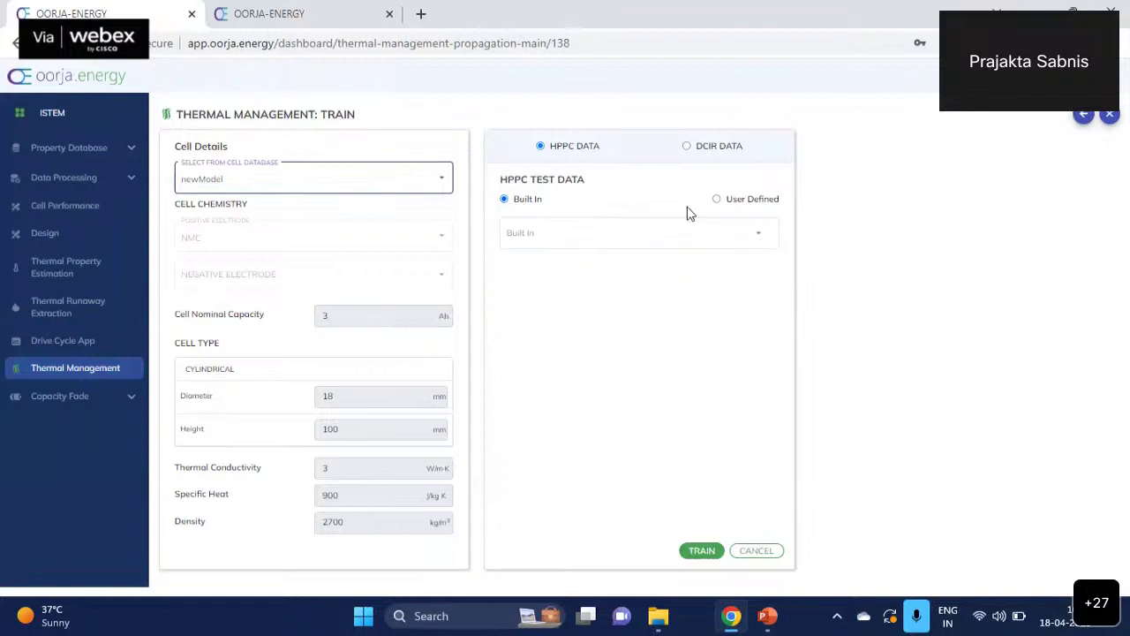
click(746, 244)
click(746, 245)
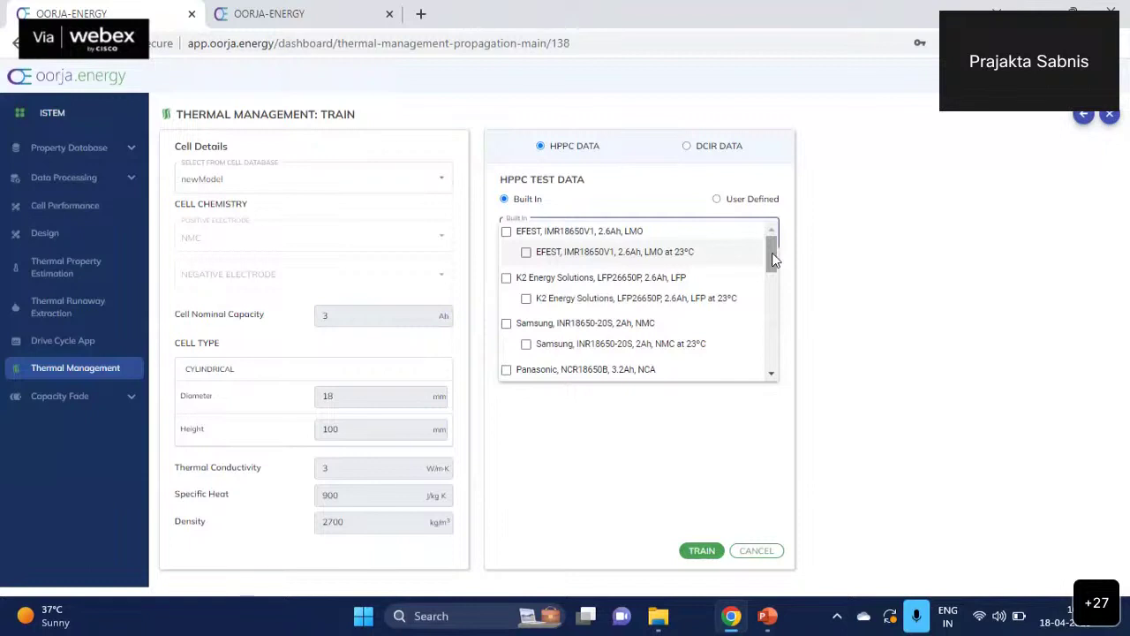
drag(772, 252, 768, 287)
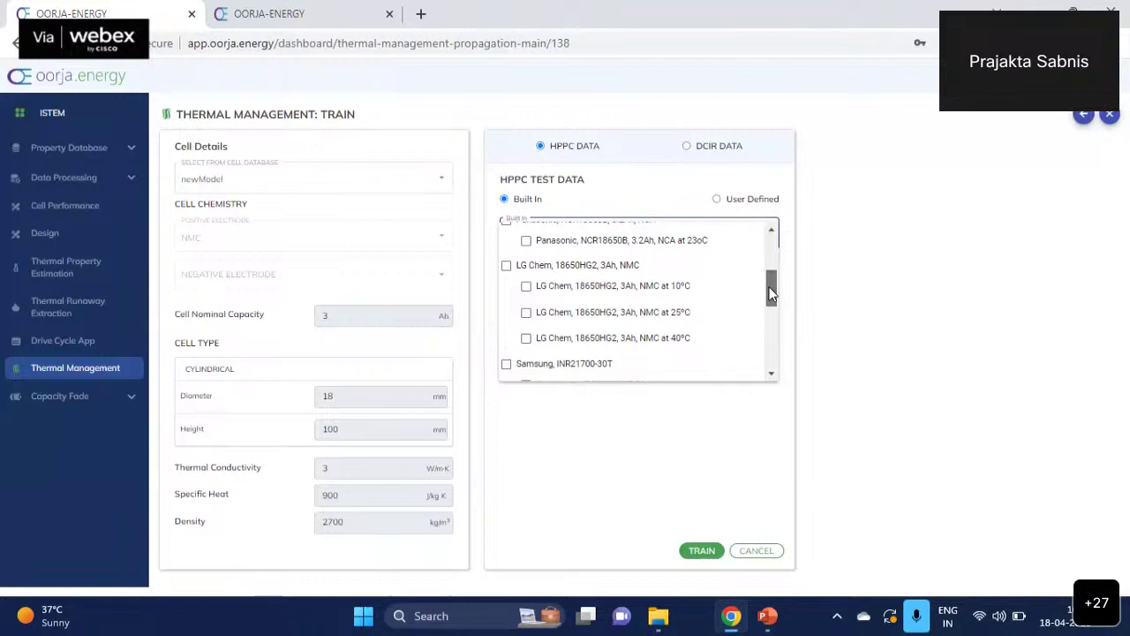
drag(770, 294, 770, 355)
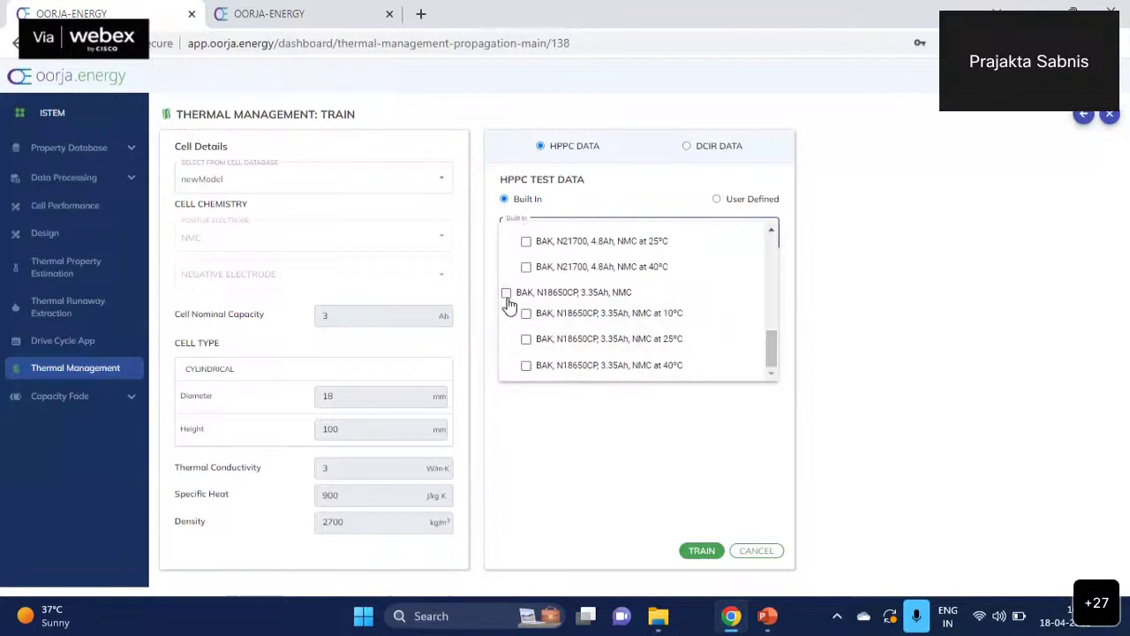
drag(777, 341, 775, 305)
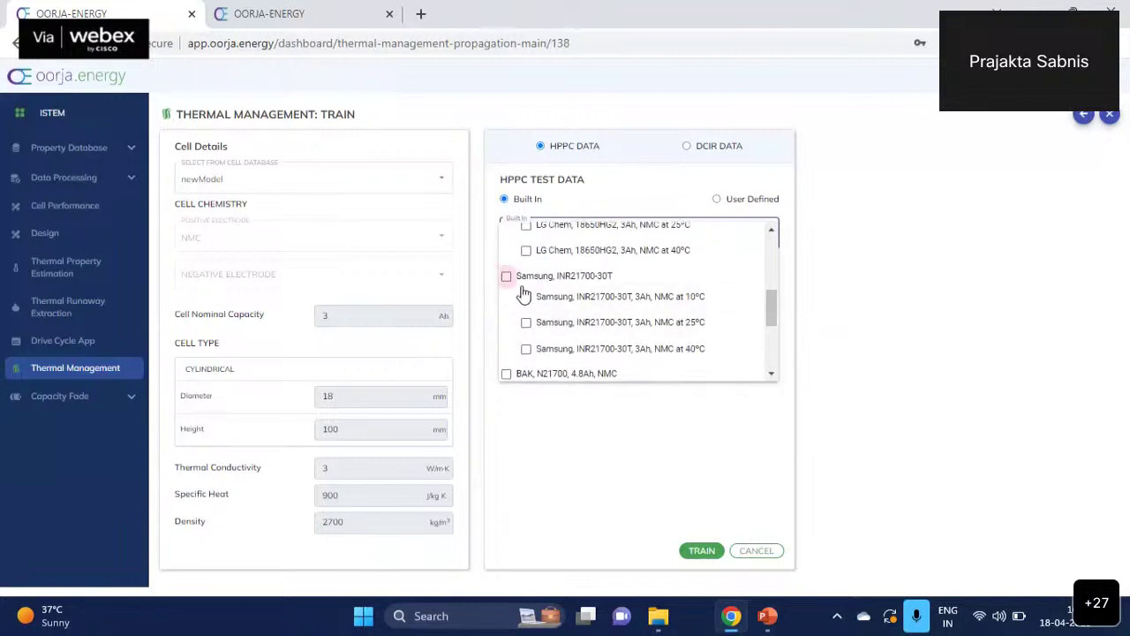
click(506, 276)
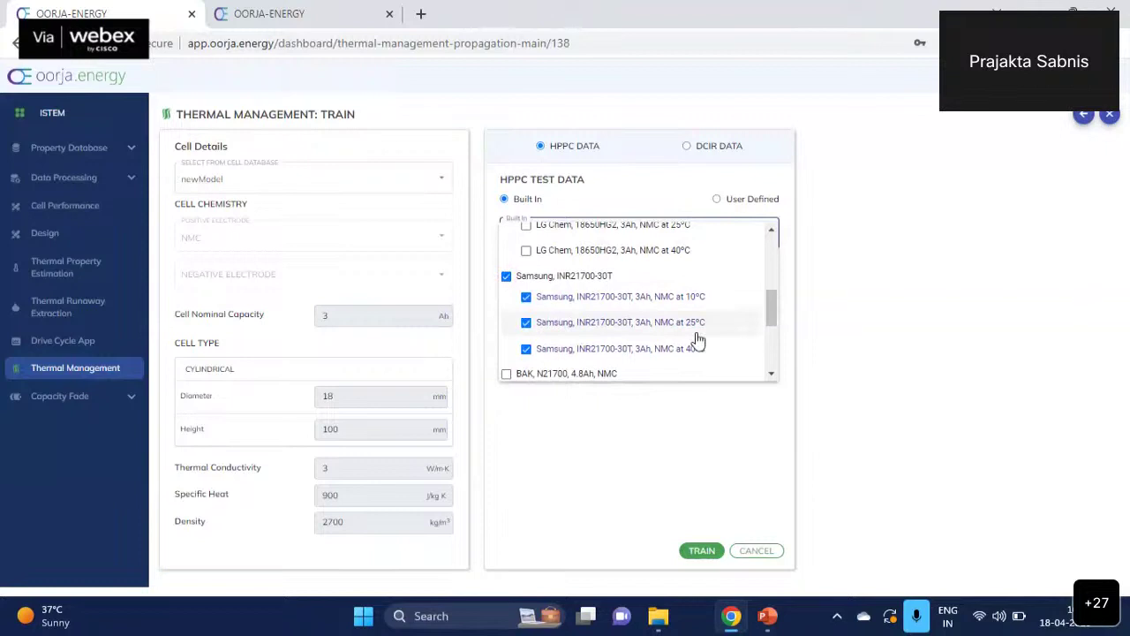
click(682, 440)
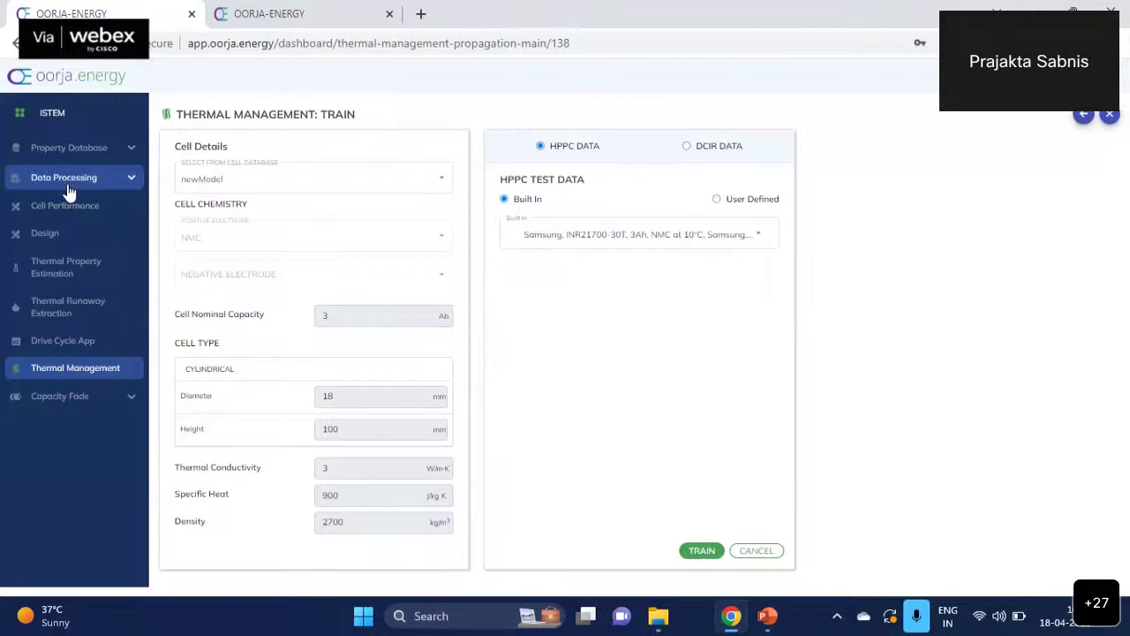
- Try HPPCModel as user-defined HPPC data, then revert to built-in Samsung INR21700-30T data
click(717, 199)
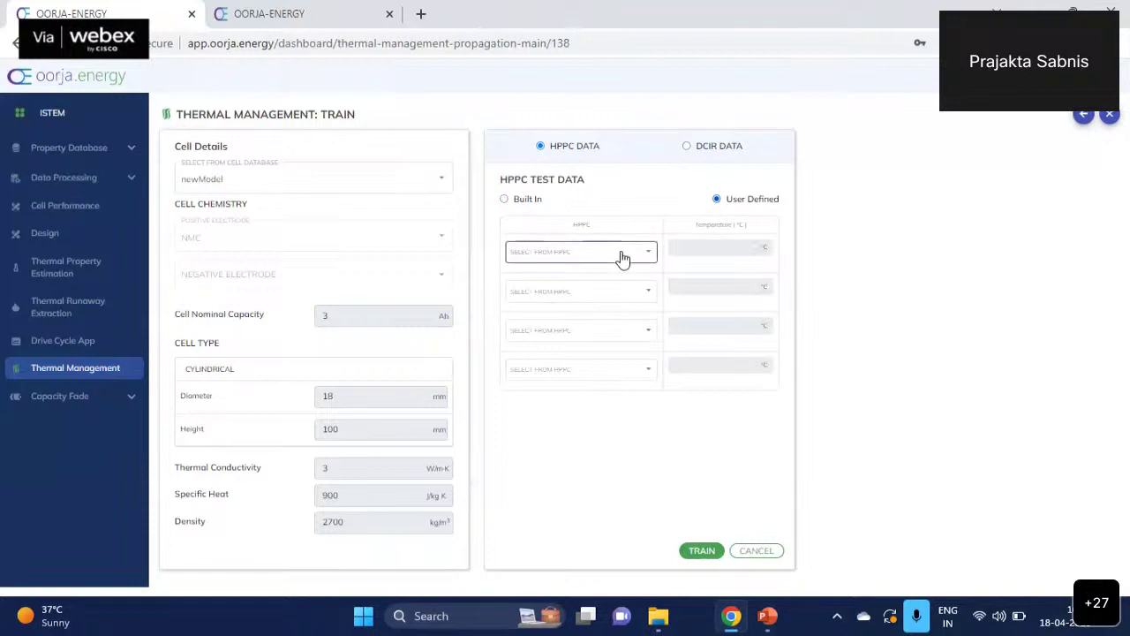
click(623, 255)
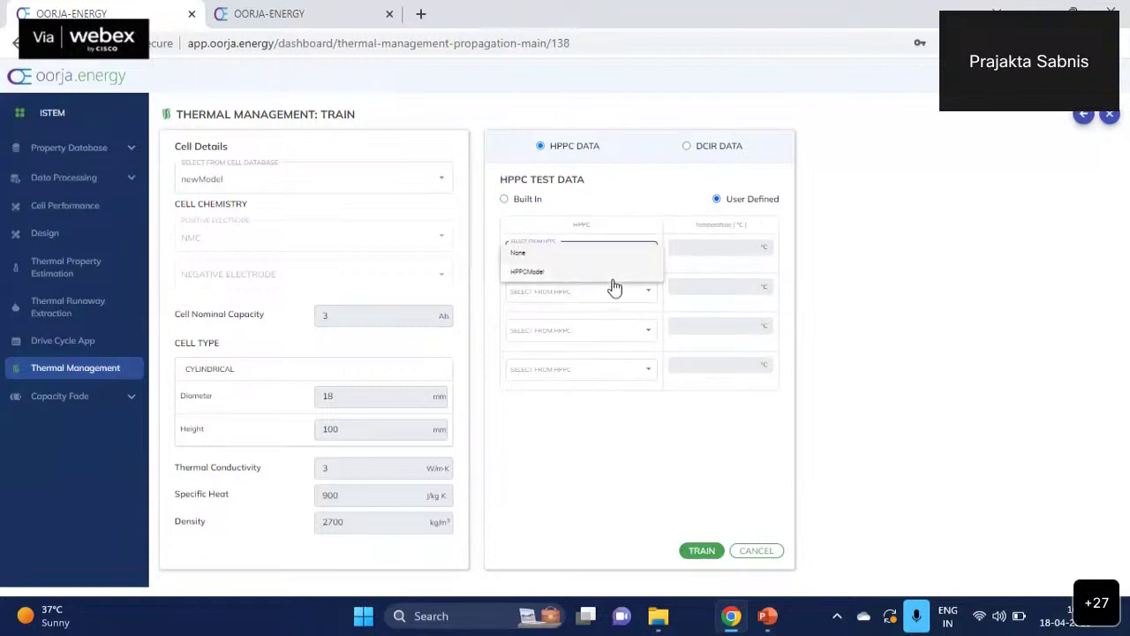
click(614, 272)
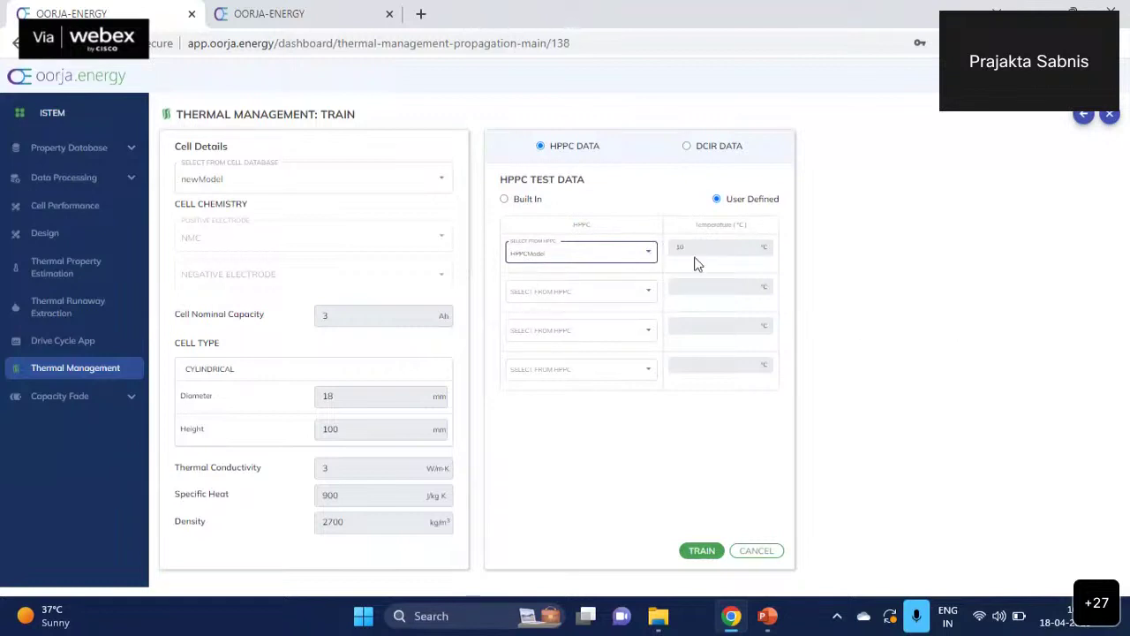
click(649, 292)
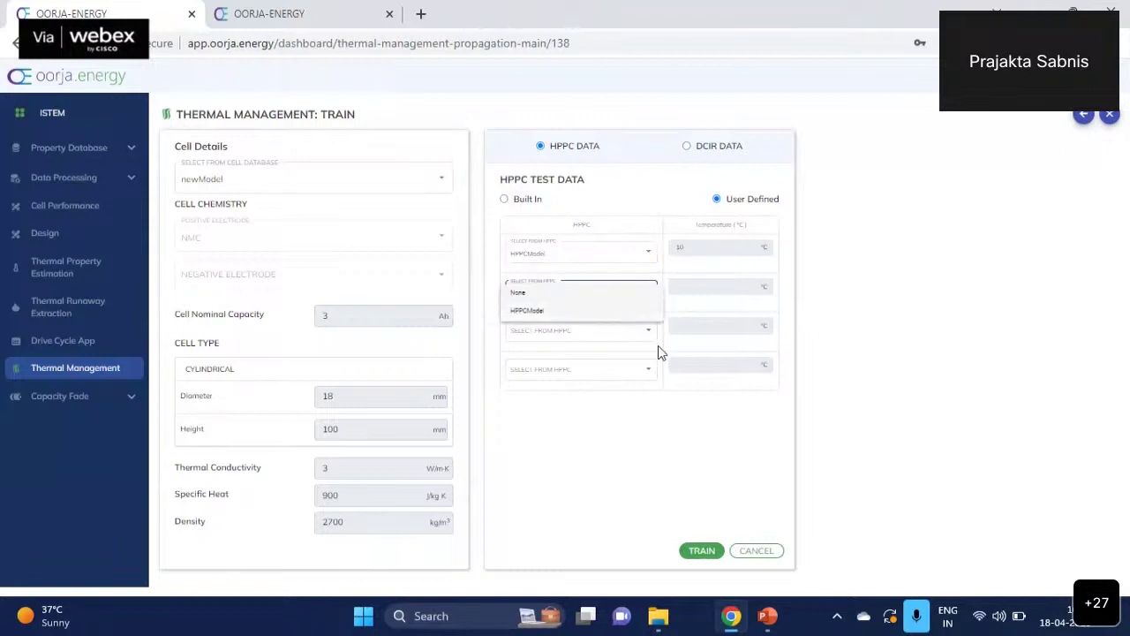
click(641, 392)
click(641, 304)
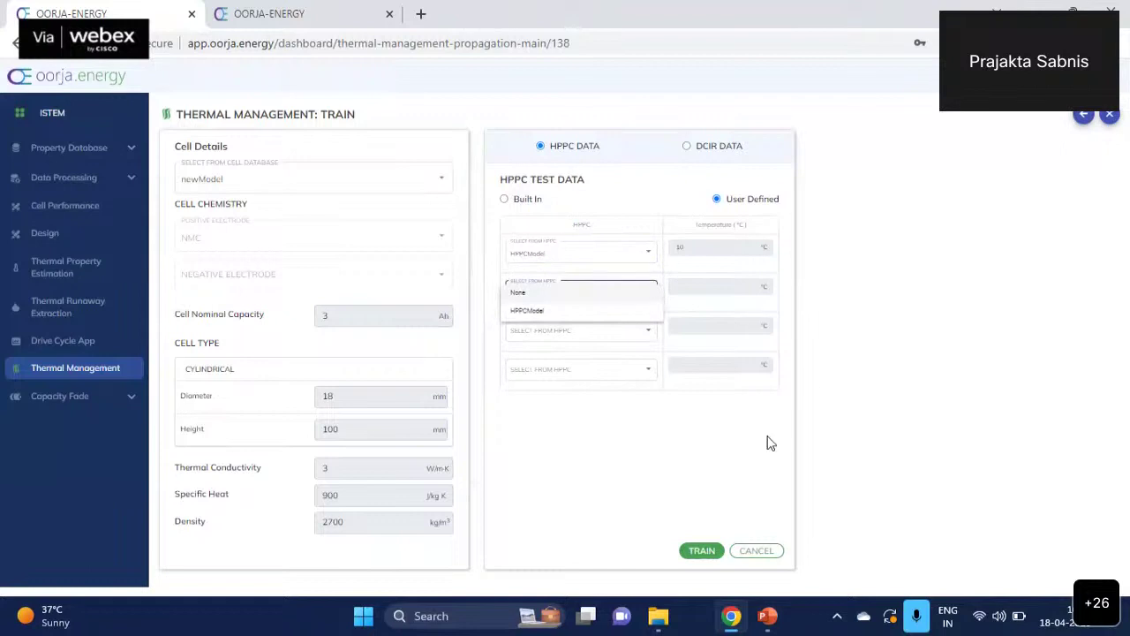
click(639, 297)
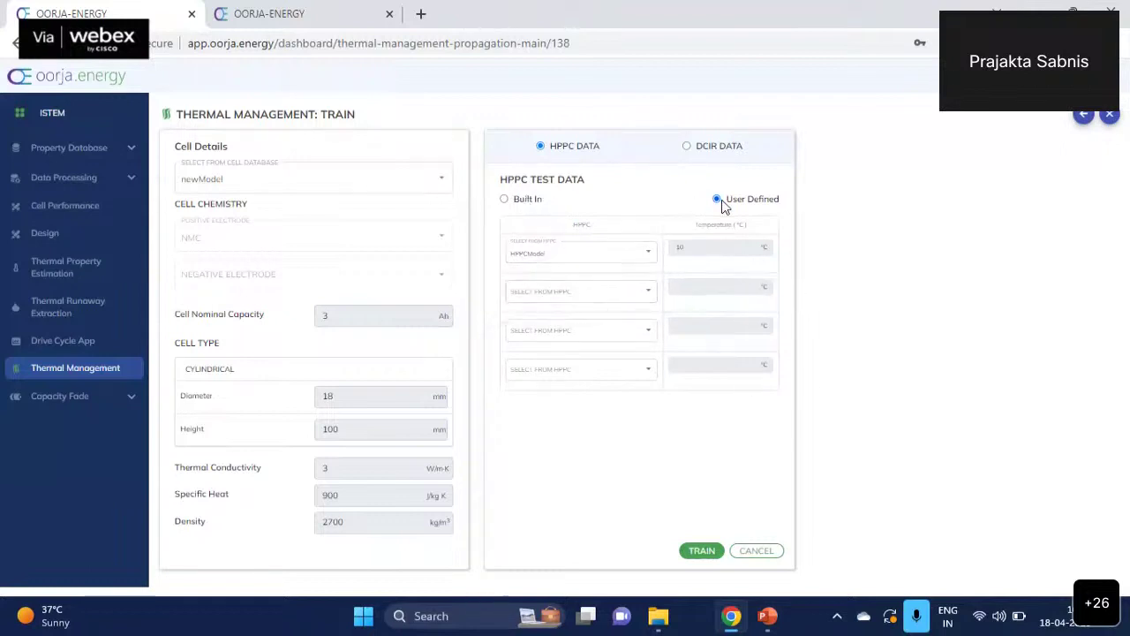
click(504, 200)
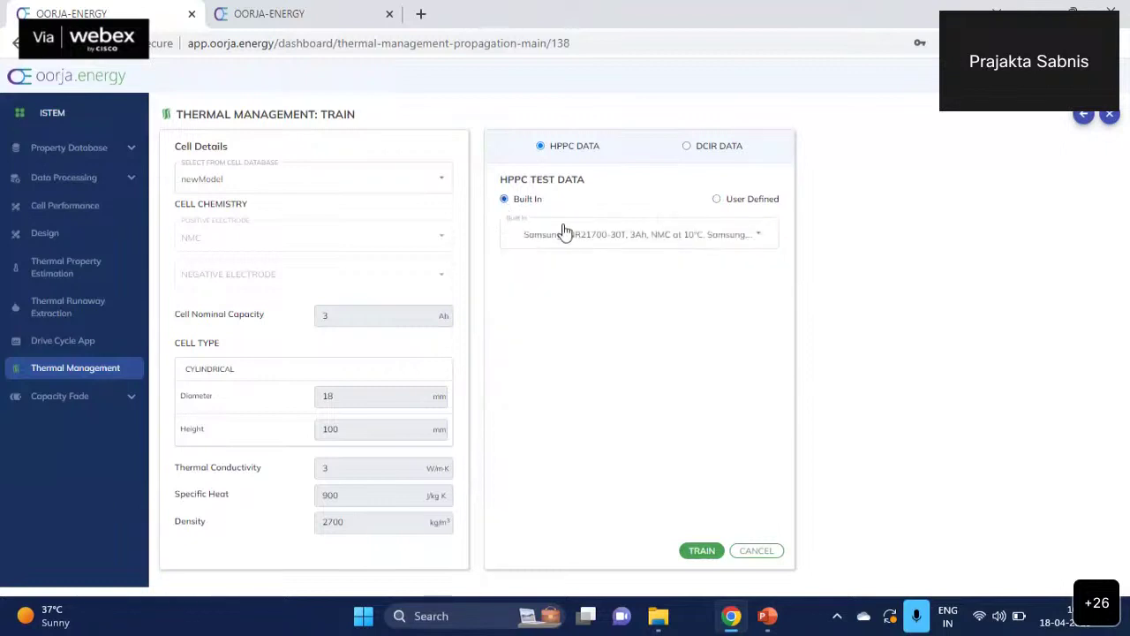
- Train the model, view its R0 and OCV vs SOC charts, and return to Thermal Management
click(699, 554)
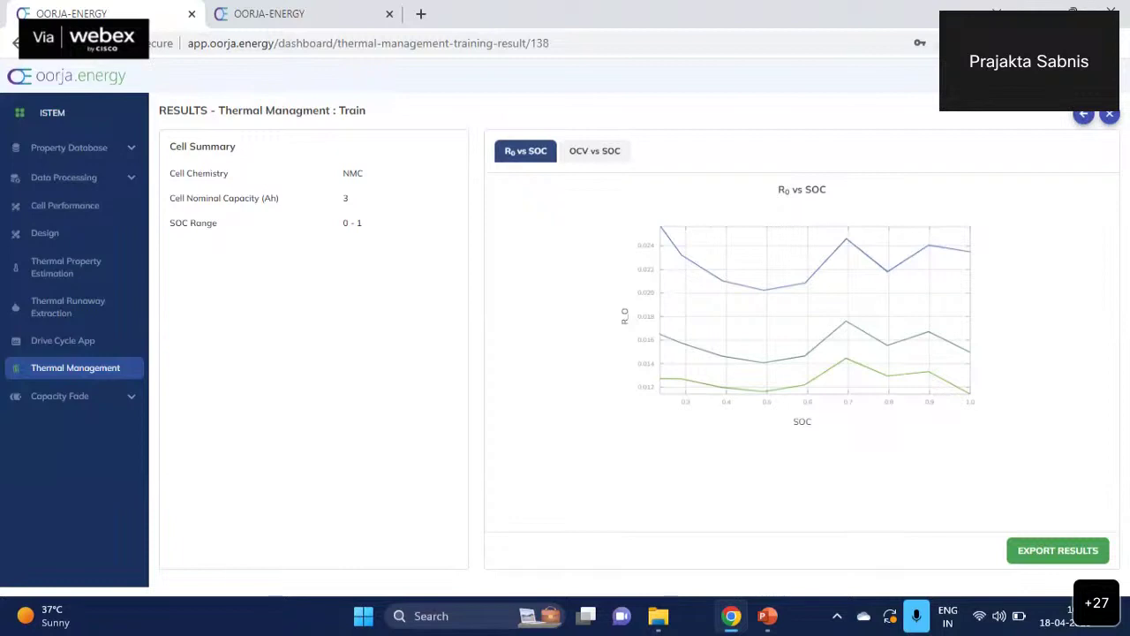
click(602, 158)
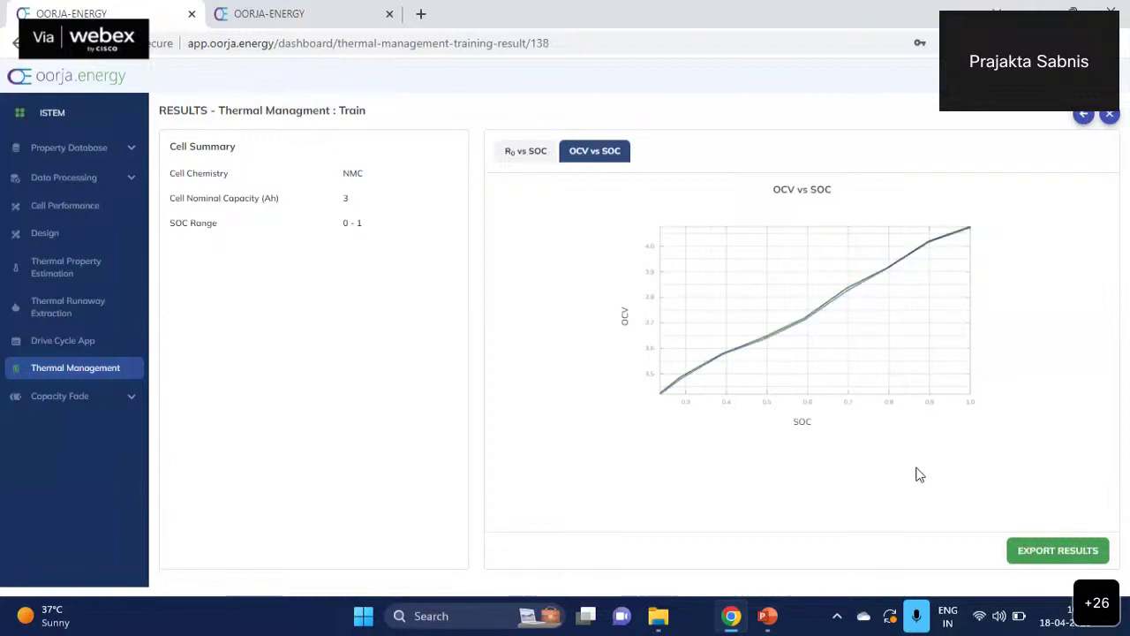
click(87, 376)
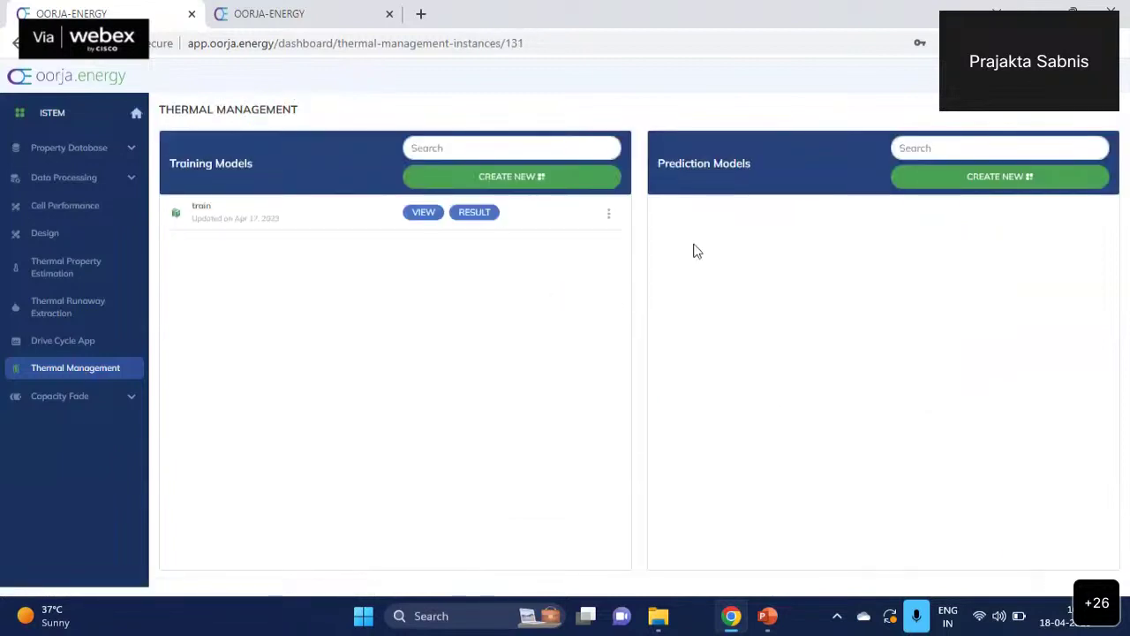
- Add a prediction model named 'Prediction' and open its empty setup page
click(976, 184)
click(705, 205)
text(Pre)
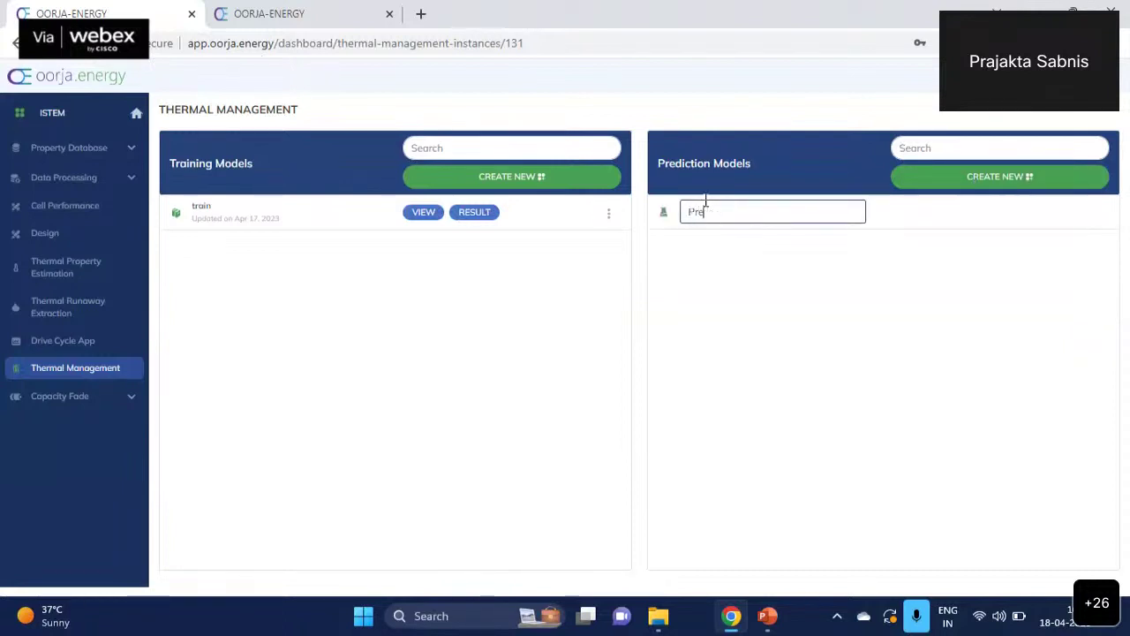
text(diction)
key(Return)
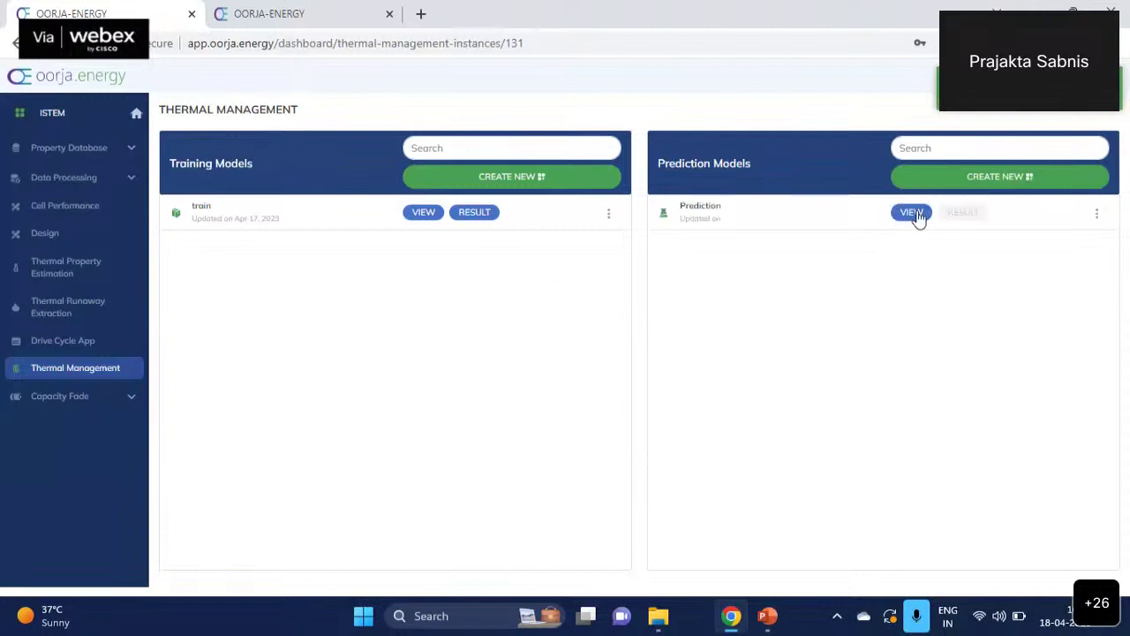
click(918, 217)
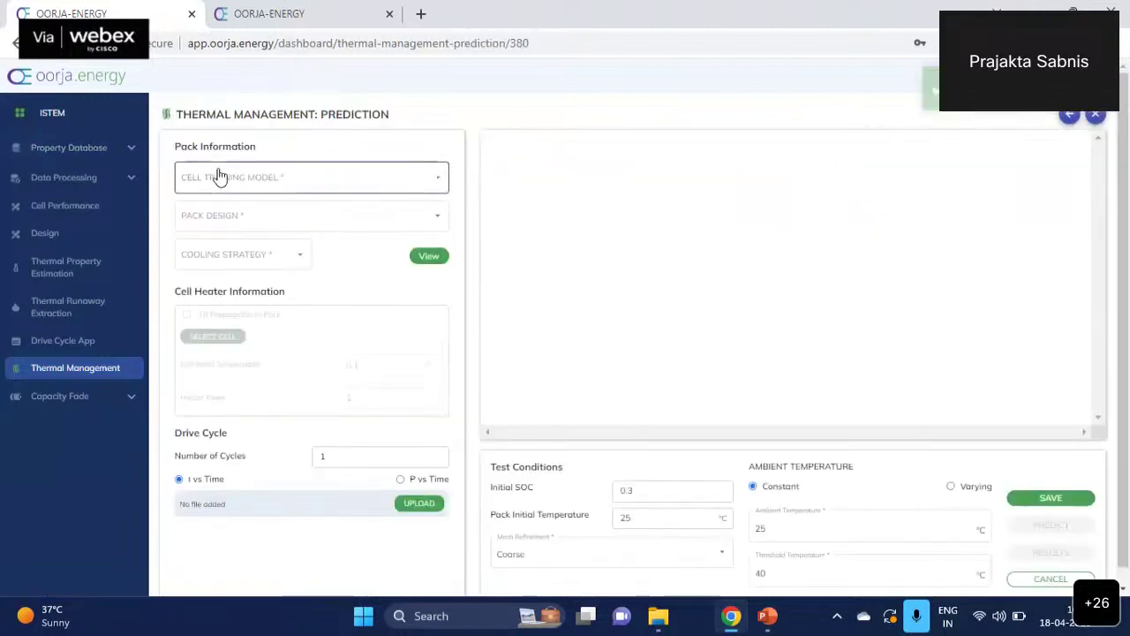
- Select the train cell training model and the 3S4P pack design for the prediction
click(278, 182)
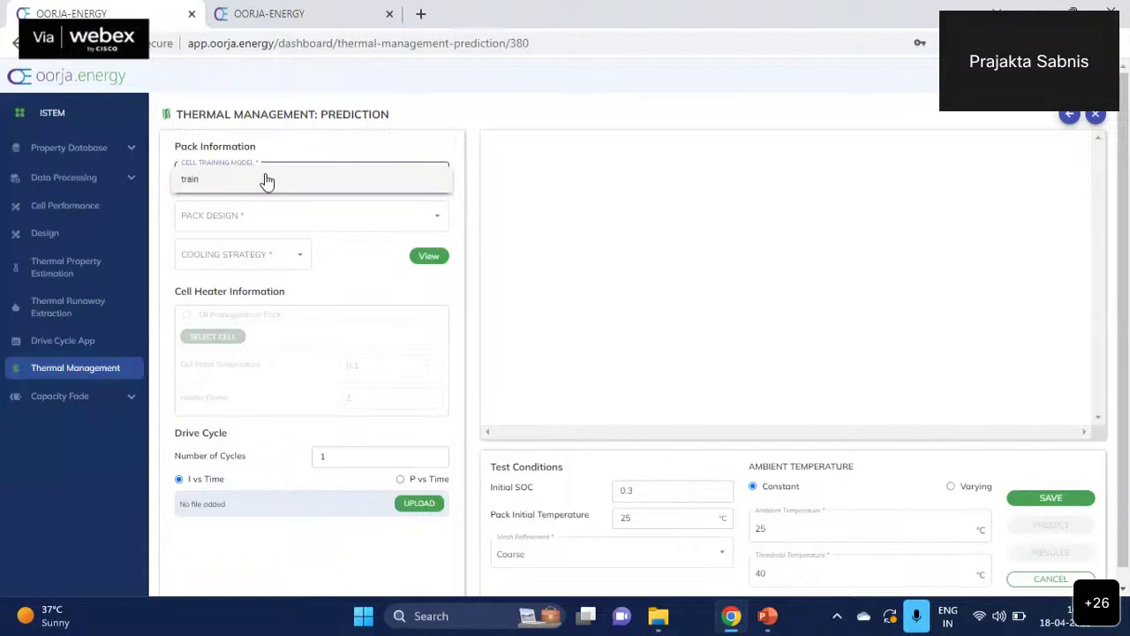
click(268, 181)
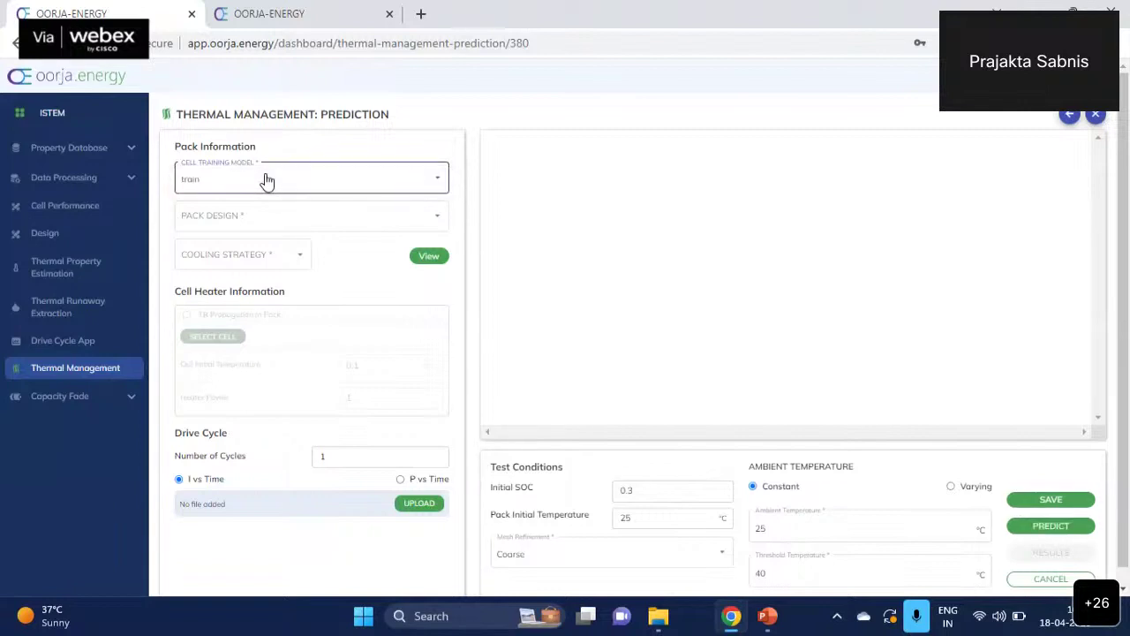
click(235, 227)
click(212, 221)
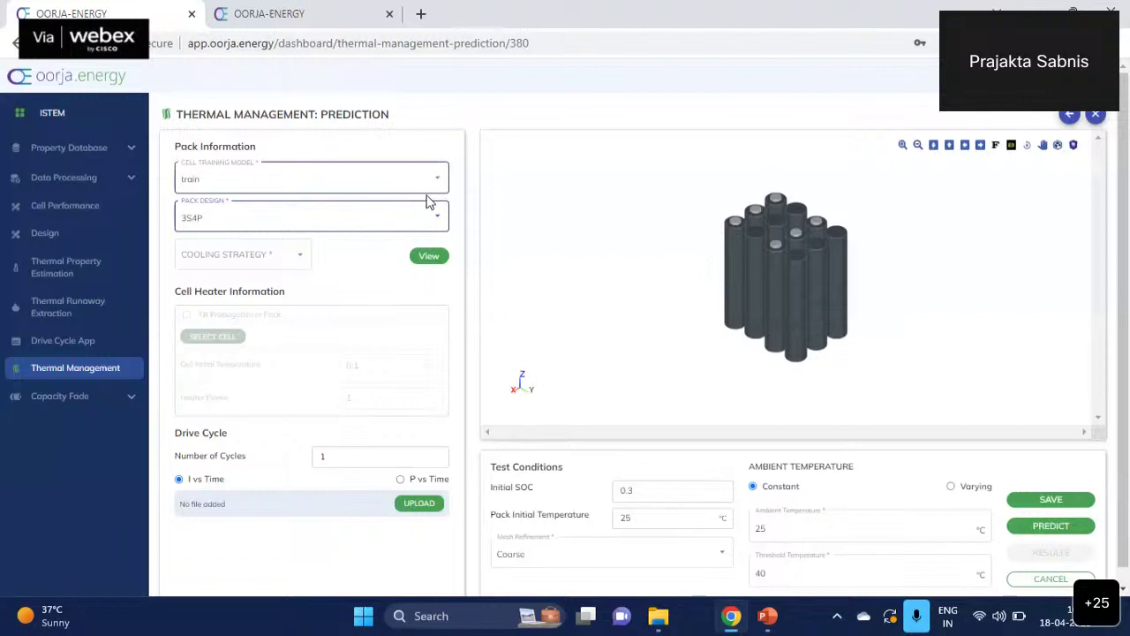
click(306, 261)
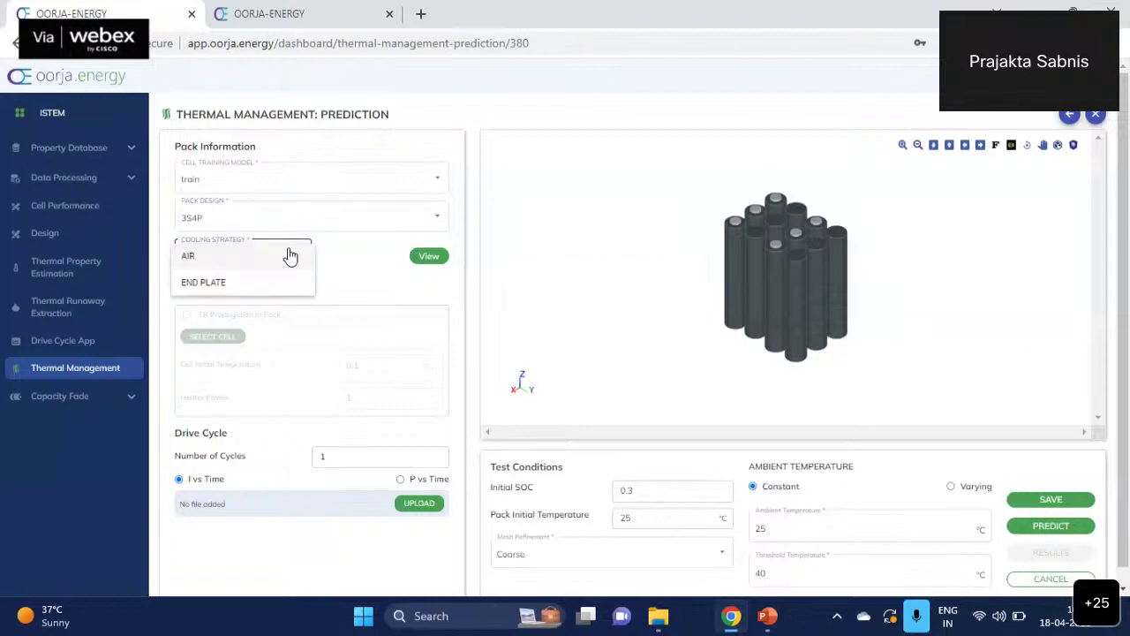
- Set AIR cooling with a 0.05 m/s air flow velocity, evaluated in the X direction, and save
click(293, 253)
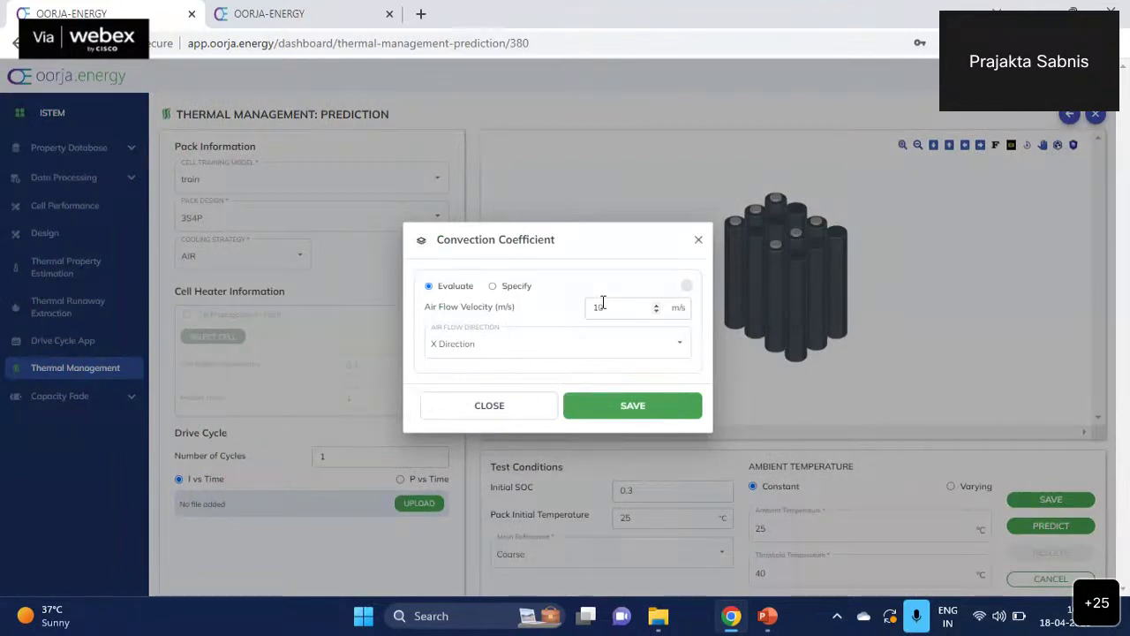
double_click(603, 303)
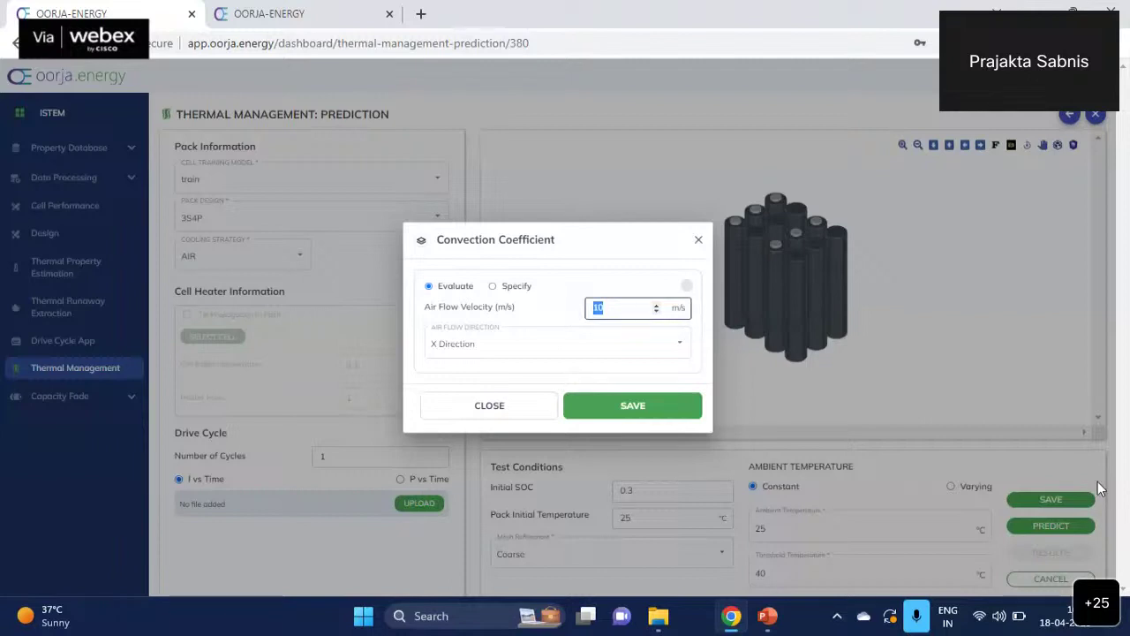
text(0.05)
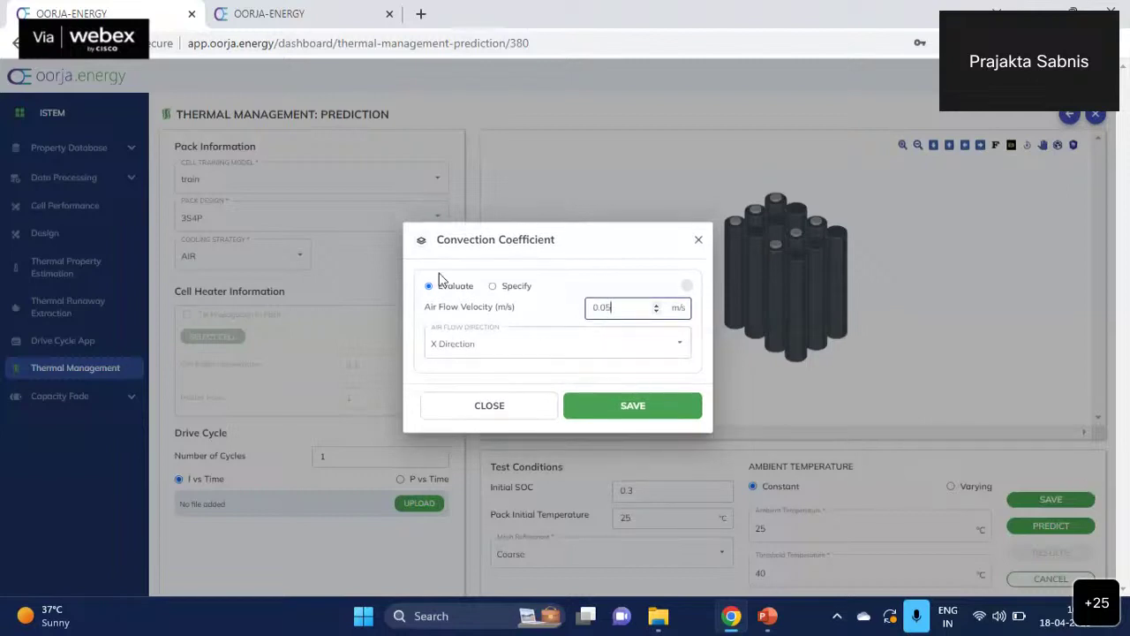
click(491, 293)
click(492, 287)
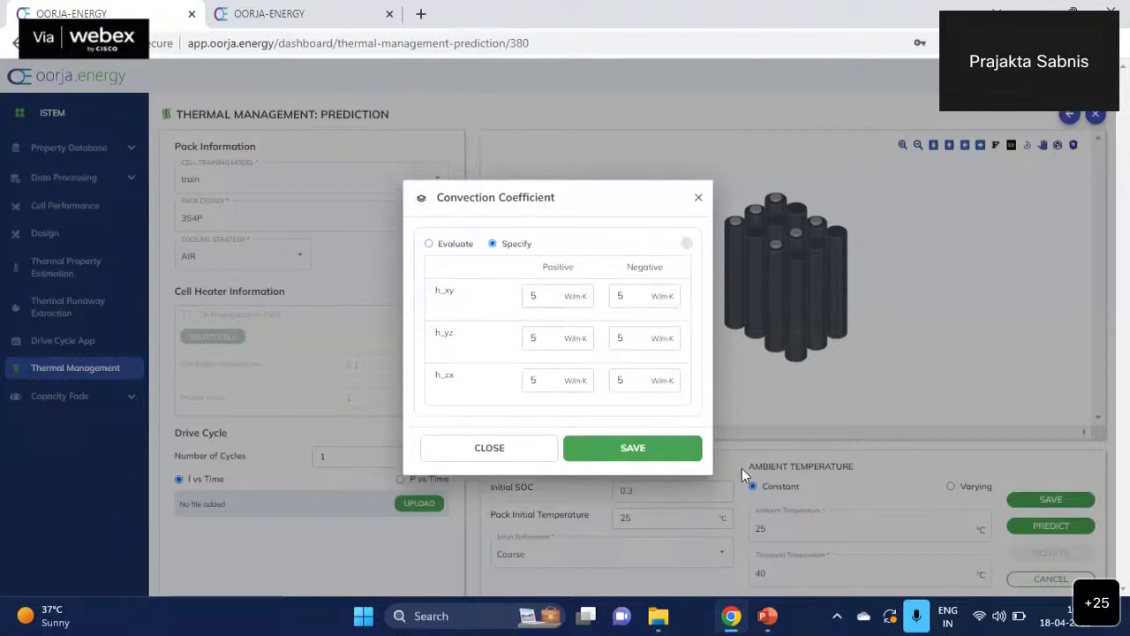
click(430, 244)
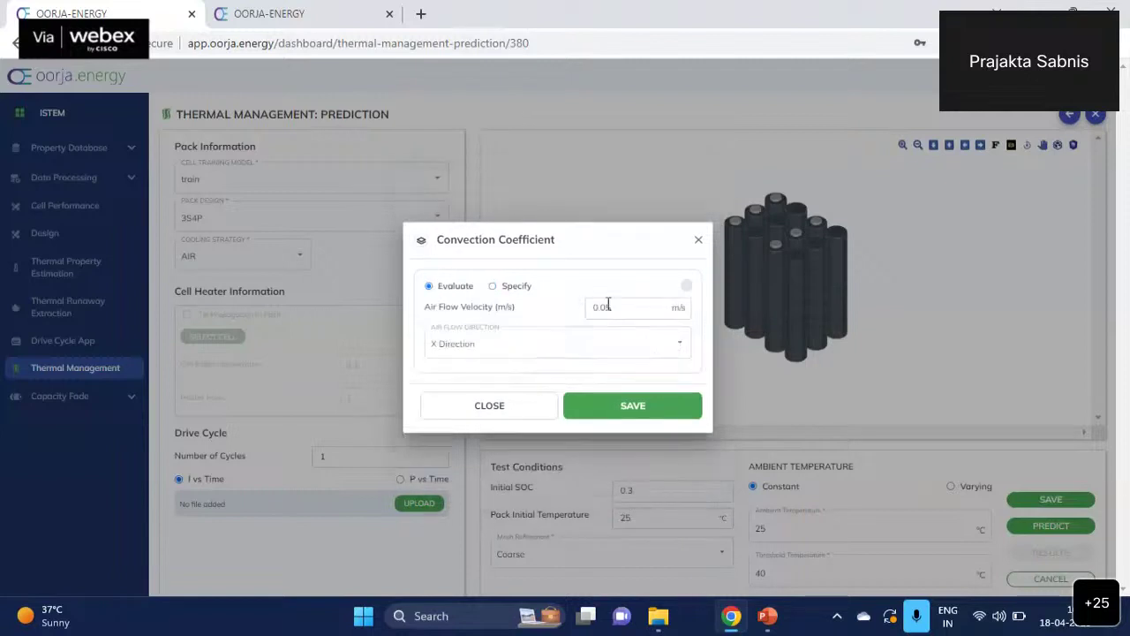
click(639, 408)
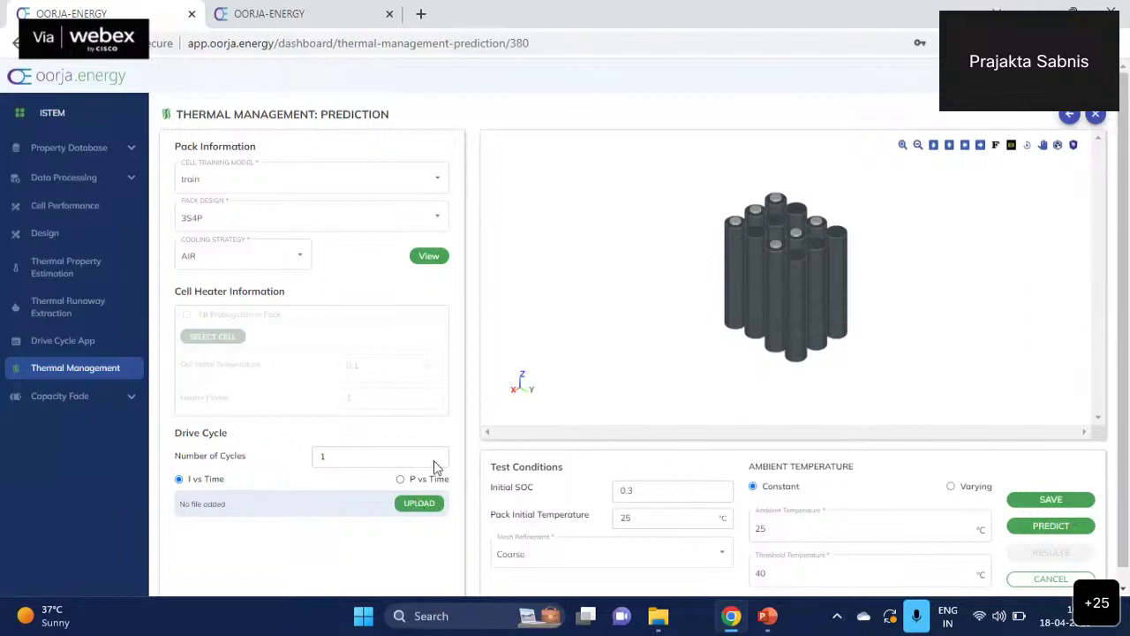
- Upload sampleDriveCycle_thermalManagement.csv from Desktop > demoInputs as the drive cycle
click(419, 504)
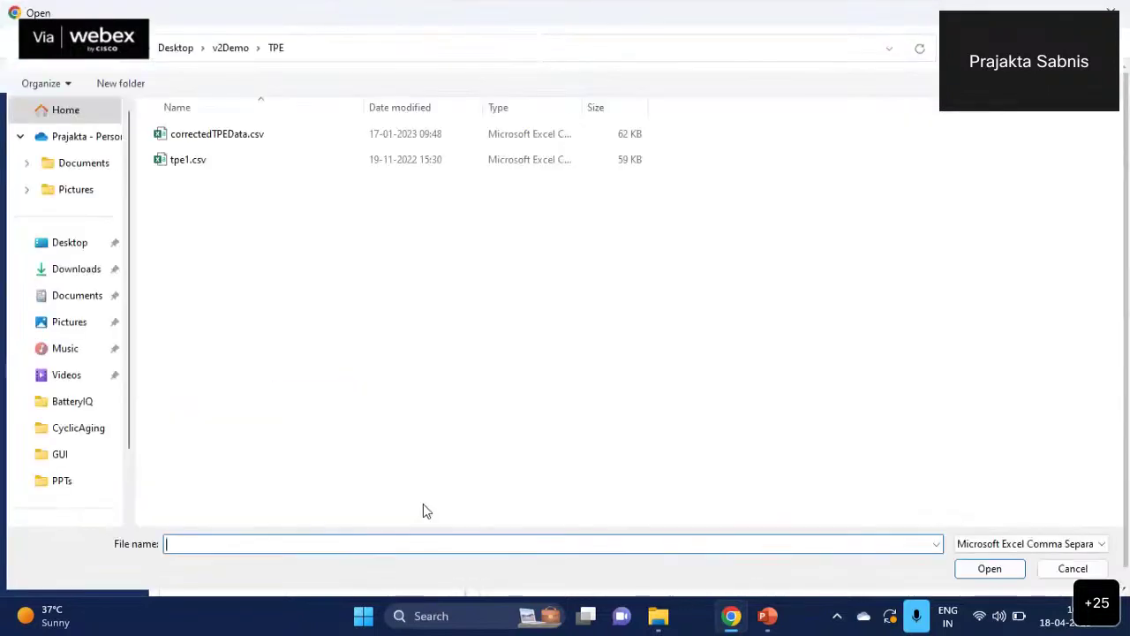
click(237, 48)
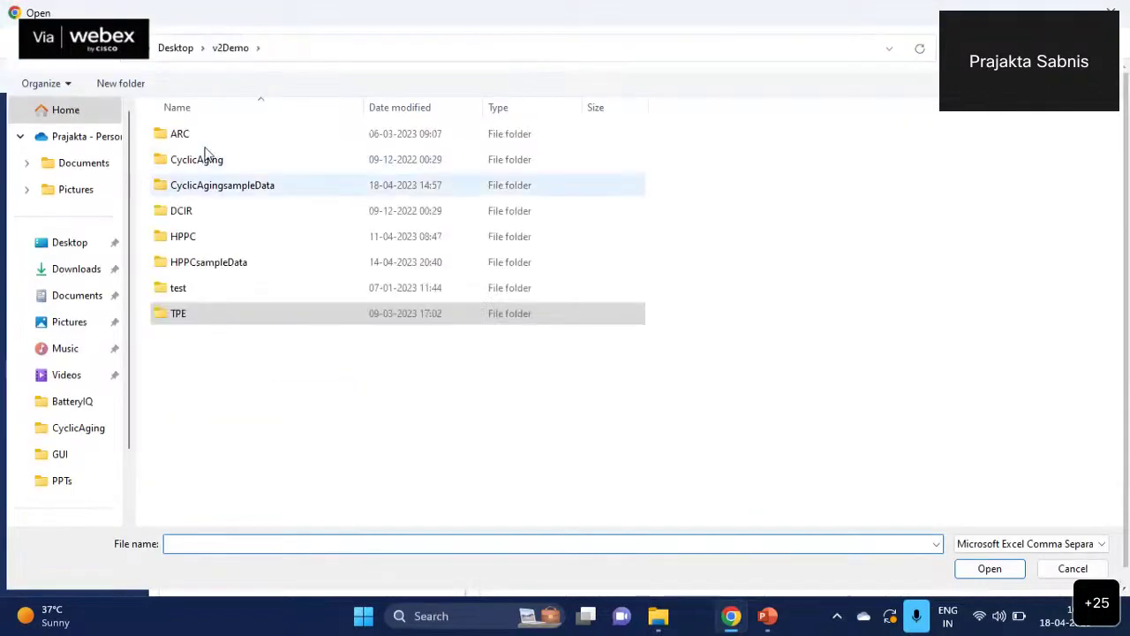
click(177, 48)
double_click(201, 151)
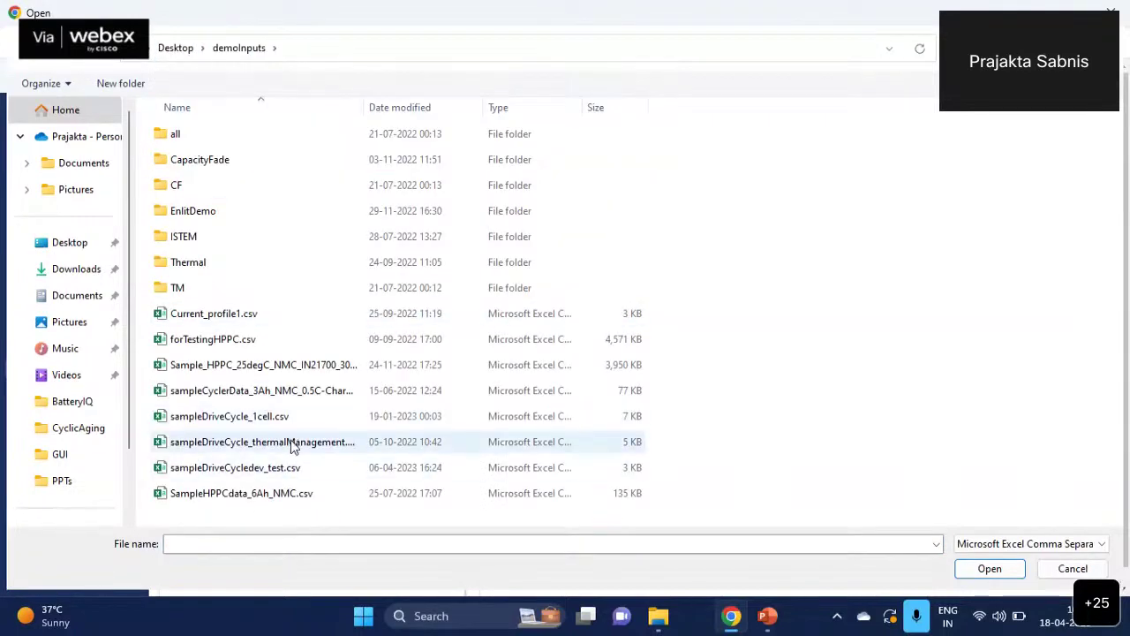
double_click(293, 444)
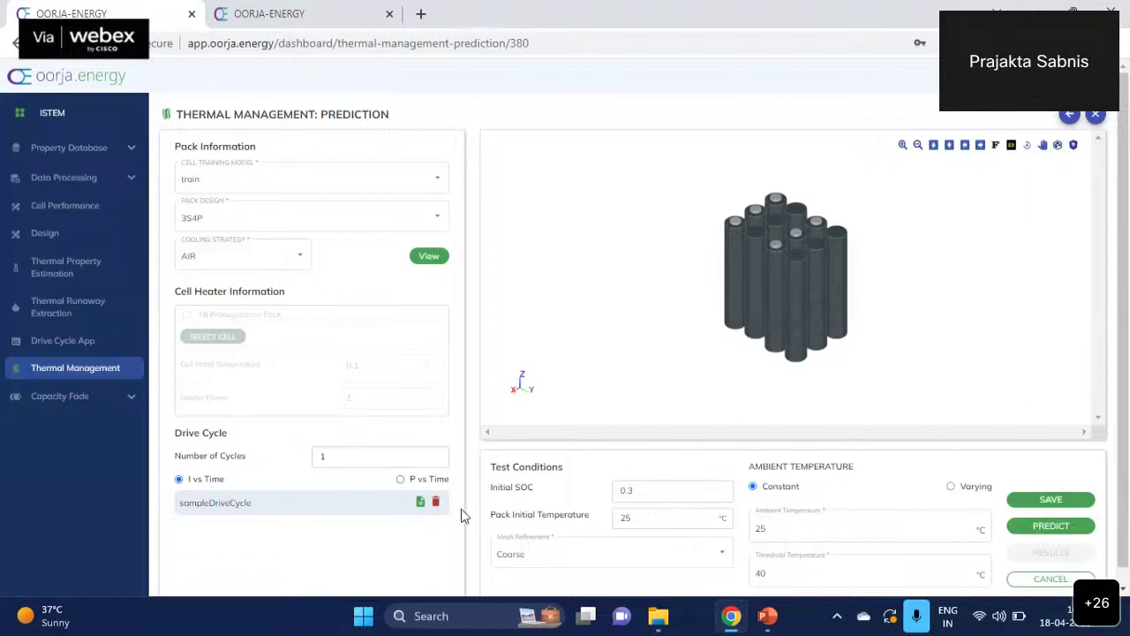
- Set the initial SOC to 0.9 and the mesh refinement to Normal
double_click(646, 492)
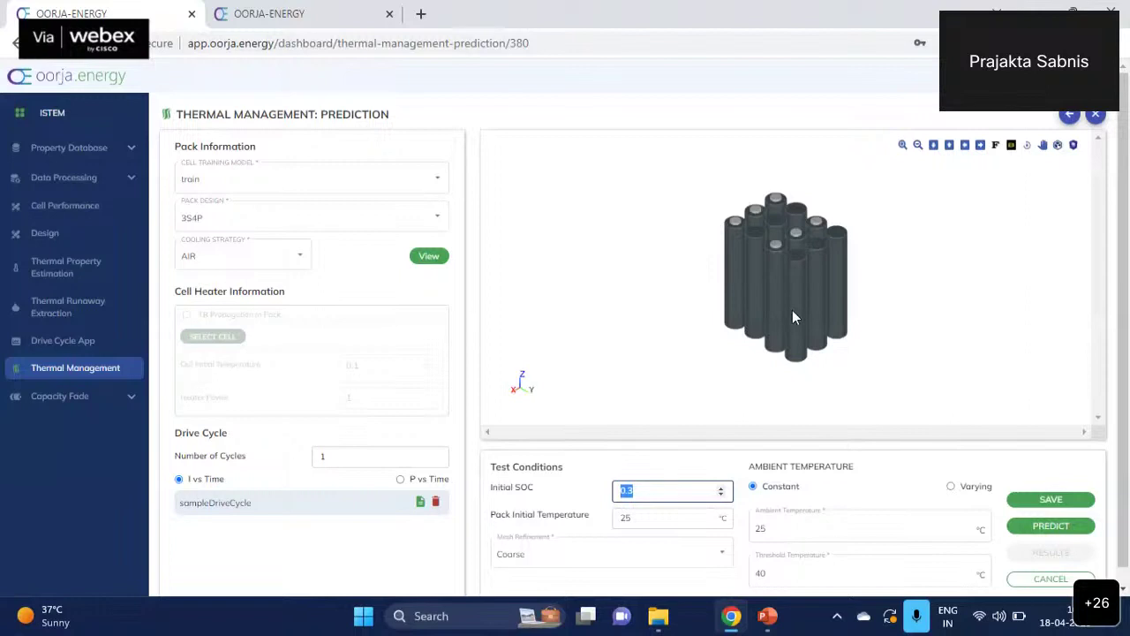
text(0.9)
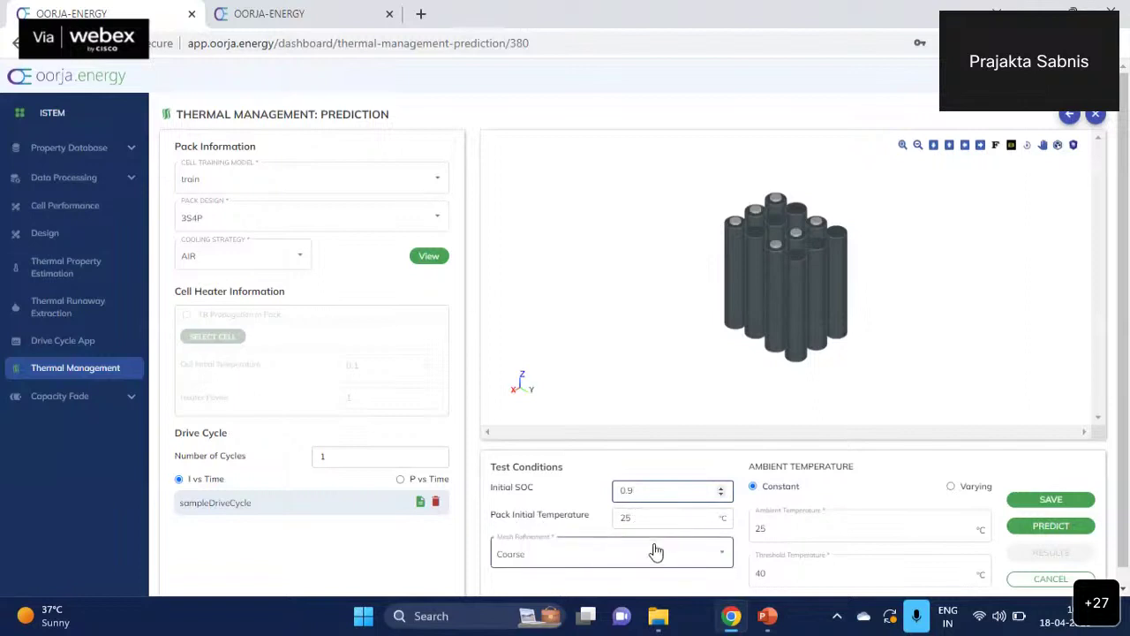
click(704, 559)
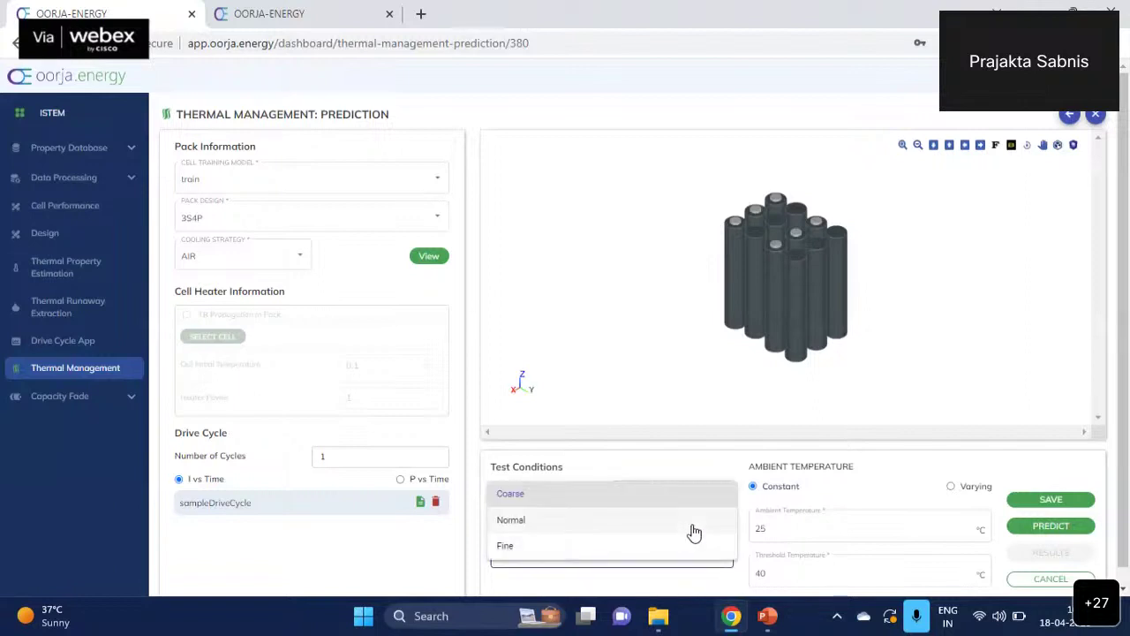
click(692, 523)
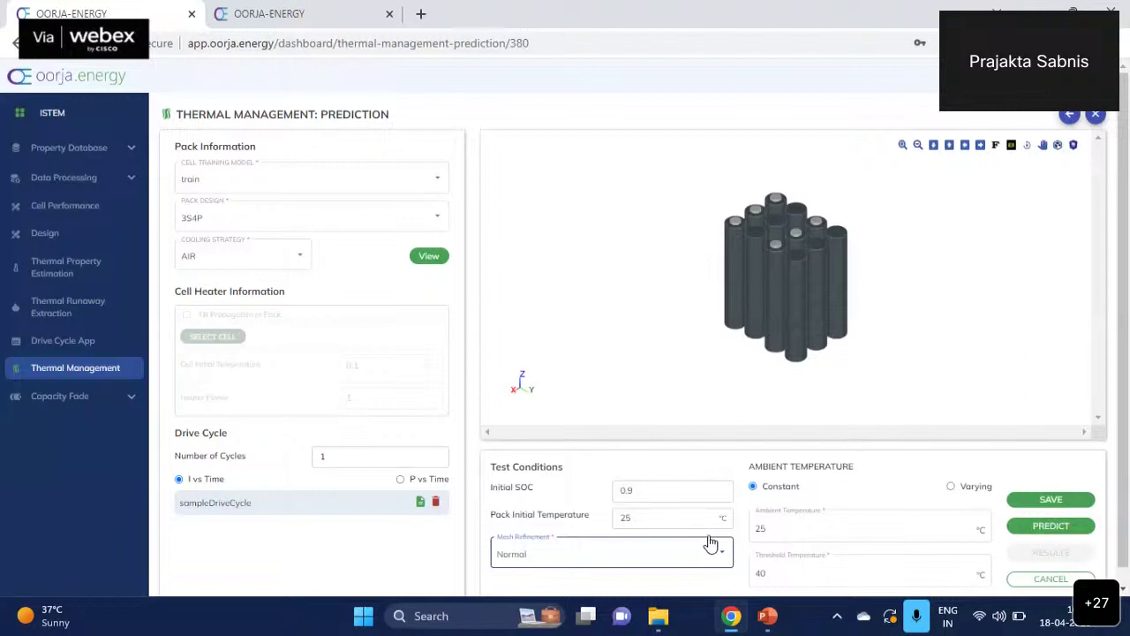
- Toggle ambient temperature to Varying and back to Constant, keeping it at 25 °C
scroll(1093, 451, down, 1)
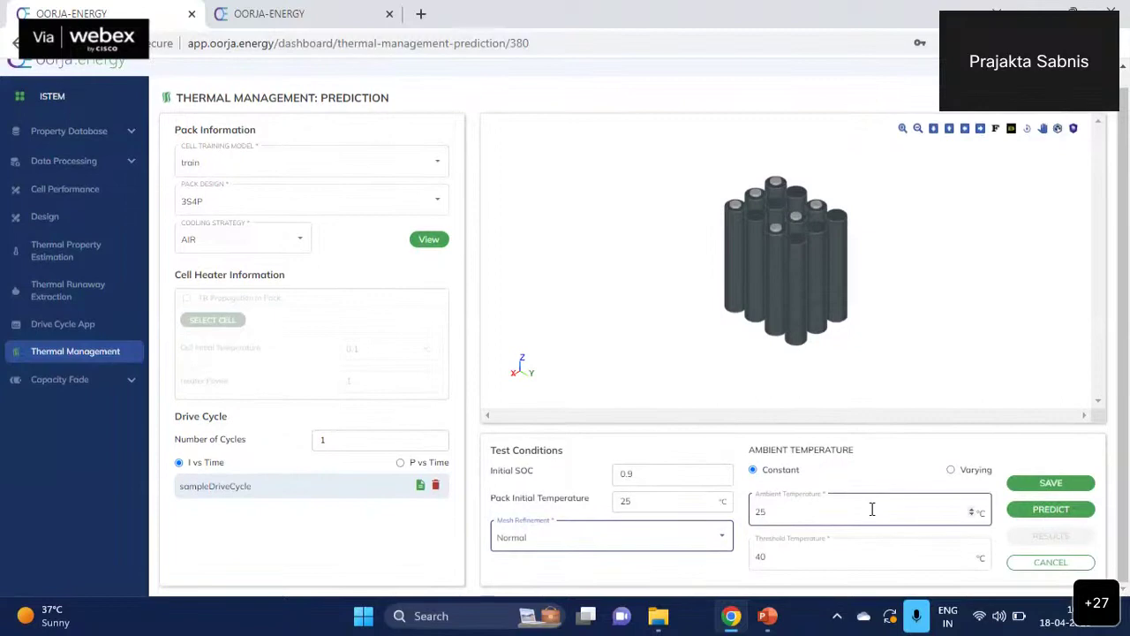
click(952, 470)
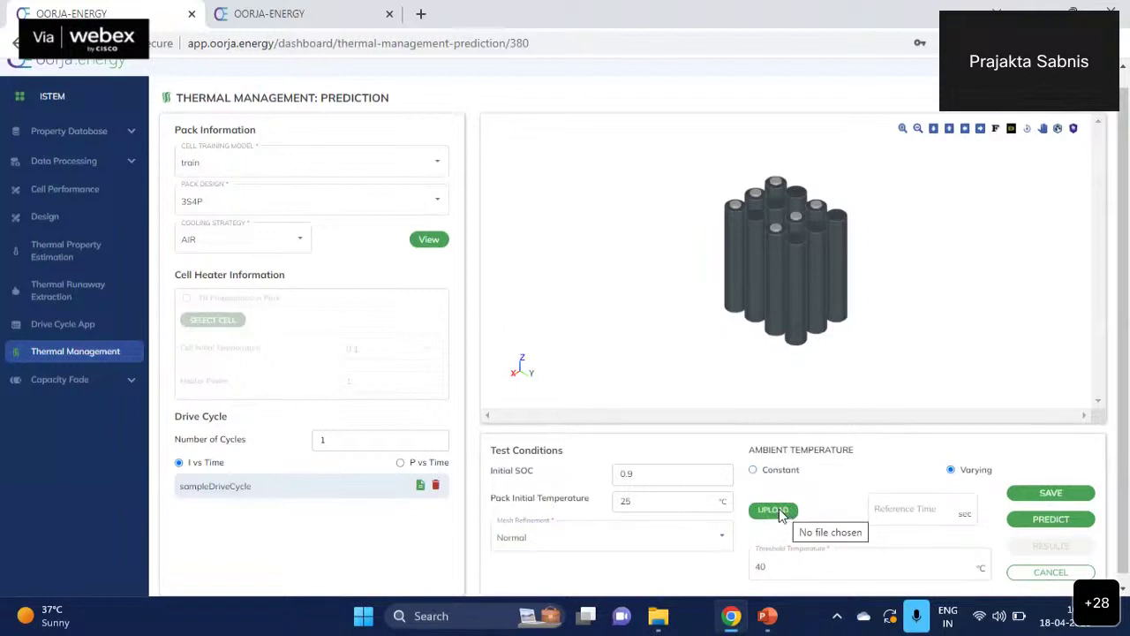
click(753, 470)
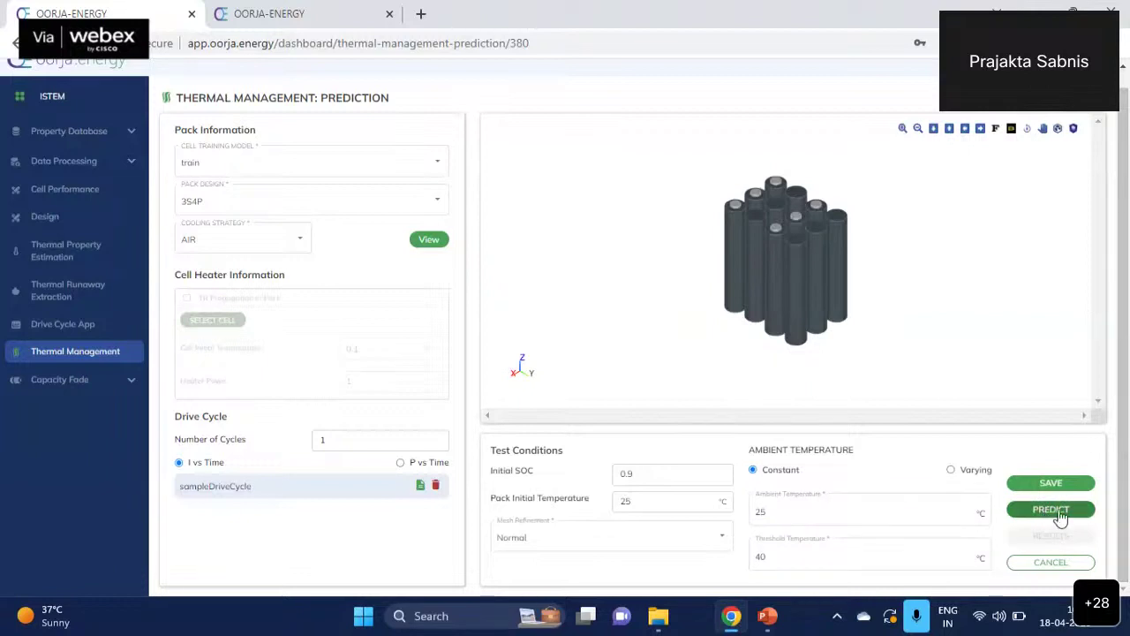
- Run the pack prediction, then return to the SAMSUNG 320 models list and scroll to 3S4PNoTR
click(1051, 510)
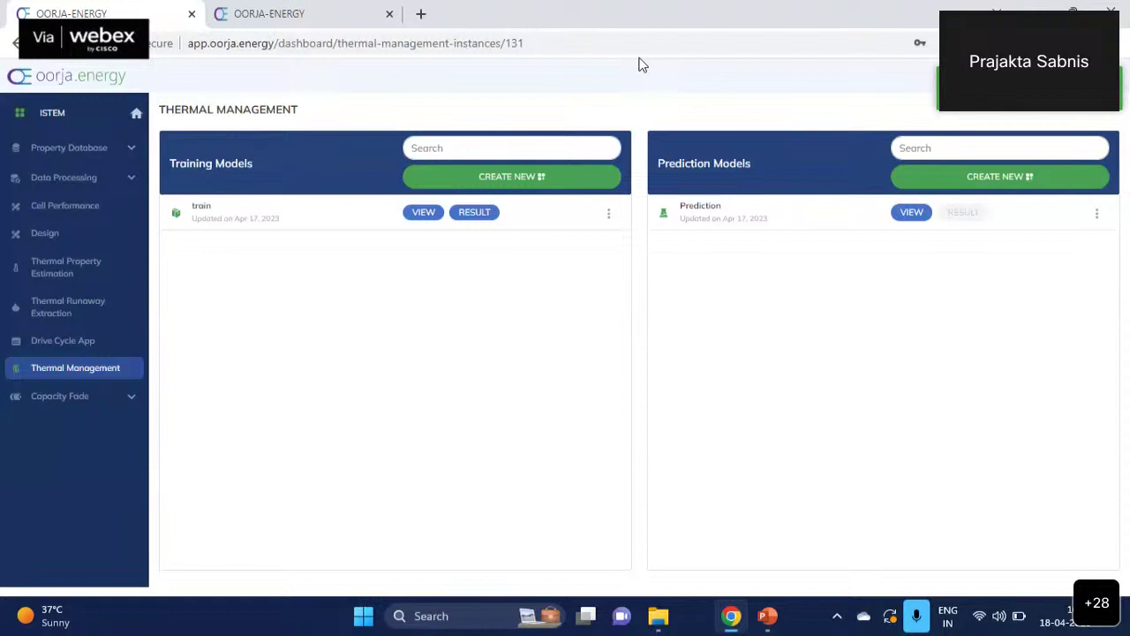
key(alt+Left)
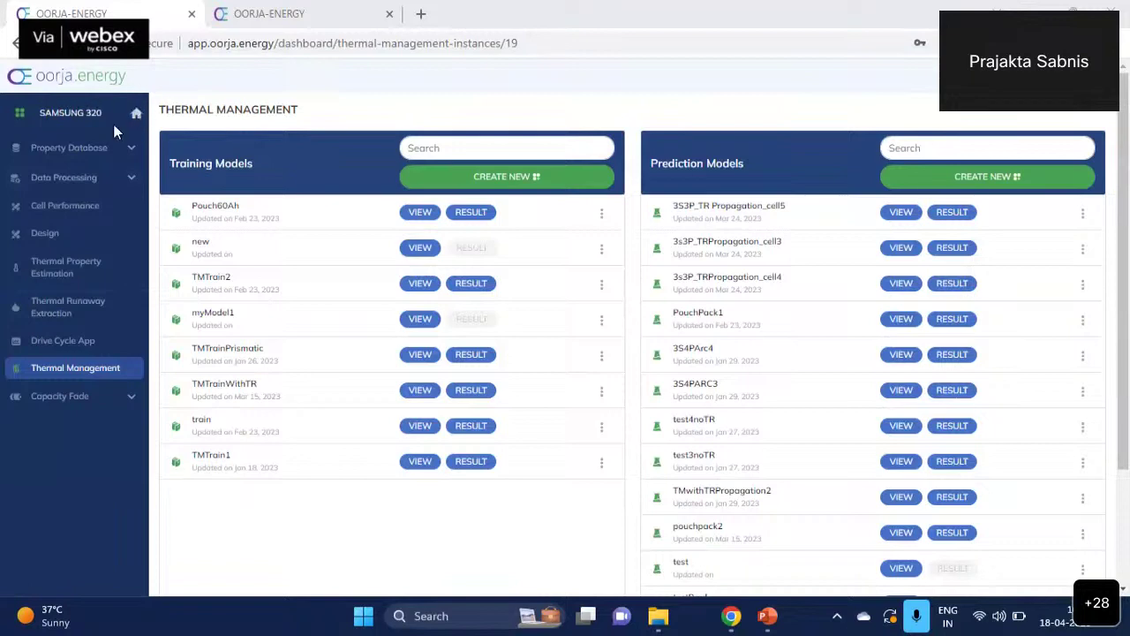
scroll(716, 382, down, 2)
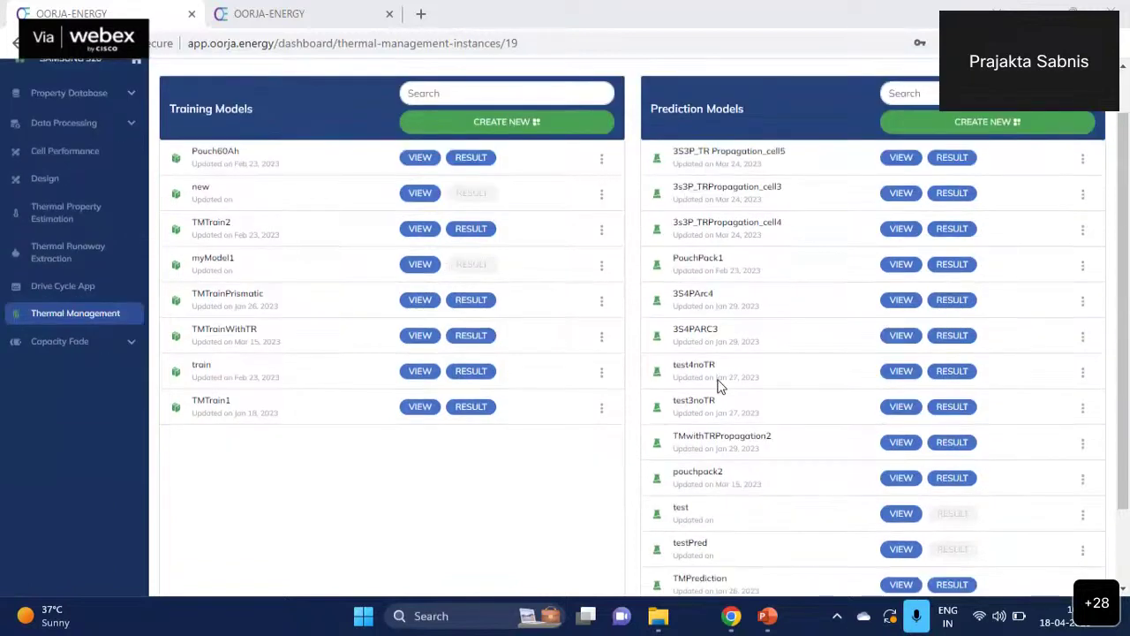
scroll(1129, 398, up, 2)
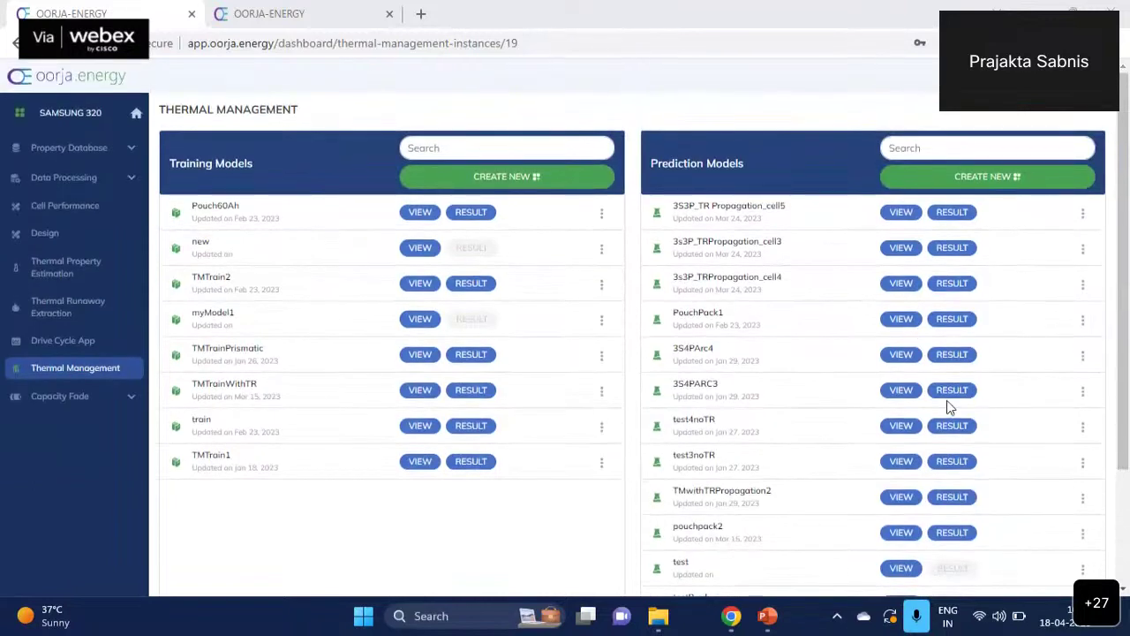
scroll(947, 401, down, 1)
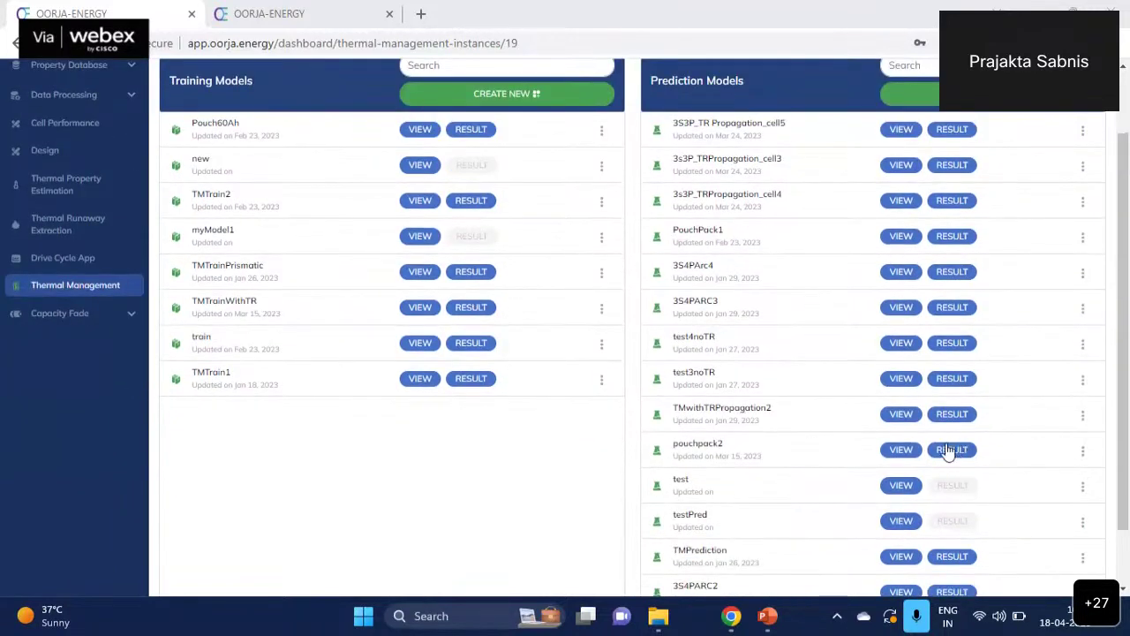
scroll(949, 451, down, 1)
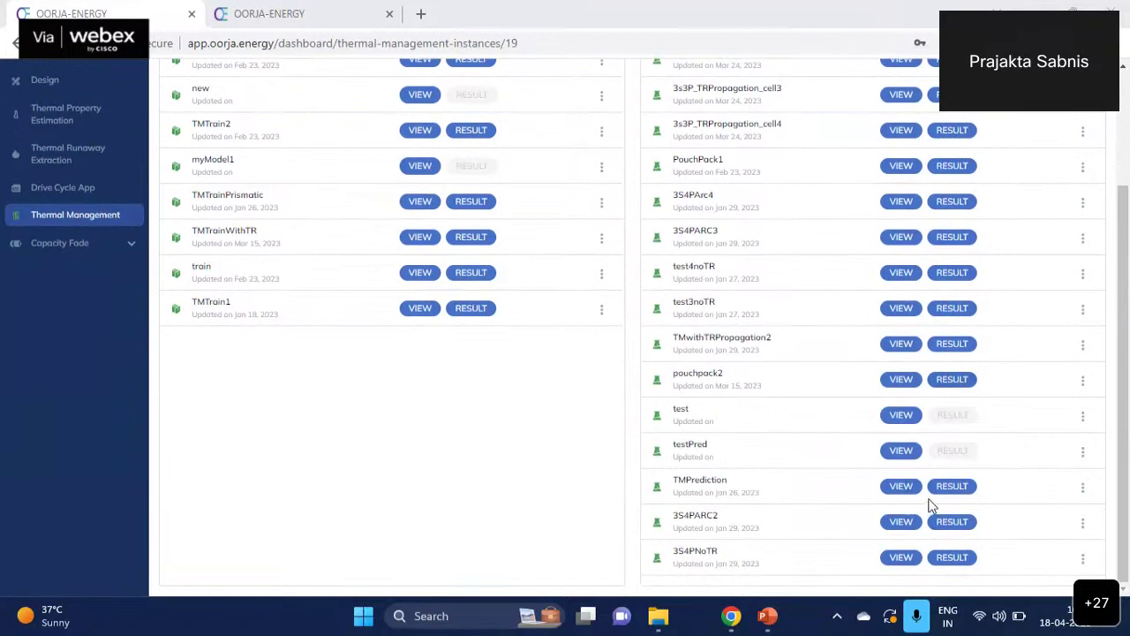
- Open the 3S4PNoTR results, rotate the 3D heatmap and check its time steps
click(894, 558)
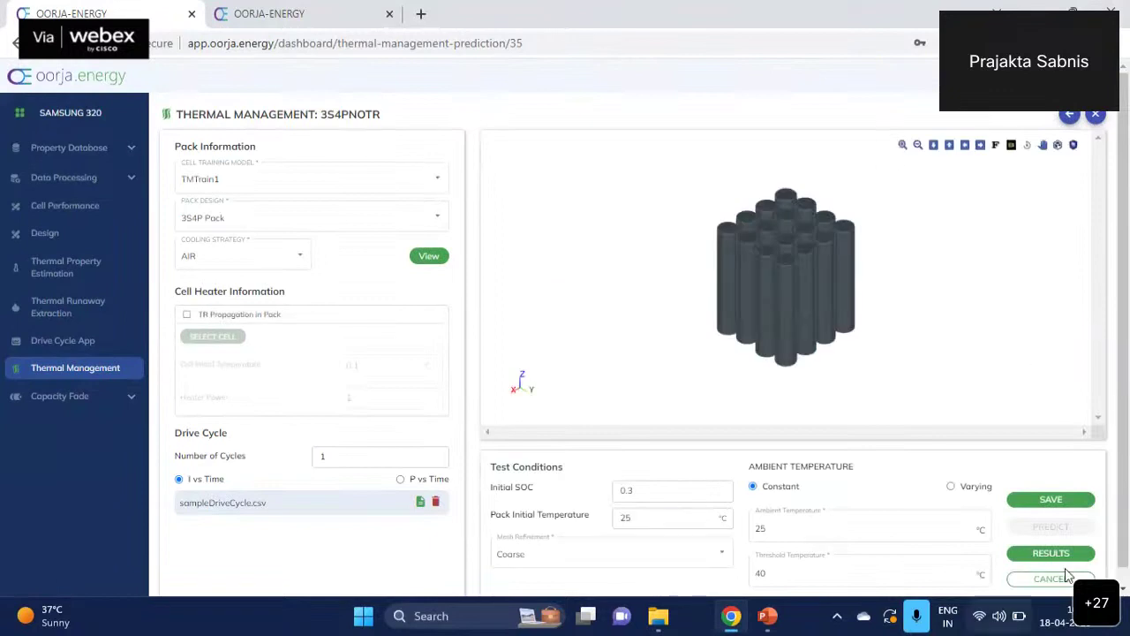
click(1051, 554)
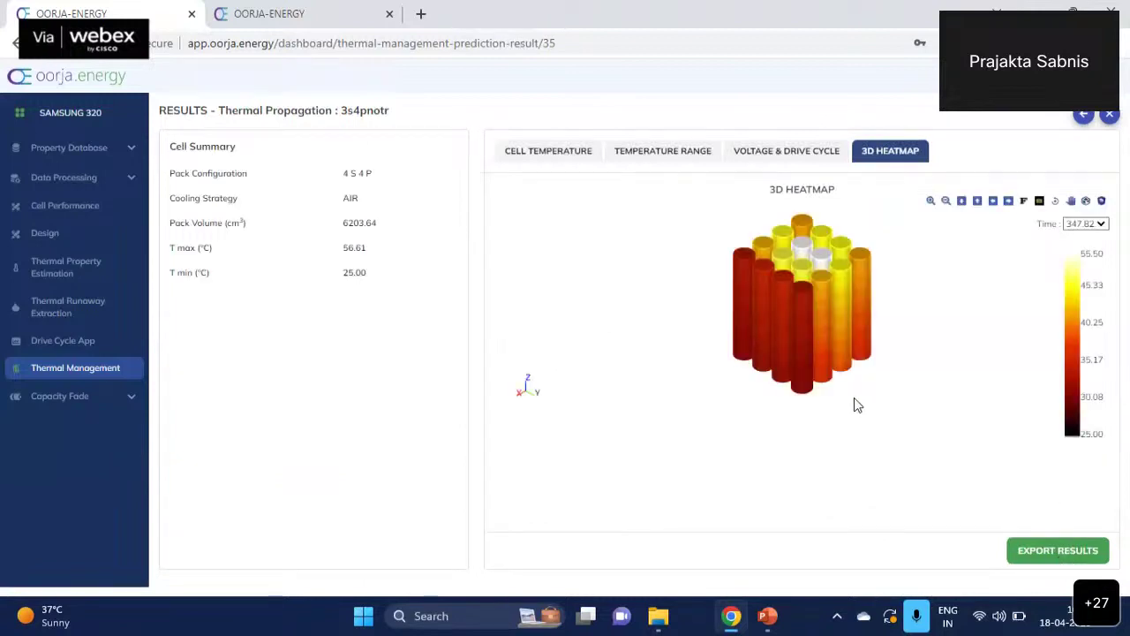
drag(854, 398, 830, 372)
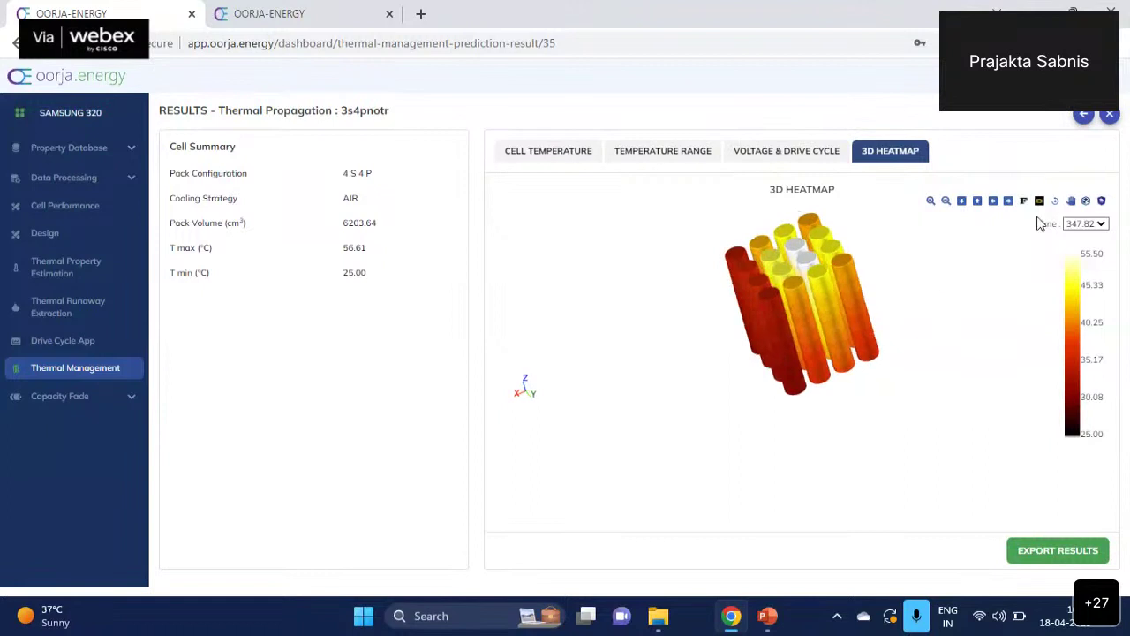
click(1100, 225)
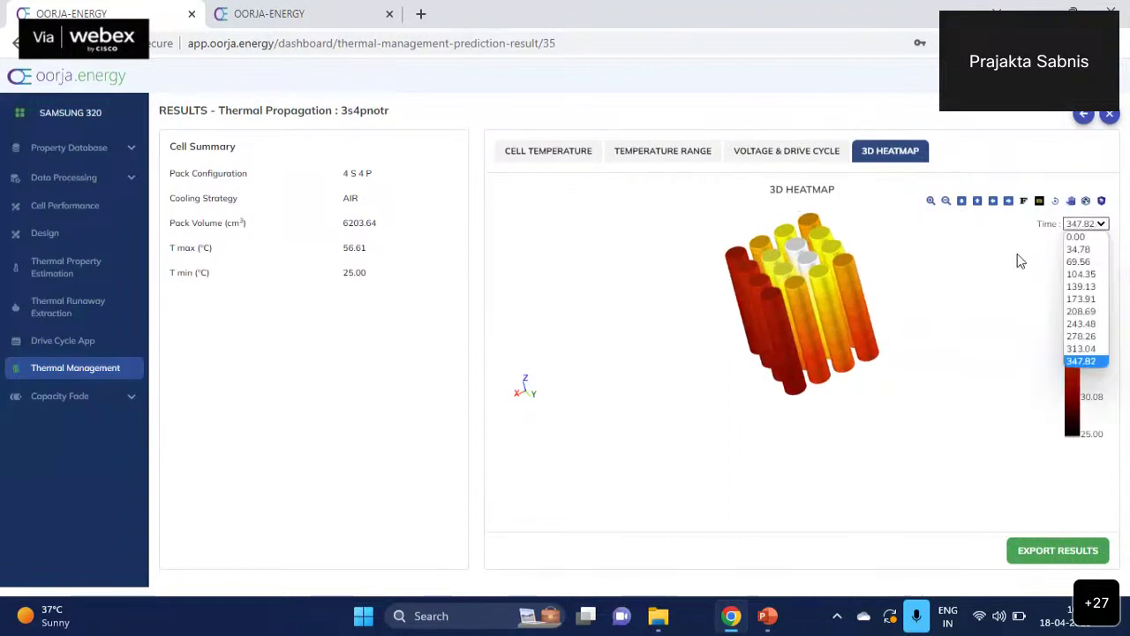
click(963, 296)
drag(819, 364, 827, 306)
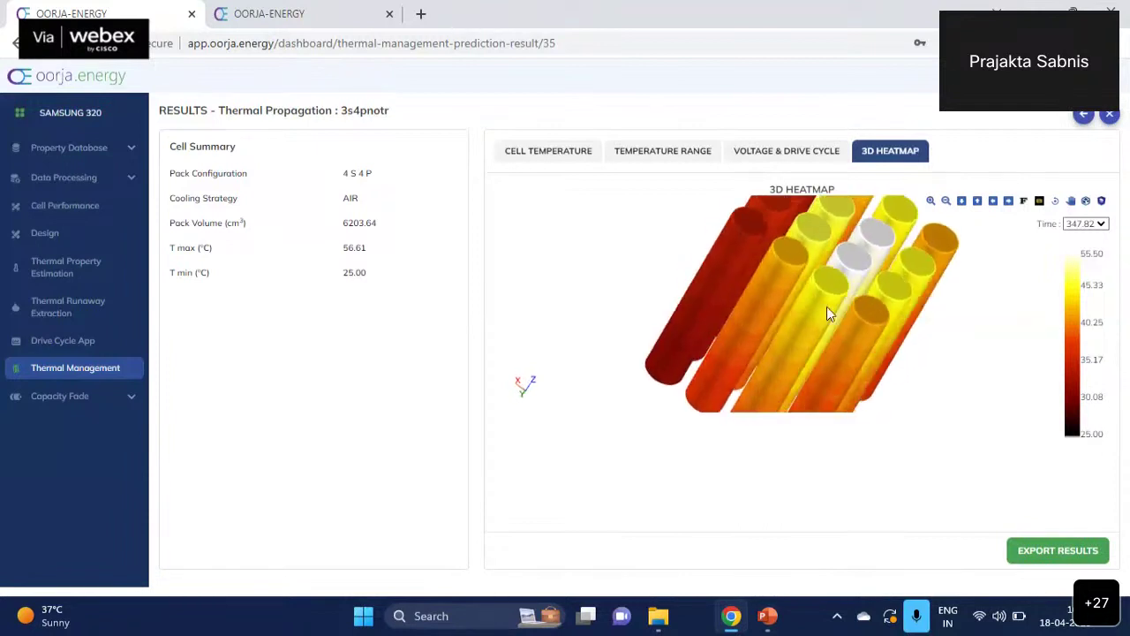
- View the 3S4PNoTR cell temperature chart, then its temperature range plot
click(523, 159)
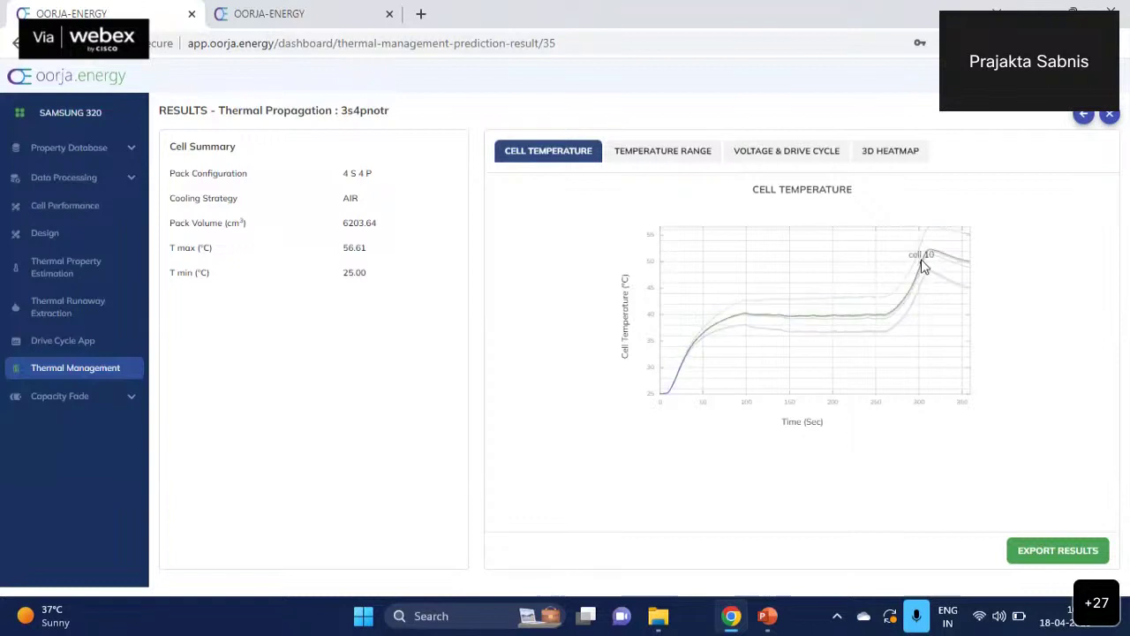
click(659, 156)
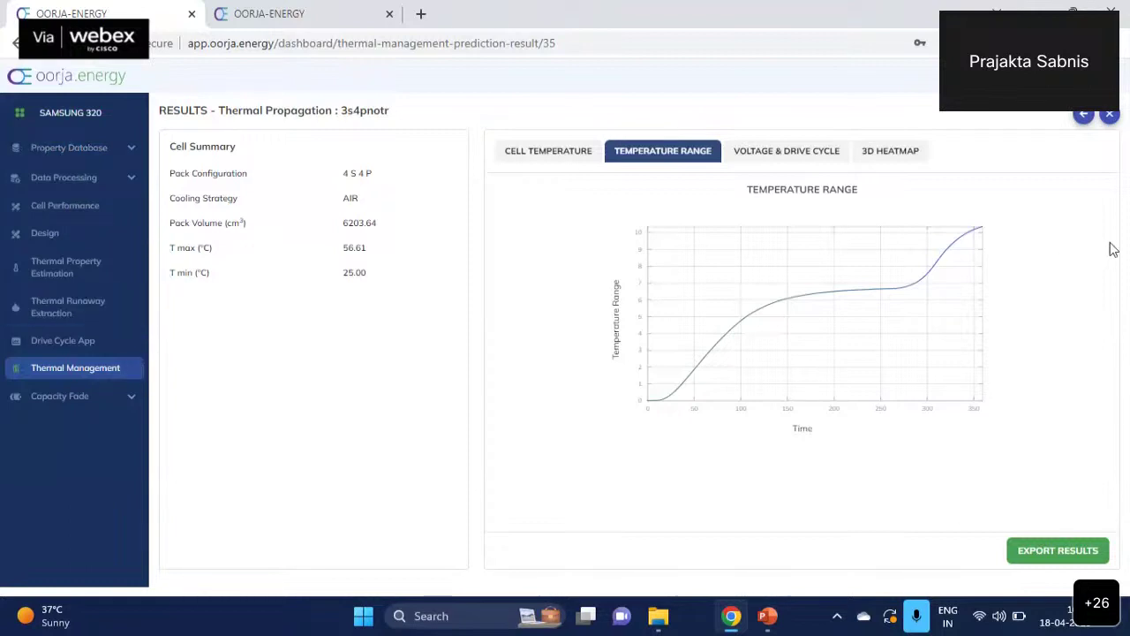
mouse_move(858, 321)
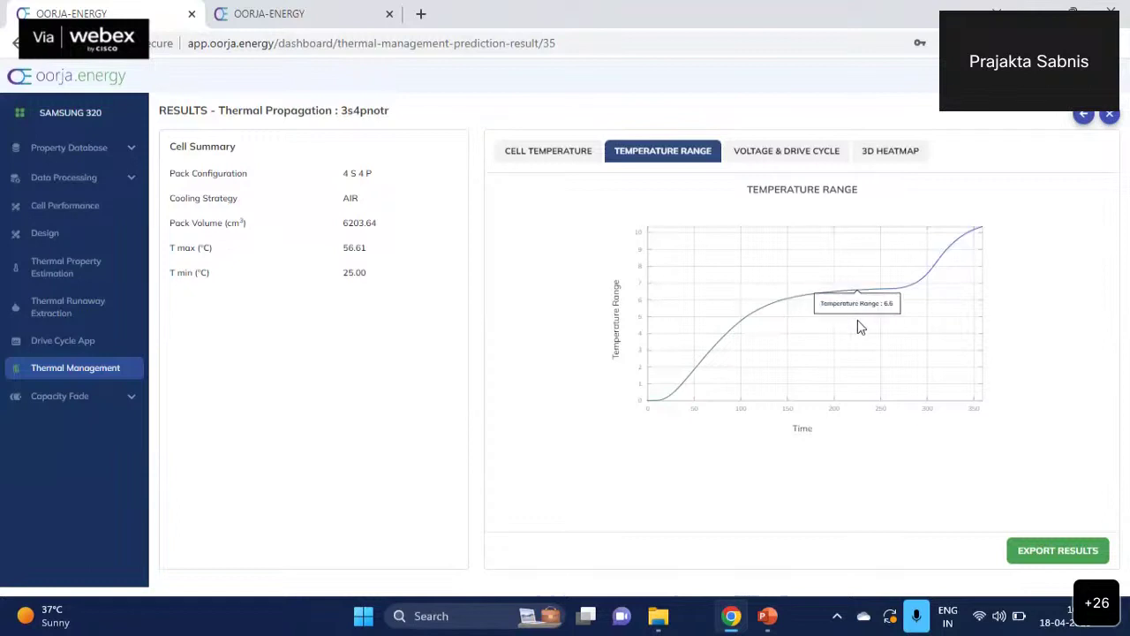
click(789, 154)
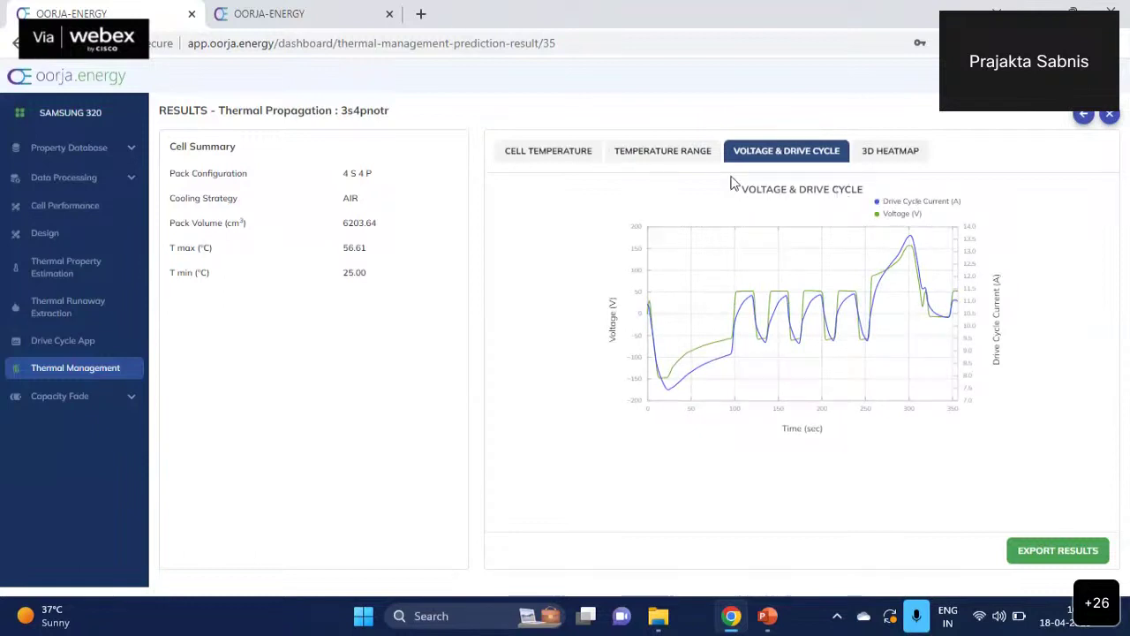
click(659, 159)
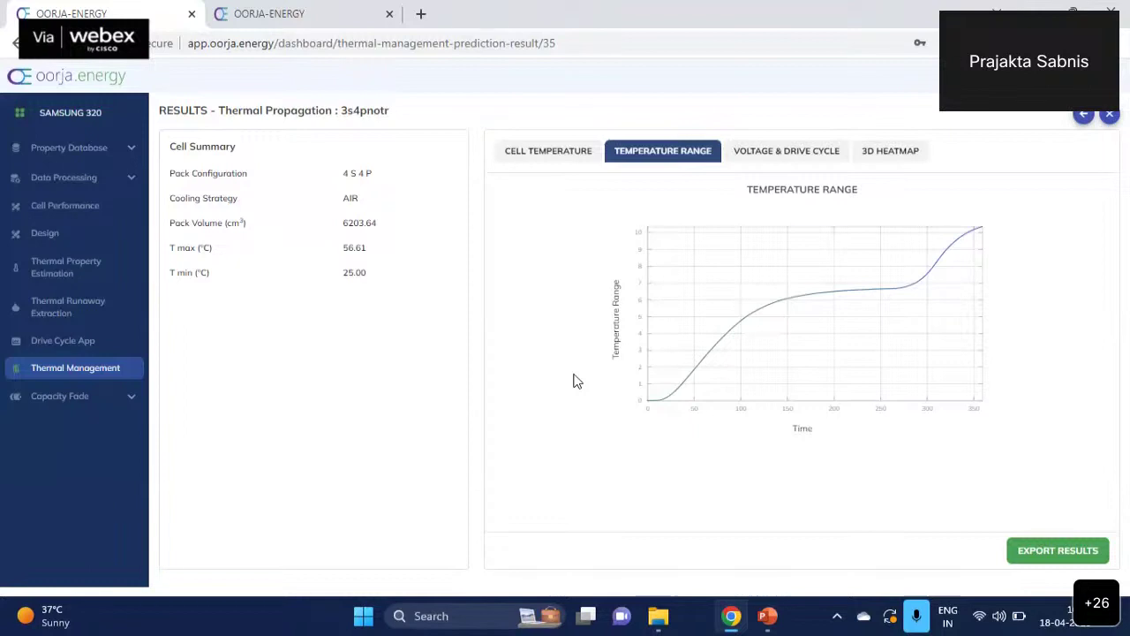
click(78, 376)
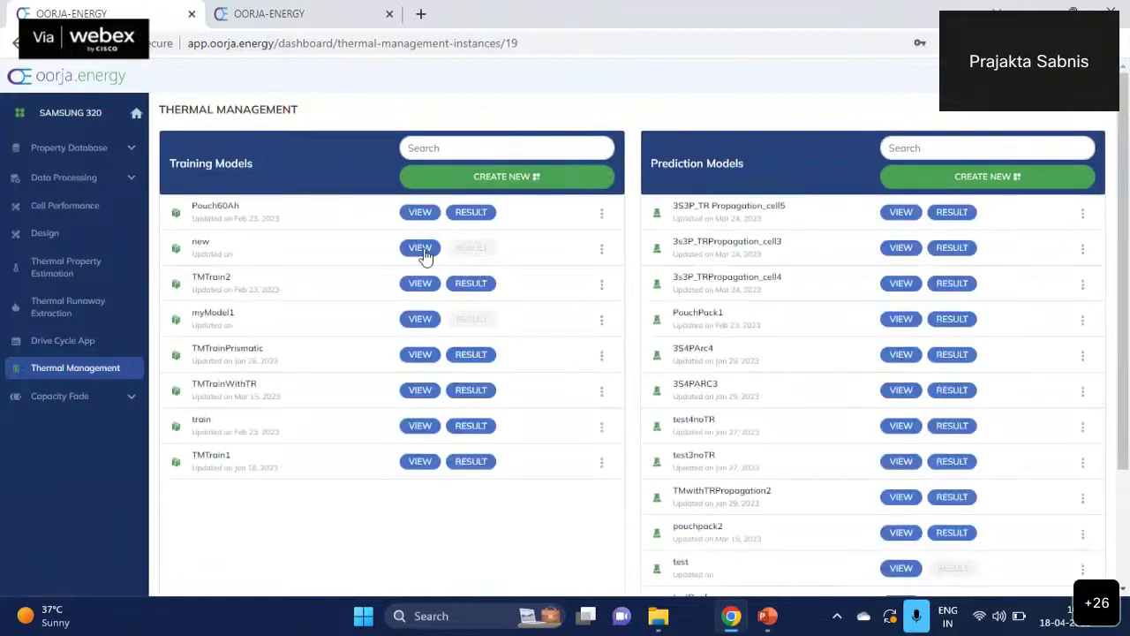
- Open TMTrain2 and browse its built-in HPPC dataset list without changing it
click(420, 284)
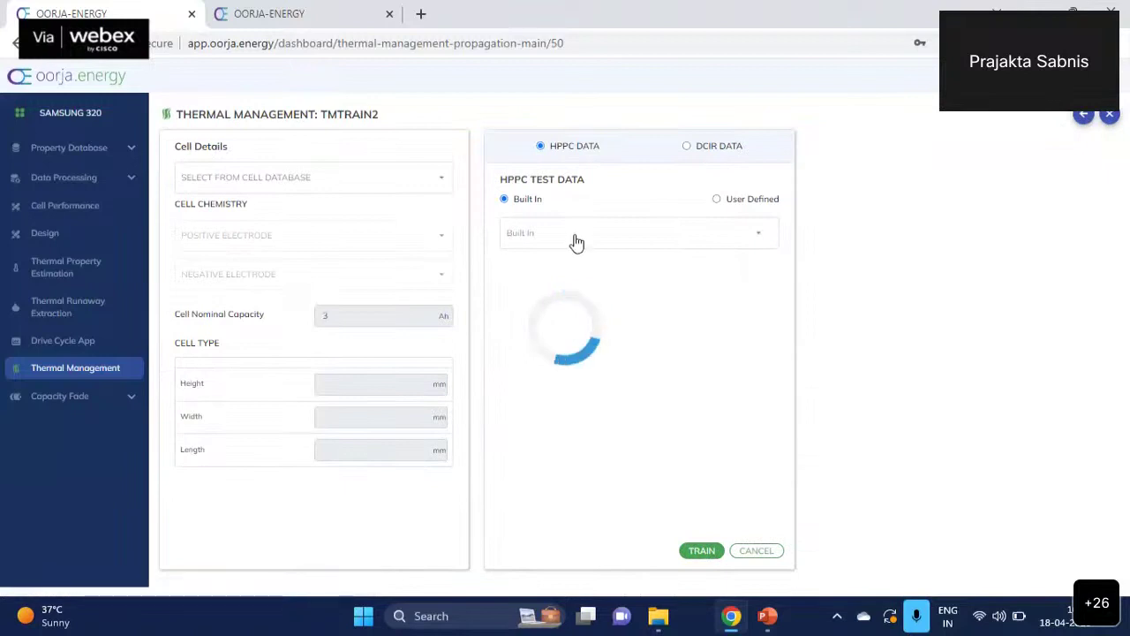
click(540, 241)
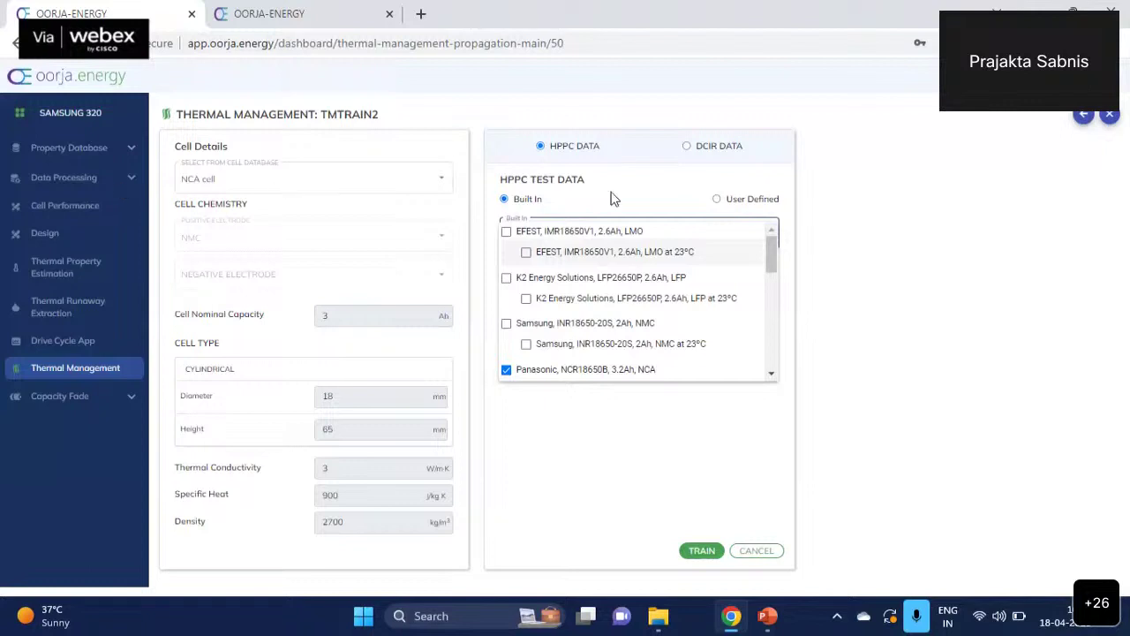
scroll(774, 260, down, 2)
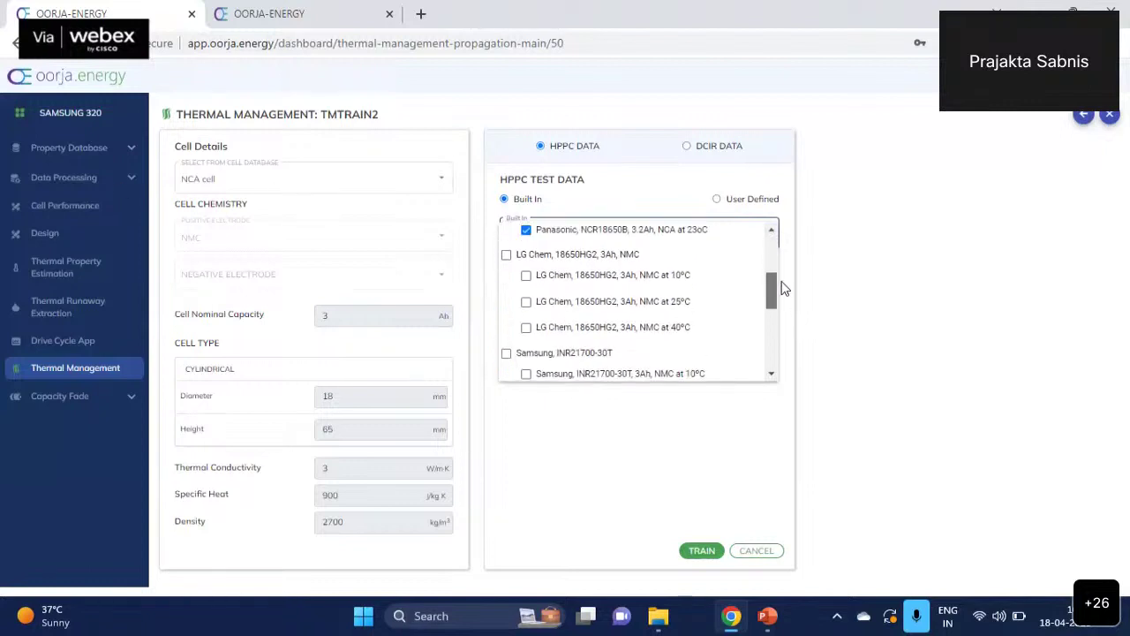
scroll(783, 290, up, 2)
scroll(780, 292, down, 1)
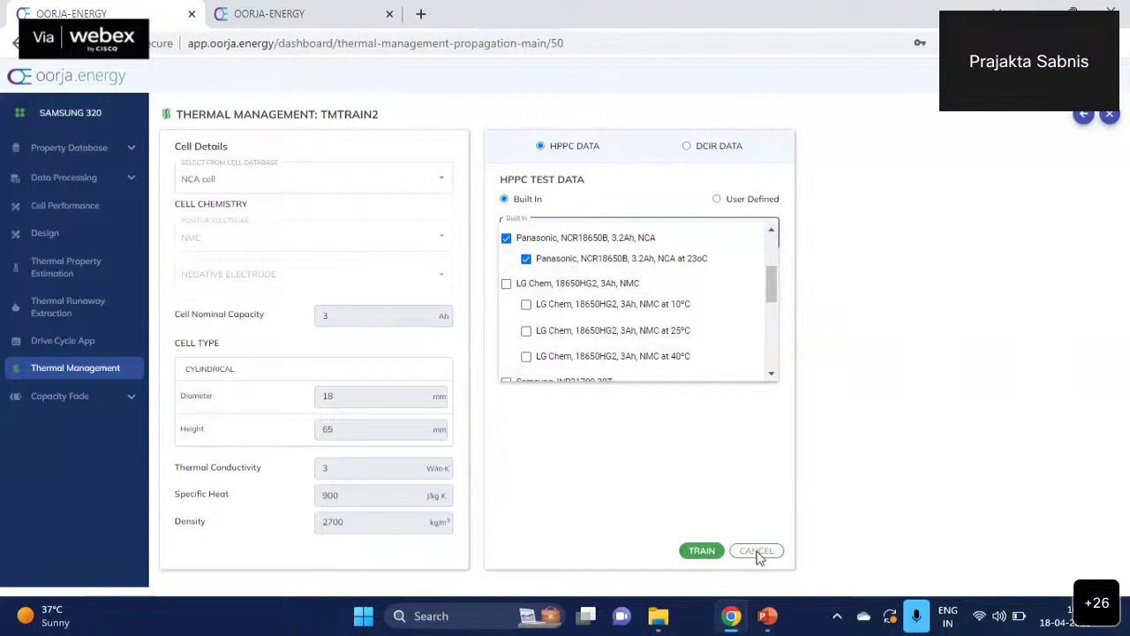
click(765, 431)
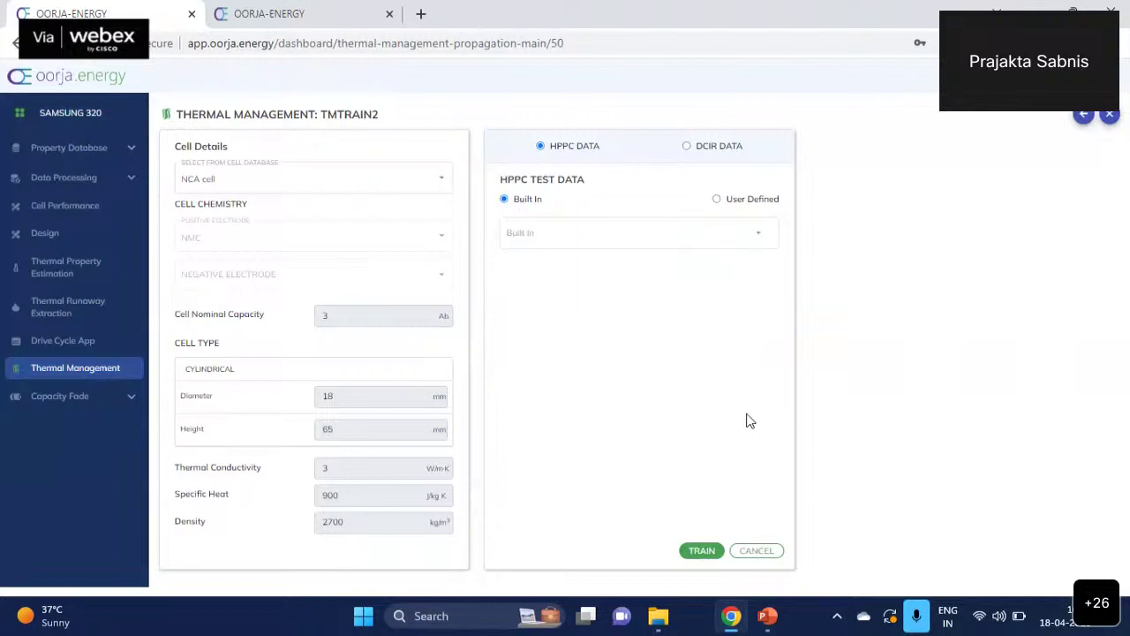